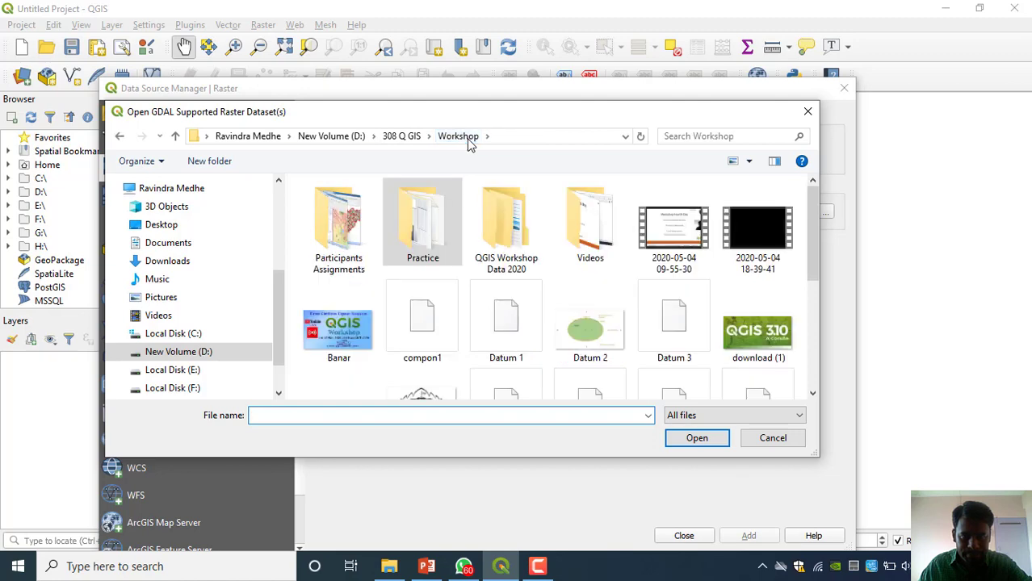
Add the Georef raster from the Workshop\Practice folder to the project and close the data source manager.
{"action": "double_click", "coordinate": [415, 225]}
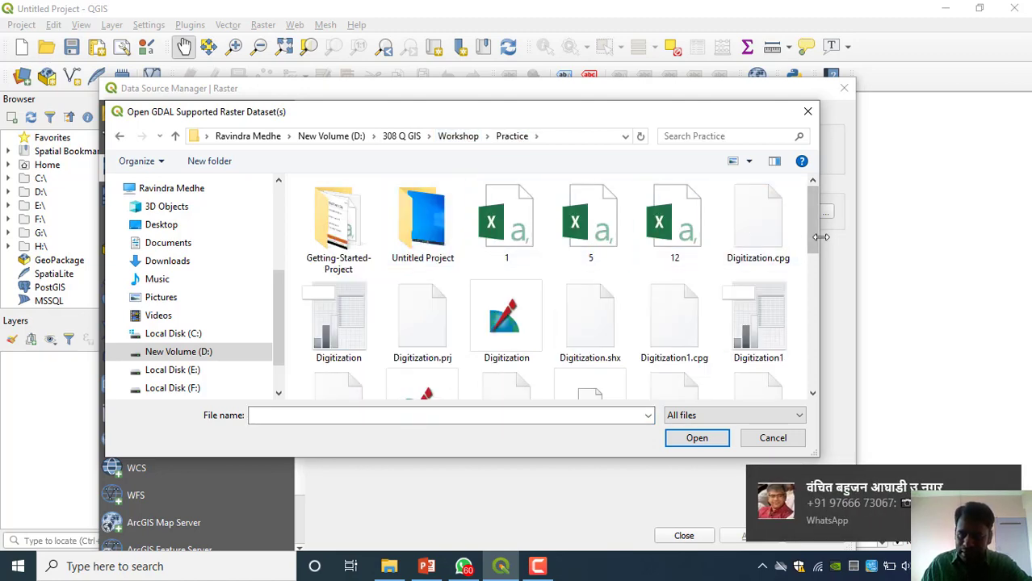
{"action": "left_click_drag", "start_coordinate": [816, 237], "coordinate": [647, 292]}
{"action": "left_click", "coordinate": [590, 287]}
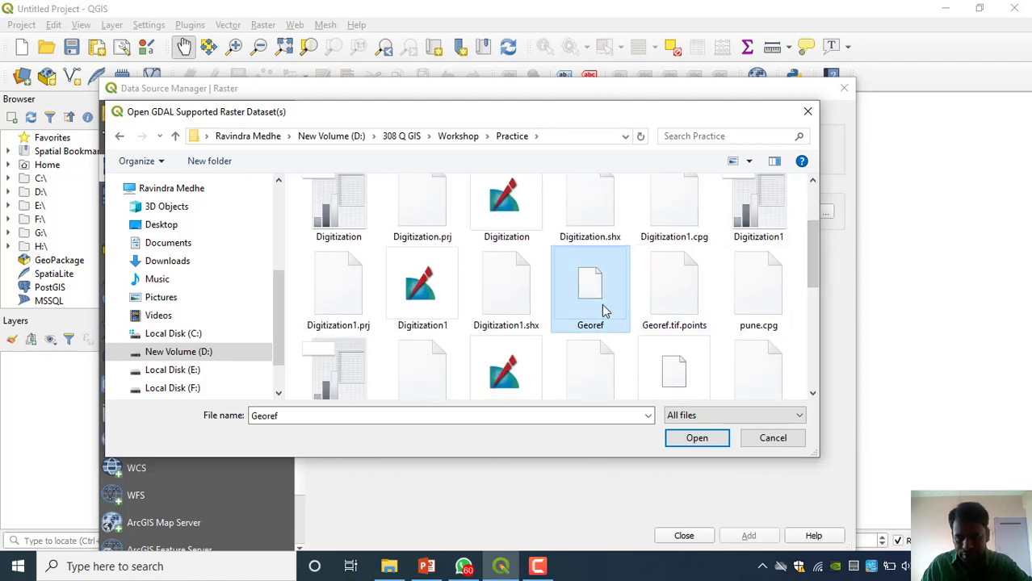
{"action": "left_click", "coordinate": [696, 438]}
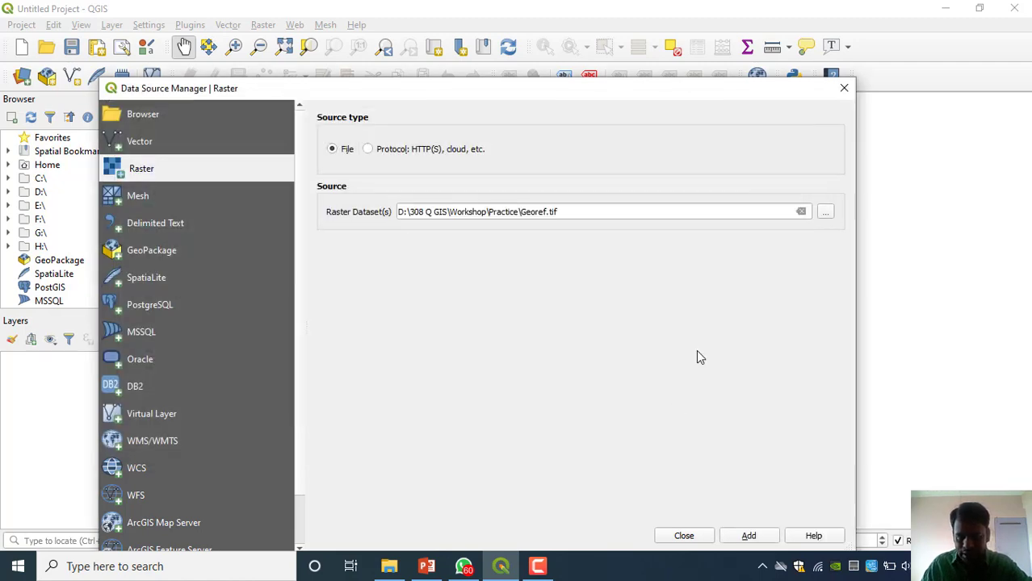
{"action": "left_click", "coordinate": [749, 537]}
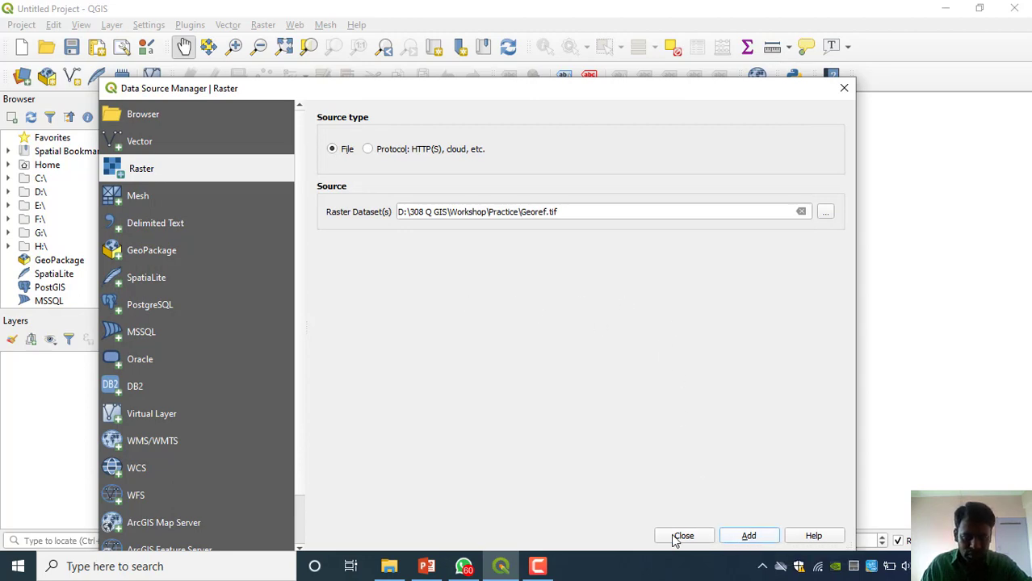
{"action": "left_click", "coordinate": [683, 536]}
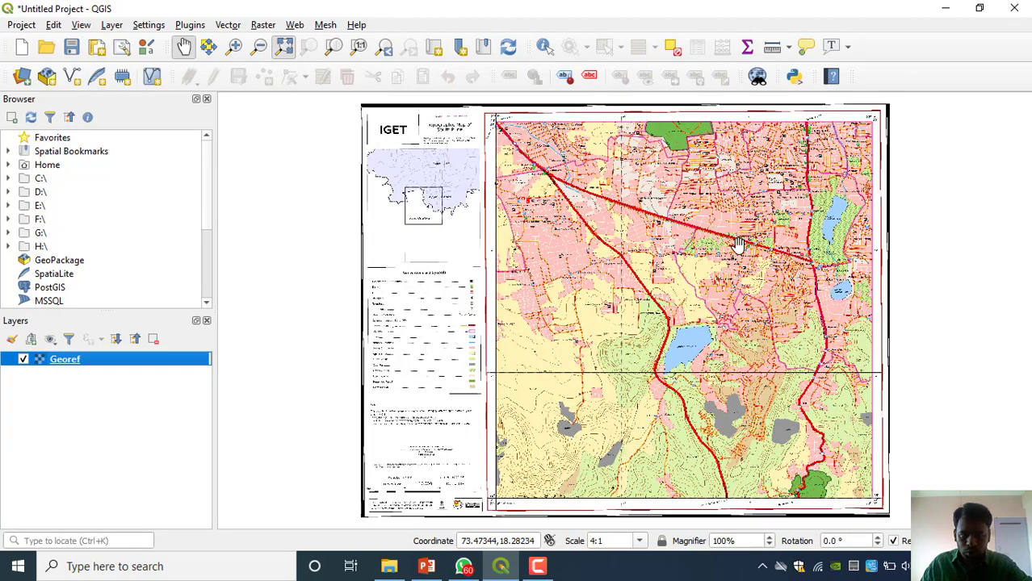
Examine the georeferenced map up close around Upper Katraj Lake, then return to its full extent.
{"action": "left_click", "coordinate": [759, 268]}
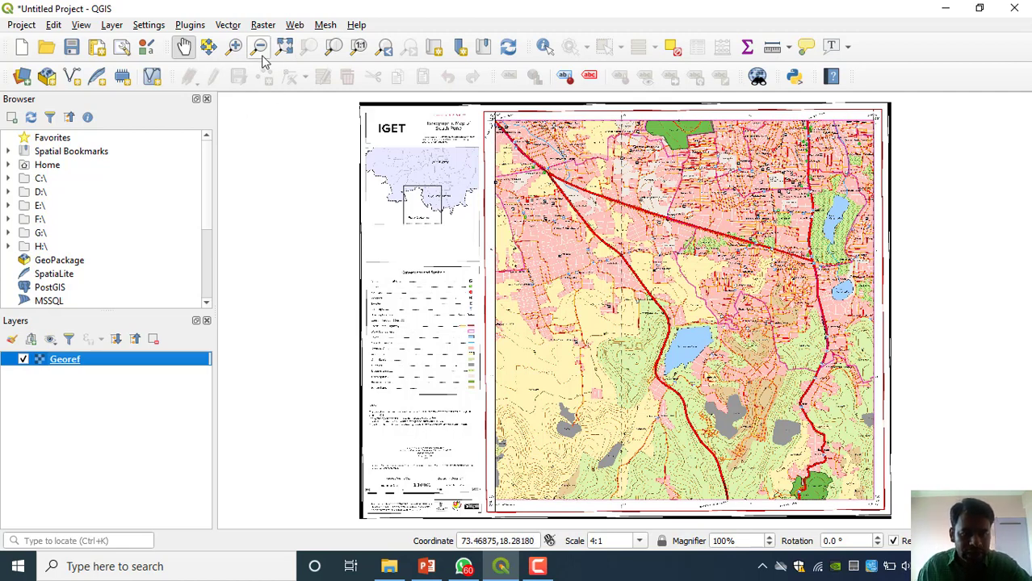
{"action": "left_click", "coordinate": [235, 46]}
{"action": "left_click_drag", "start_coordinate": [491, 116], "coordinate": [875, 501]}
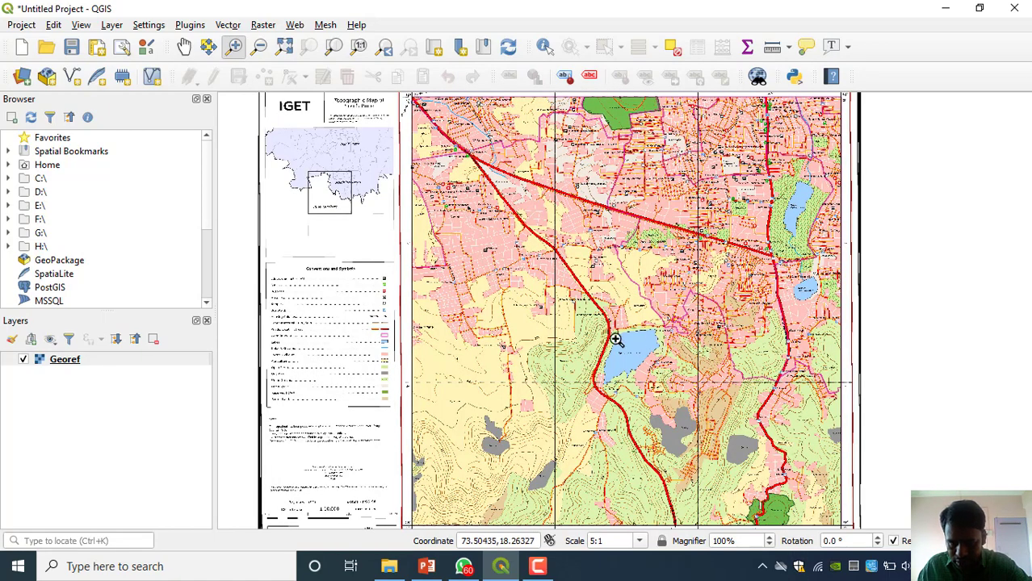
{"action": "left_click_drag", "start_coordinate": [756, 166], "coordinate": [821, 260]}
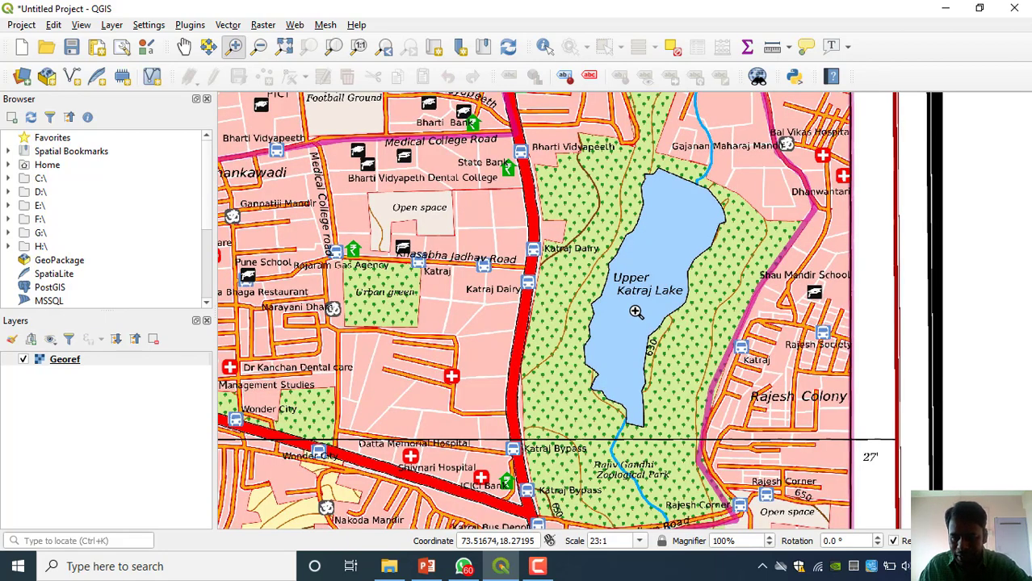
{"action": "left_click", "coordinate": [283, 46]}
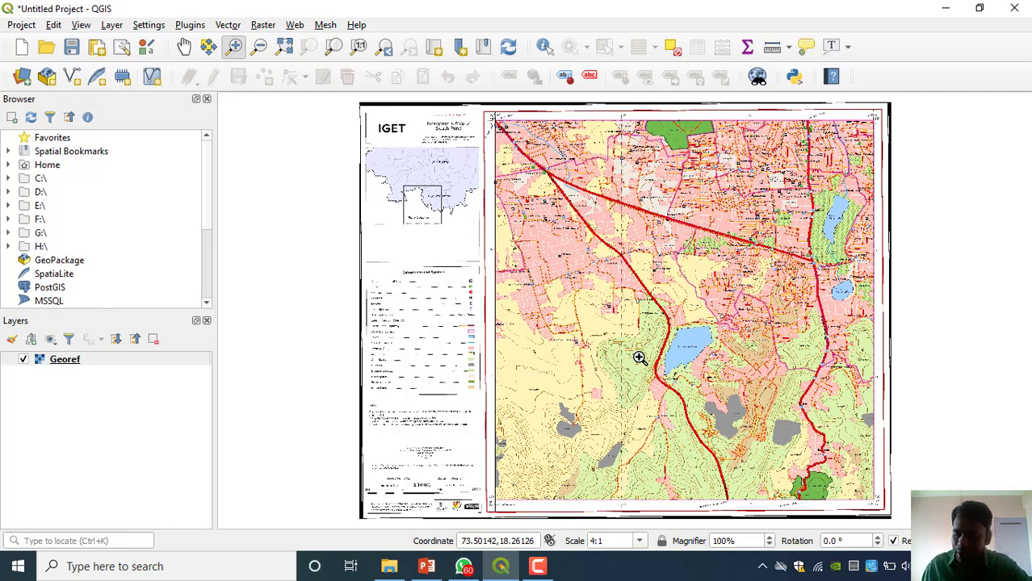
Start a new shapefile layer and set its file to Water_Body in the Practice folder.
{"action": "left_click", "coordinate": [113, 26]}
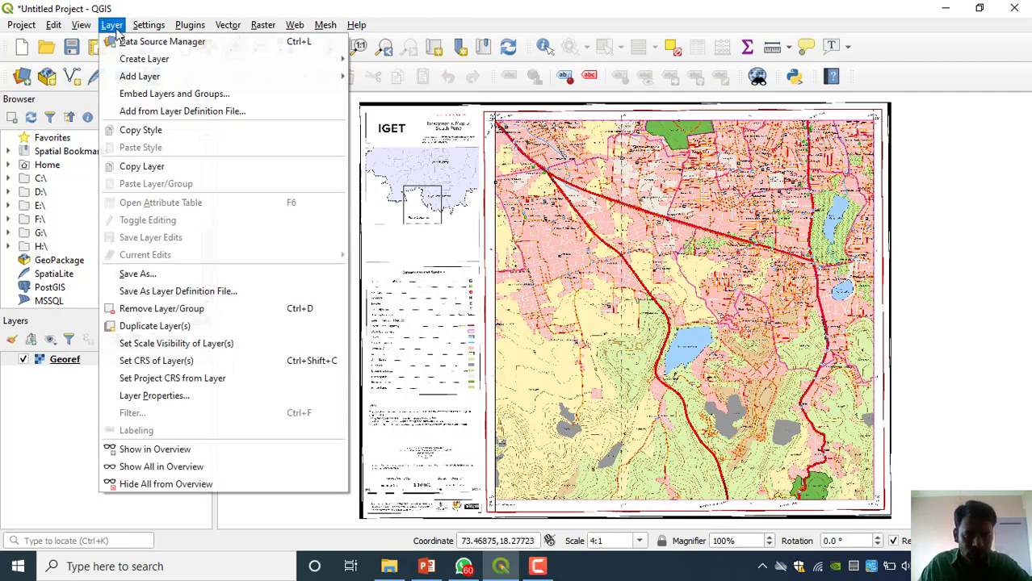
{"action": "mouse_move", "coordinate": [134, 61]}
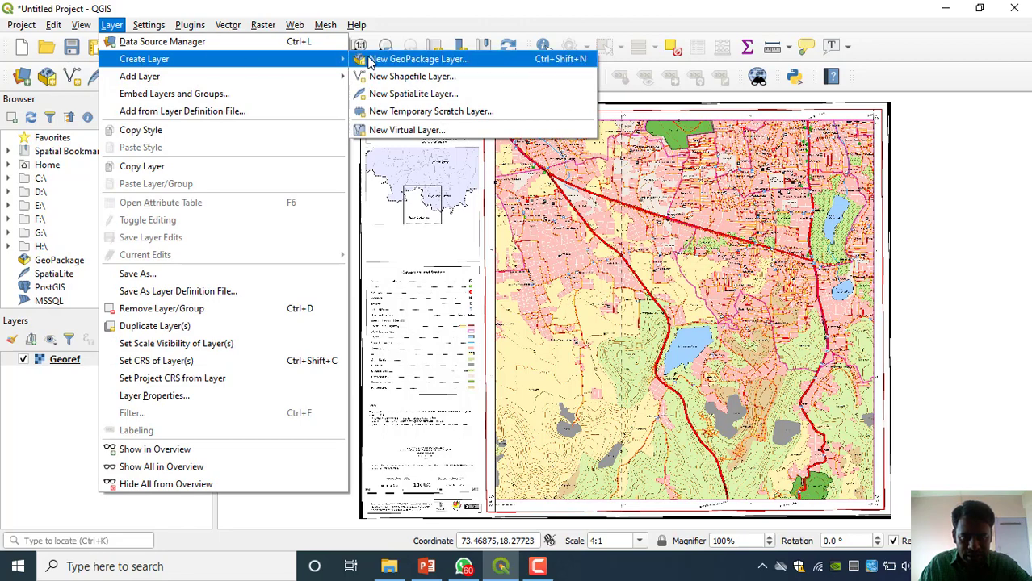
{"action": "left_click", "coordinate": [395, 79]}
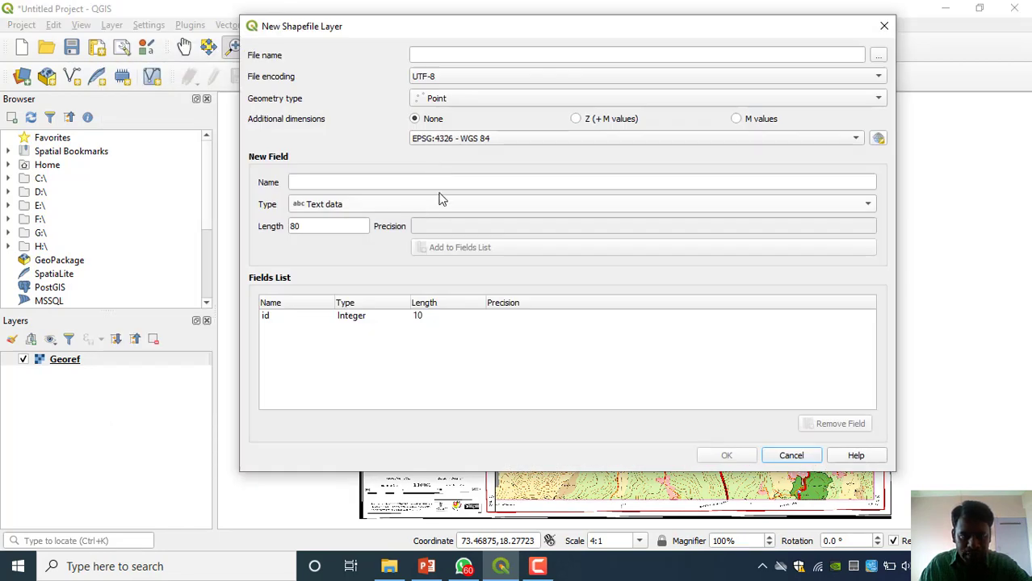
{"action": "left_click", "coordinate": [612, 56]}
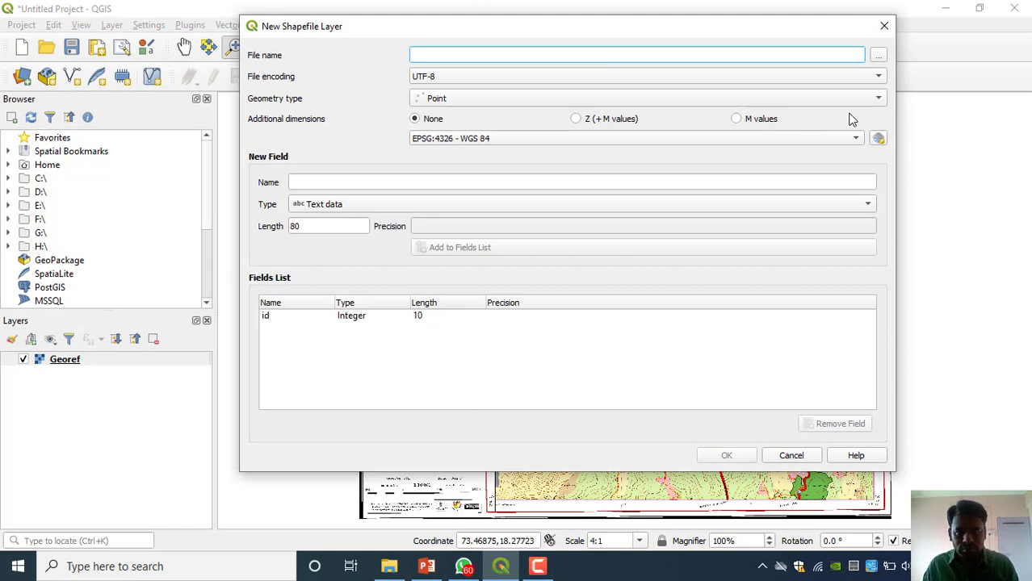
{"action": "left_click", "coordinate": [883, 57]}
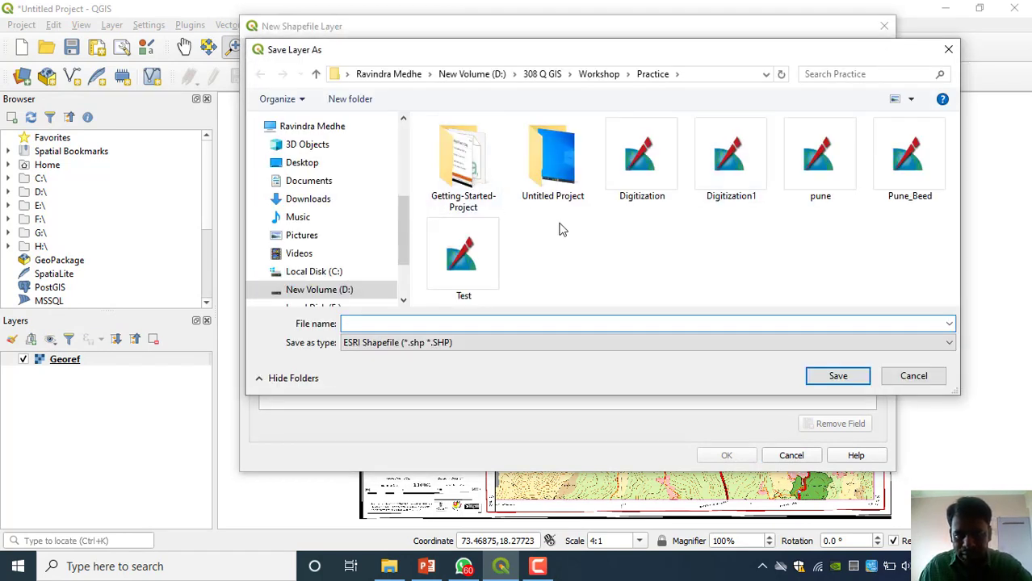
{"action": "left_click", "coordinate": [651, 74]}
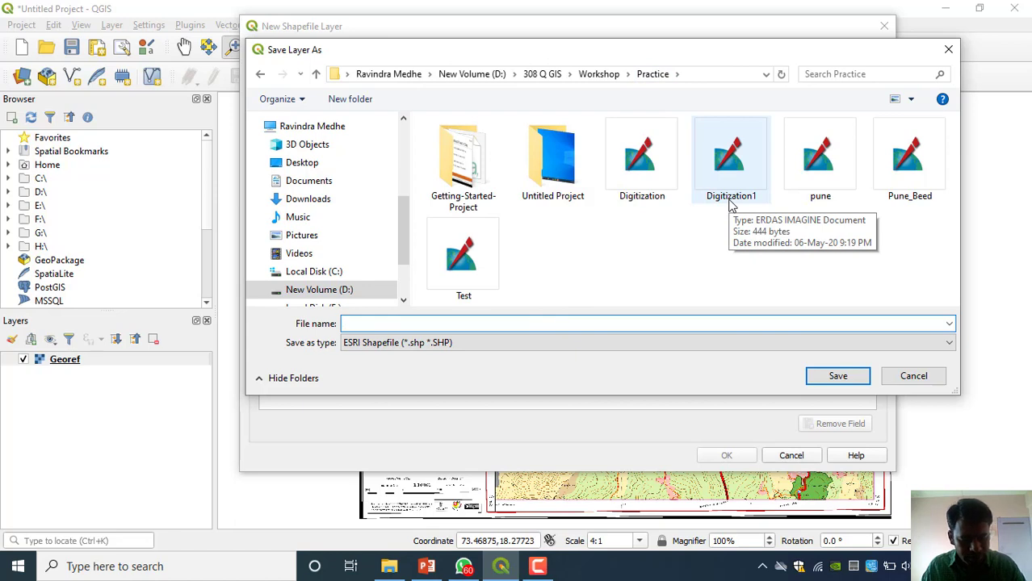
{"action": "type", "text": "Water_Body"}
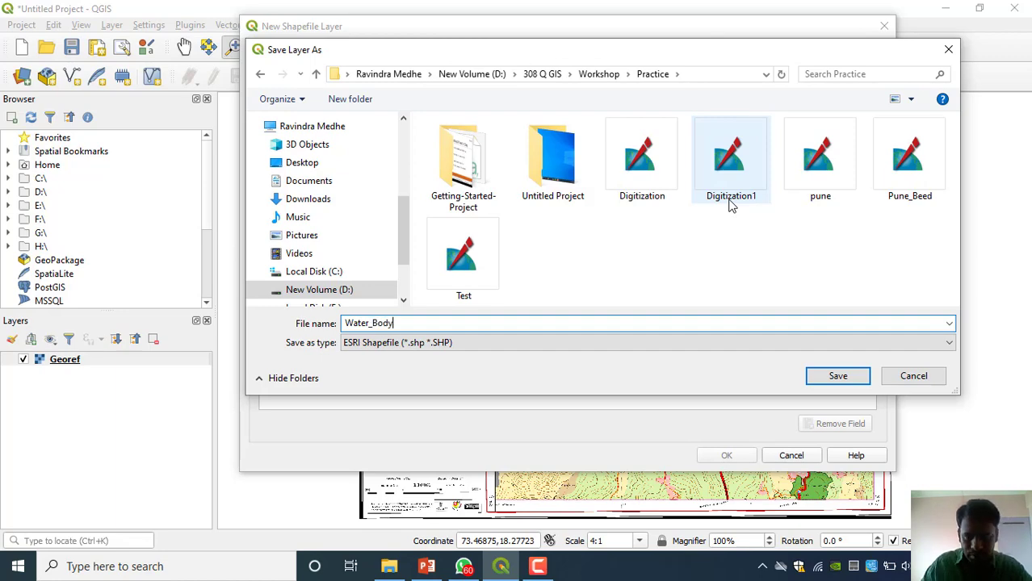
{"action": "left_click", "coordinate": [825, 373]}
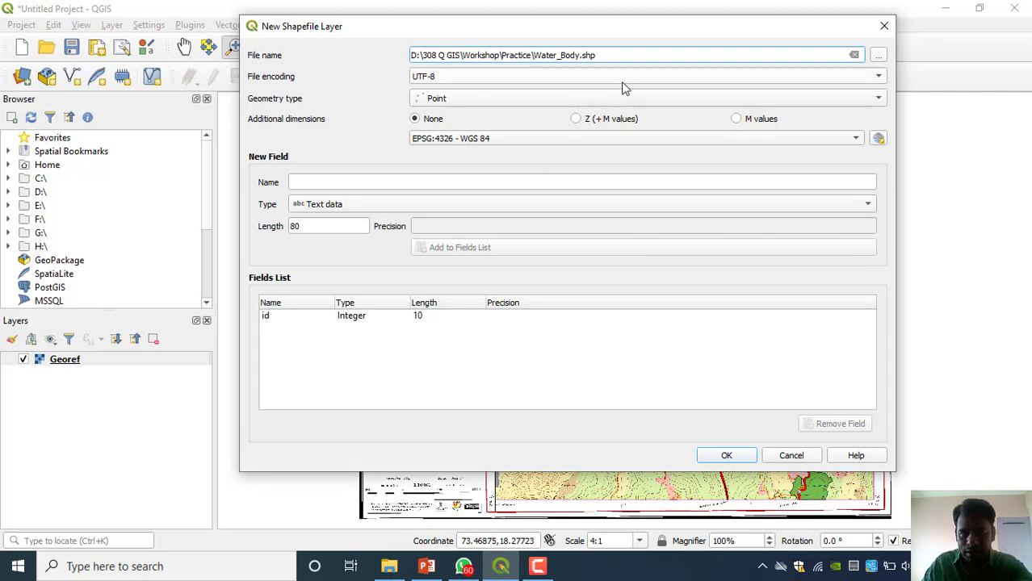
Set the new layer's geometry type to Polygon and its CRS to the project CRS EPSG:32643 - WGS 84 / UTM zone 43N.
{"action": "left_click", "coordinate": [434, 98]}
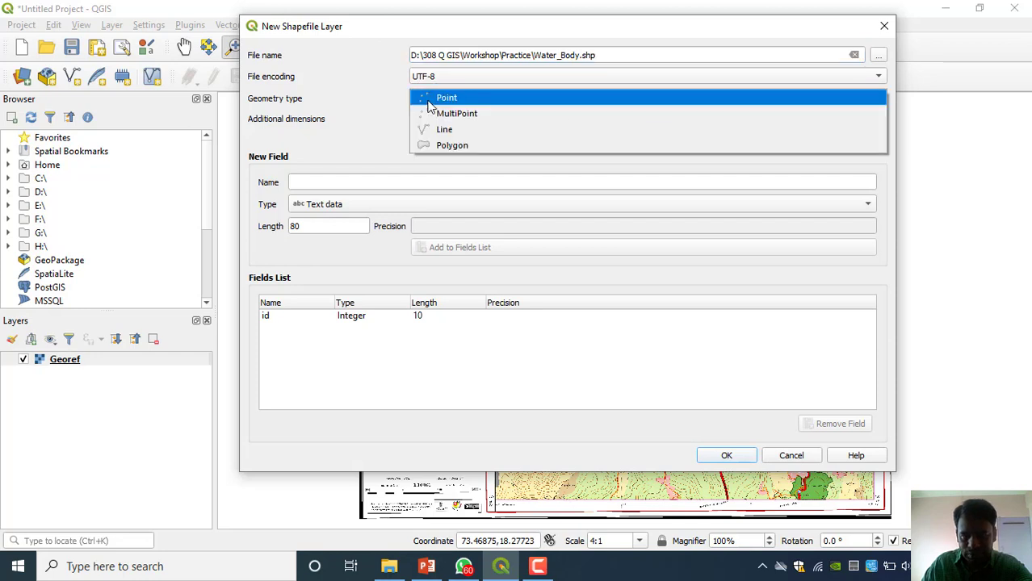
{"action": "left_click", "coordinate": [444, 146]}
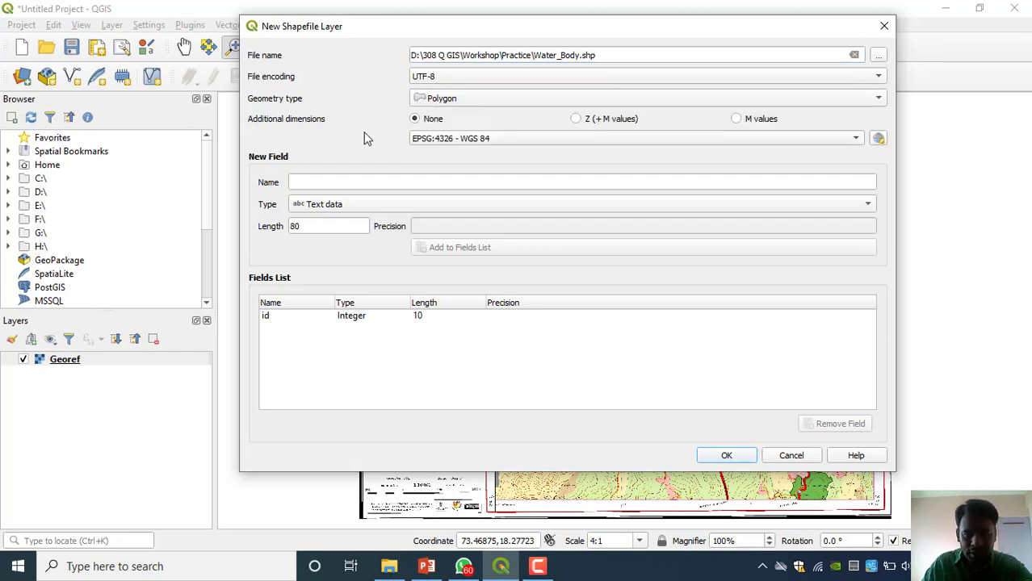
{"action": "left_click", "coordinate": [503, 137]}
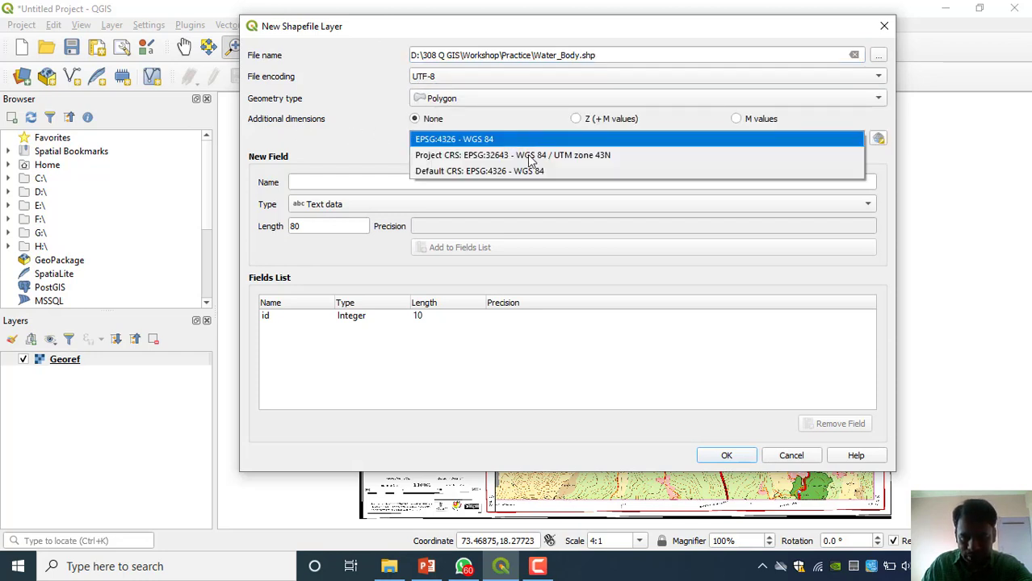
{"action": "left_click", "coordinate": [528, 156]}
Enter "Name" as the name of the layer's first new attribute field.
{"action": "left_click", "coordinate": [327, 181]}
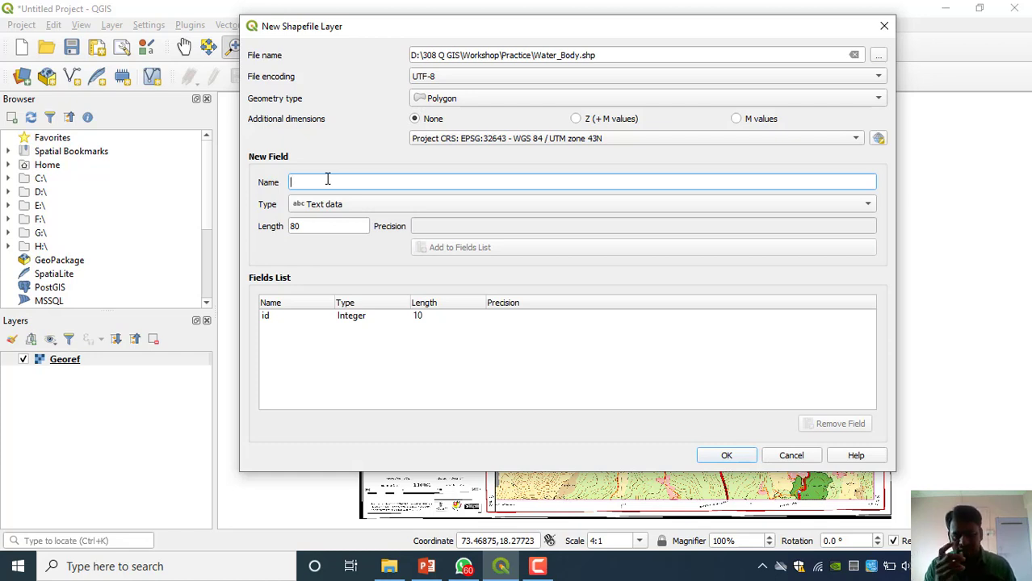
{"action": "type", "text": "Name"}
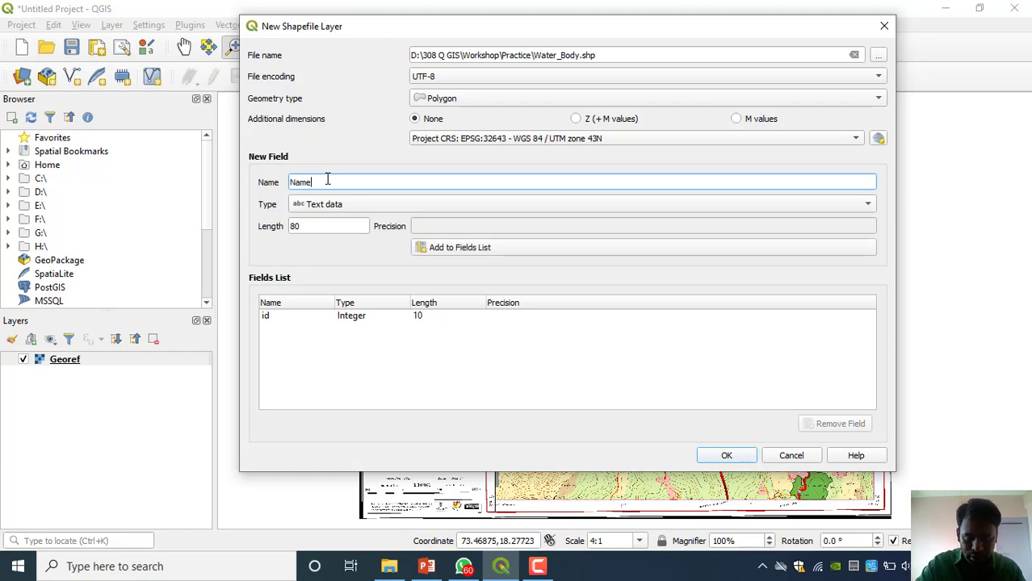
{"action": "type", "text": "Of"}
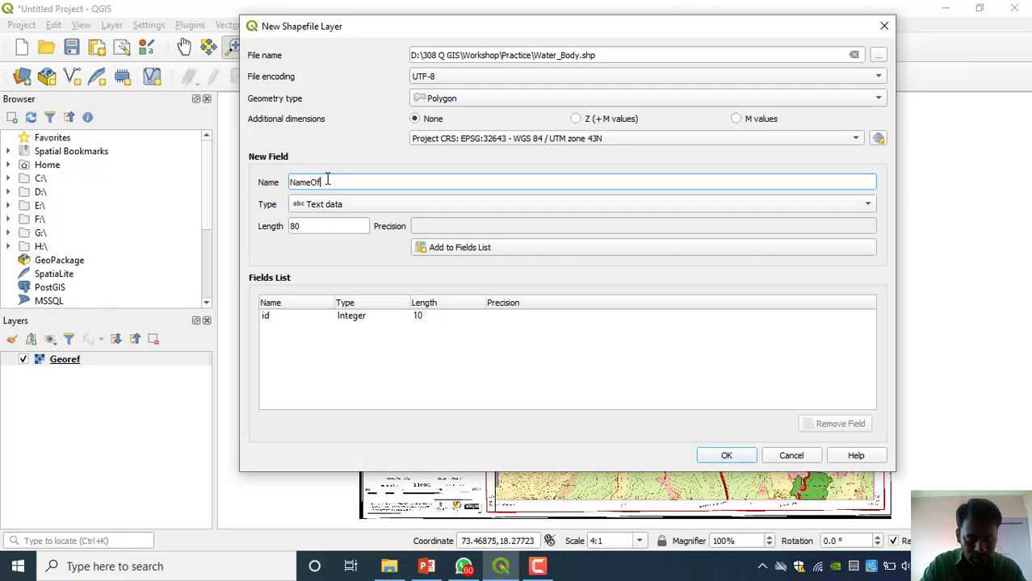
{"action": "key", "text": "BackSpace"}
{"action": "type", "text": "The"}
{"action": "key", "text": "BackSpace"}
{"action": "key", "text": "BackSpace"}
{"action": "key", "text": "BackSpace"}
{"action": "key", "text": "BackSpace"}
{"action": "key", "text": "BackSpace"}
{"action": "key", "text": "BackSpace"}
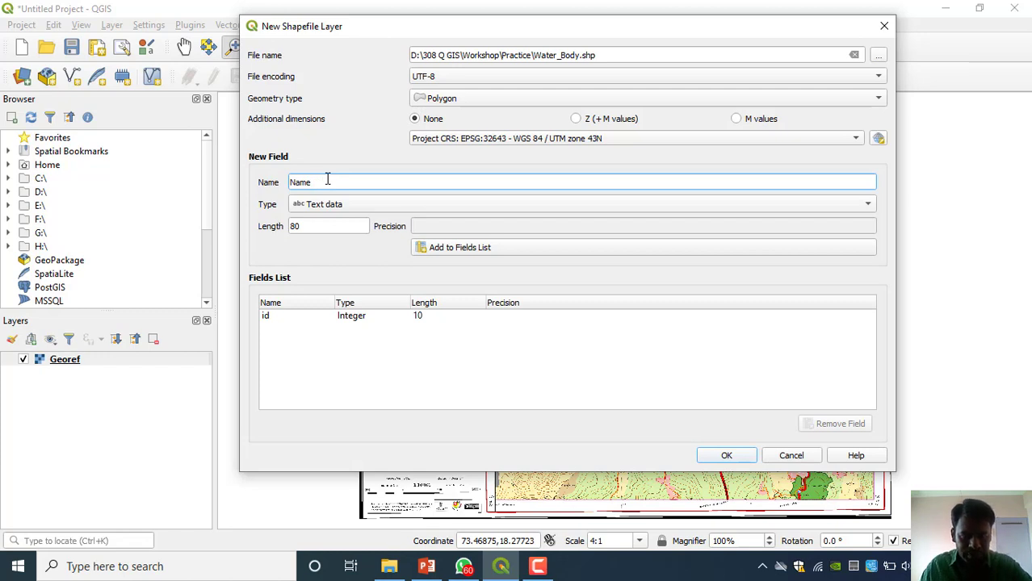
Keep the Name field's type as Text data and add it to the layer's fields list.
{"action": "left_click", "coordinate": [329, 209]}
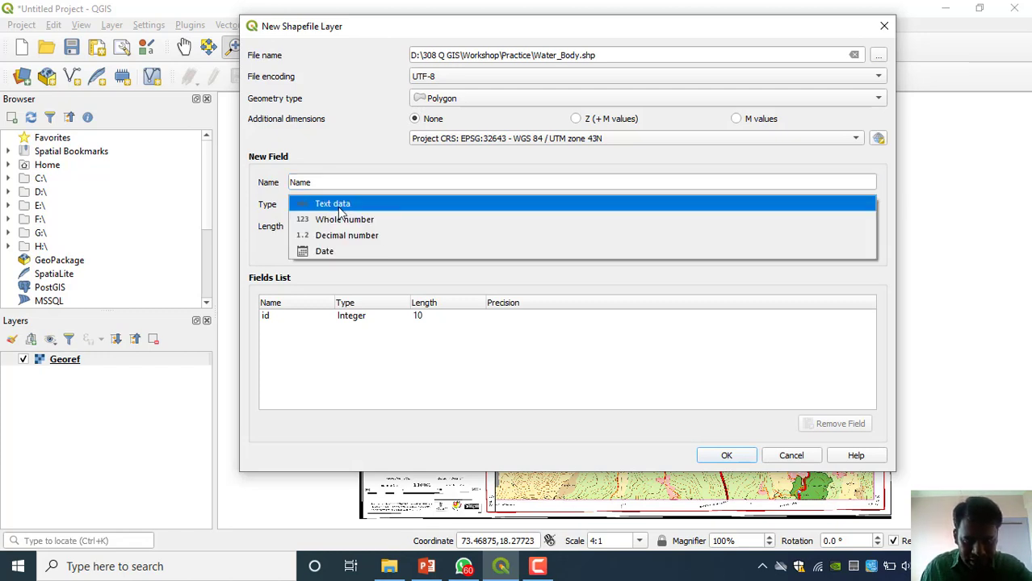
{"action": "left_click", "coordinate": [396, 210]}
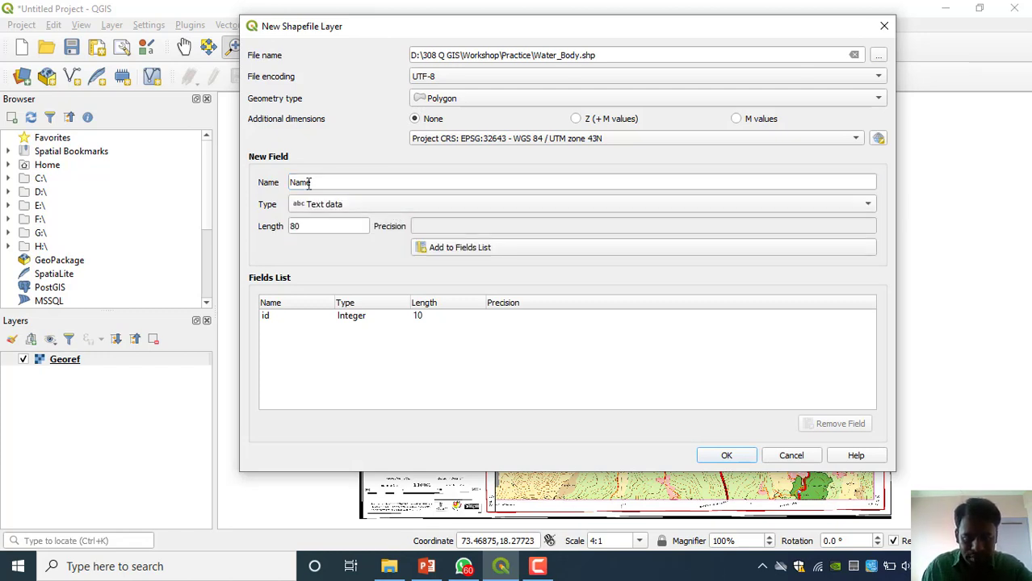
{"action": "left_click", "coordinate": [447, 249]}
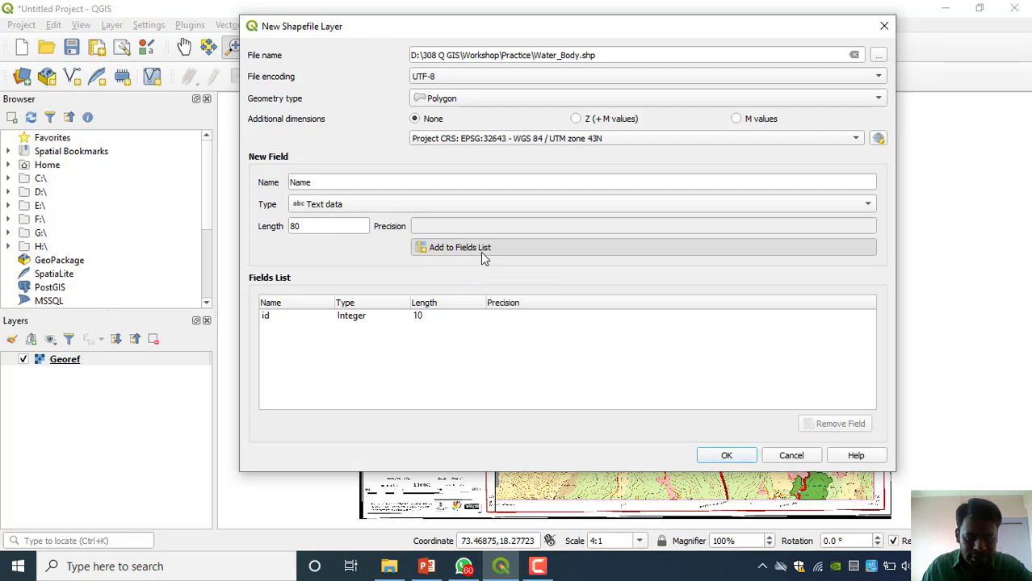
{"action": "left_click", "coordinate": [487, 257]}
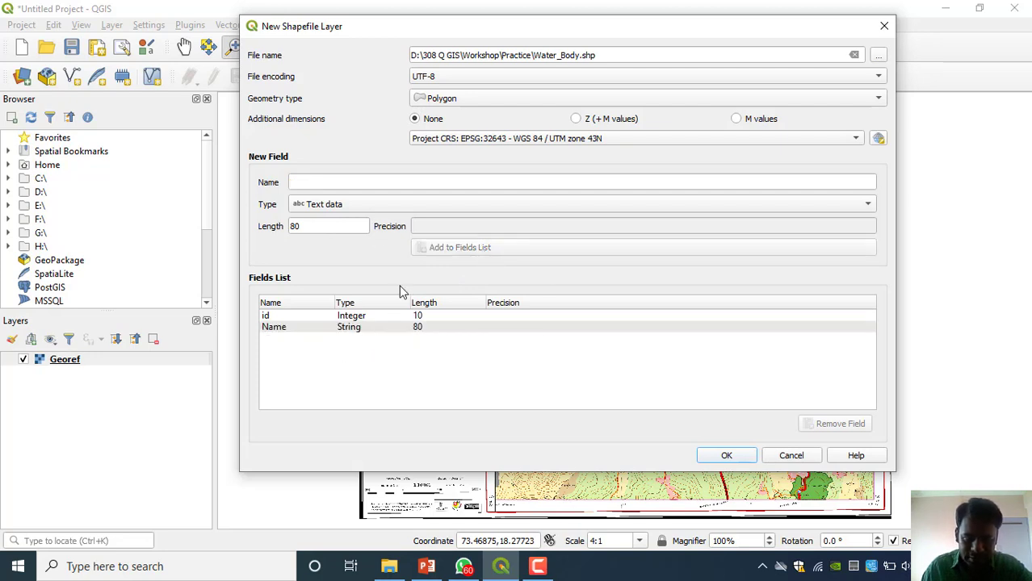
Add a field named Area with the Whole number type to the layer's fields list.
{"action": "left_click", "coordinate": [337, 184]}
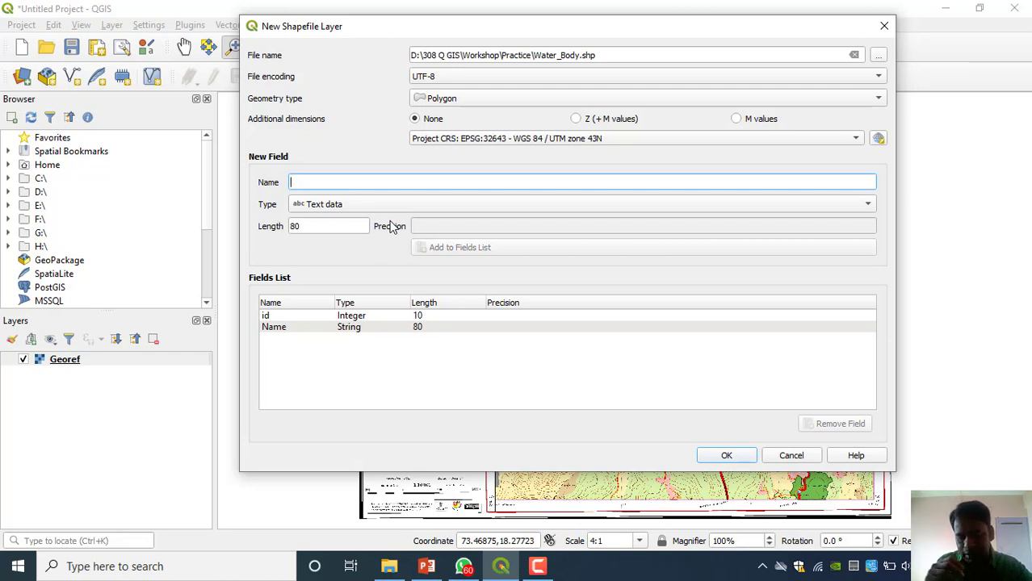
{"action": "type", "text": "Area"}
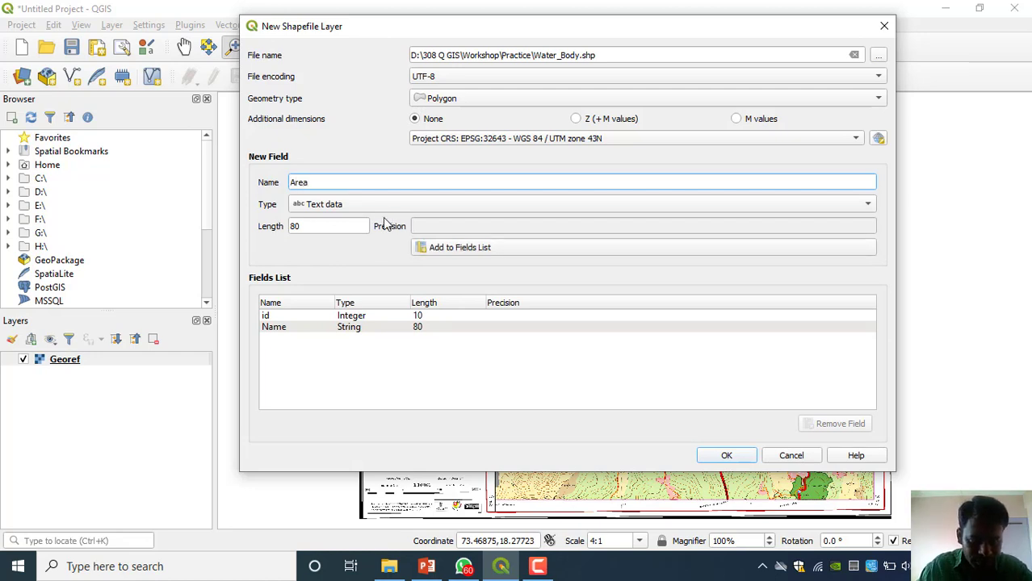
{"action": "left_click", "coordinate": [341, 208]}
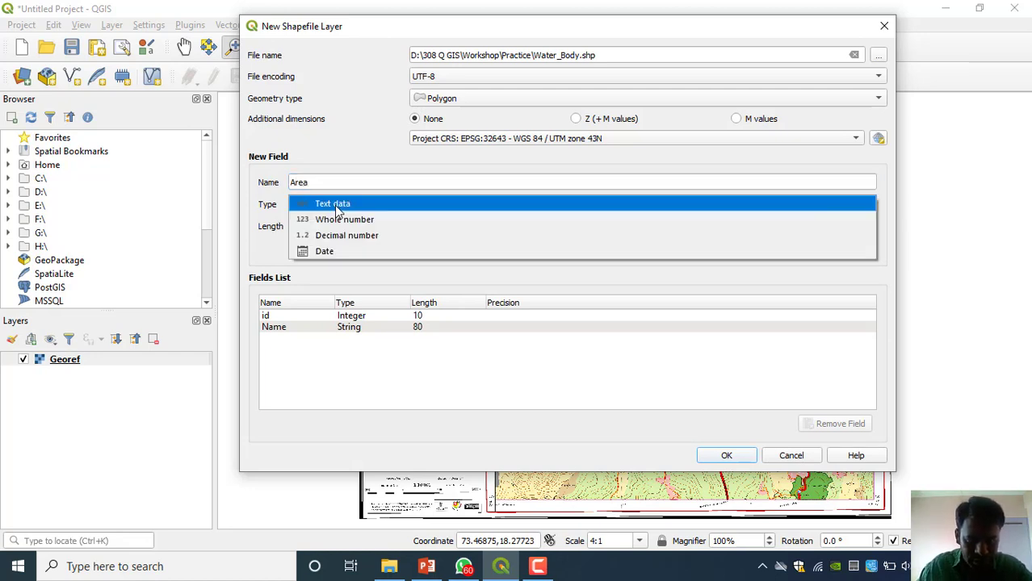
{"action": "left_click", "coordinate": [351, 218]}
{"action": "left_click", "coordinate": [454, 250]}
Add a field named Village with the Text data type and length 10 to the layer's fields list.
{"action": "left_click", "coordinate": [334, 182]}
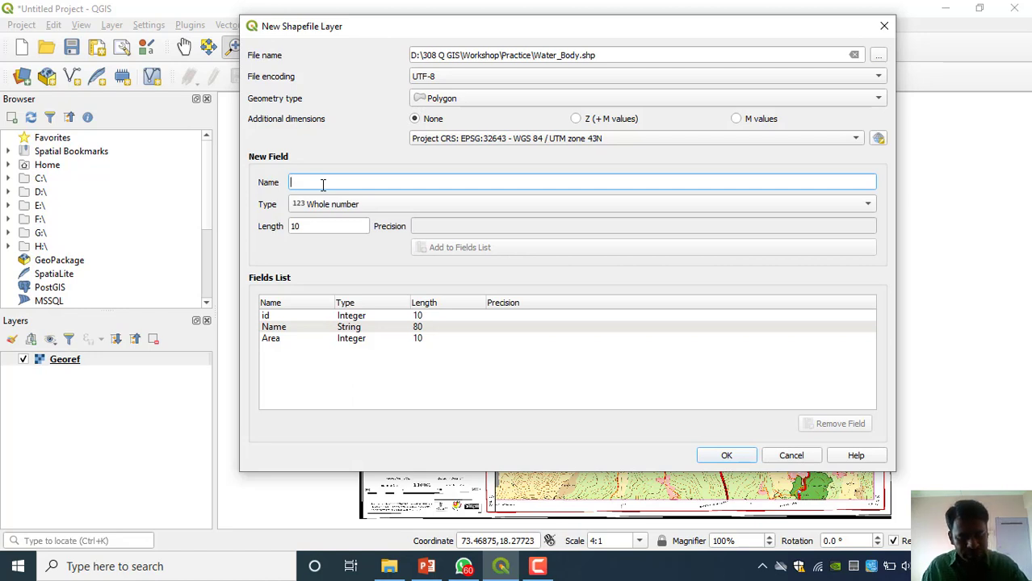
{"action": "type", "text": "Village"}
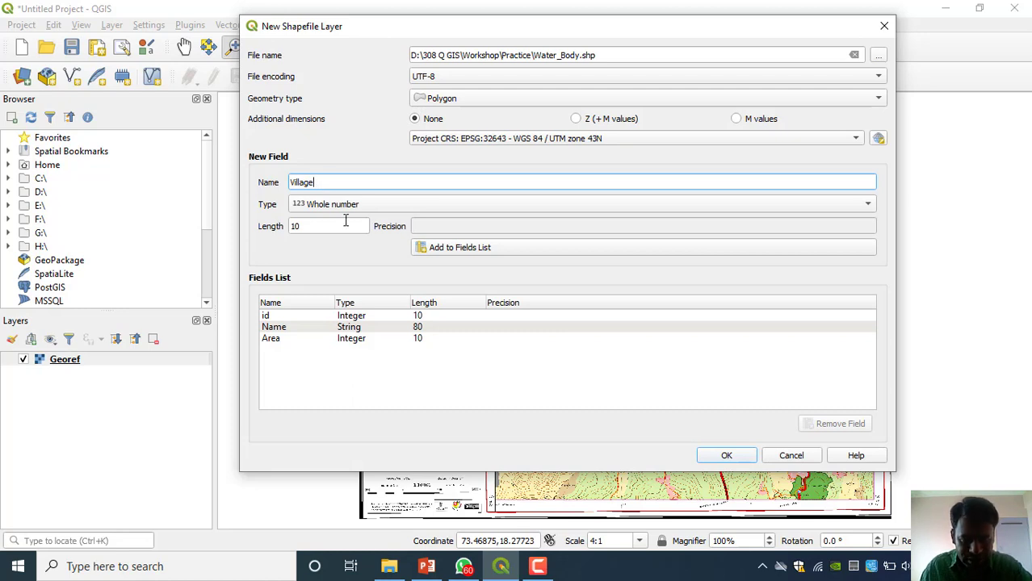
{"action": "left_click", "coordinate": [352, 205]}
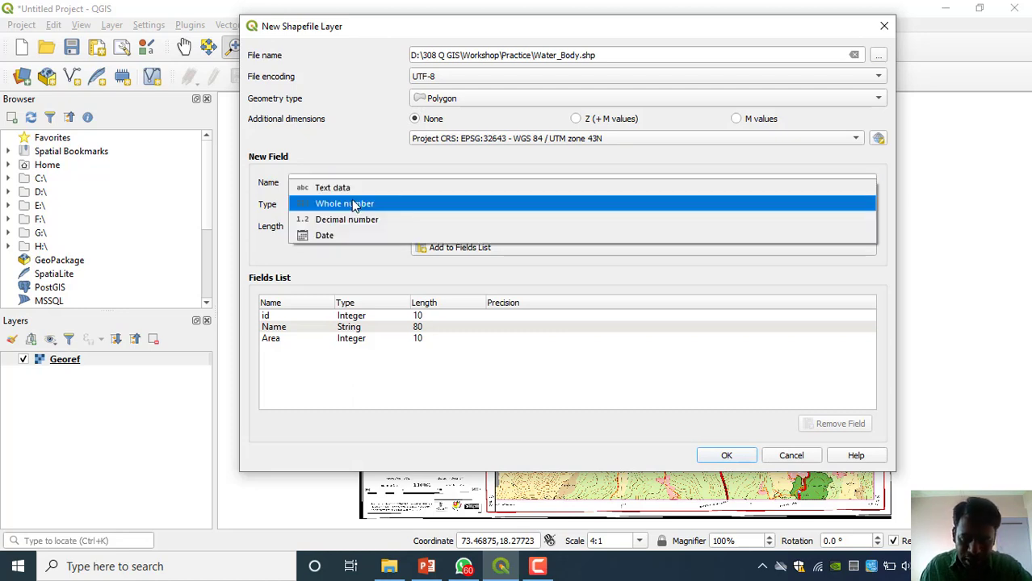
{"action": "key", "text": "Up"}
{"action": "key", "text": "Return"}
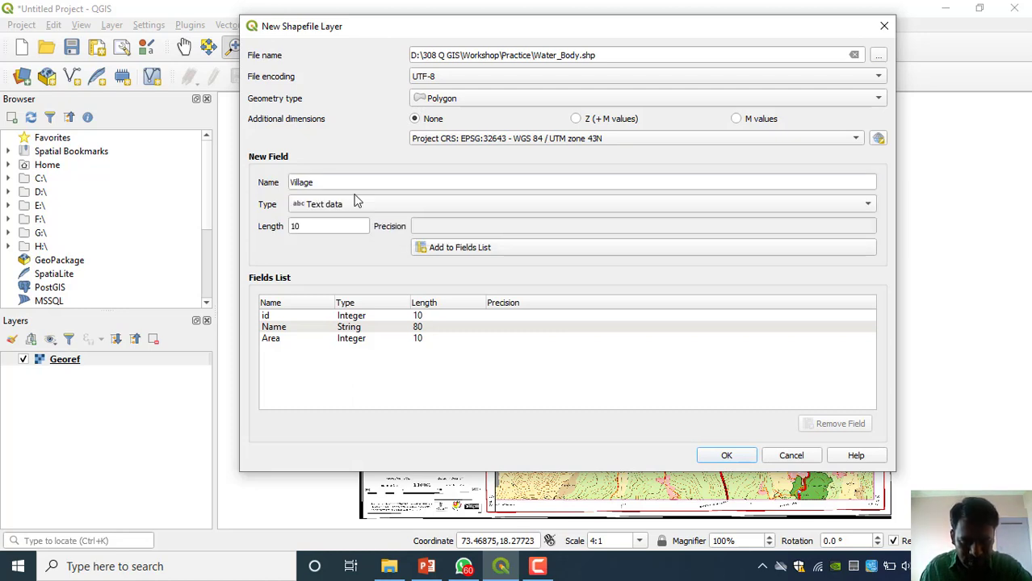
{"action": "left_click", "coordinate": [462, 250]}
Add a field named Date with the Date type to the fields list and create the Water_Body shapefile layer.
{"action": "left_click", "coordinate": [314, 184]}
{"action": "type", "text": "Date"}
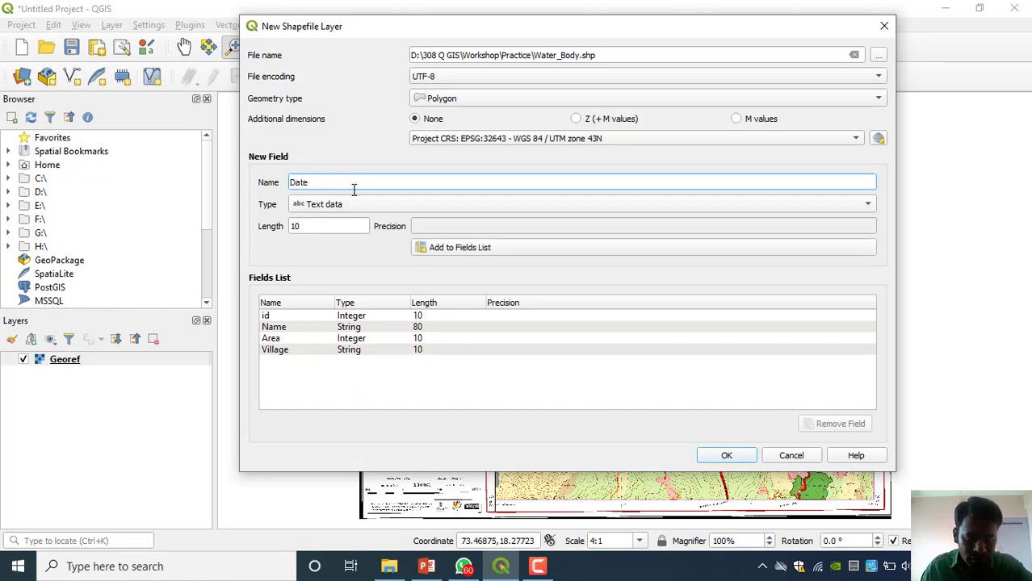
{"action": "left_click", "coordinate": [356, 207]}
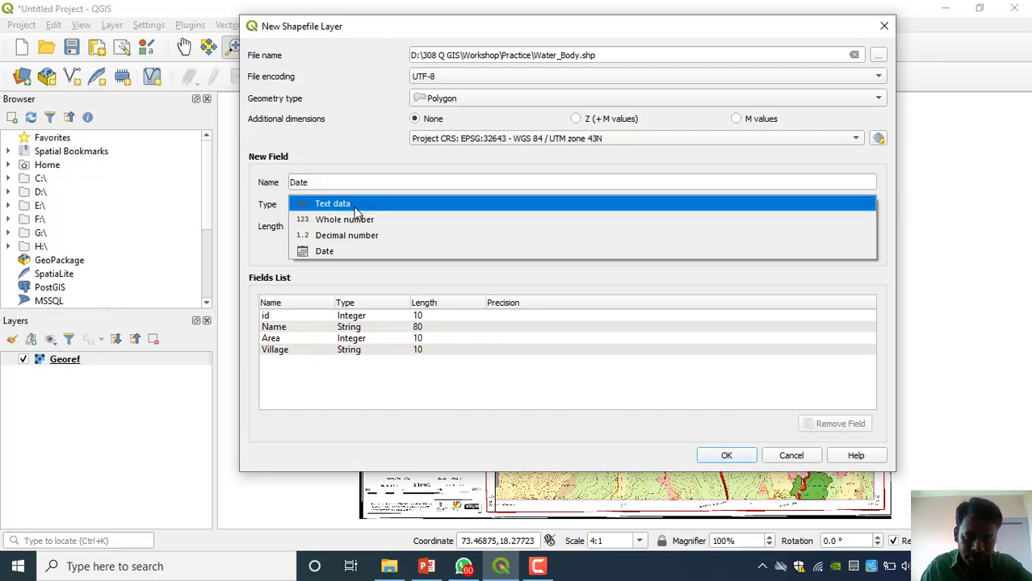
{"action": "left_click", "coordinate": [325, 252]}
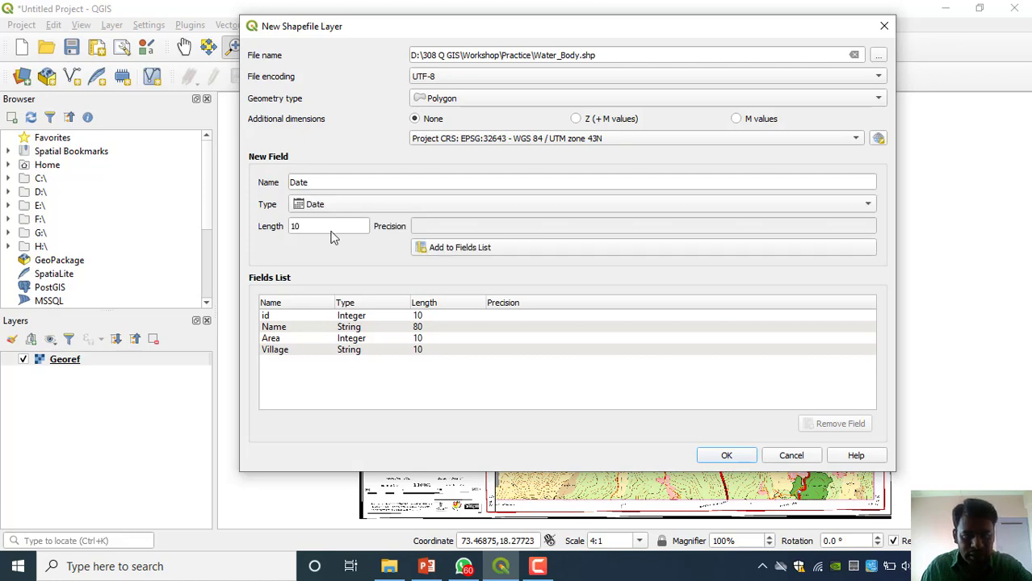
{"action": "left_click", "coordinate": [478, 253]}
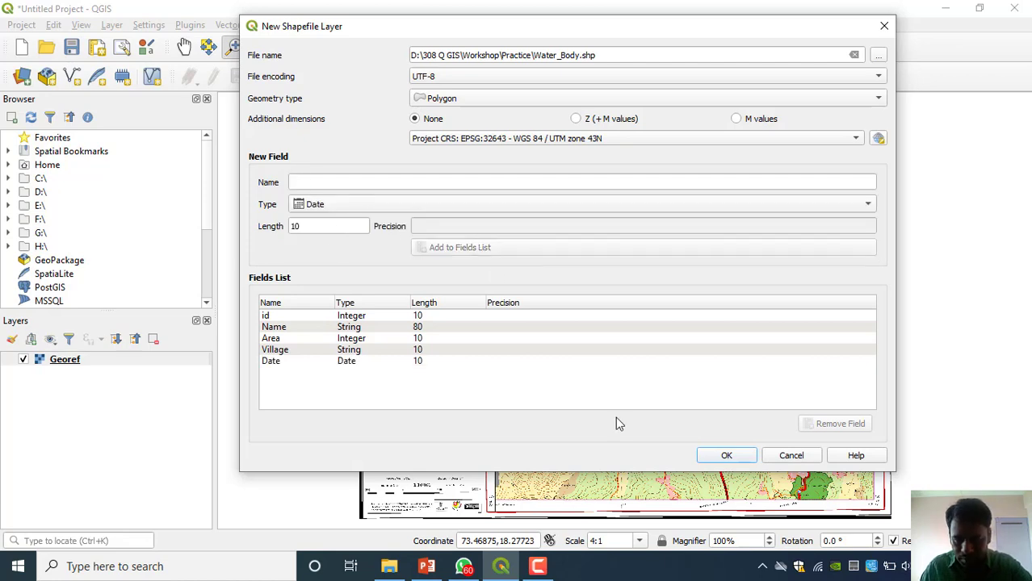
{"action": "left_click", "coordinate": [726, 456]}
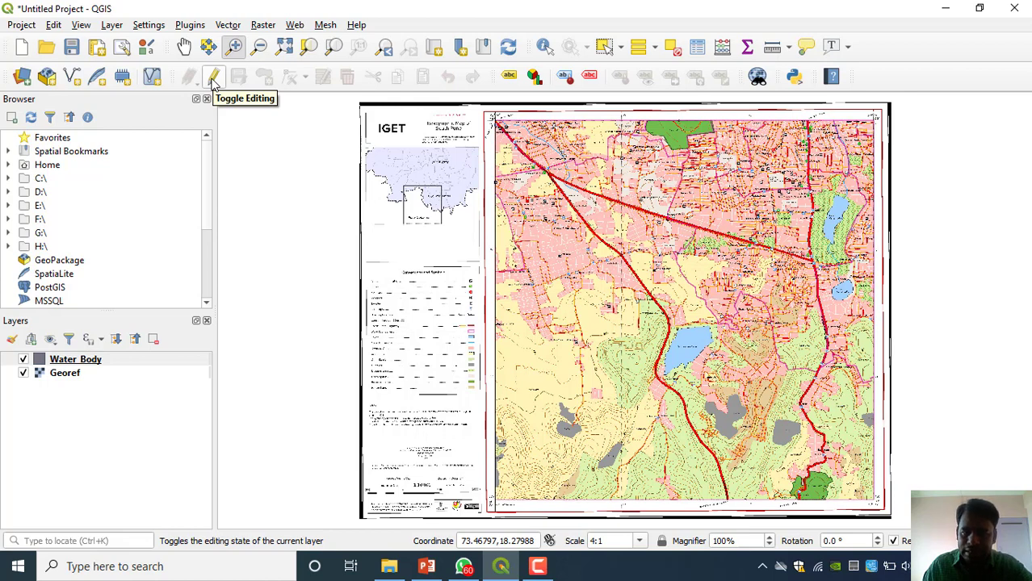
Turn on editing for the Water_Body layer.
{"action": "right_click", "coordinate": [91, 360]}
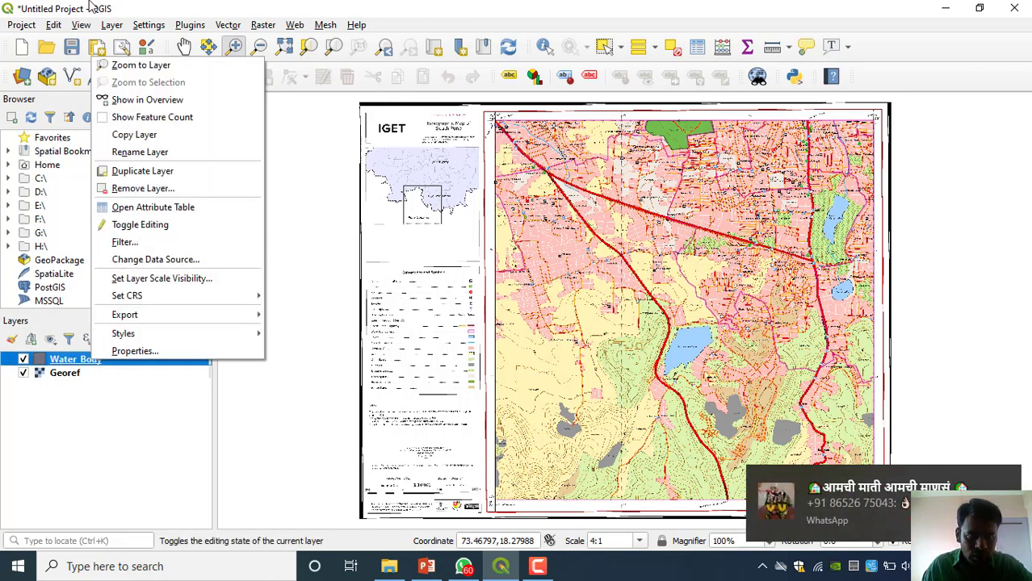
{"action": "left_click", "coordinate": [113, 27]}
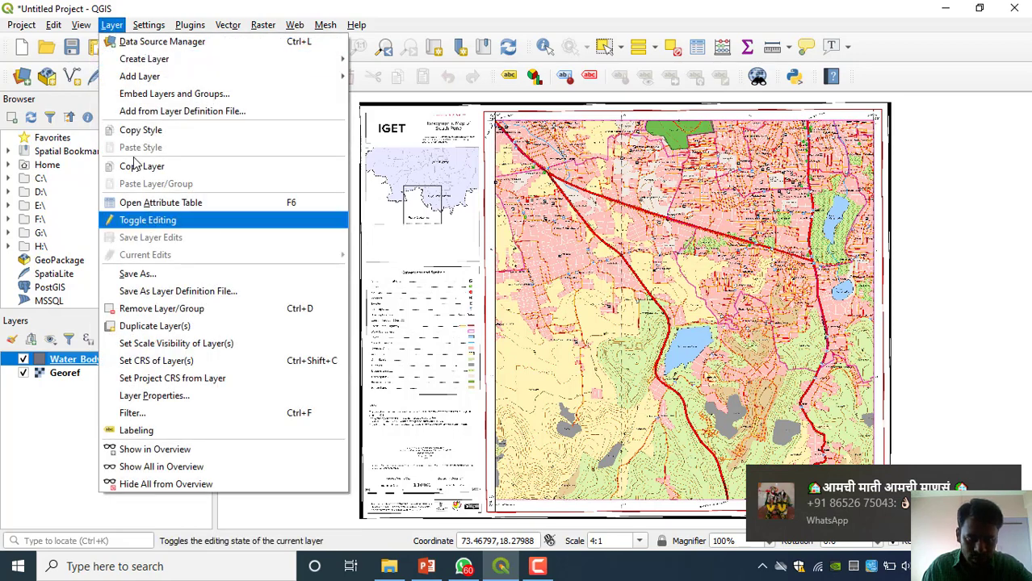
{"action": "left_click", "coordinate": [111, 29]}
{"action": "left_click", "coordinate": [217, 75]}
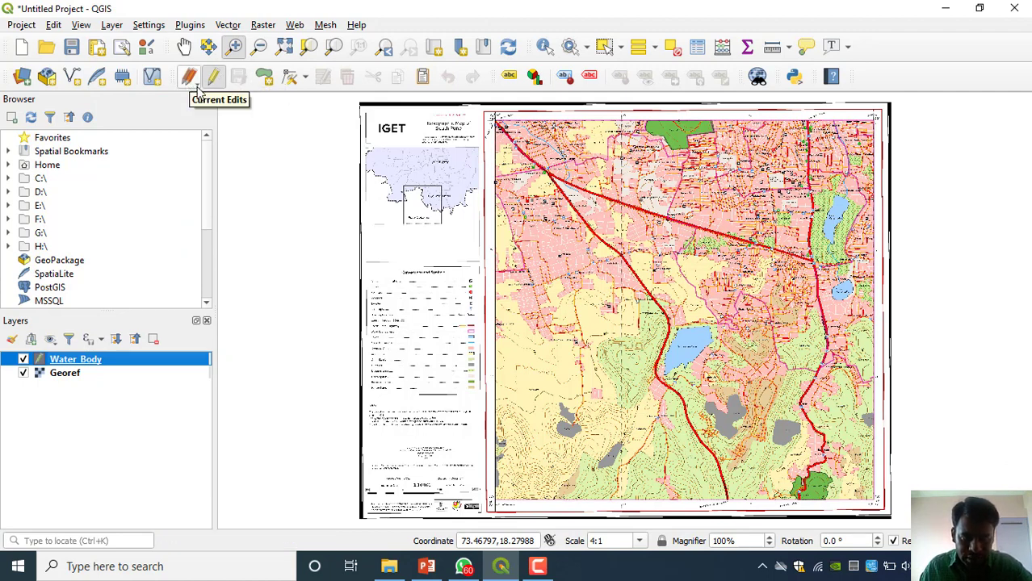
{"action": "left_click", "coordinate": [197, 86]}
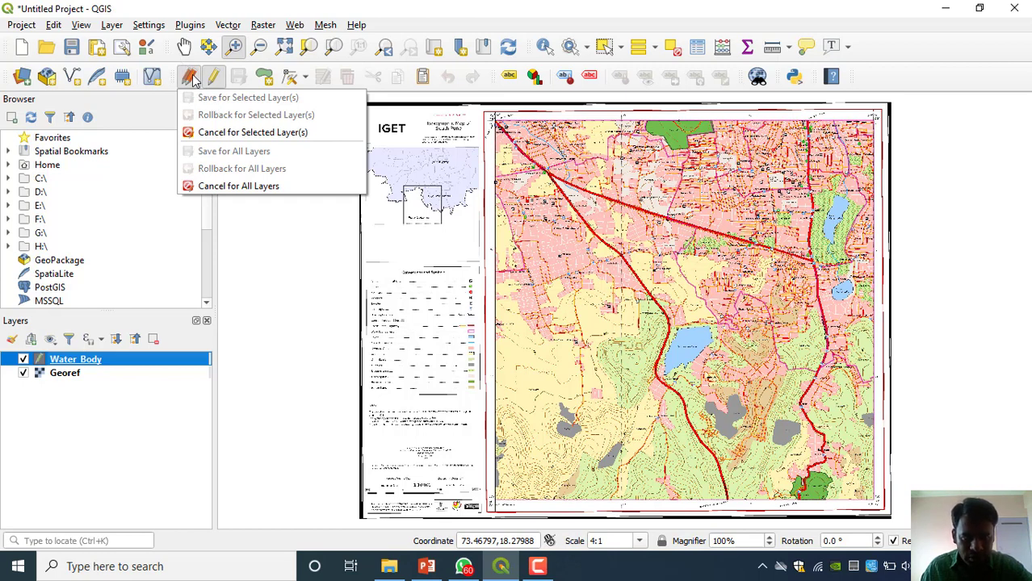
{"action": "left_click", "coordinate": [218, 79]}
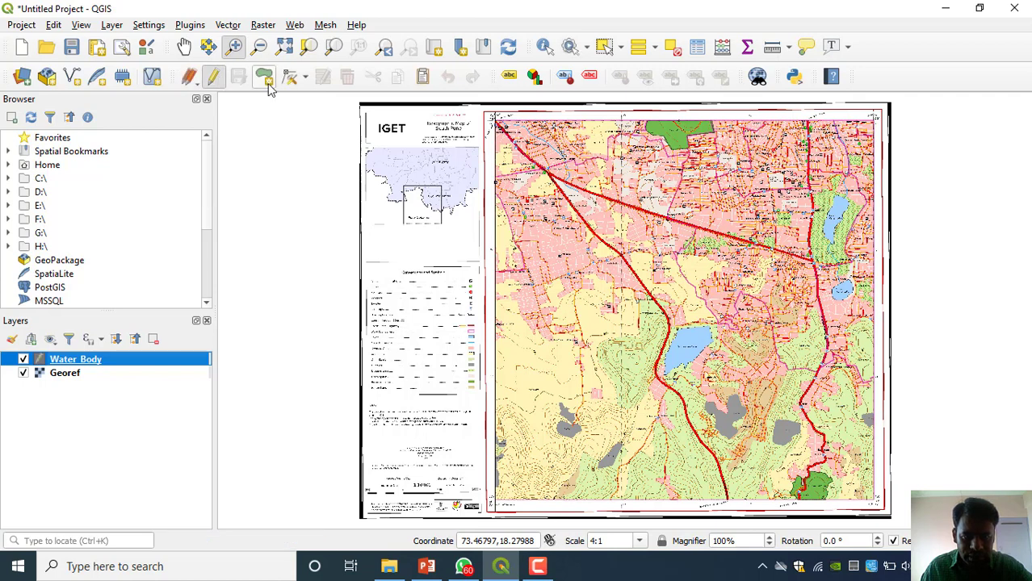
Start a new polygon feature at the northwest corner of Upper Katraj Lake and trace the shoreline eastward toward the northern tip.
{"action": "left_click", "coordinate": [271, 80]}
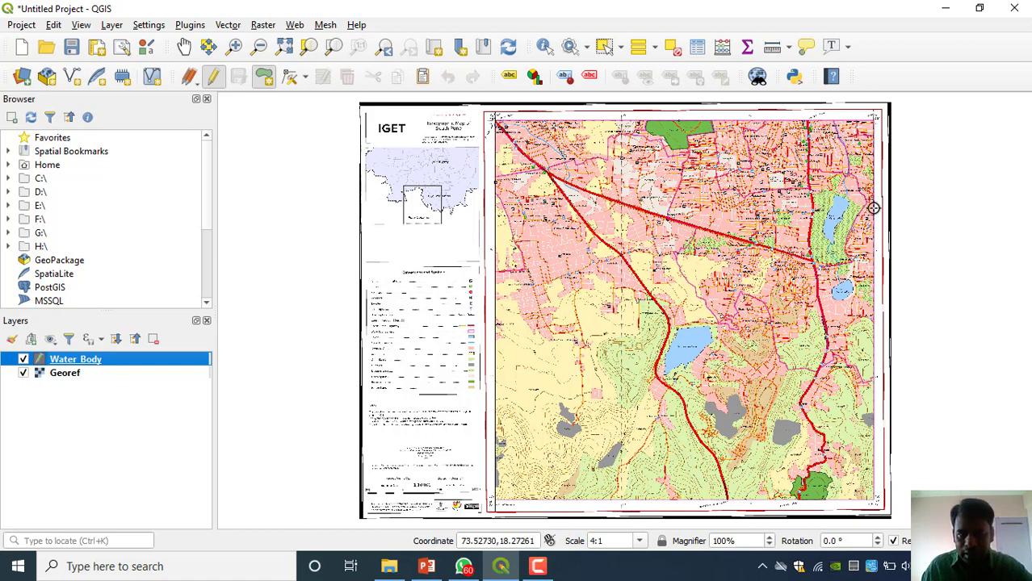
{"action": "left_click", "coordinate": [235, 46]}
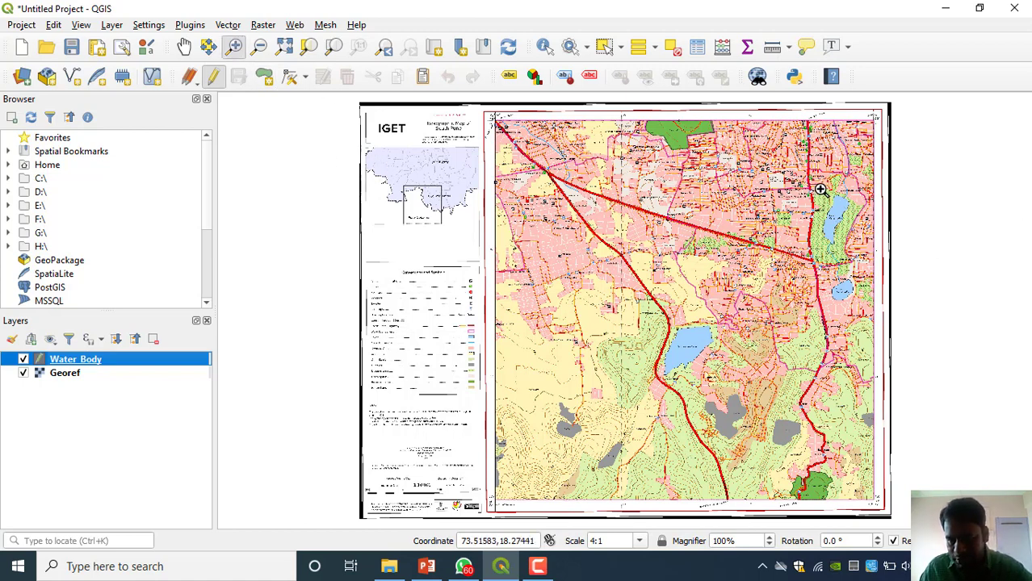
{"action": "left_click_drag", "start_coordinate": [845, 204], "coordinate": [853, 258]}
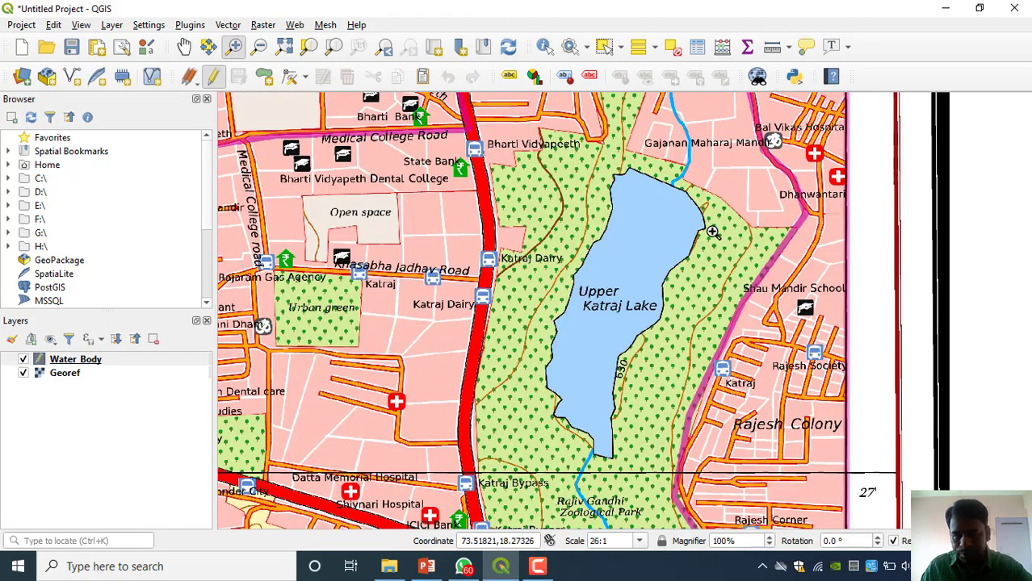
{"action": "mouse_move", "coordinate": [599, 166]}
{"action": "left_mouse_down"}
{"action": "mouse_move", "coordinate": [671, 362]}
{"action": "mouse_move", "coordinate": [670, 491]}
{"action": "mouse_move", "coordinate": [699, 475]}
{"action": "mouse_move", "coordinate": [694, 459]}
{"action": "mouse_move", "coordinate": [715, 469]}
{"action": "left_mouse_up"}
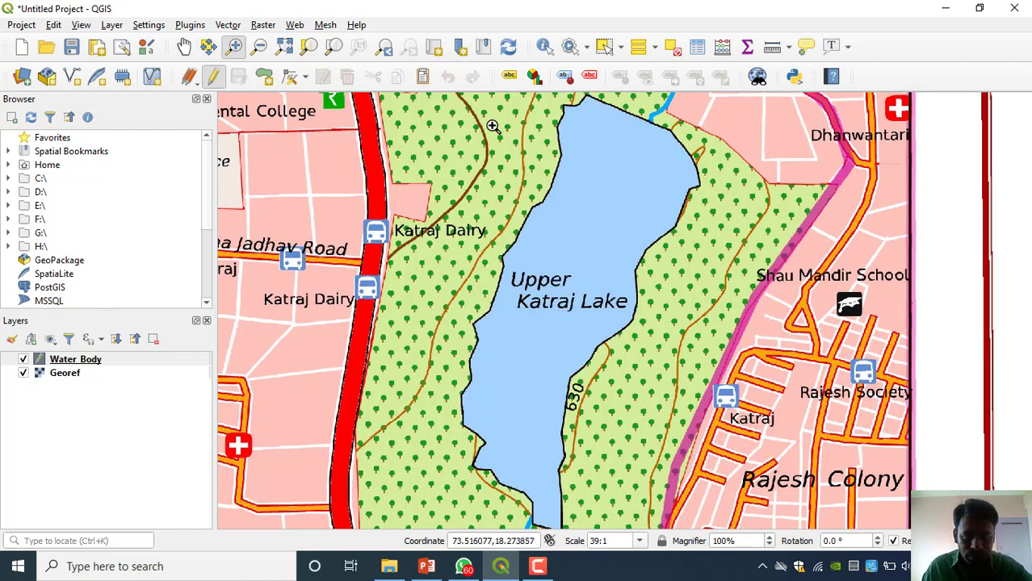
{"action": "left_click", "coordinate": [184, 46]}
{"action": "scroll", "coordinate": [480, 242], "scroll_direction": "up", "scroll_amount": 3}
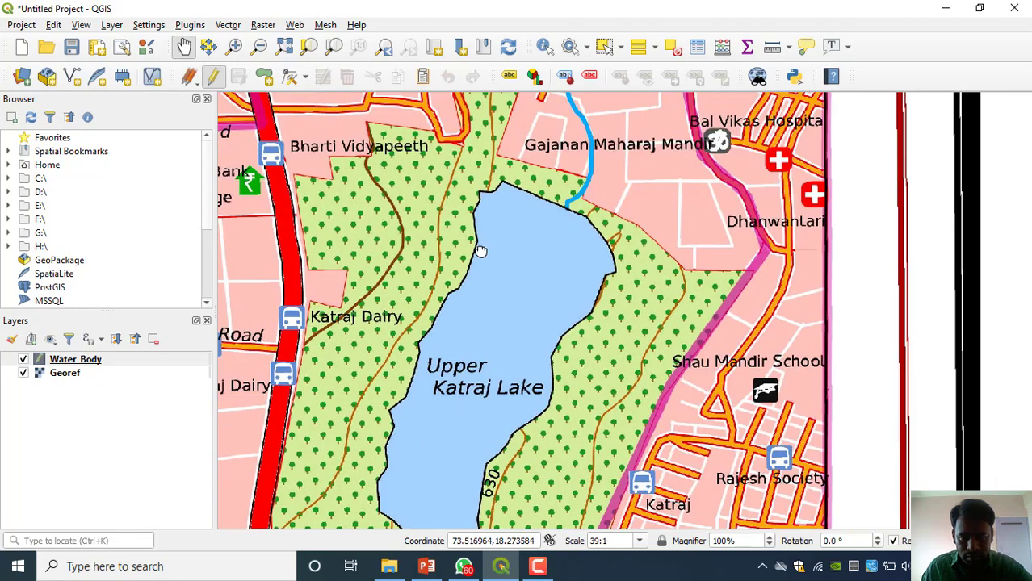
{"action": "scroll", "coordinate": [475, 214], "scroll_direction": "up", "scroll_amount": 3}
{"action": "left_click_drag", "start_coordinate": [597, 159], "coordinate": [456, 389]}
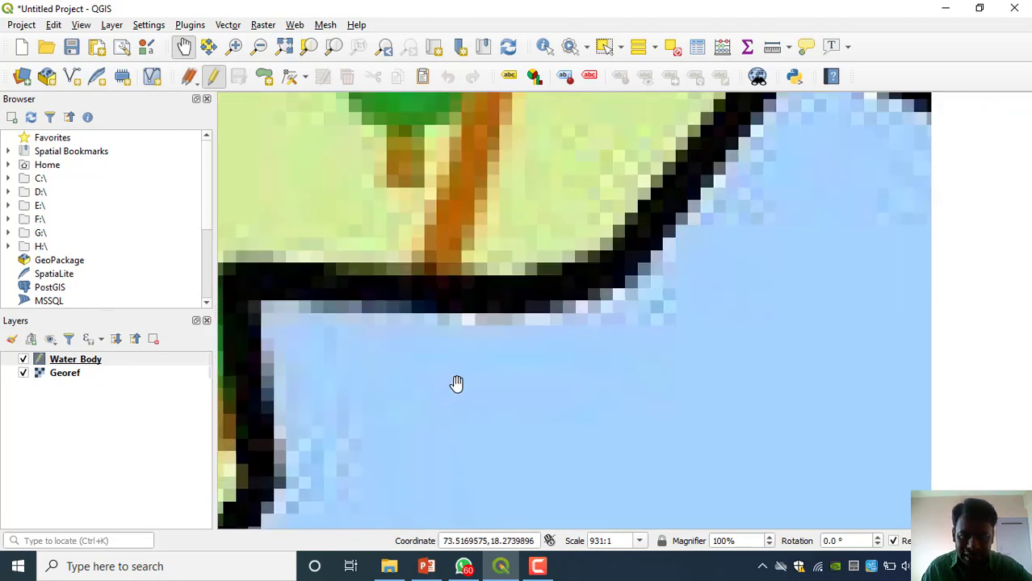
{"action": "left_click_drag", "start_coordinate": [556, 311], "coordinate": [748, 295]}
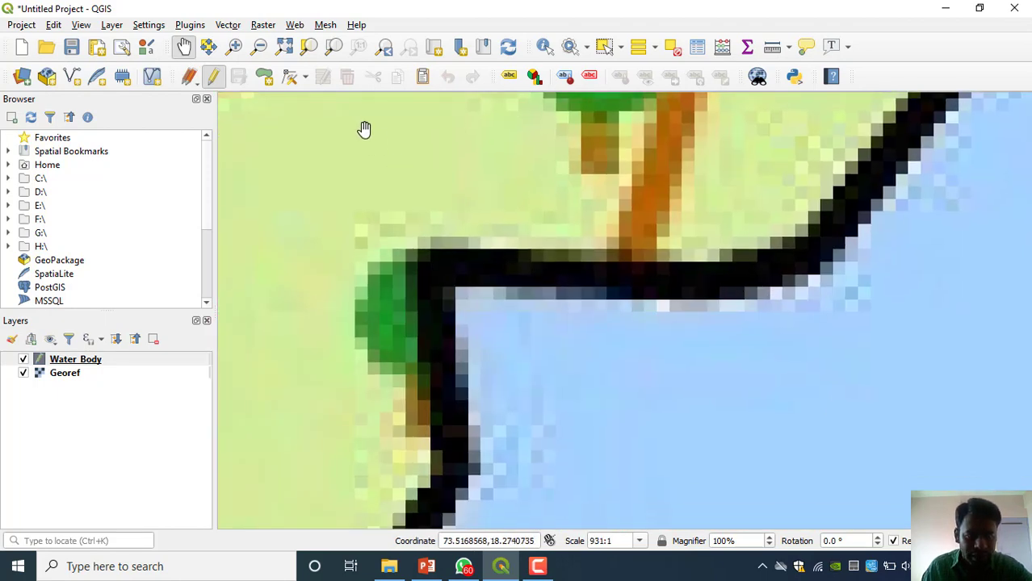
{"action": "left_click", "coordinate": [265, 77]}
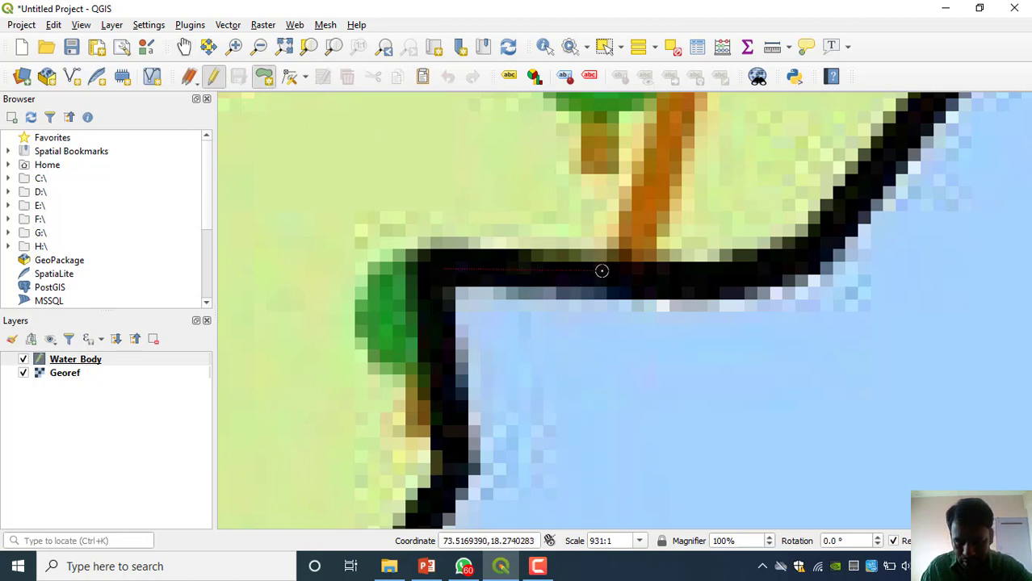
{"action": "left_click", "coordinate": [727, 278]}
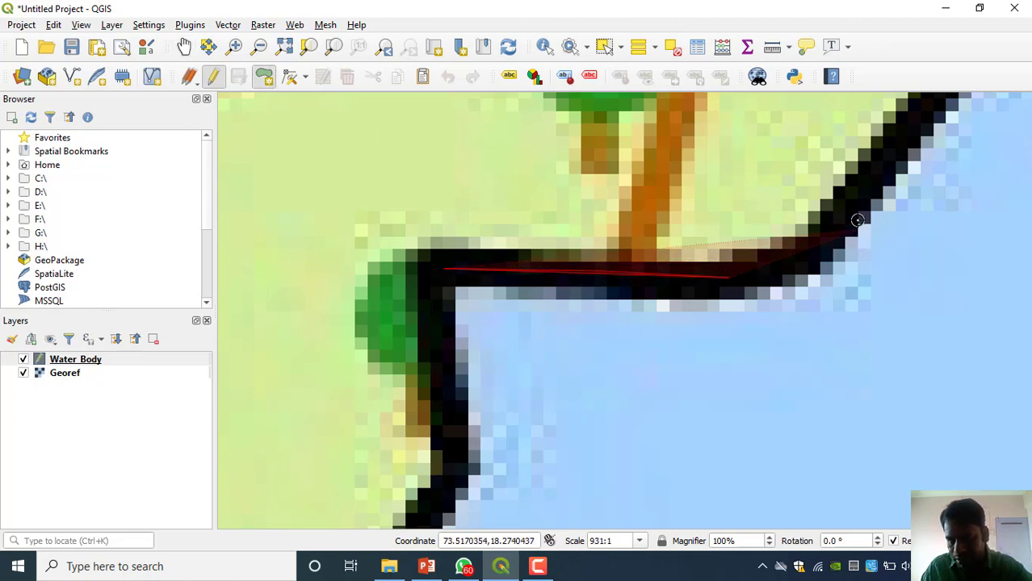
{"action": "left_click", "coordinate": [834, 239]}
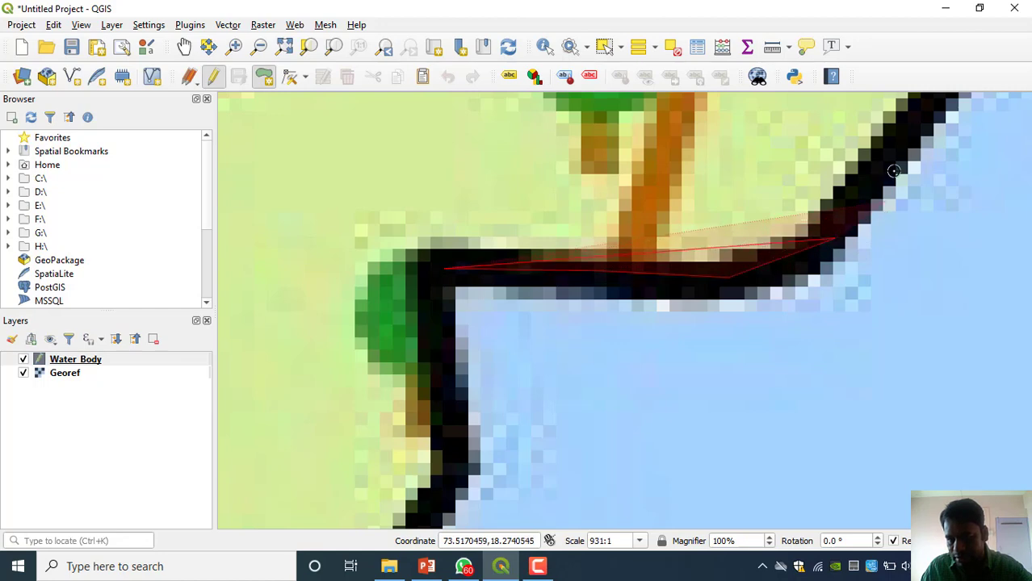
{"action": "left_click", "coordinate": [922, 113]}
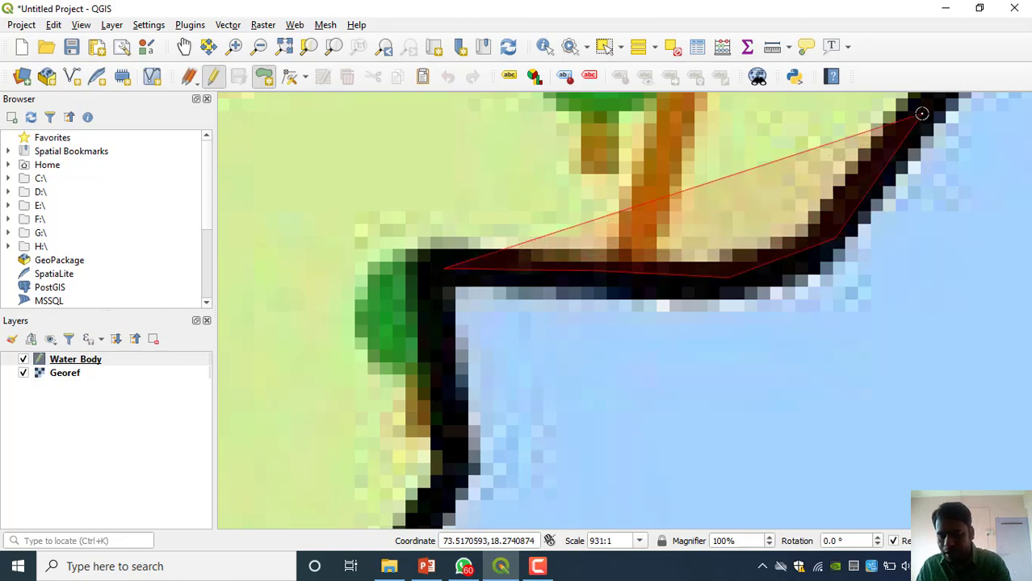
Continue the lake polygon's outline over the northern tip and onto the start of the northeast shore.
{"action": "key", "text": "Right"}
{"action": "key", "text": "Right"}
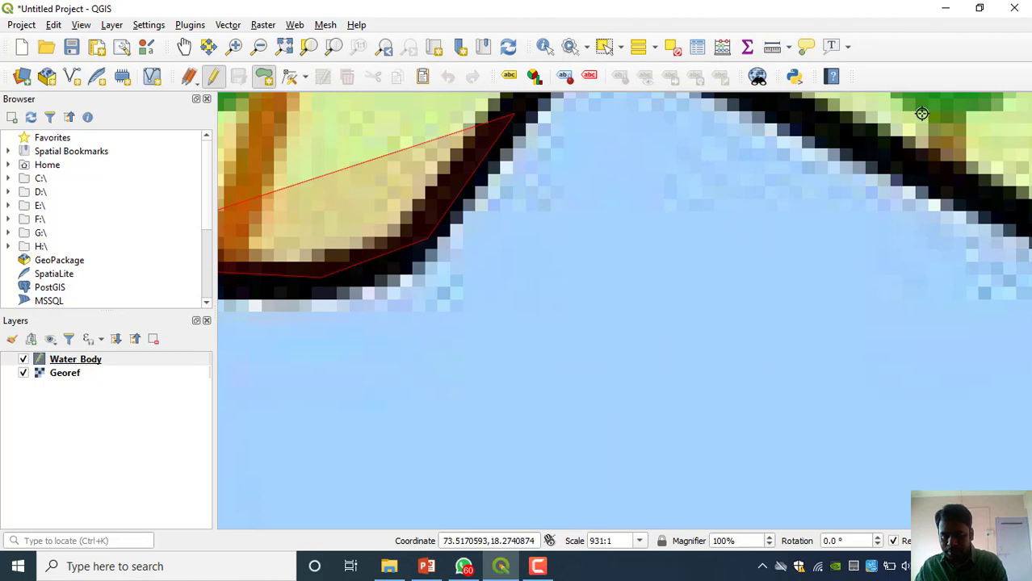
{"action": "key", "text": "Up"}
{"action": "left_click", "coordinate": [595, 235]}
{"action": "left_click", "coordinate": [691, 287]}
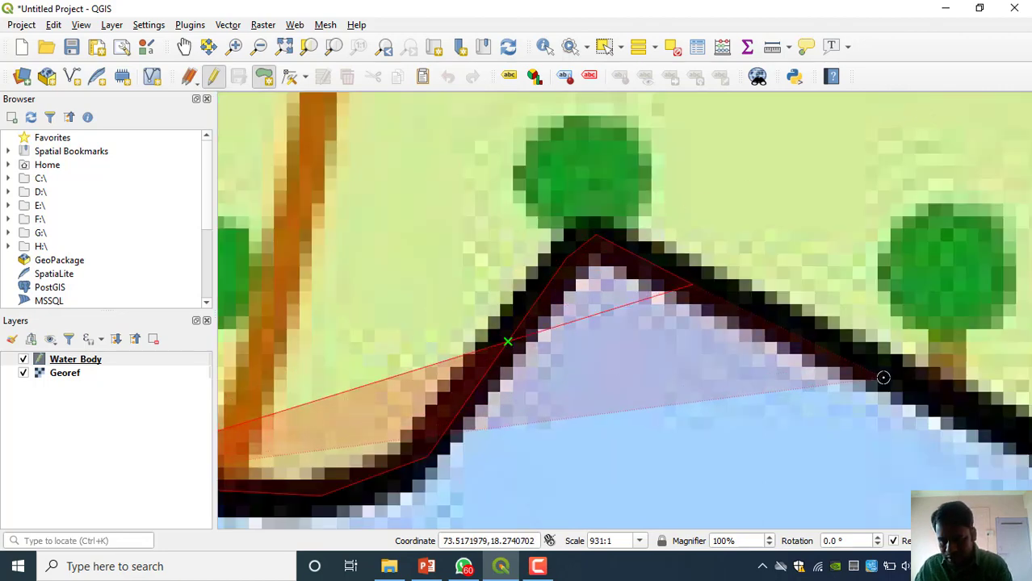
{"action": "left_click", "coordinate": [963, 408]}
Add further polygon vertices along the straight northeast shoreline of the lake, following the black outline past the trees.
{"action": "key", "text": "Right"}
{"action": "key", "text": "Right"}
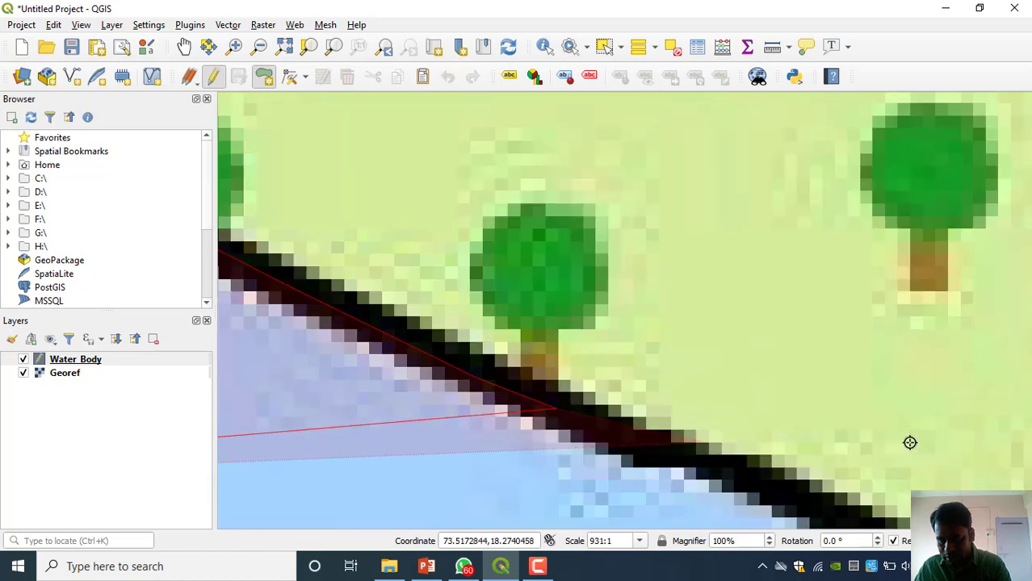
{"action": "key", "text": "Down"}
{"action": "key", "text": "Down"}
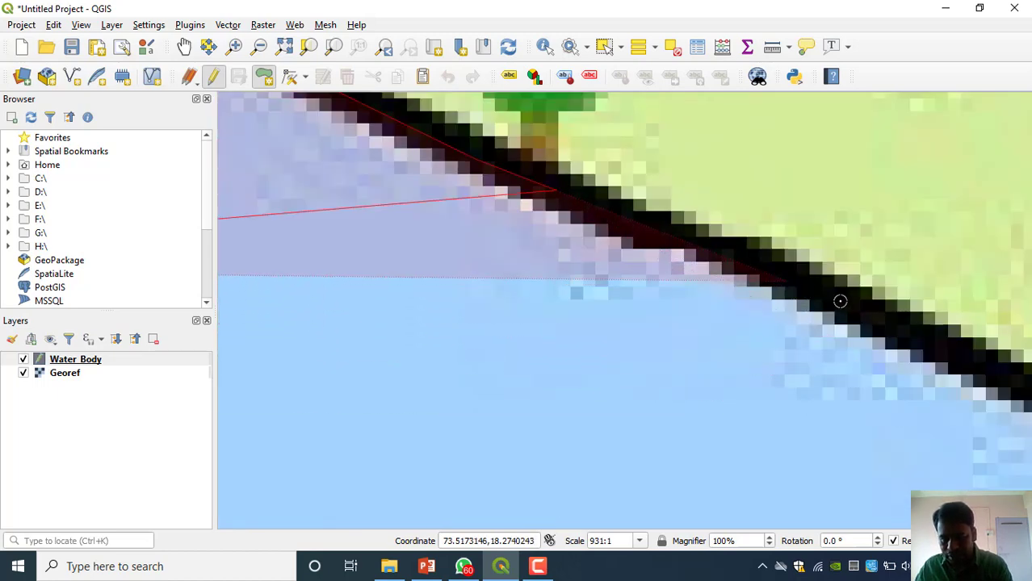
{"action": "left_click", "coordinate": [974, 365]}
{"action": "key", "text": "Right"}
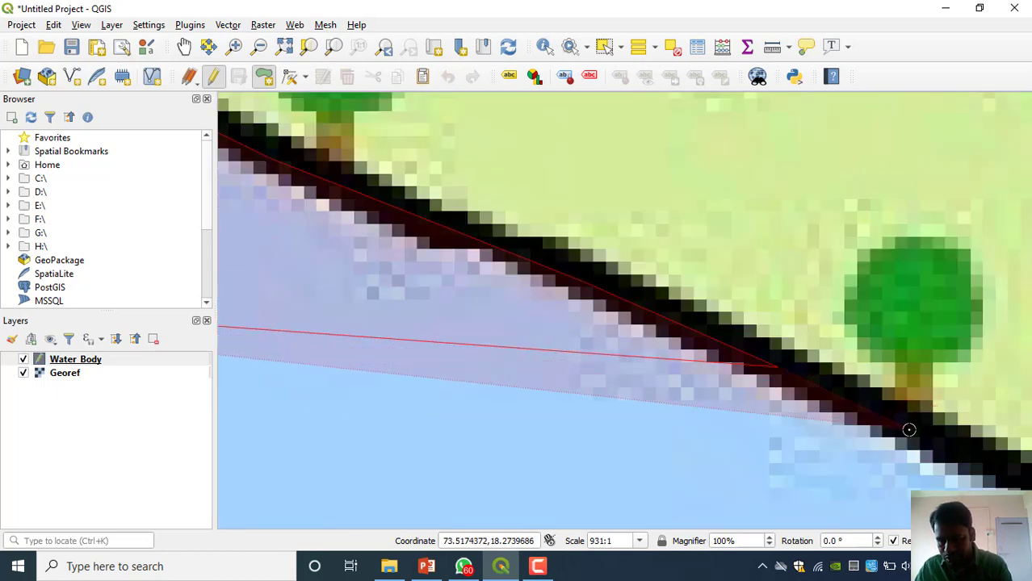
{"action": "left_click", "coordinate": [909, 430]}
{"action": "key", "text": "Right"}
{"action": "key", "text": "Down"}
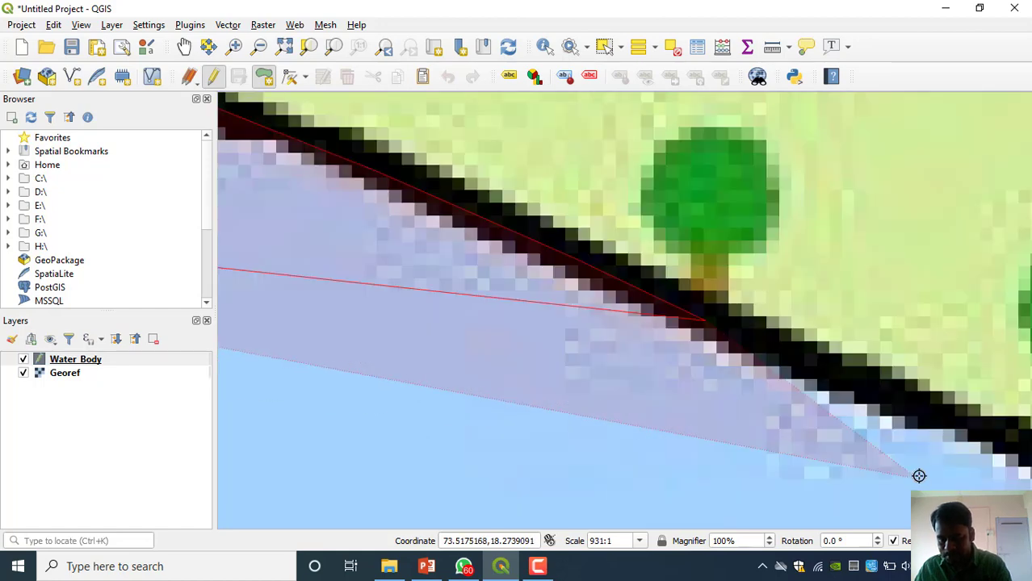
{"action": "left_click", "coordinate": [966, 415]}
Extend the lake polygon's outline southeast along the northeast shore, past the trees and the blue stream that meets the shoreline.
{"action": "key", "text": "Right"}
{"action": "key", "text": "Down"}
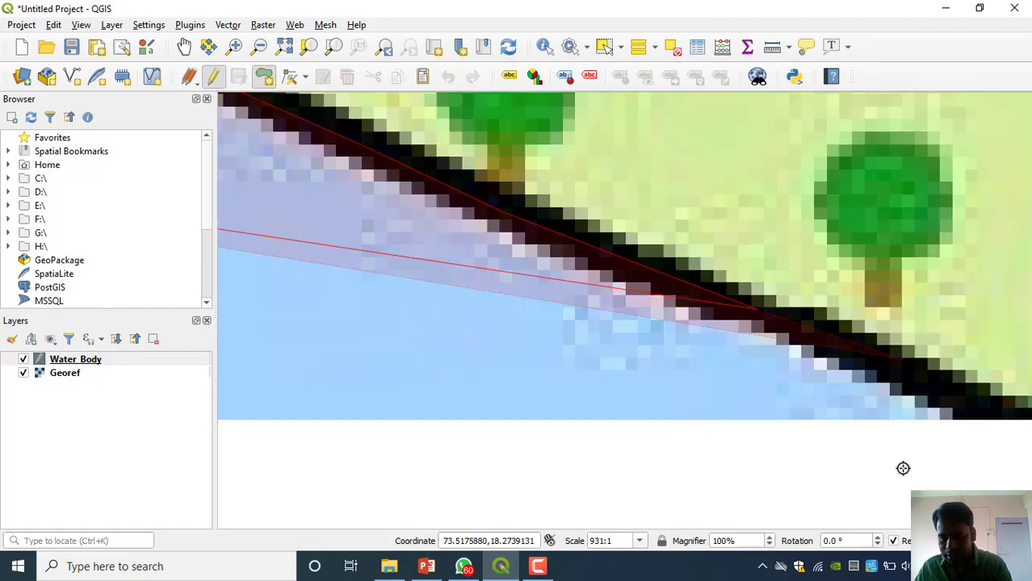
{"action": "key", "text": "Right"}
{"action": "key", "text": "Down"}
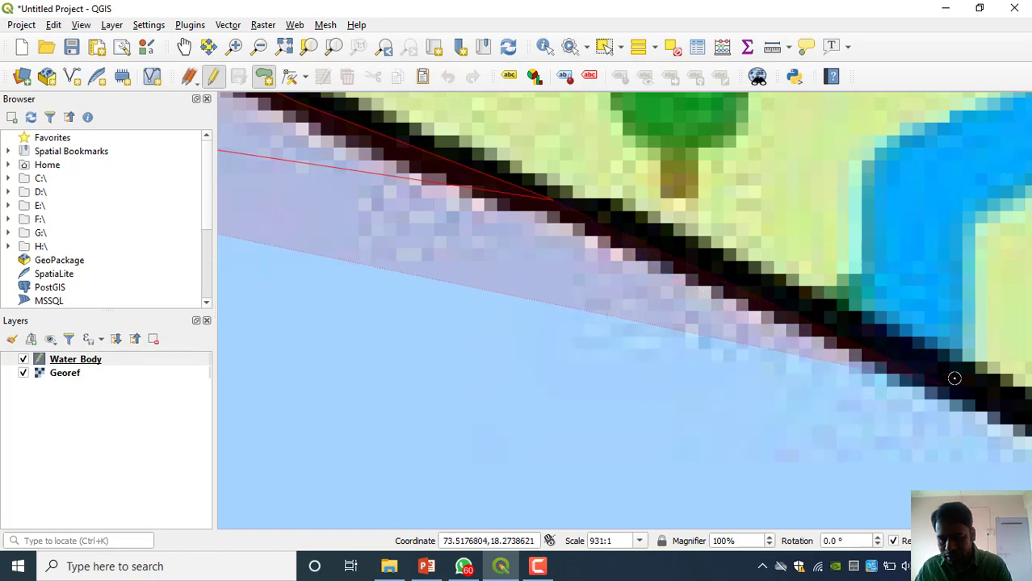
{"action": "left_click_drag", "start_coordinate": [1017, 414], "coordinate": [172, 102]}
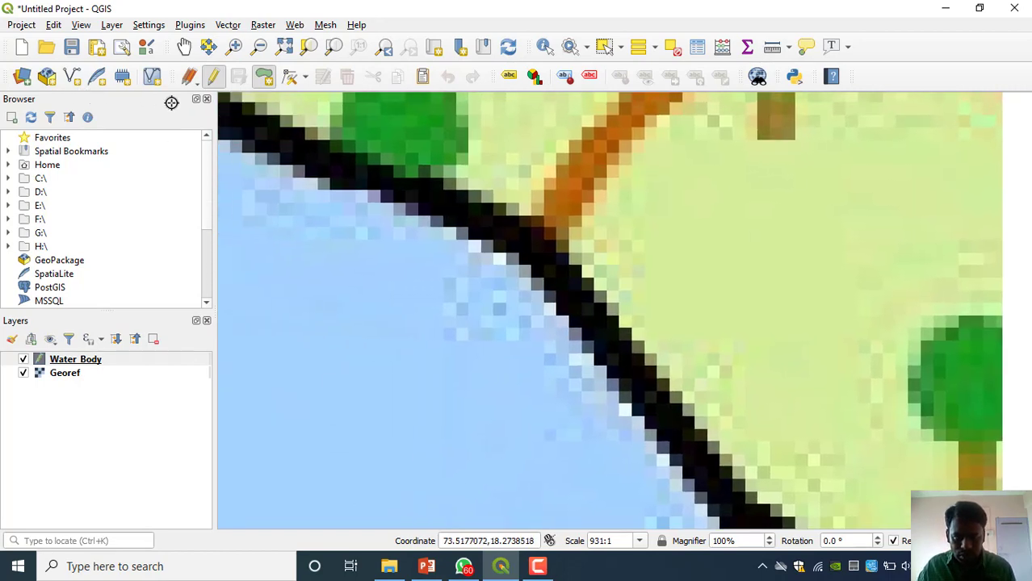
Trace the shoreline bend where the brown path meets the lake and continue the polygon's outline southeast.
{"action": "left_click", "coordinate": [507, 236]}
{"action": "left_click", "coordinate": [584, 315]}
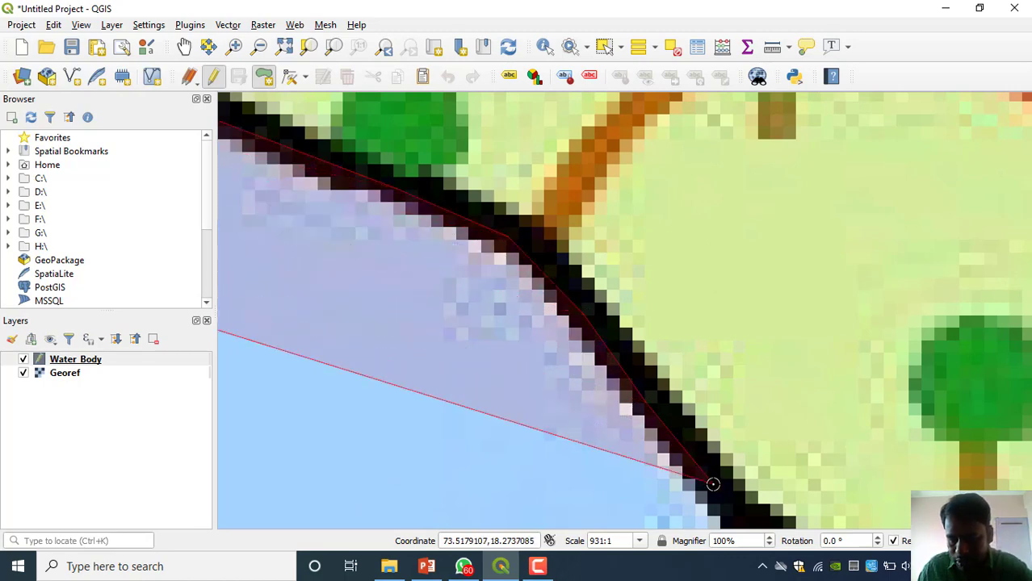
{"action": "left_click_drag", "start_coordinate": [715, 486], "coordinate": [687, 228]}
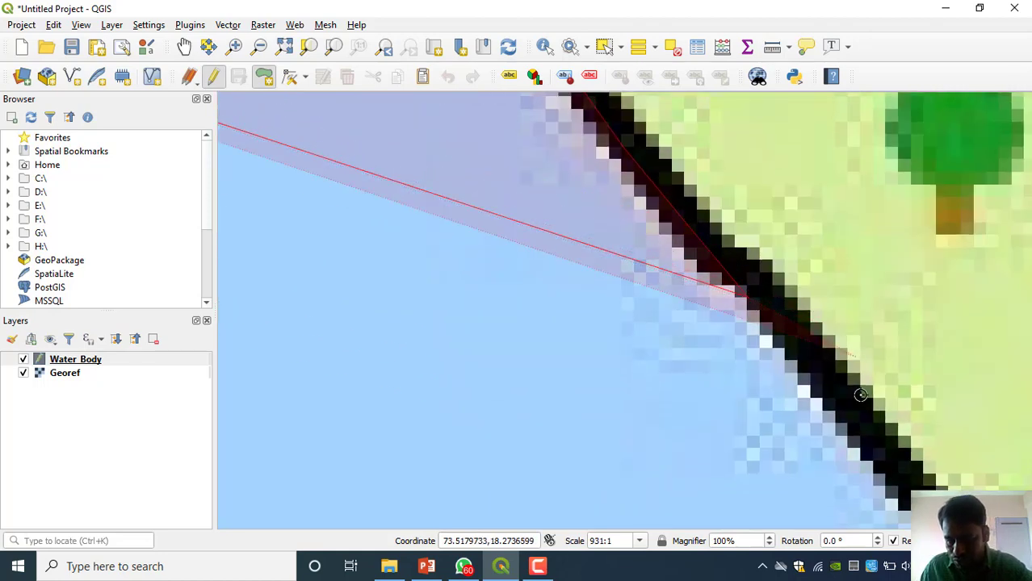
{"action": "left_click_drag", "start_coordinate": [840, 379], "coordinate": [663, 191]}
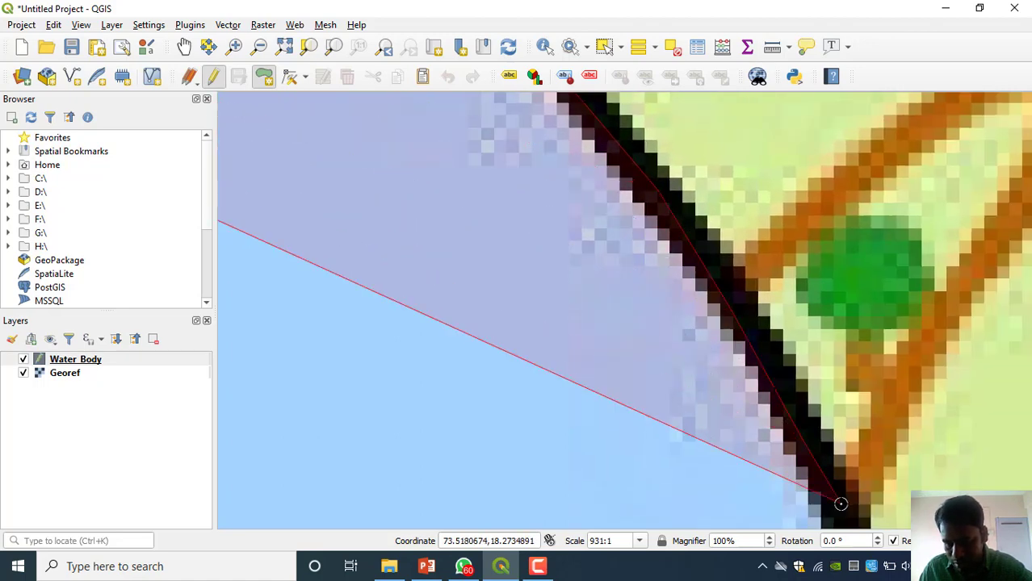
Add polygon vertices down the steepening east shore, past the brown paths, toward the lake's sharp eastern corner.
{"action": "left_click_drag", "start_coordinate": [841, 504], "coordinate": [791, 198]}
{"action": "left_click", "coordinate": [842, 347]}
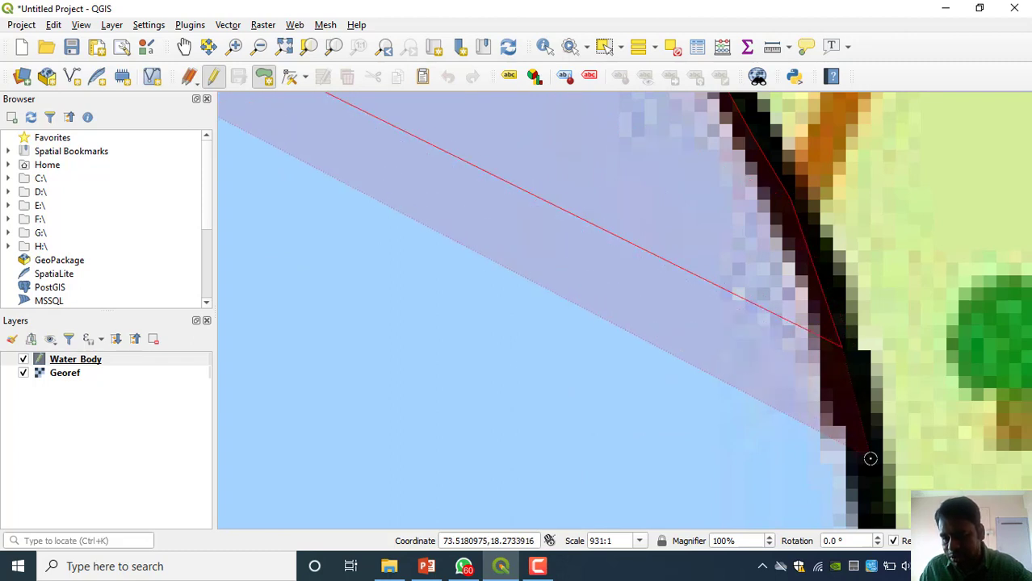
{"action": "left_click", "coordinate": [874, 511]}
{"action": "left_click_drag", "start_coordinate": [874, 511], "coordinate": [848, 363]}
{"action": "left_click_drag", "start_coordinate": [807, 289], "coordinate": [756, 207]}
{"action": "left_click", "coordinate": [765, 290]}
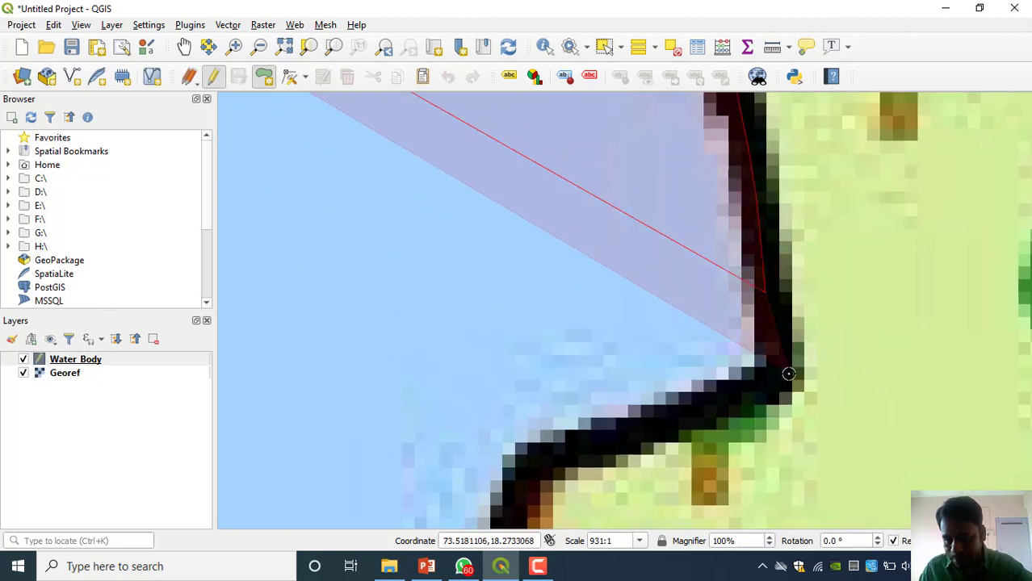
Carry the polygon's outline around the sharp eastern corner, west along the short edge, and around the inner corner beside the brown path.
{"action": "left_click", "coordinate": [784, 366]}
{"action": "left_click", "coordinate": [767, 393]}
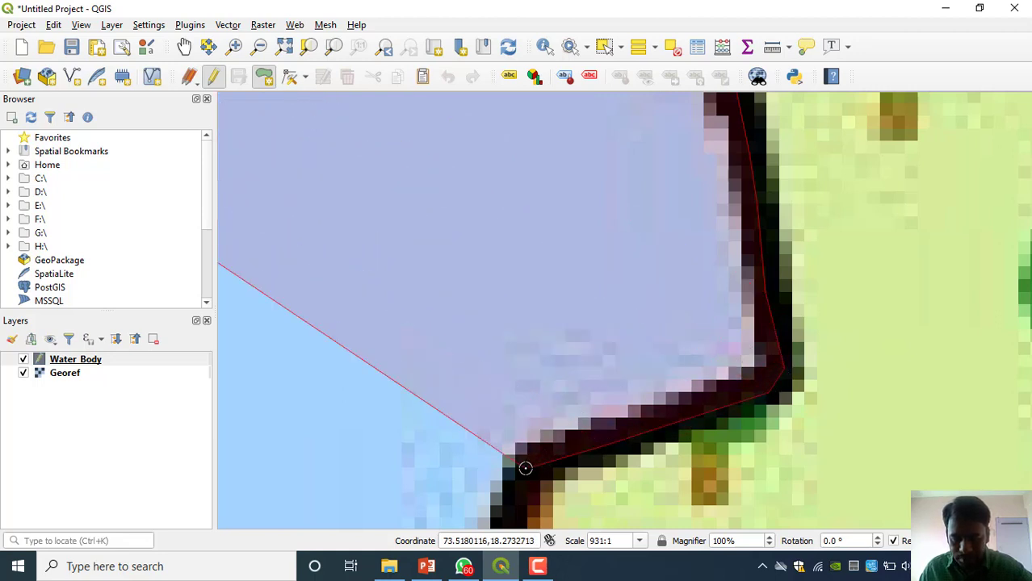
{"action": "scroll", "coordinate": [525, 468], "scroll_direction": "up", "scroll_amount": 3}
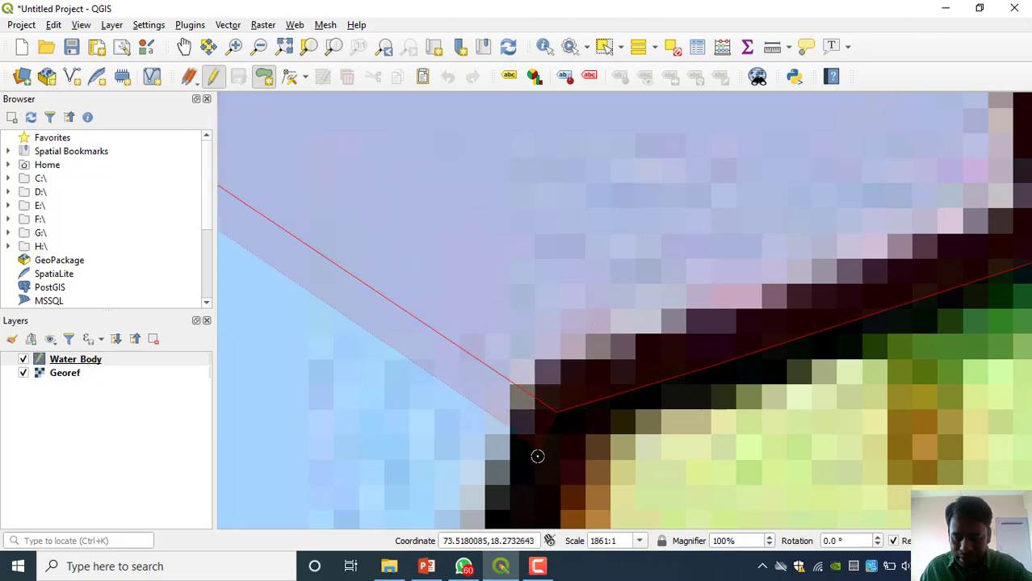
{"action": "left_click", "coordinate": [538, 456]}
{"action": "left_click_drag", "start_coordinate": [539, 427], "coordinate": [615, 166]}
{"action": "left_click", "coordinate": [547, 376]}
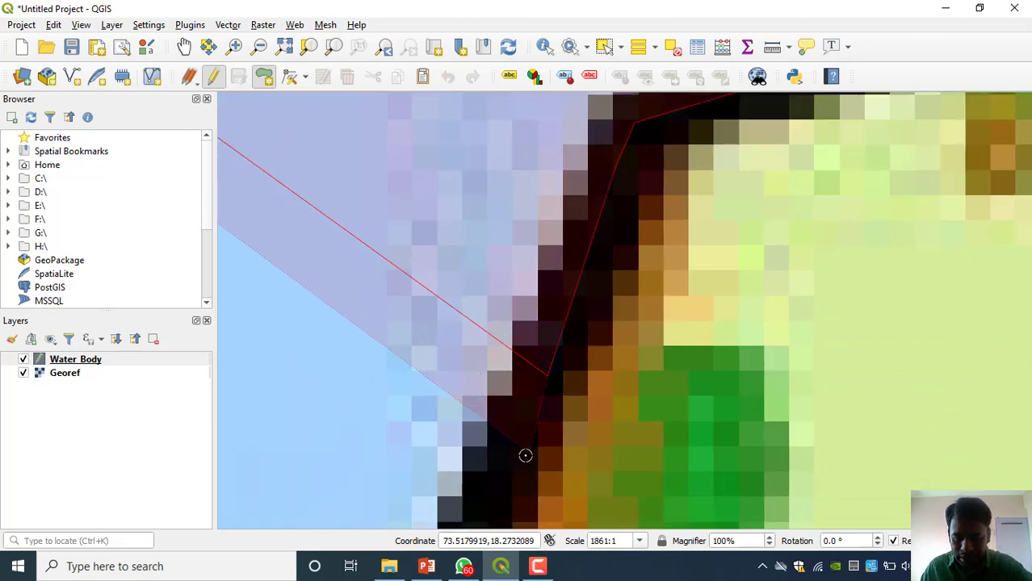
Trace the shoreline southwest alongside the brown path to just above the bend where the shore flattens.
{"action": "key", "text": "Down"}
{"action": "key", "text": "Down"}
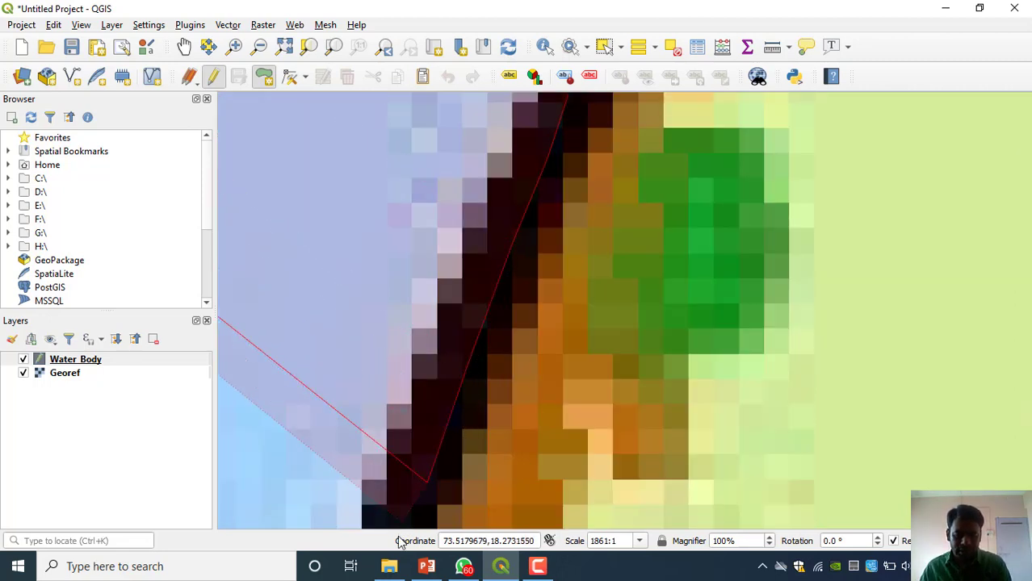
{"action": "scroll", "coordinate": [454, 441], "scroll_direction": "up", "scroll_amount": 2}
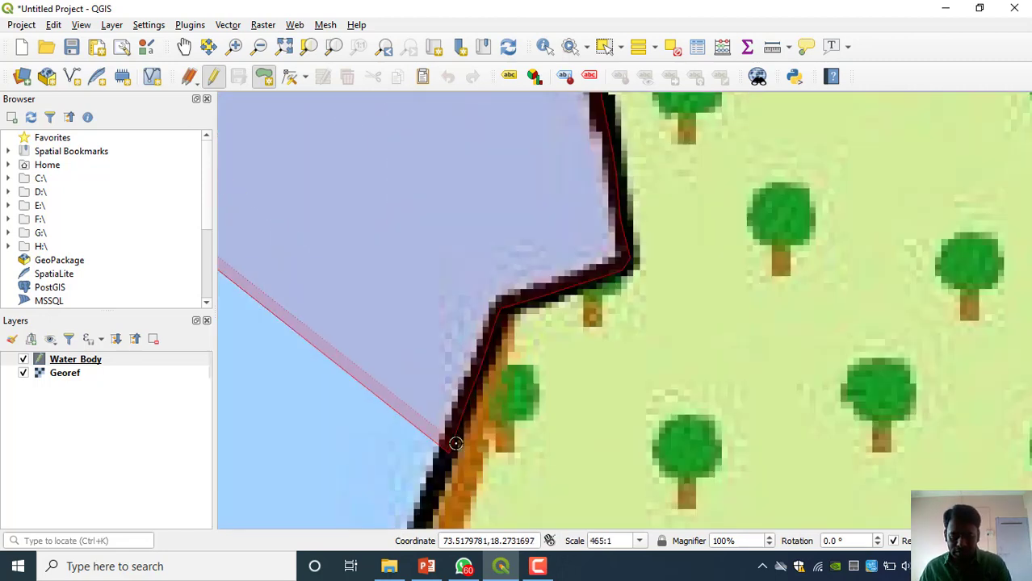
{"action": "key", "text": "Down"}
{"action": "key", "text": "Down"}
{"action": "key", "text": "Left"}
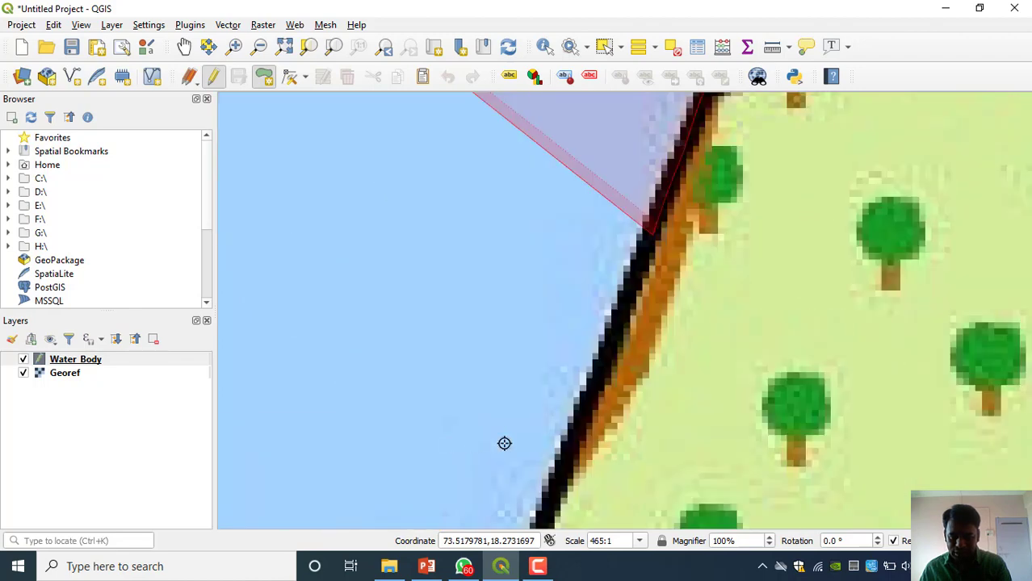
{"action": "left_click", "coordinate": [611, 354]}
{"action": "left_click", "coordinate": [583, 396]}
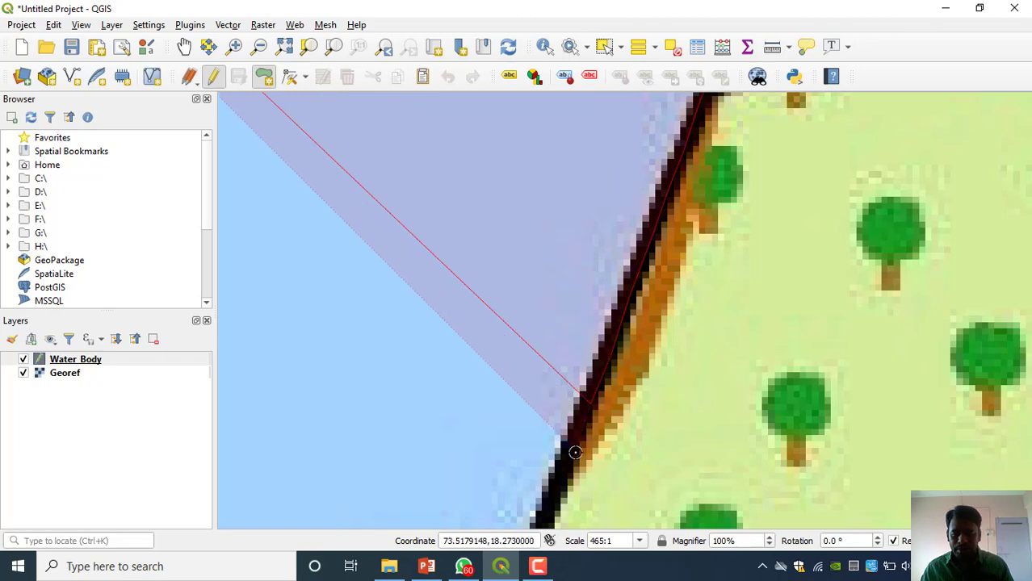
{"action": "left_click", "coordinate": [545, 489]}
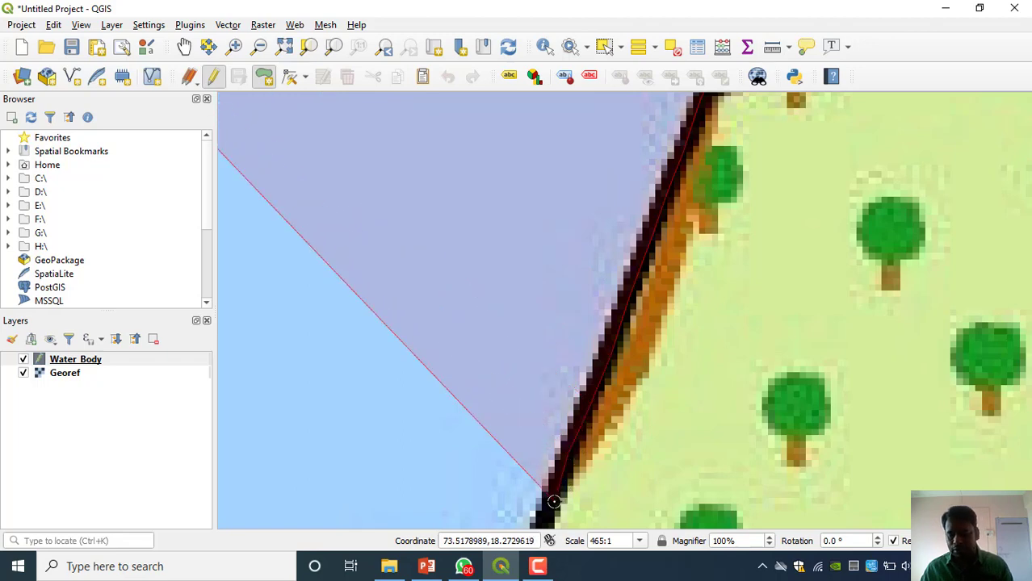
Add polygon vertices around the bend below the brown path and southwest along the diagonal shore past the adjoining tree.
{"action": "key", "text": "Down"}
{"action": "key", "text": "Down"}
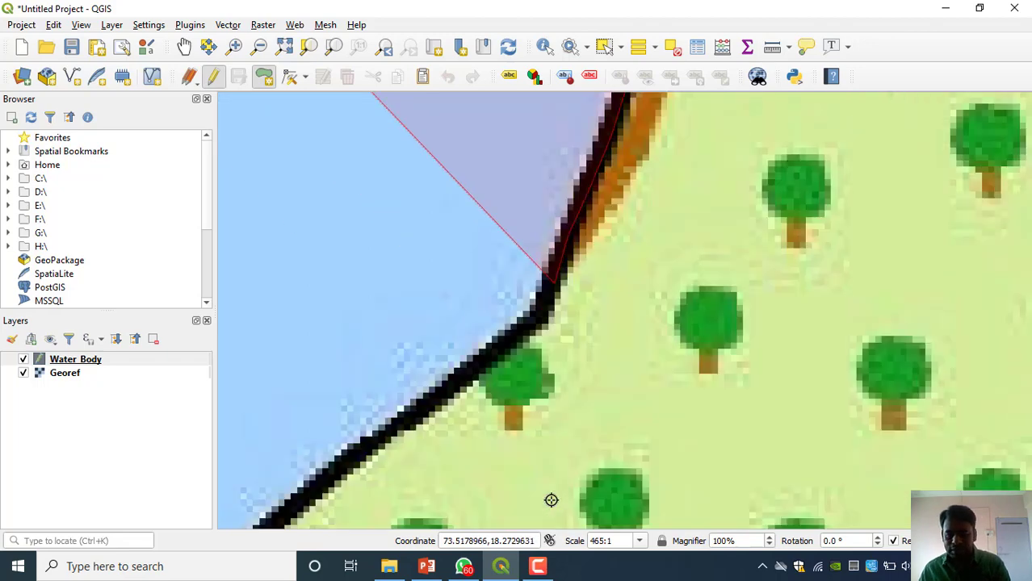
{"action": "left_click", "coordinate": [539, 321]}
{"action": "left_click", "coordinate": [471, 356]}
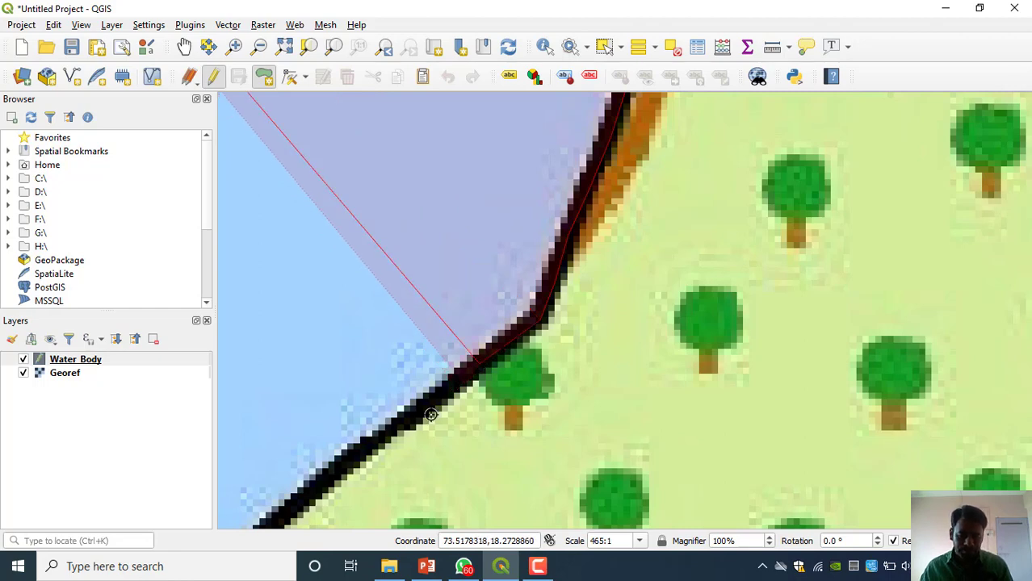
{"action": "left_click", "coordinate": [400, 429]}
{"action": "left_click", "coordinate": [314, 475]}
{"action": "key", "text": "Down"}
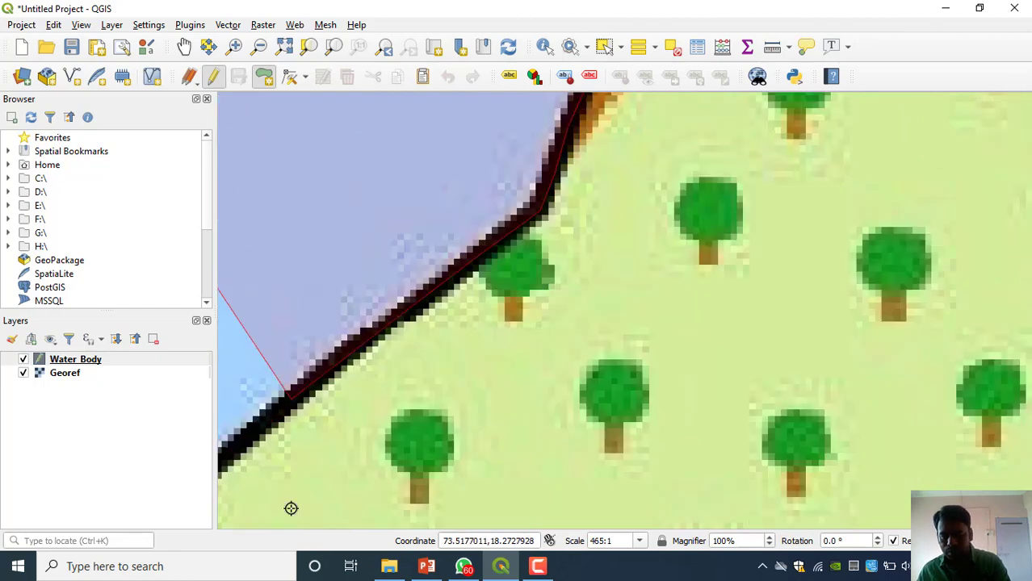
Continue the polygon's outline around the next southeast shore bend and down to the corner where the shoreline turns vertical.
{"action": "key", "text": "Left"}
{"action": "key", "text": "Down"}
{"action": "key", "text": "Left"}
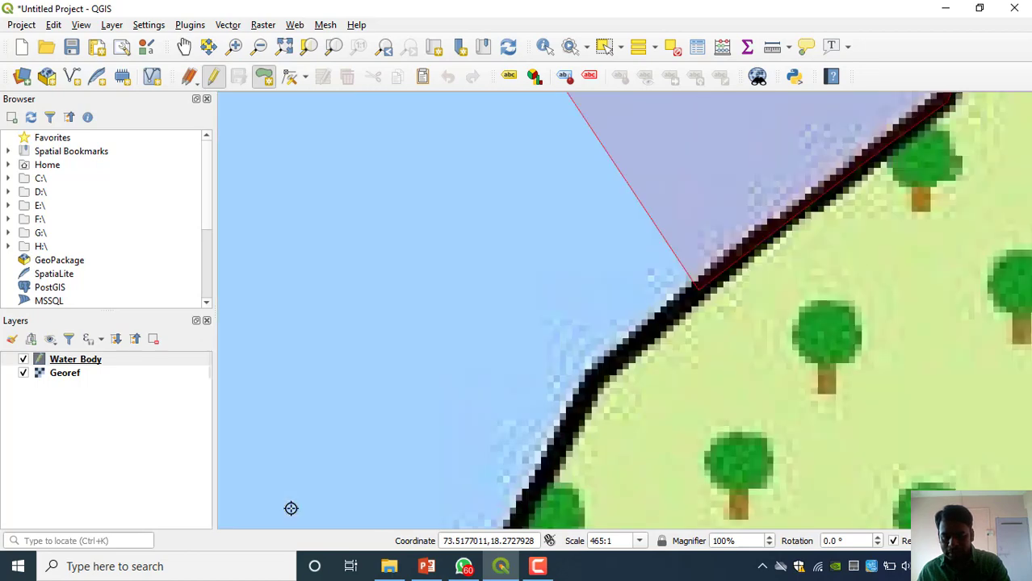
{"action": "key", "text": "Down"}
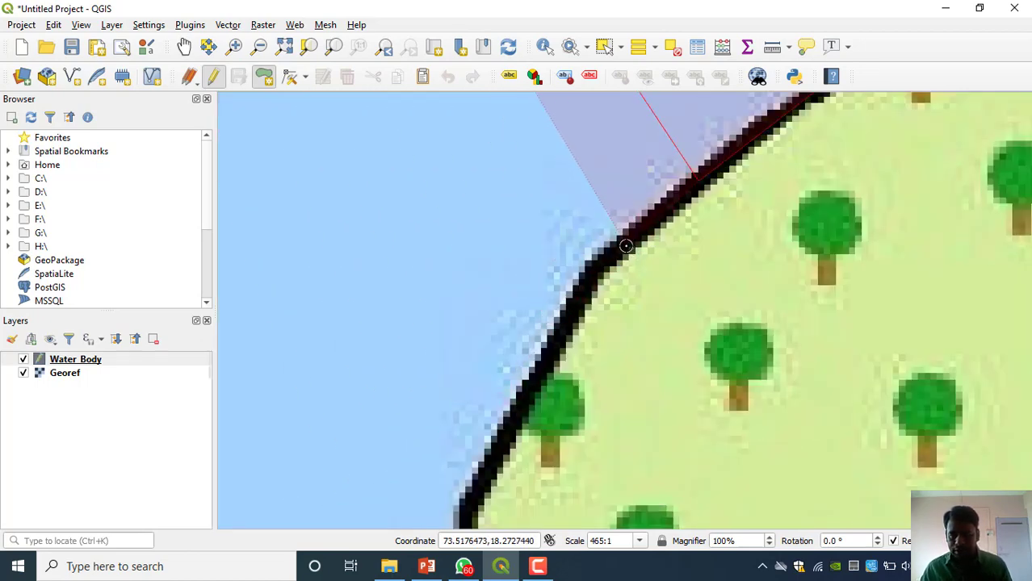
{"action": "left_click", "coordinate": [625, 246]}
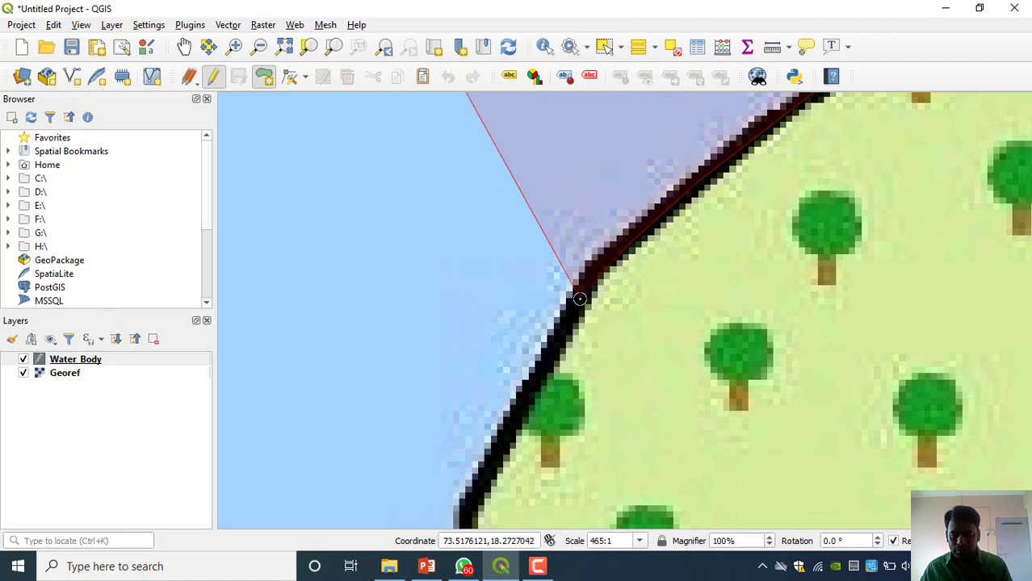
{"action": "left_click", "coordinate": [580, 298]}
{"action": "left_click", "coordinate": [530, 376]}
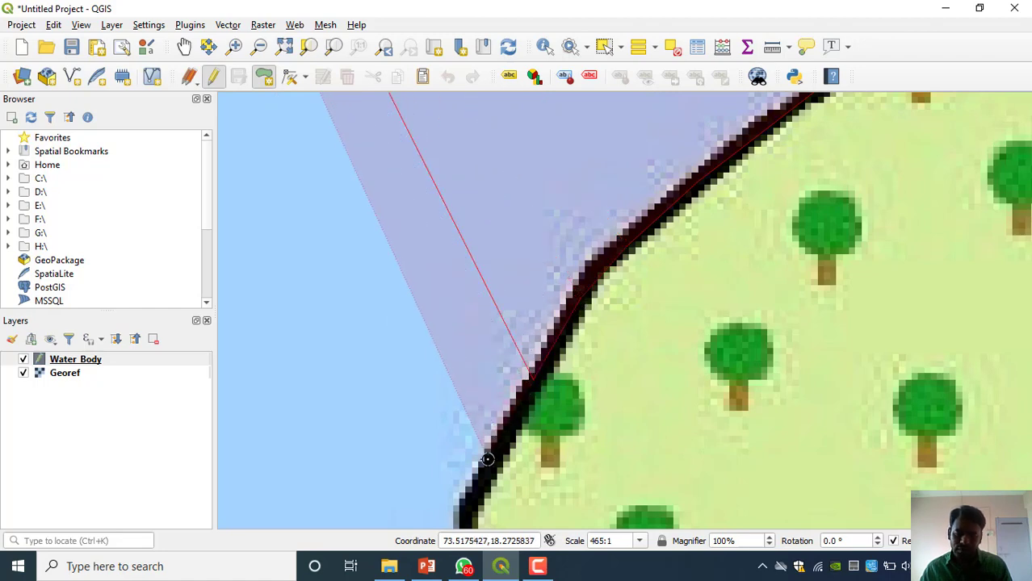
{"action": "left_click", "coordinate": [463, 495]}
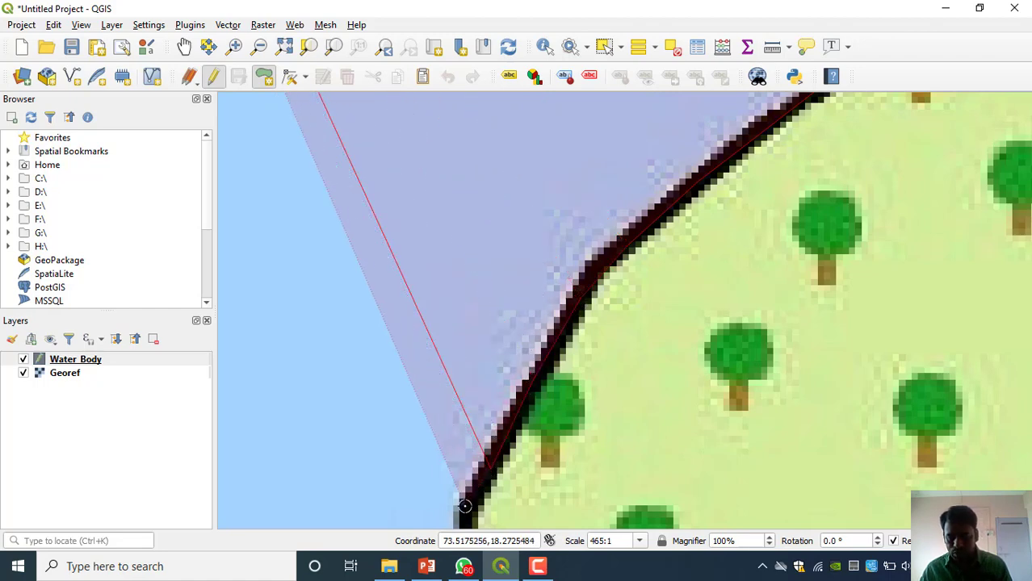
Trace the near-vertical east shore southward to beside the final letter of the "Lake" label.
{"action": "key", "text": "Down"}
{"action": "key", "text": "Down"}
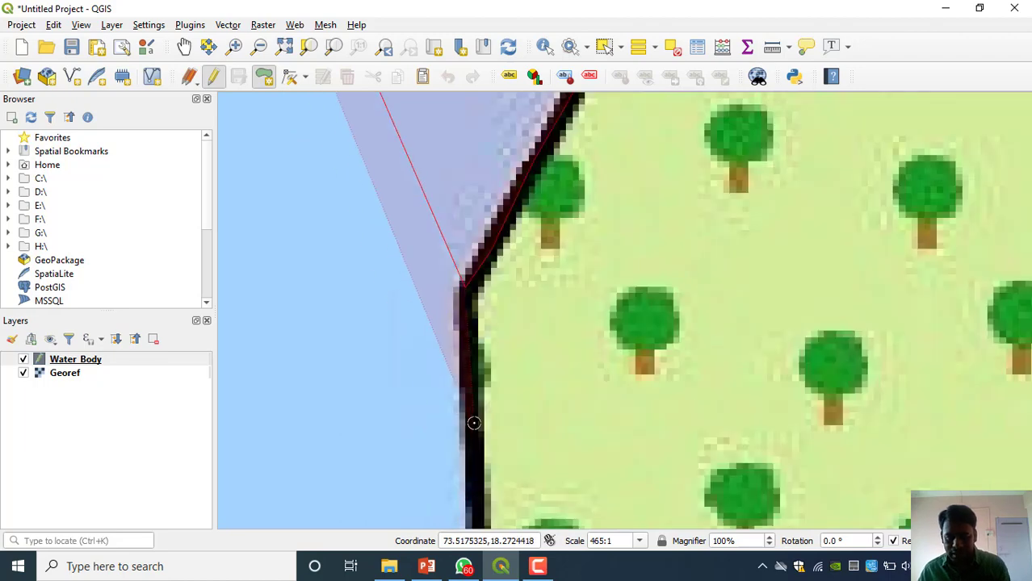
{"action": "left_click", "coordinate": [476, 412]}
{"action": "left_click", "coordinate": [475, 482]}
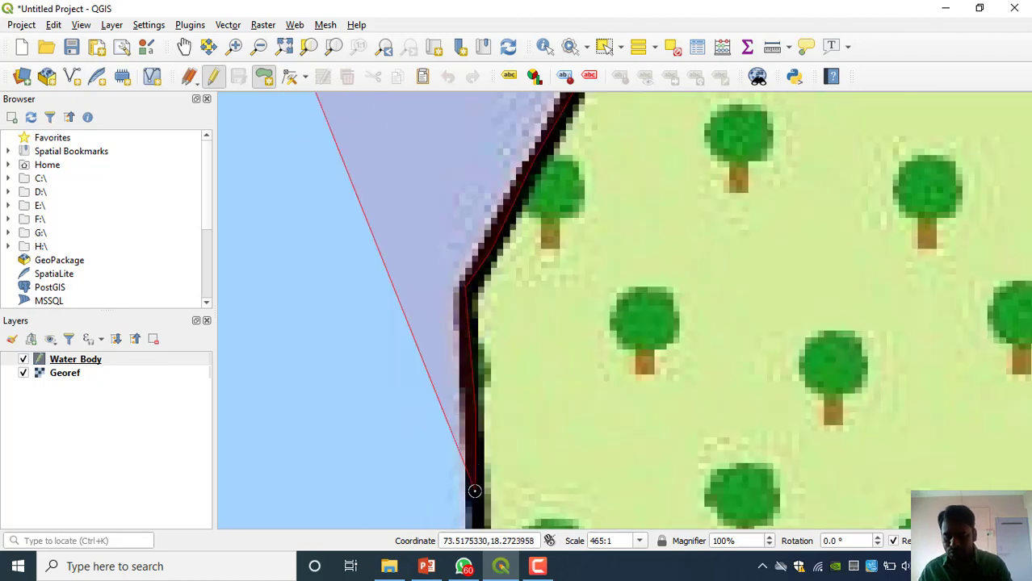
{"action": "key", "text": "Down"}
{"action": "key", "text": "Down"}
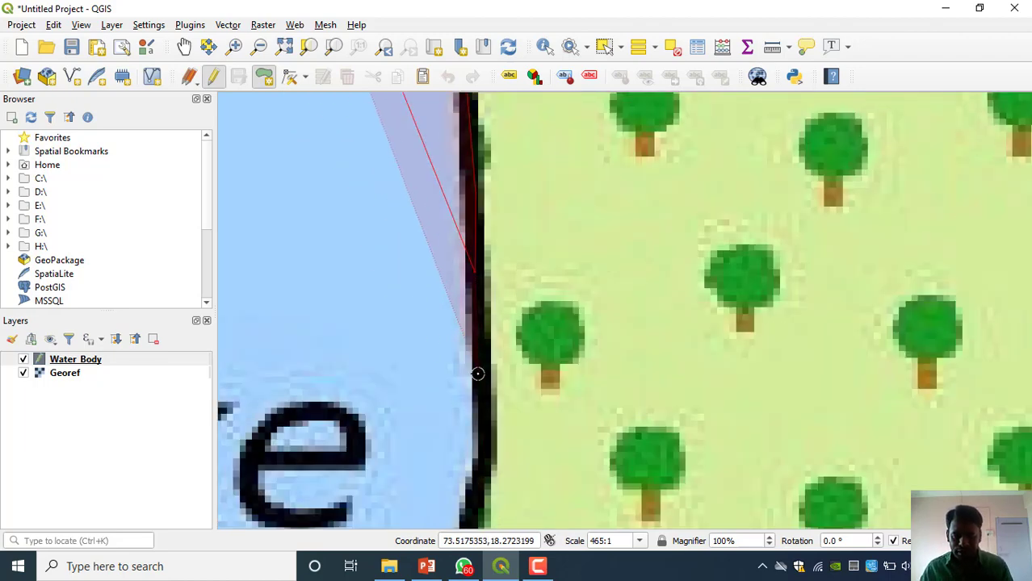
{"action": "left_click", "coordinate": [482, 451]}
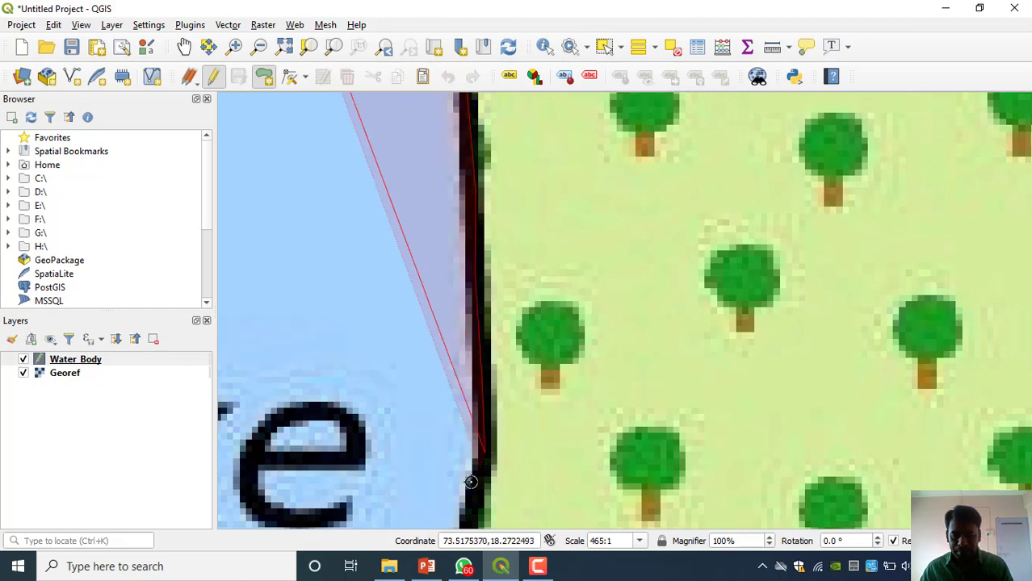
Follow the shoreline curving inward below the "Lake" label with polygon vertices down to the next southwest bend.
{"action": "left_click", "coordinate": [472, 496]}
{"action": "key", "text": "Down"}
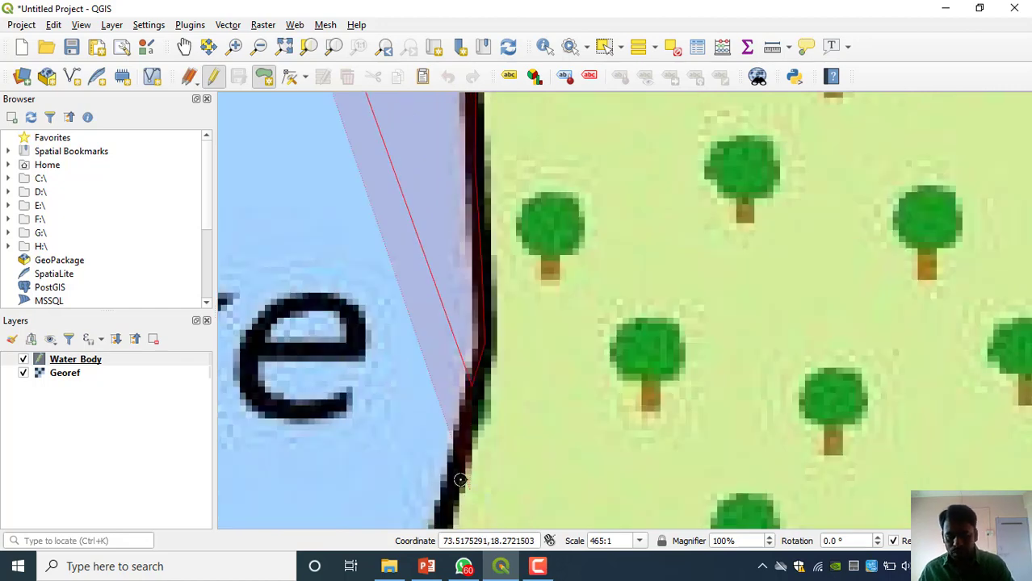
{"action": "left_click", "coordinate": [450, 492]}
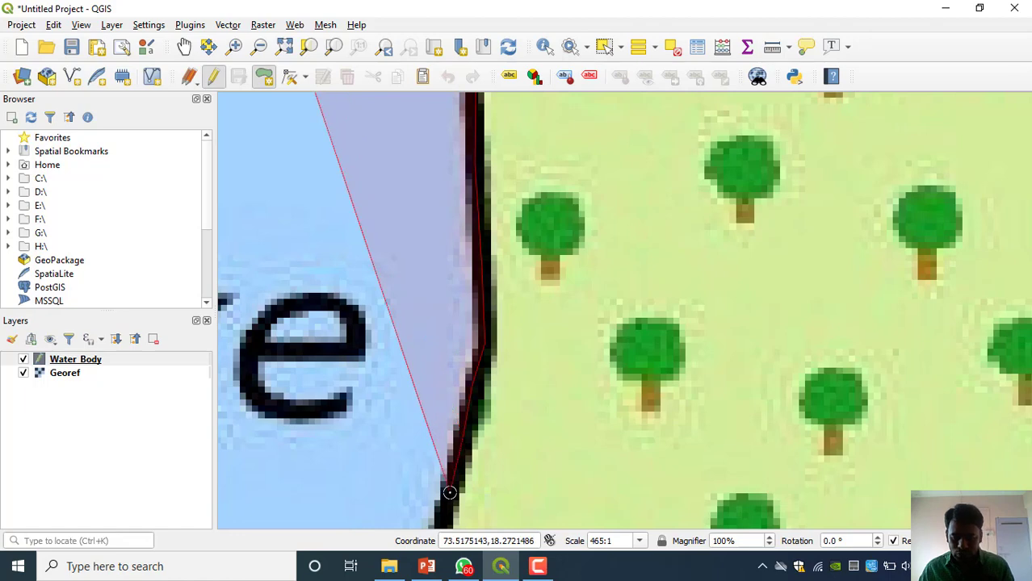
{"action": "key", "text": "Down"}
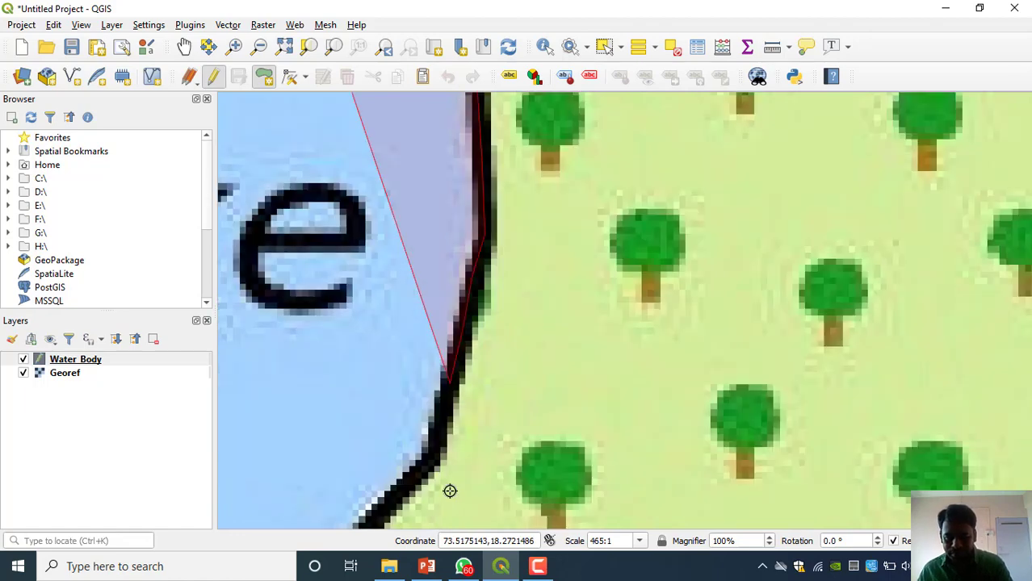
{"action": "left_click", "coordinate": [434, 451]}
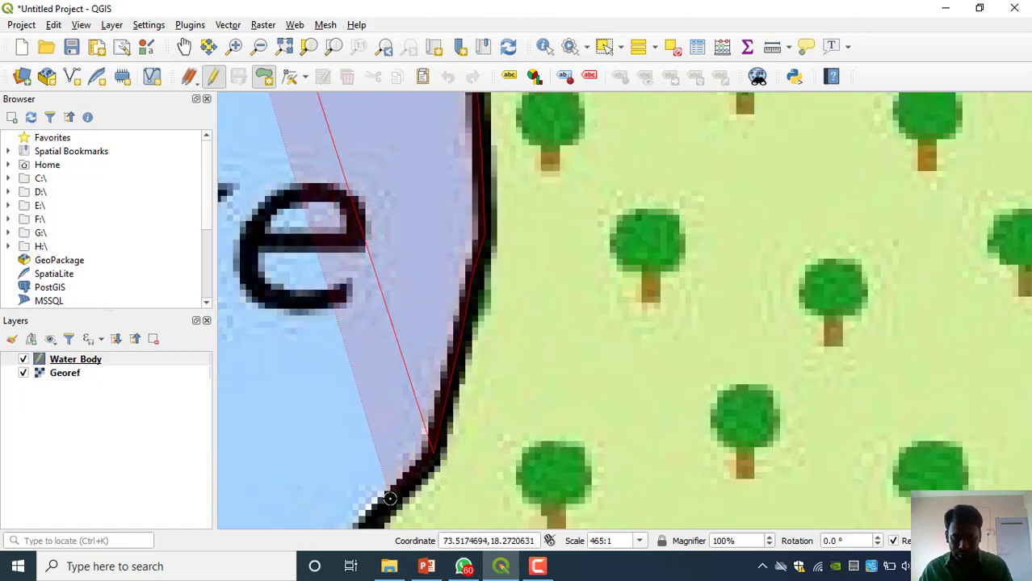
Extend the polygon's outline southwest along the diagonal shore to the tree partly covered by the black outline.
{"action": "key", "text": "Down"}
{"action": "key", "text": "Left"}
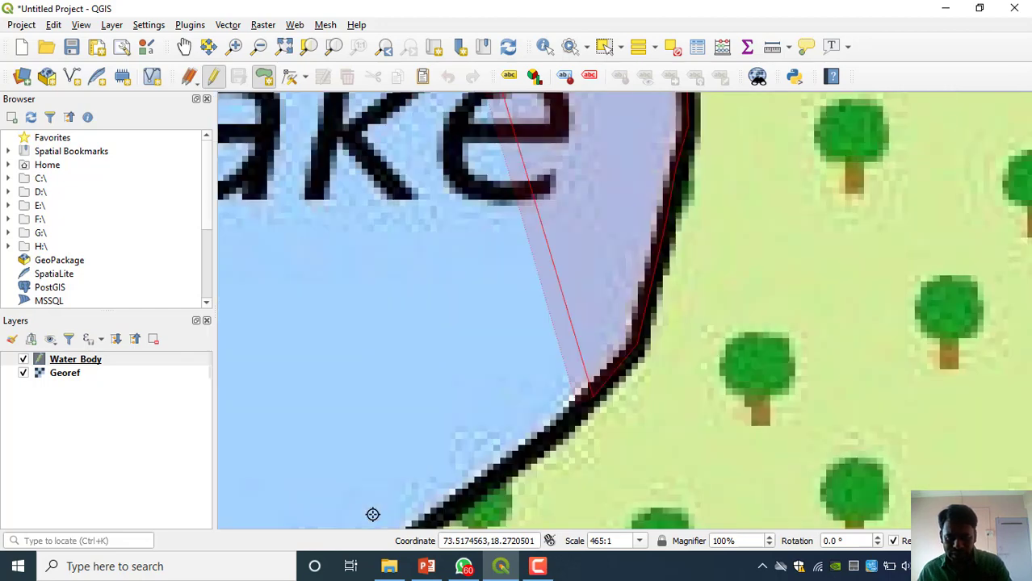
{"action": "key", "text": "Left"}
{"action": "key", "text": "Down"}
{"action": "key", "text": "Down"}
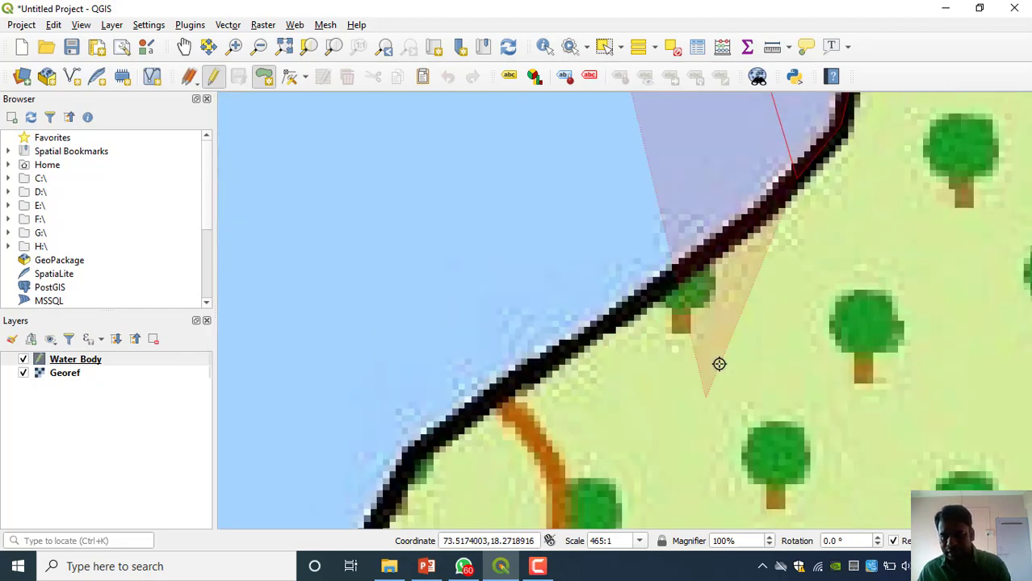
{"action": "left_click", "coordinate": [659, 278]}
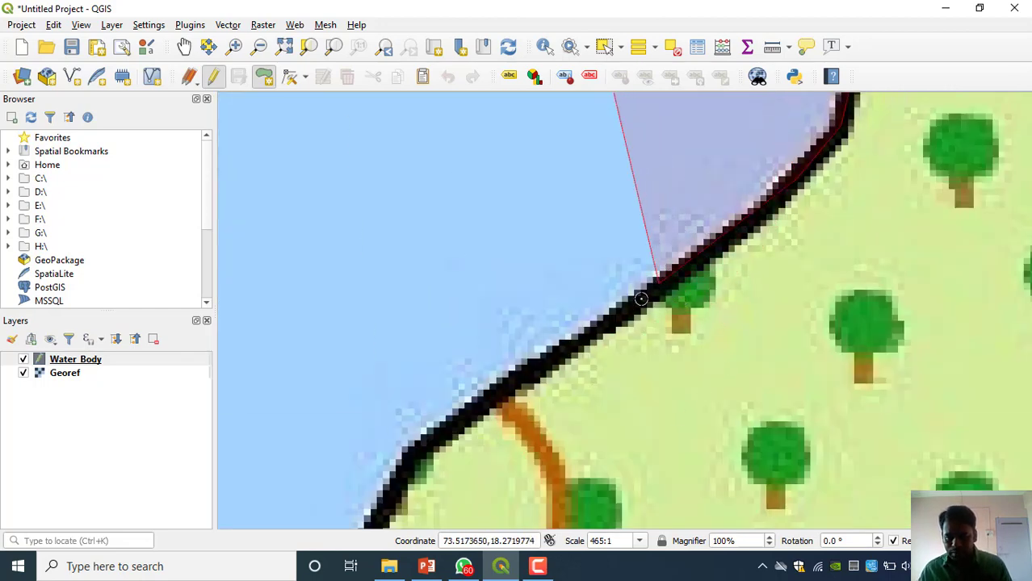
Extend the polygon's outline southwest past the brown path's junction and around the bend just beyond it.
{"action": "left_click", "coordinate": [490, 392]}
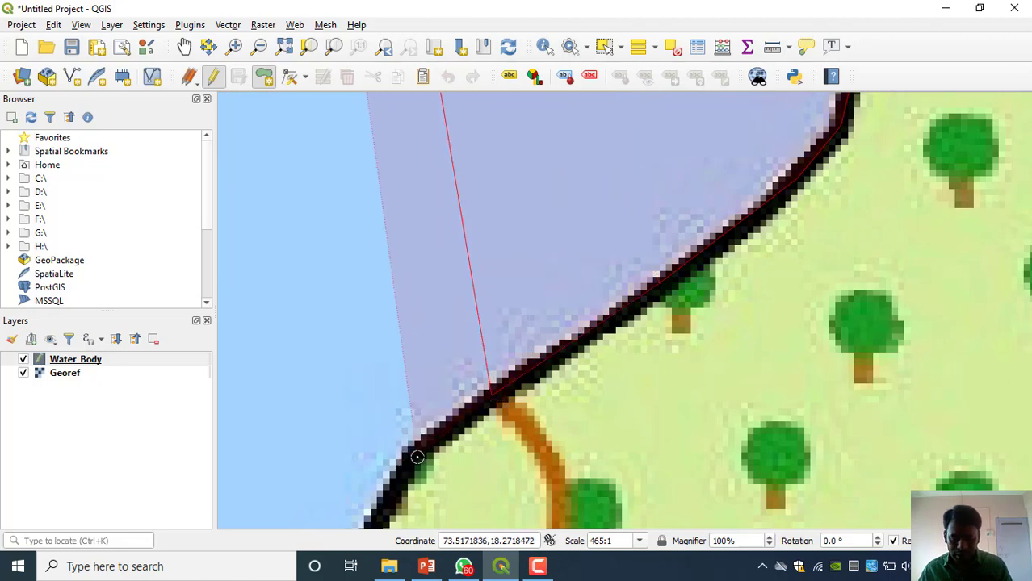
{"action": "left_click", "coordinate": [417, 457]}
{"action": "left_click", "coordinate": [393, 496]}
Trace the diagonal shore southwest with polygon vertices down to the corner above the "630" label where it turns south.
{"action": "key", "text": "Left"}
{"action": "key", "text": "Down"}
{"action": "key", "text": "Down"}
{"action": "key", "text": "Down"}
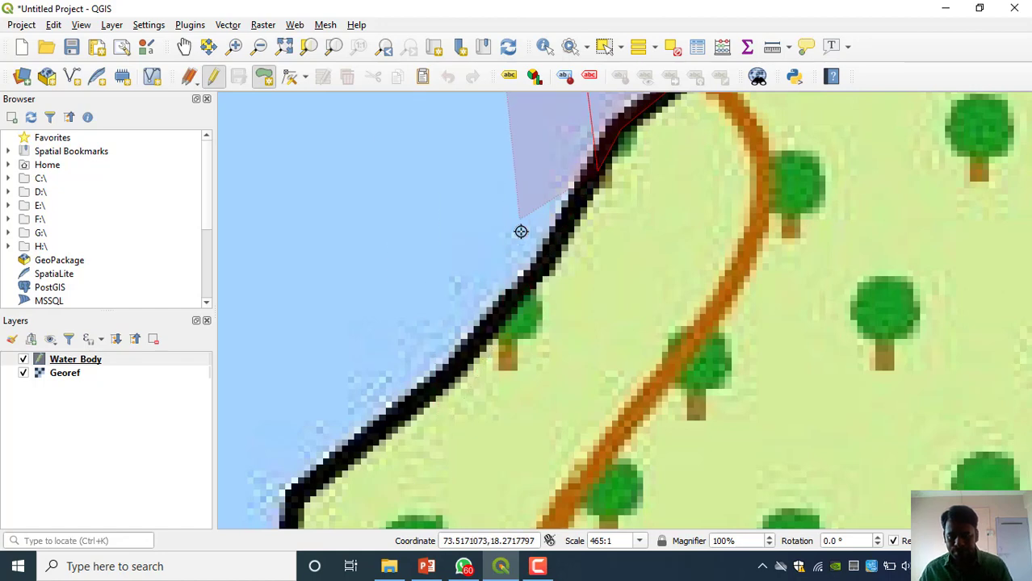
{"action": "left_click", "coordinate": [548, 256]}
{"action": "left_click", "coordinate": [496, 321]}
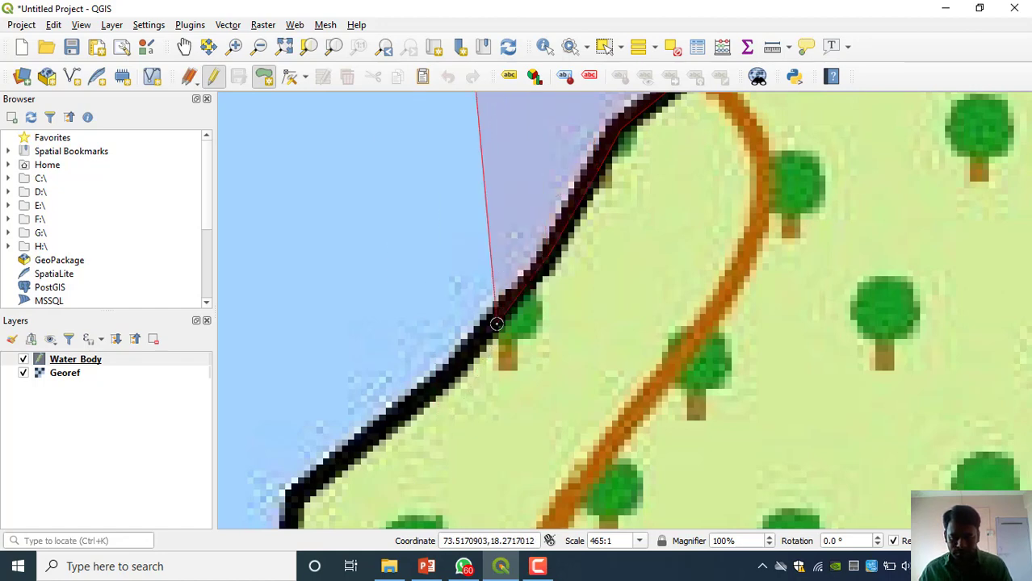
{"action": "left_click", "coordinate": [449, 371]}
{"action": "left_click", "coordinate": [394, 412]}
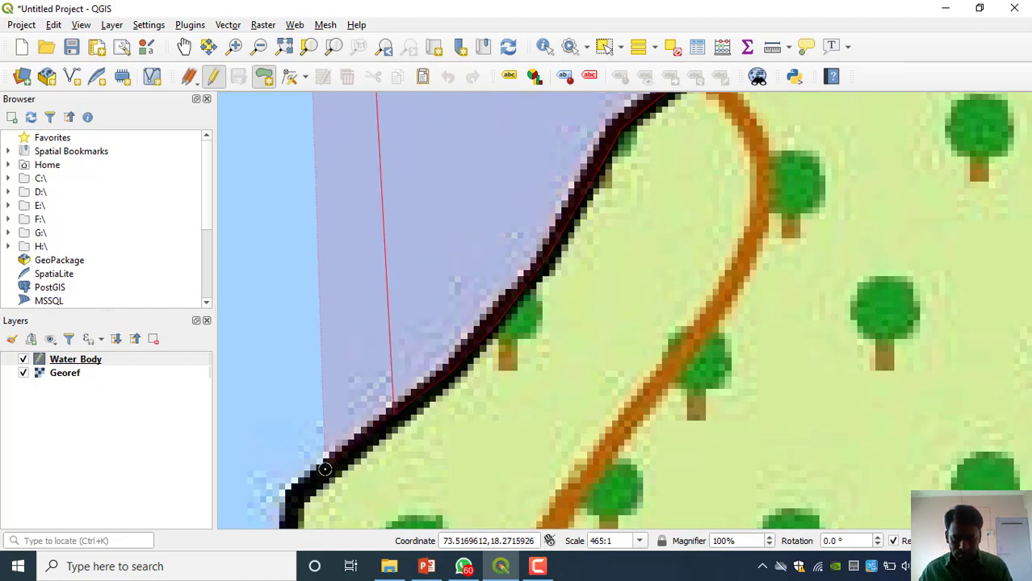
{"action": "left_click", "coordinate": [293, 497]}
Follow the near-vertical east shore southward past the "630" label with polygon vertices.
{"action": "key", "text": "Down"}
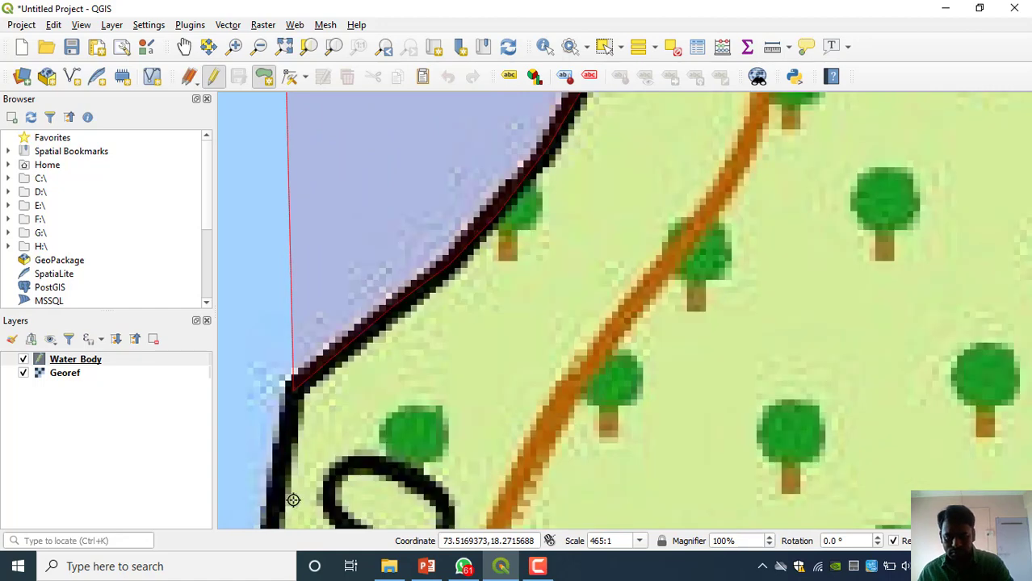
{"action": "key", "text": "Left"}
{"action": "key", "text": "Down"}
{"action": "key", "text": "Down"}
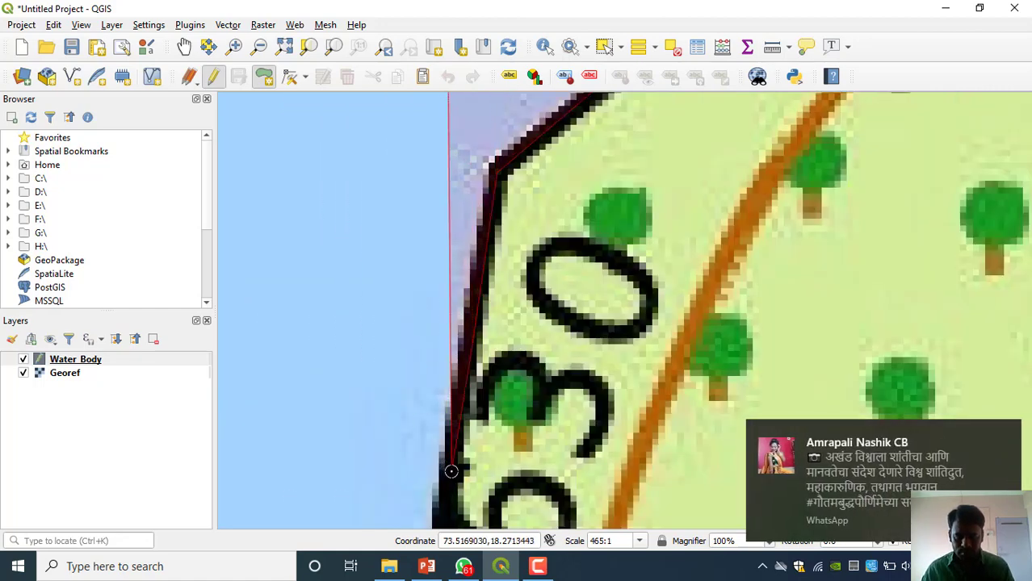
{"action": "key", "text": "Down"}
{"action": "key", "text": "Down"}
{"action": "key", "text": "Down"}
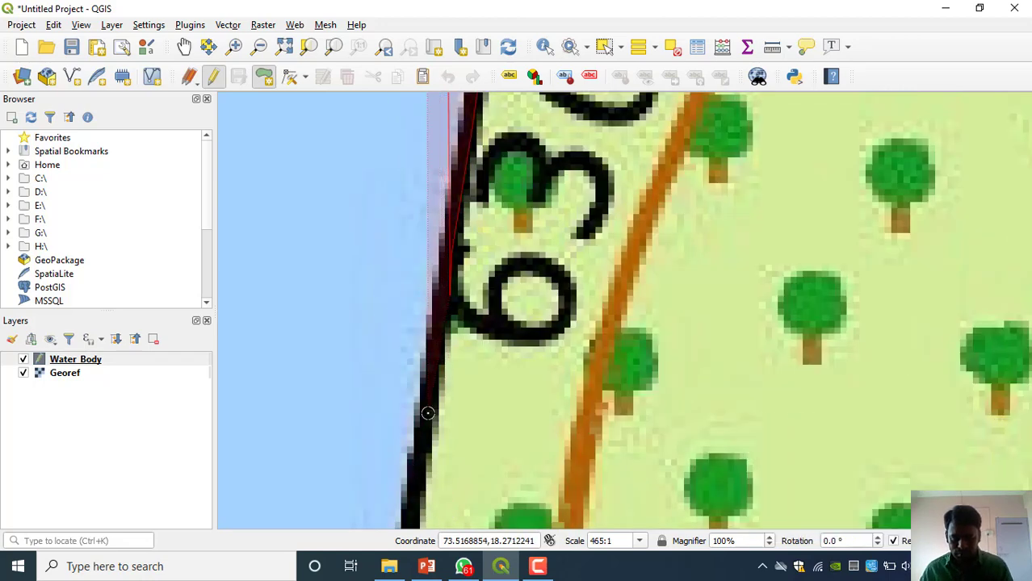
{"action": "key", "text": "Down"}
{"action": "key", "text": "Down"}
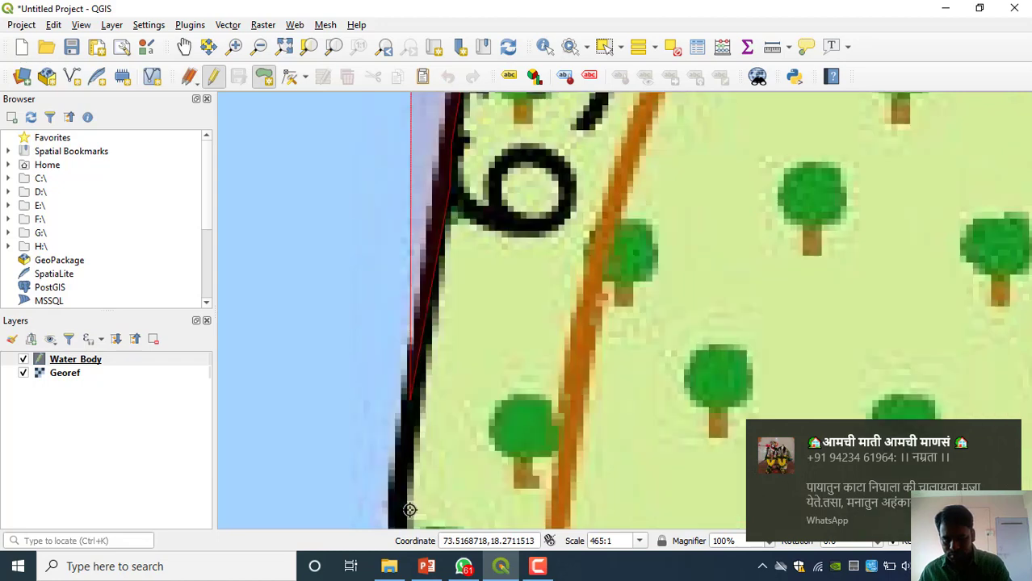
Continue the polygon's outline south to the shoreline's eastward-pointing bend beside the brown path.
{"action": "left_click", "coordinate": [396, 393]}
{"action": "key", "text": "Down"}
{"action": "key", "text": "Down"}
{"action": "key", "text": "Down"}
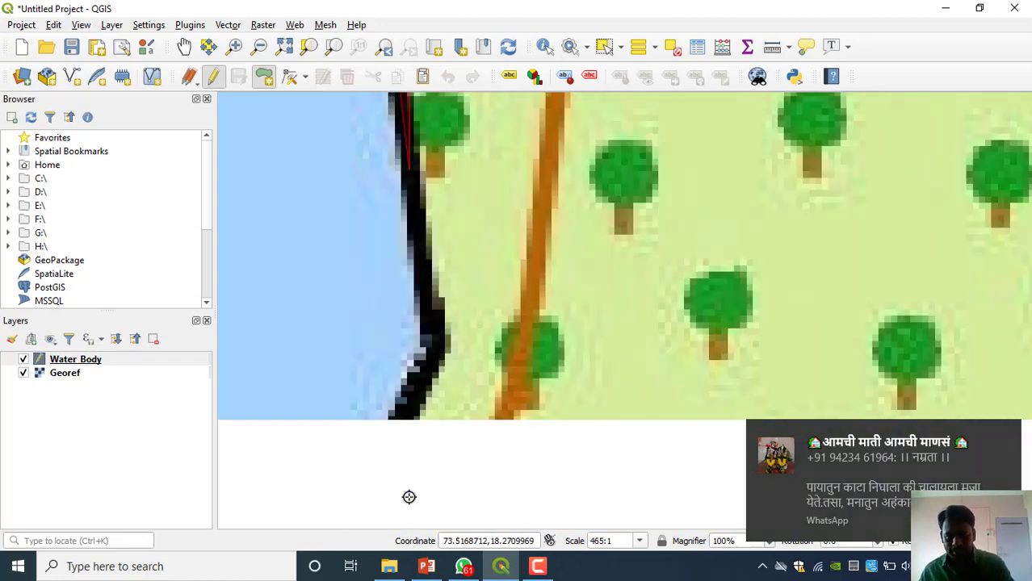
{"action": "left_click", "coordinate": [432, 343]}
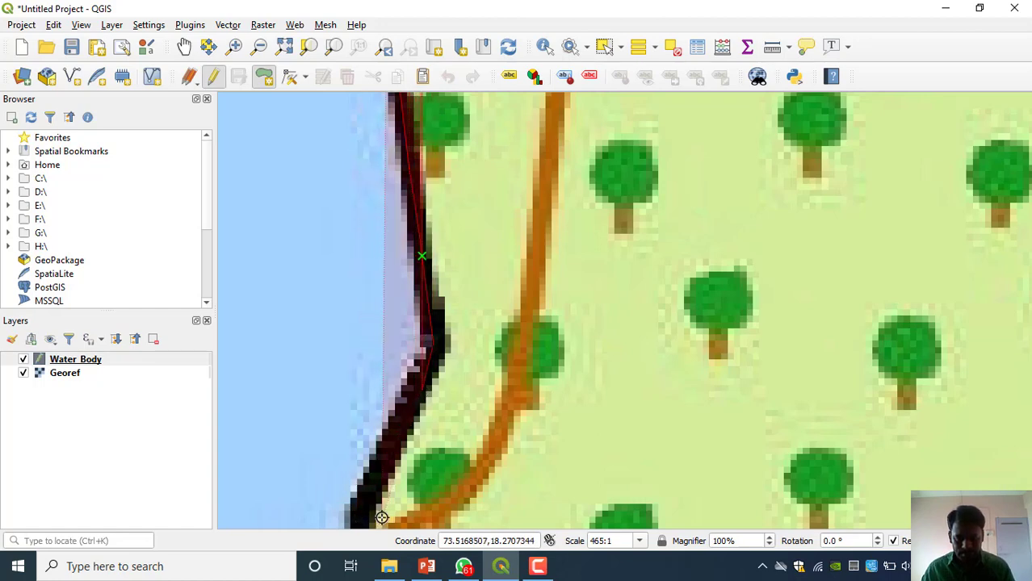
Trace the shore southwest around the bend where the brown path meets the outline, and on southward.
{"action": "key", "text": "Down"}
{"action": "key", "text": "Down"}
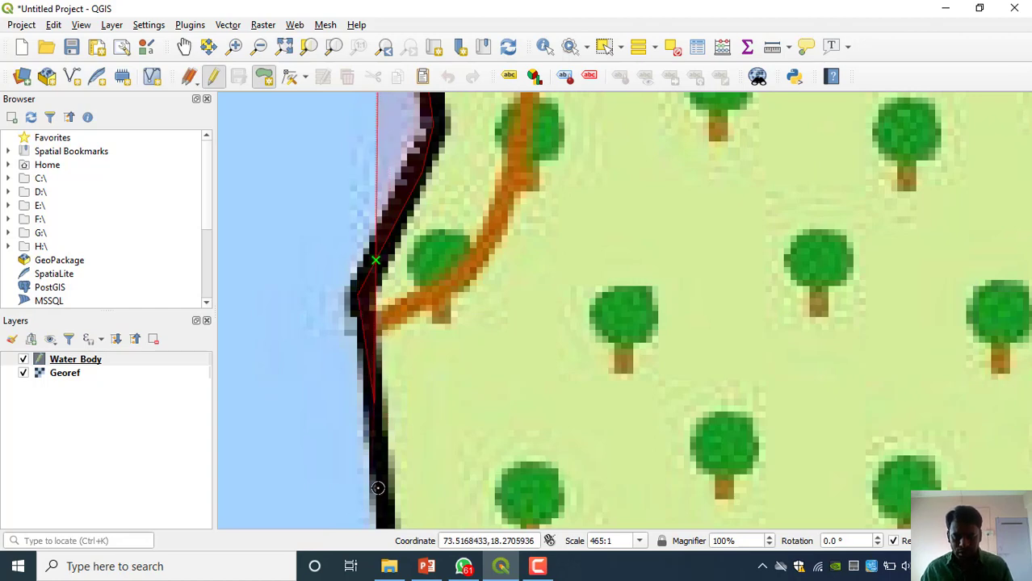
{"action": "key", "text": "Down"}
{"action": "key", "text": "Down"}
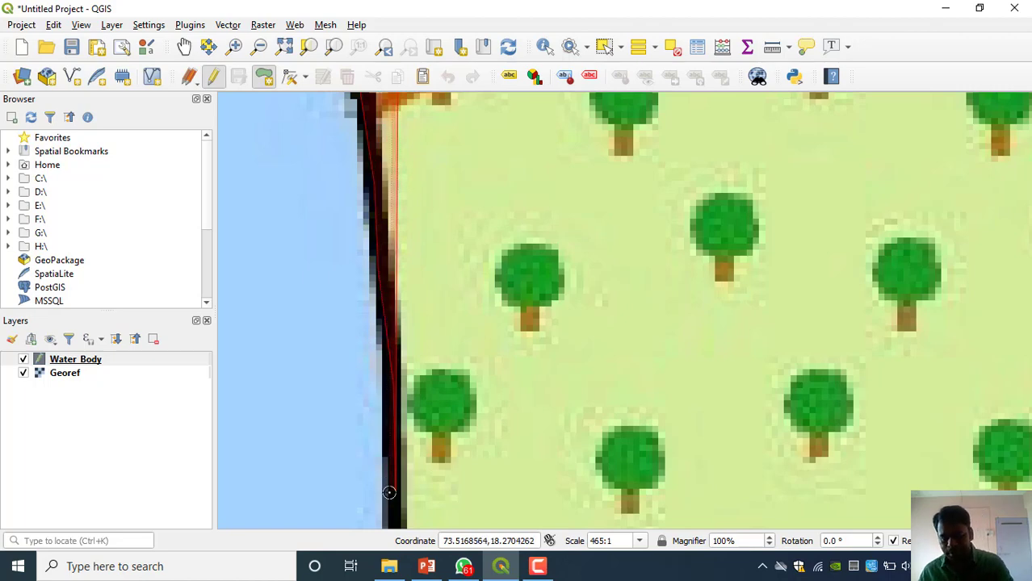
Follow the straight vertical east shore down to the lake's southeast corner with polygon vertices.
{"action": "key", "text": "Down"}
{"action": "key", "text": "Down"}
{"action": "left_click", "coordinate": [395, 418]}
{"action": "left_click", "coordinate": [398, 488]}
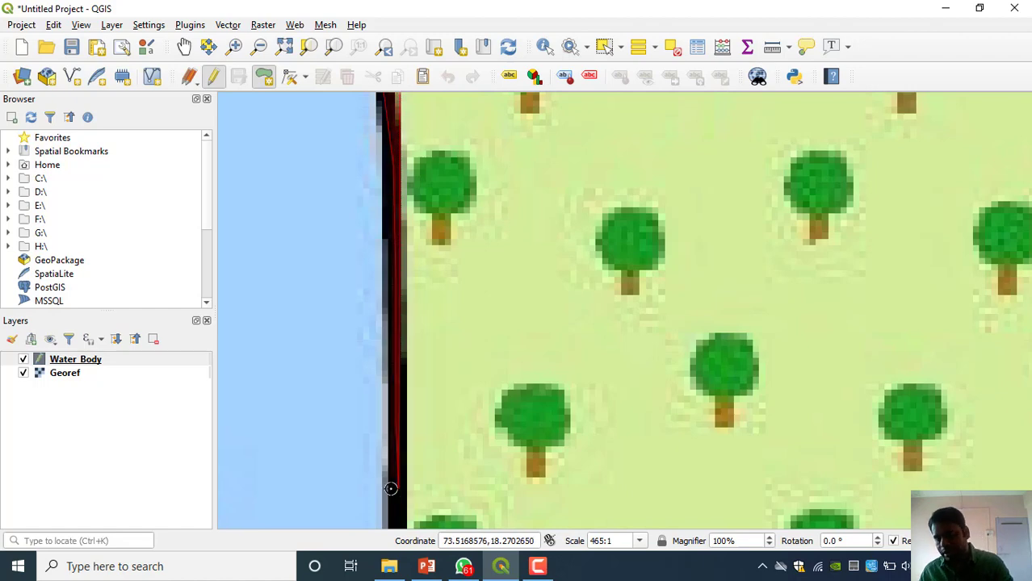
{"action": "key", "text": "Down"}
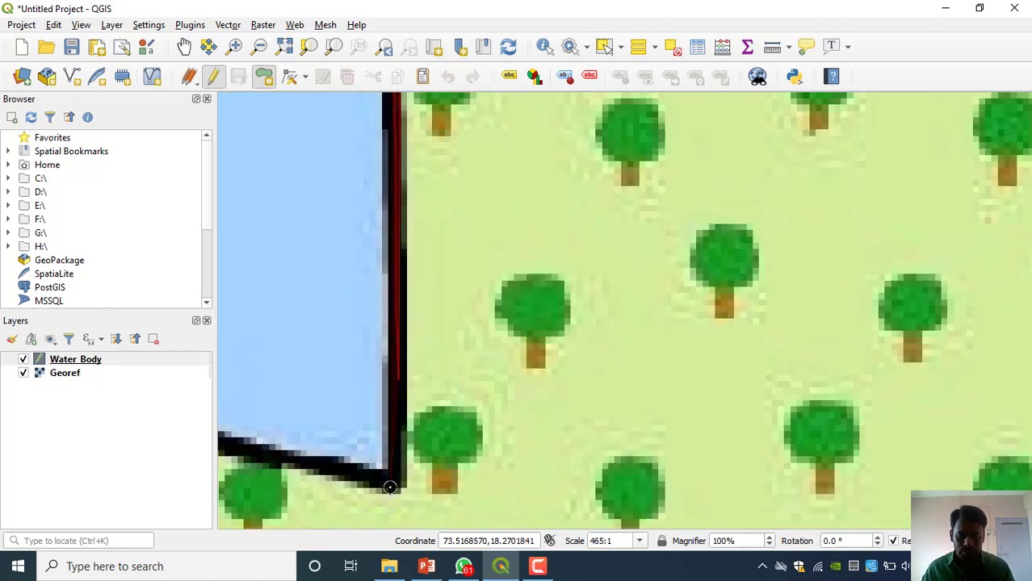
{"action": "left_click", "coordinate": [396, 482]}
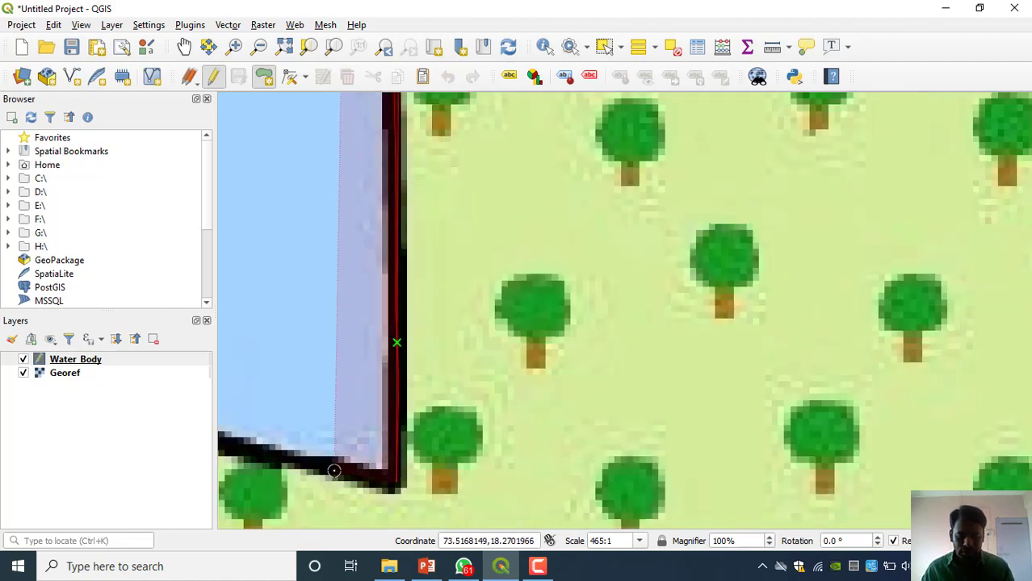
Trace the lake's southern edge west to the southwest corner beside the blue stream.
{"action": "left_click", "coordinate": [231, 449]}
{"action": "key", "text": "Left"}
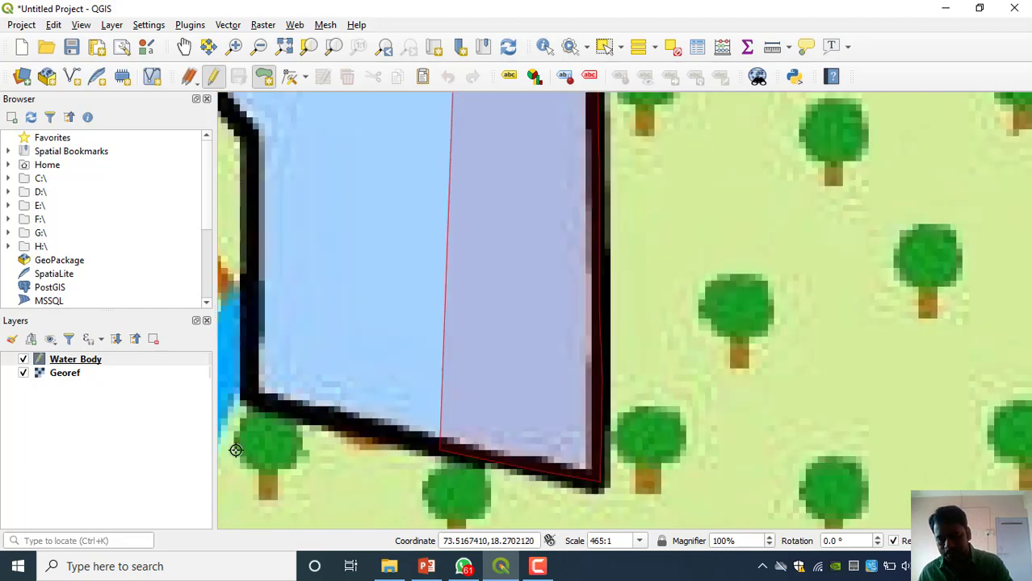
{"action": "key", "text": "Left"}
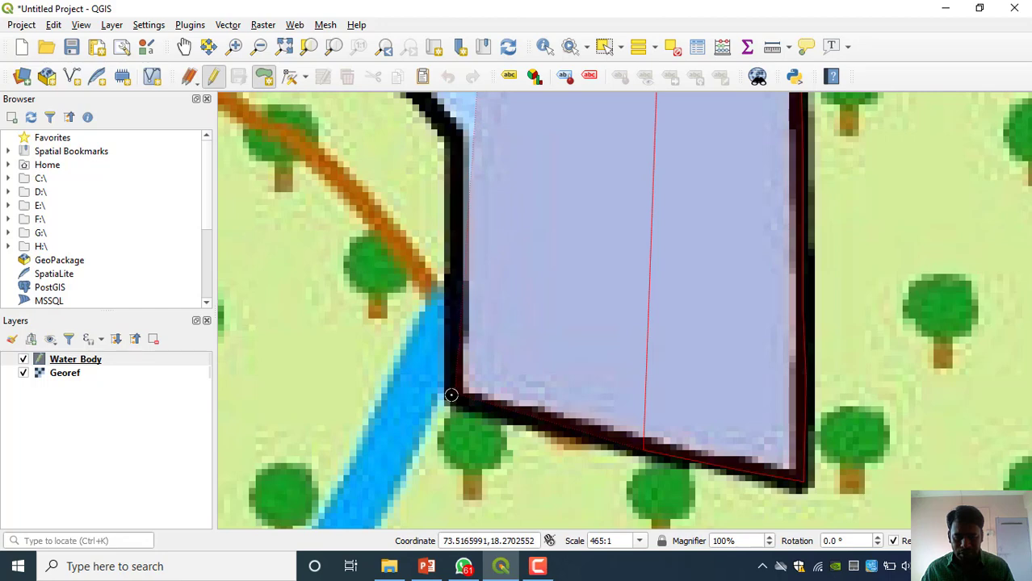
{"action": "left_click", "coordinate": [452, 394]}
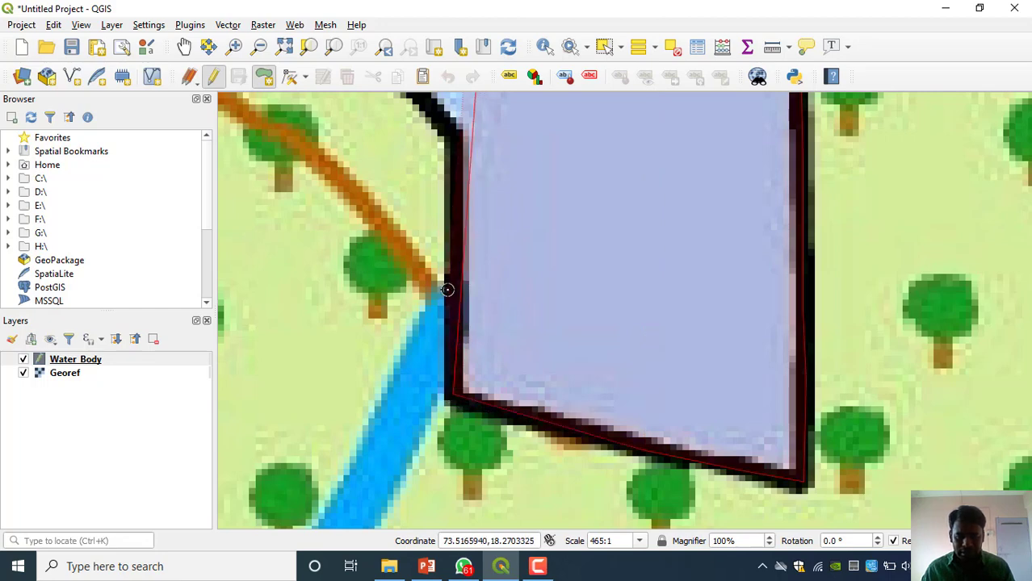
Trace the short west shore north from the stream, and continue northwest around the next bend to the partly covered tree.
{"action": "left_click", "coordinate": [454, 138]}
{"action": "key", "text": "Down"}
{"action": "key", "text": "Up"}
{"action": "key", "text": "Up"}
{"action": "key", "text": "Up"}
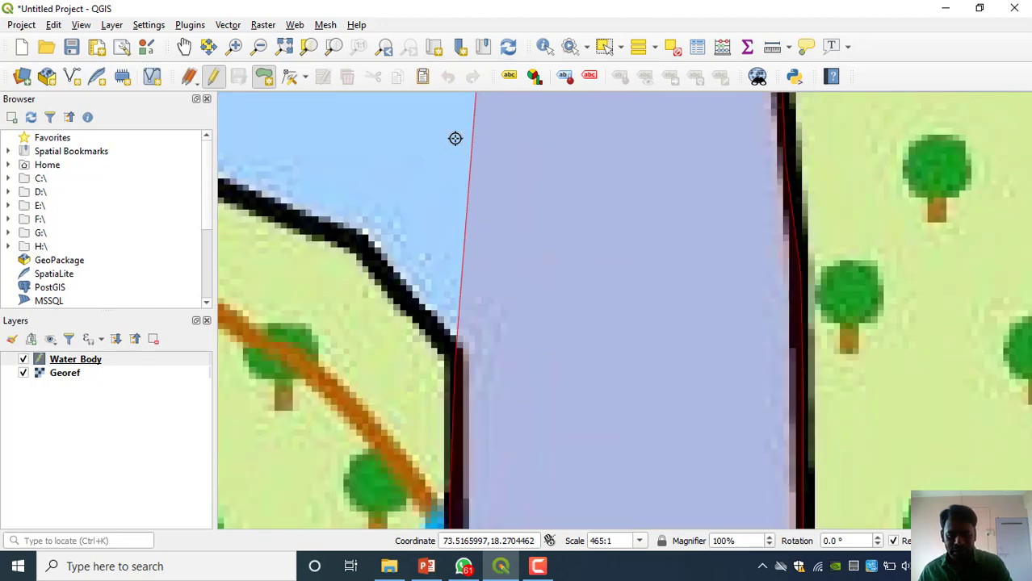
{"action": "left_click", "coordinate": [383, 264]}
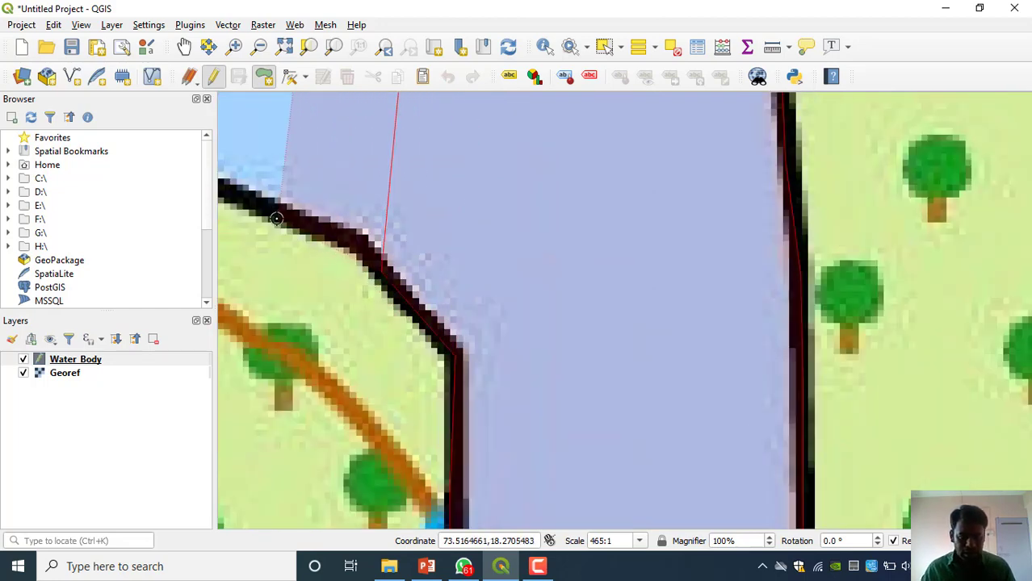
{"action": "left_click", "coordinate": [232, 194]}
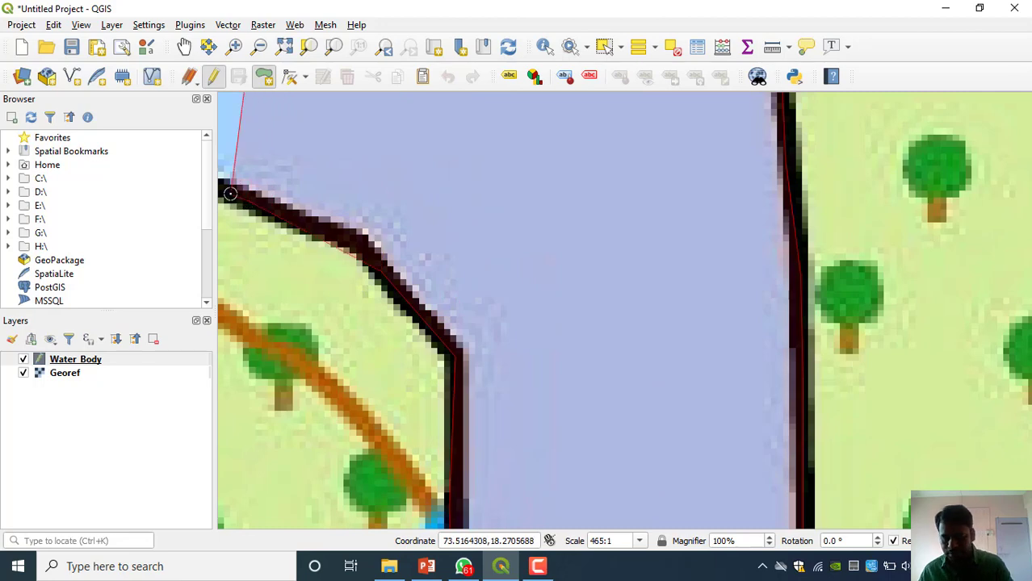
Extend the polygon's outline northwest along the stepped southwest shore to the sharp corner at the tree beside the brown path.
{"action": "key", "text": "Left"}
{"action": "key", "text": "Up"}
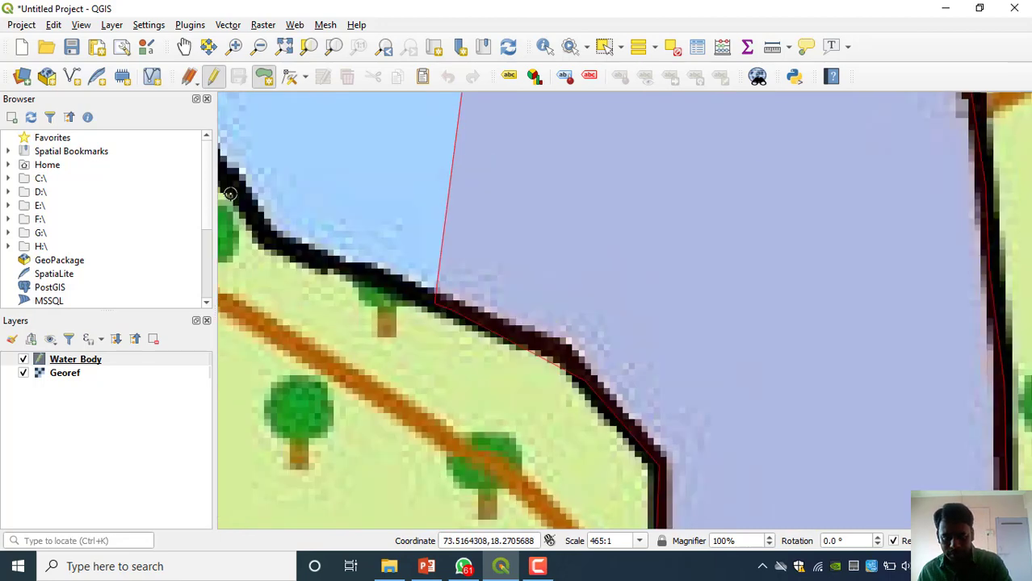
{"action": "key", "text": "Right"}
{"action": "key", "text": "Down"}
{"action": "key", "text": "Left"}
{"action": "key", "text": "Left"}
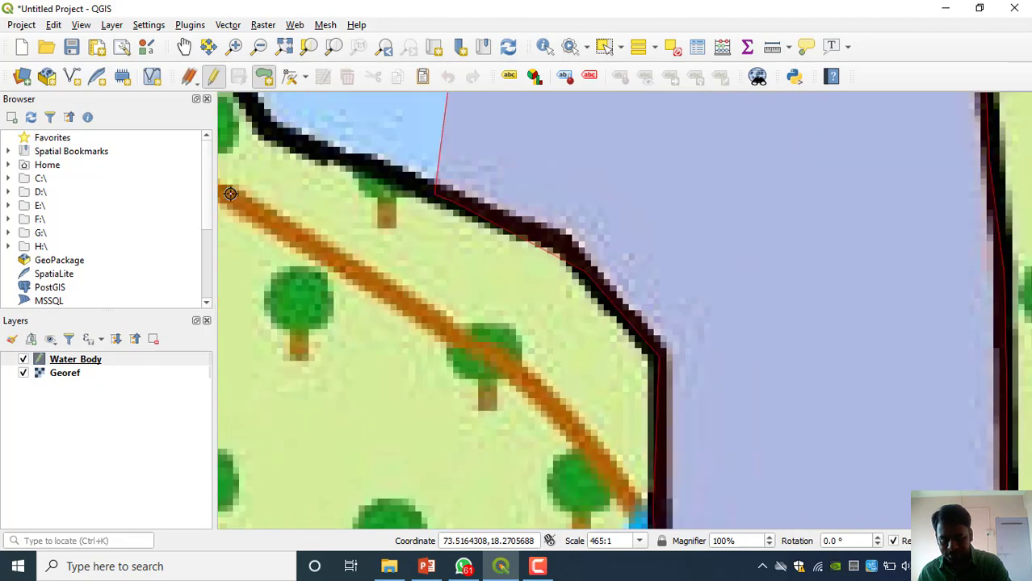
{"action": "key", "text": "Up"}
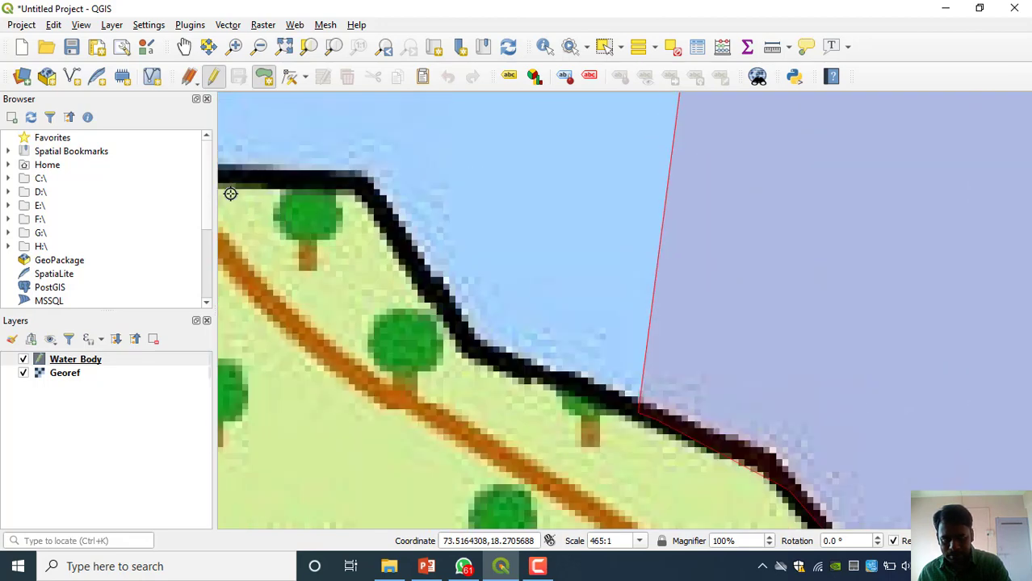
{"action": "key", "text": "Left"}
{"action": "key", "text": "Up"}
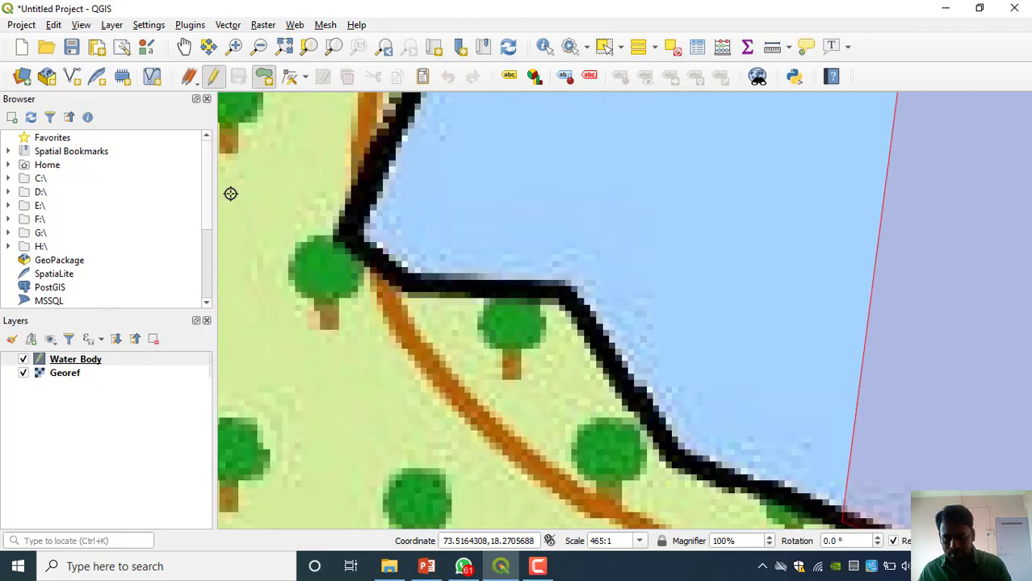
{"action": "left_click", "coordinate": [729, 483]}
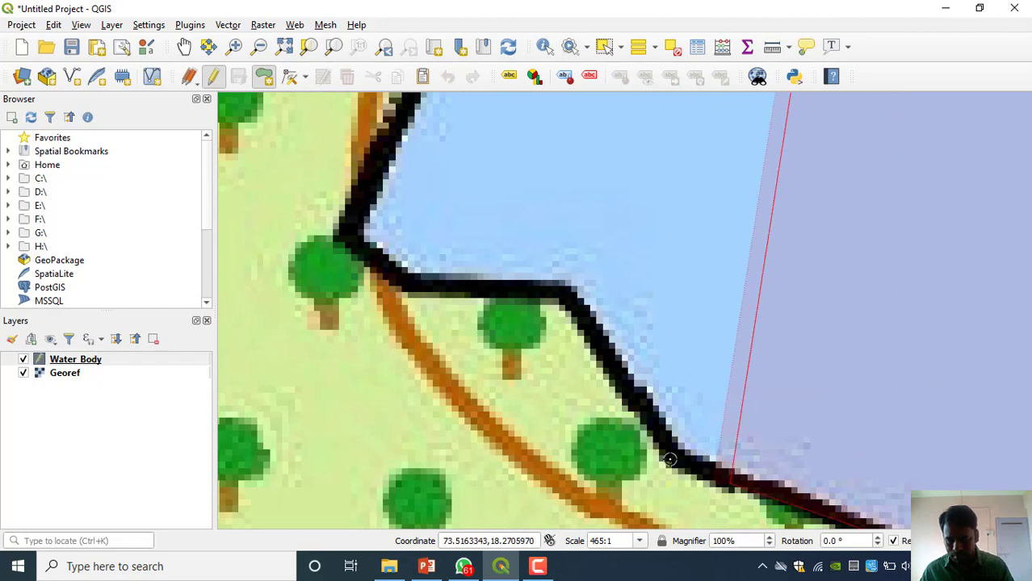
{"action": "left_click", "coordinate": [669, 450]}
{"action": "left_click", "coordinate": [569, 289]}
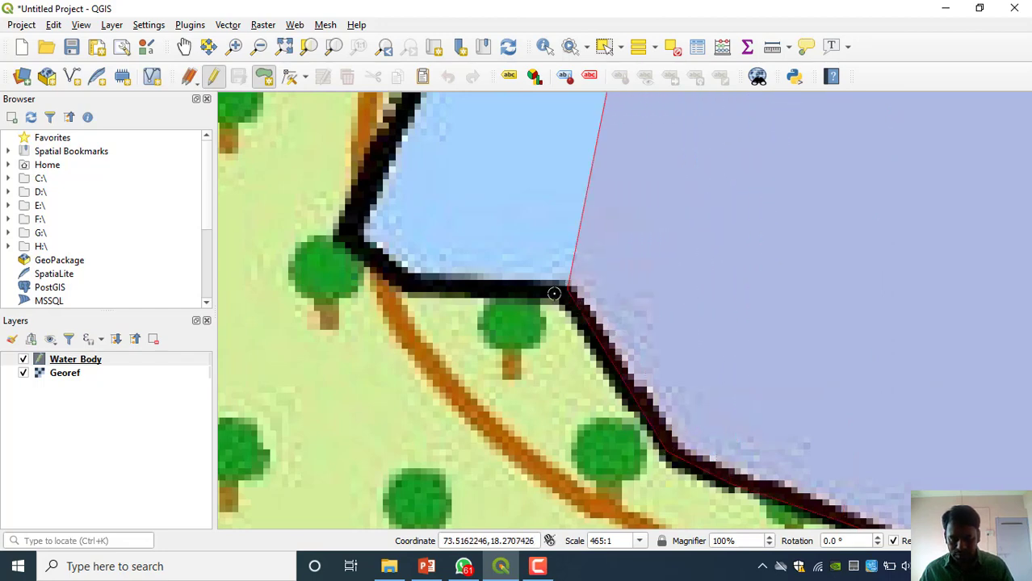
{"action": "left_click", "coordinate": [411, 285]}
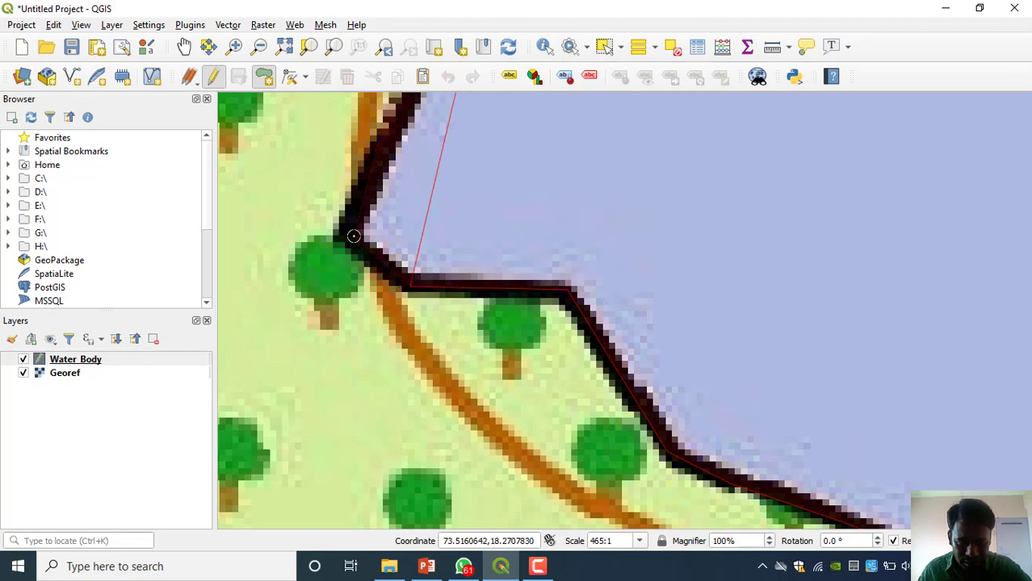
{"action": "left_click", "coordinate": [351, 233]}
Trace the shore northeast around the pointed tip of land and back northwest past the end of the brown path.
{"action": "key", "text": "Up"}
{"action": "key", "text": "Up"}
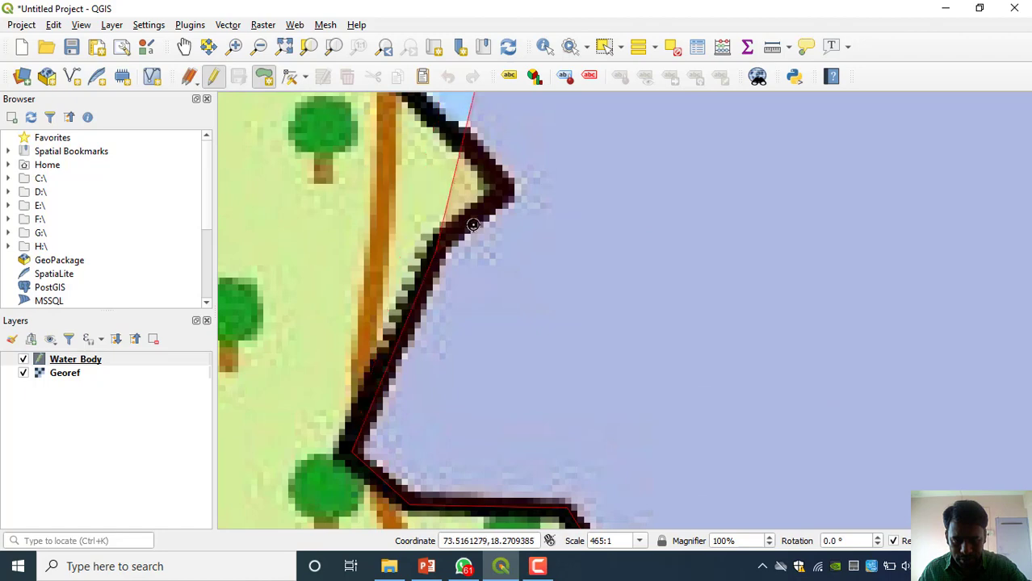
{"action": "left_click", "coordinate": [503, 189]}
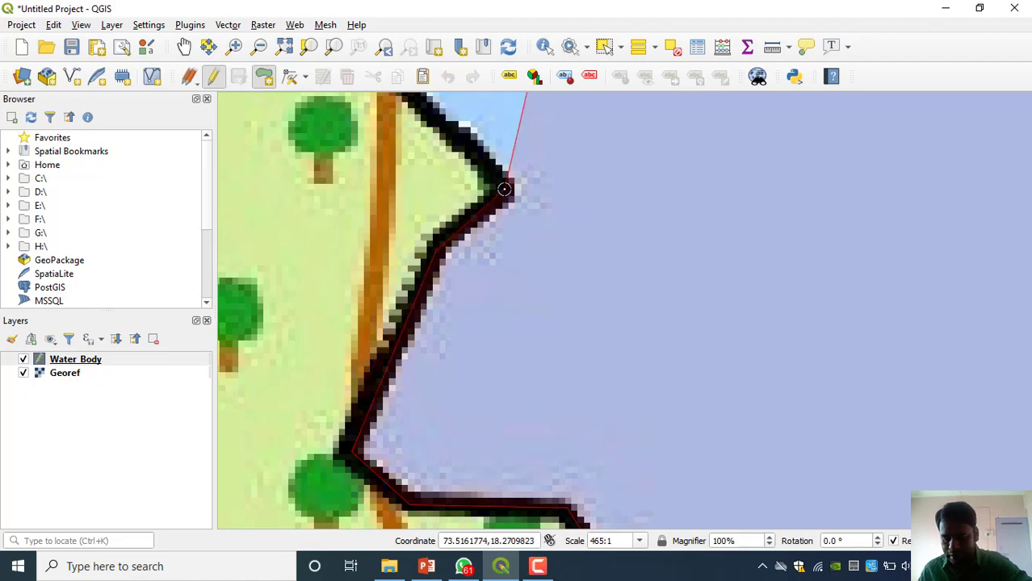
{"action": "key", "text": "Up"}
{"action": "left_click", "coordinate": [401, 187]}
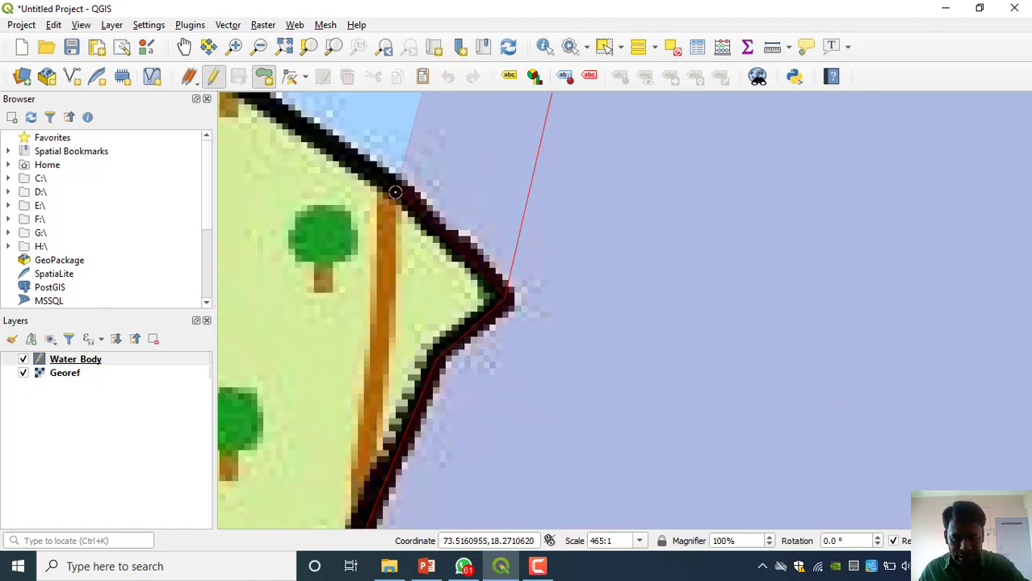
{"action": "left_click", "coordinate": [264, 100]}
Follow the near-vertical west shore north with polygon vertices up to the bend at the next partly covered tree.
{"action": "key", "text": "Up"}
{"action": "key", "text": "Left"}
{"action": "key", "text": "Up"}
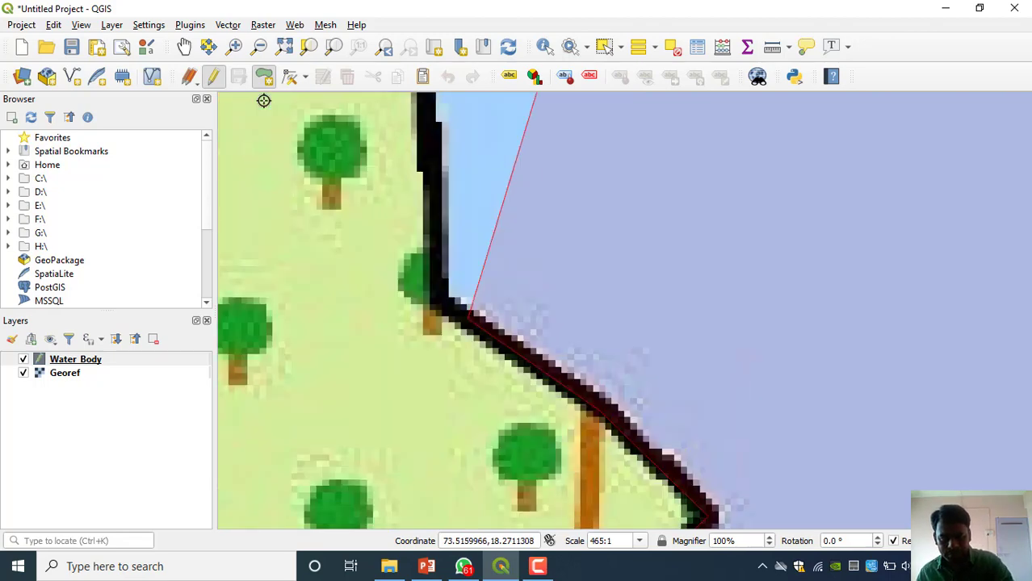
{"action": "key", "text": "Up"}
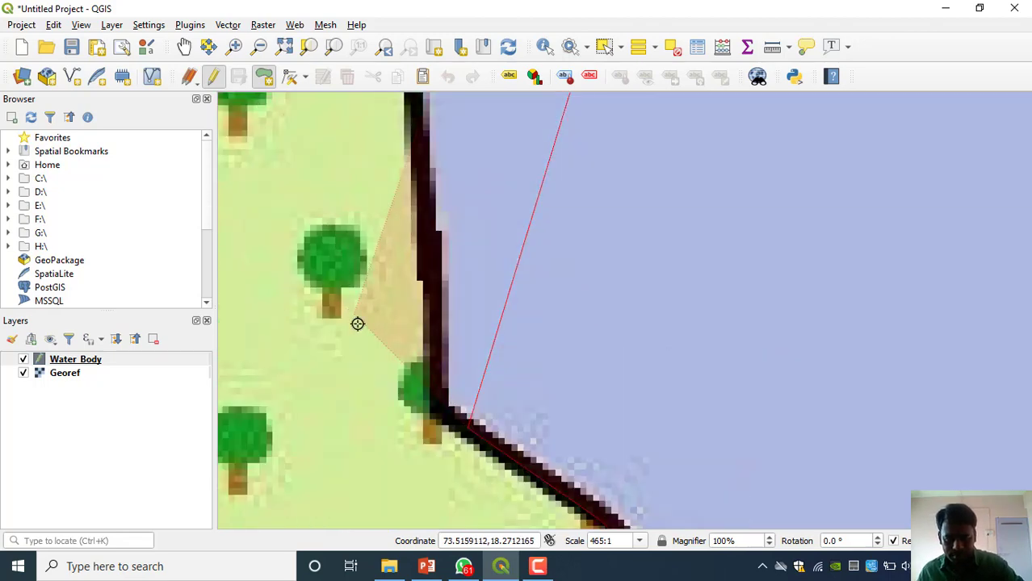
{"action": "left_click", "coordinate": [438, 410]}
{"action": "left_click", "coordinate": [420, 133]}
{"action": "key", "text": "Up"}
{"action": "key", "text": "Up"}
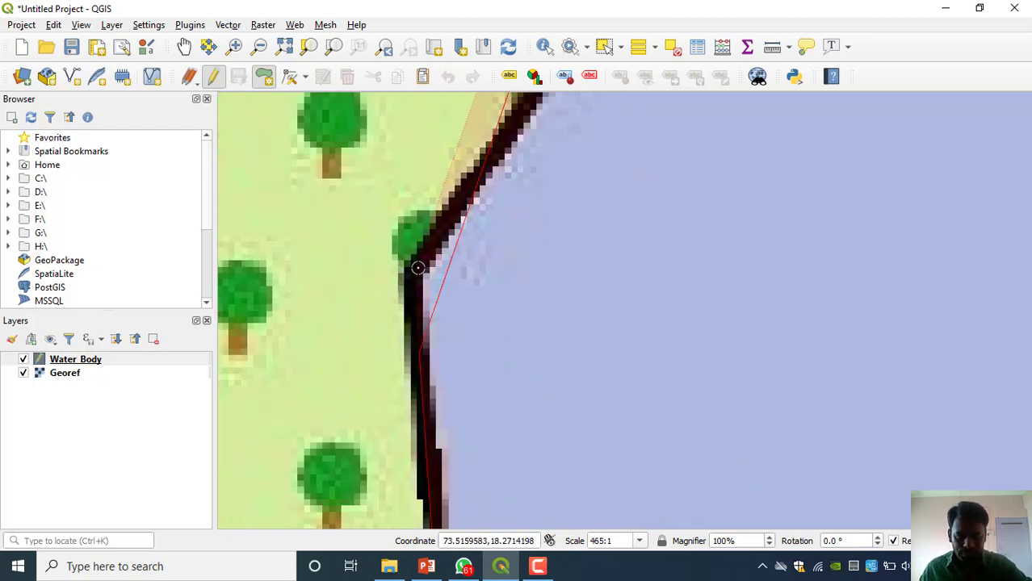
{"action": "left_click", "coordinate": [420, 271]}
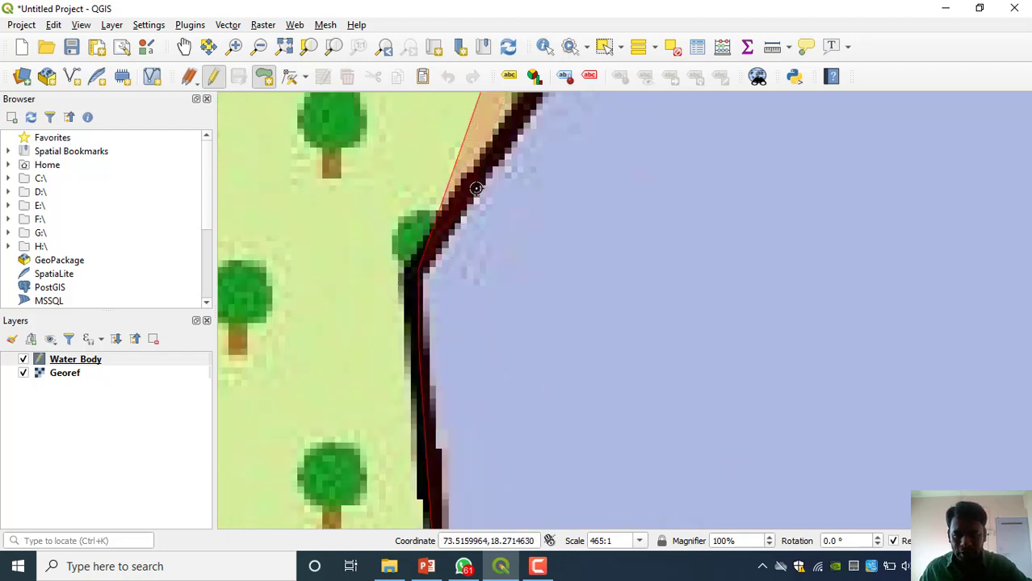
Trace the west shore northeast to the bend at the next partly covered tree, and continue slightly north past it.
{"action": "left_click", "coordinate": [499, 149]}
{"action": "key", "text": "Up"}
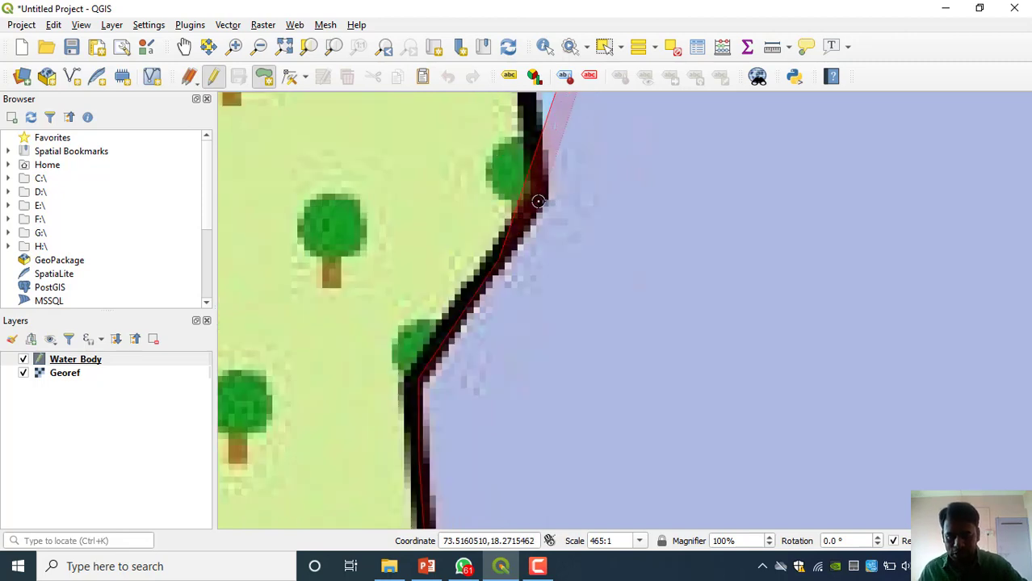
{"action": "left_click", "coordinate": [539, 192]}
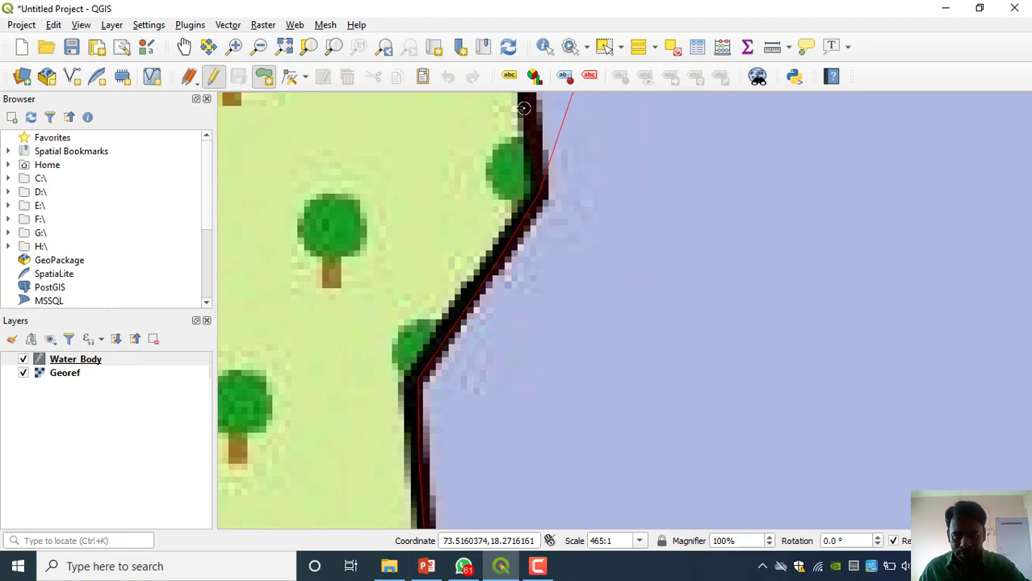
{"action": "key", "text": "Up"}
{"action": "key", "text": "Up"}
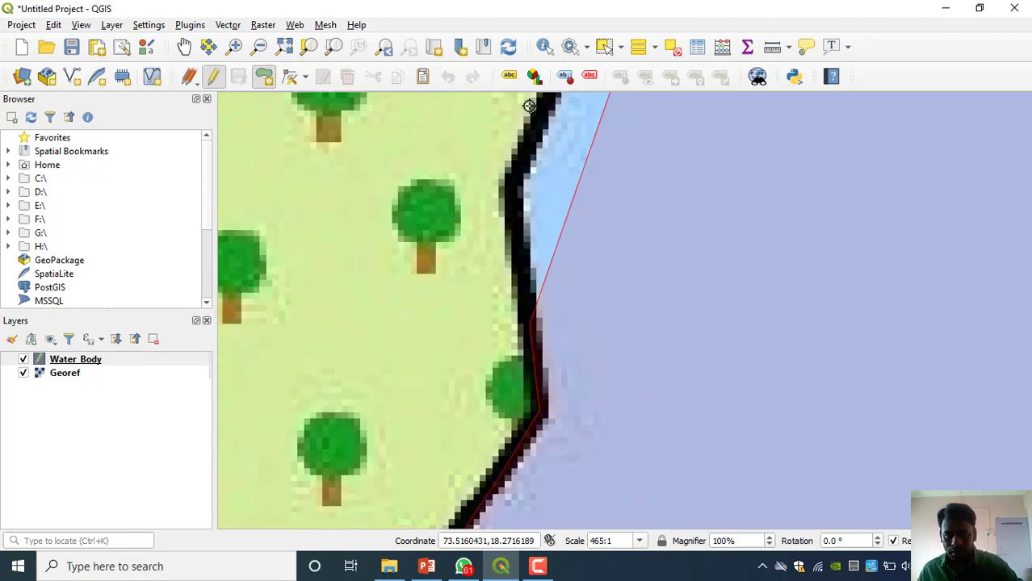
Extend the polygon's outline along the zigzag shore, northeast to the protruding bend and back northwest to the sharp inward corner.
{"action": "scroll", "coordinate": [513, 169], "scroll_direction": "up", "scroll_amount": 1}
{"action": "scroll", "coordinate": [513, 169], "scroll_direction": "down", "scroll_amount": 1}
{"action": "key", "text": "Up"}
{"action": "key", "text": "Up"}
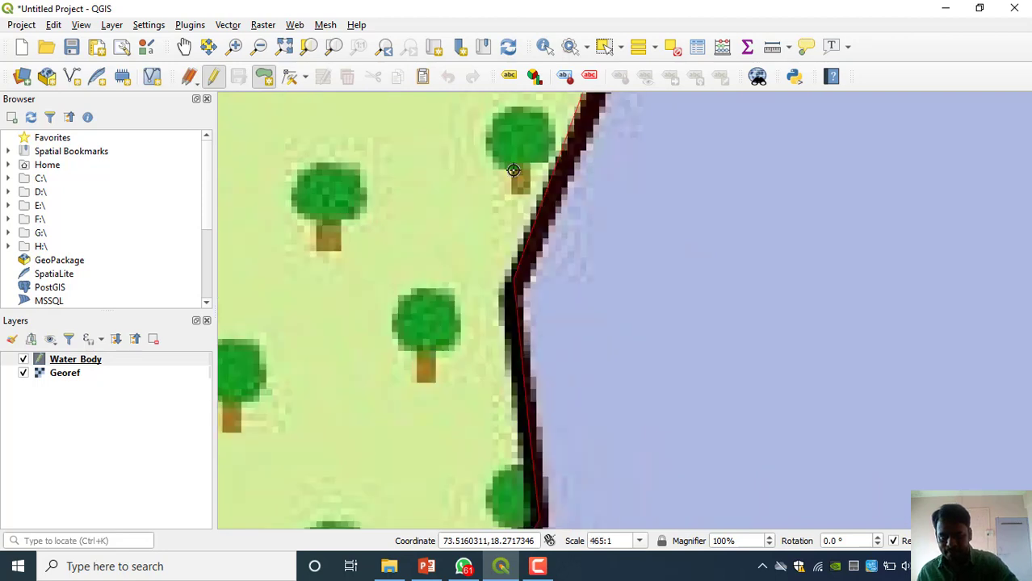
{"action": "left_click", "coordinate": [619, 155]}
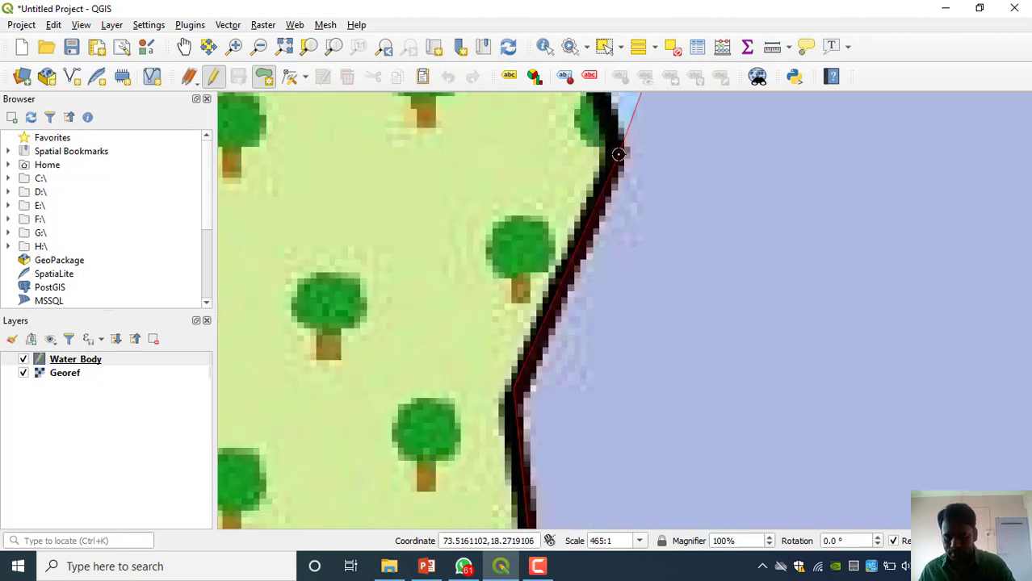
{"action": "key", "text": "Up"}
{"action": "key", "text": "Up"}
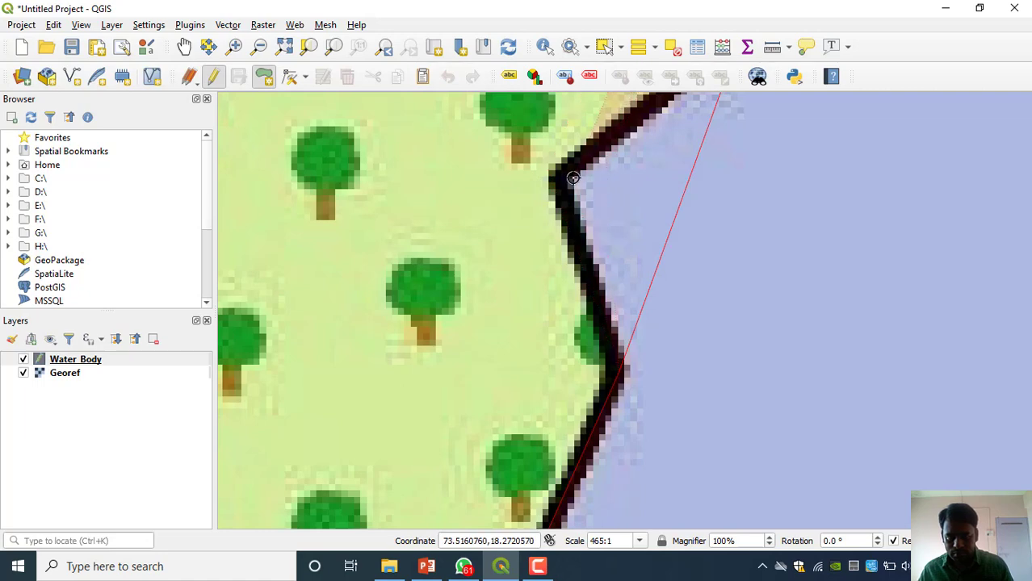
{"action": "left_click", "coordinate": [560, 175]}
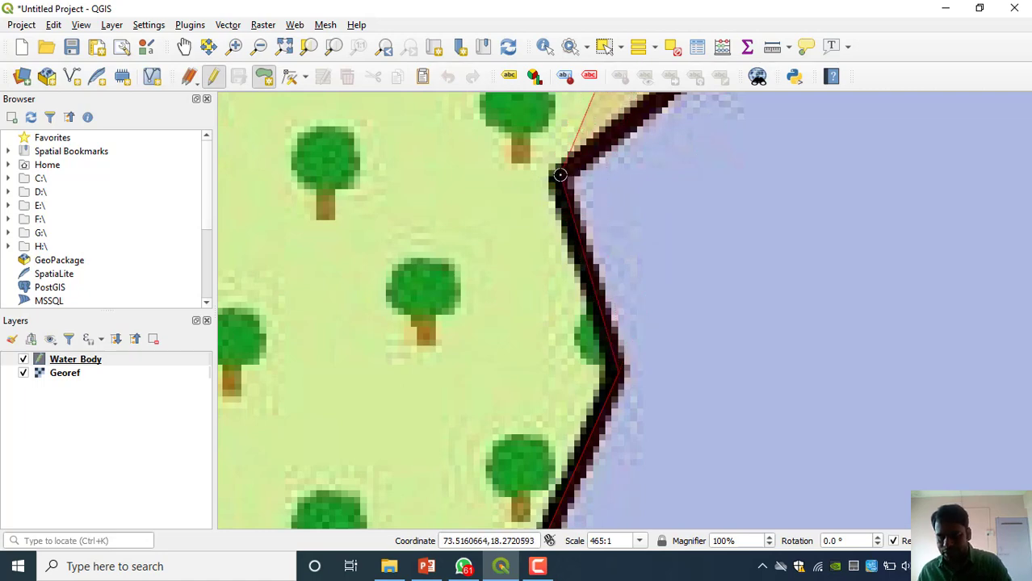
Trace the shore northeast from the sharp corner and up the long stretch beside the lake's name label.
{"action": "key", "text": "Up"}
{"action": "key", "text": "Right"}
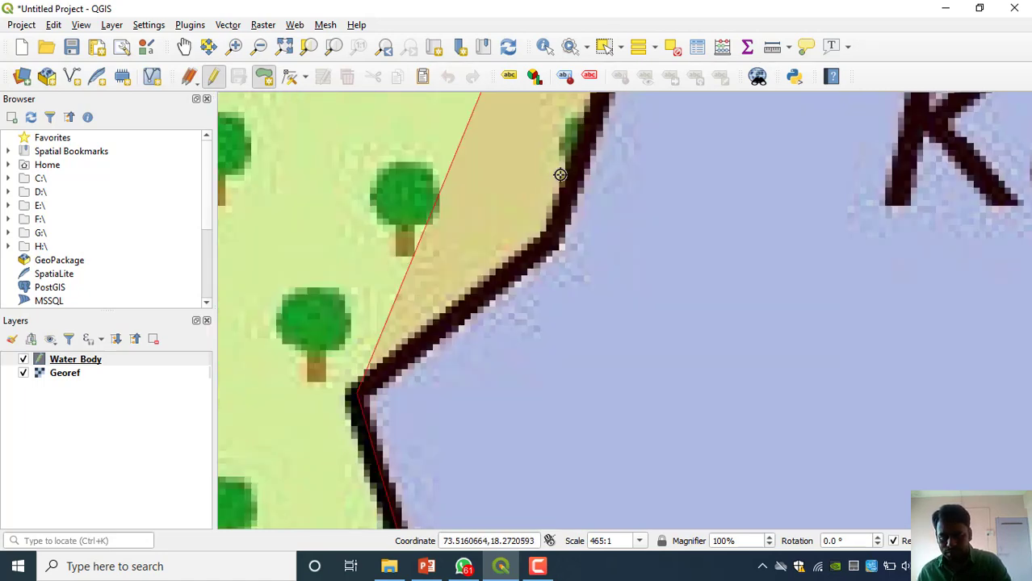
{"action": "key", "text": "Up"}
{"action": "left_click", "coordinate": [550, 341]}
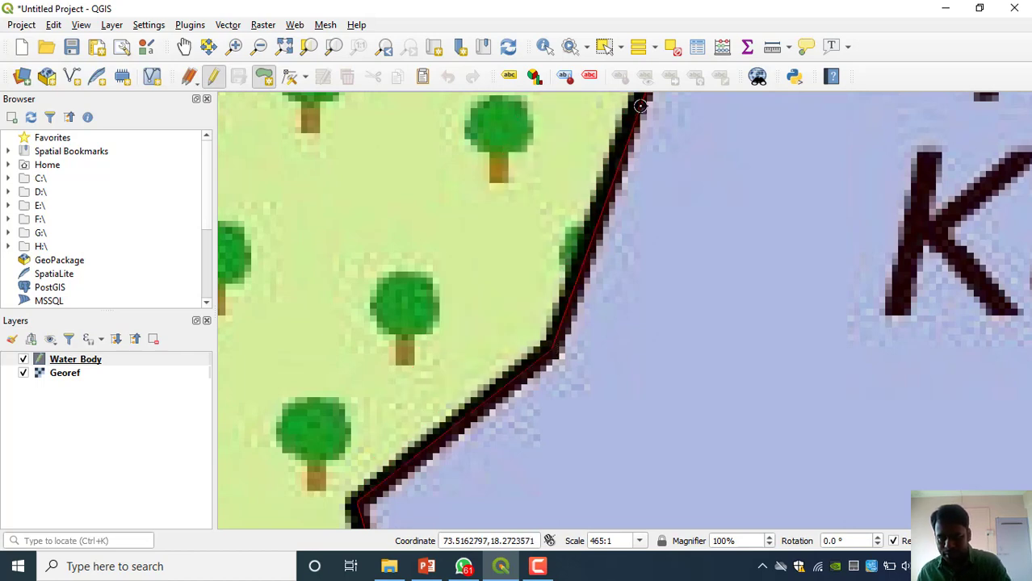
{"action": "key", "text": "Up"}
{"action": "key", "text": "Up"}
{"action": "key", "text": "Up"}
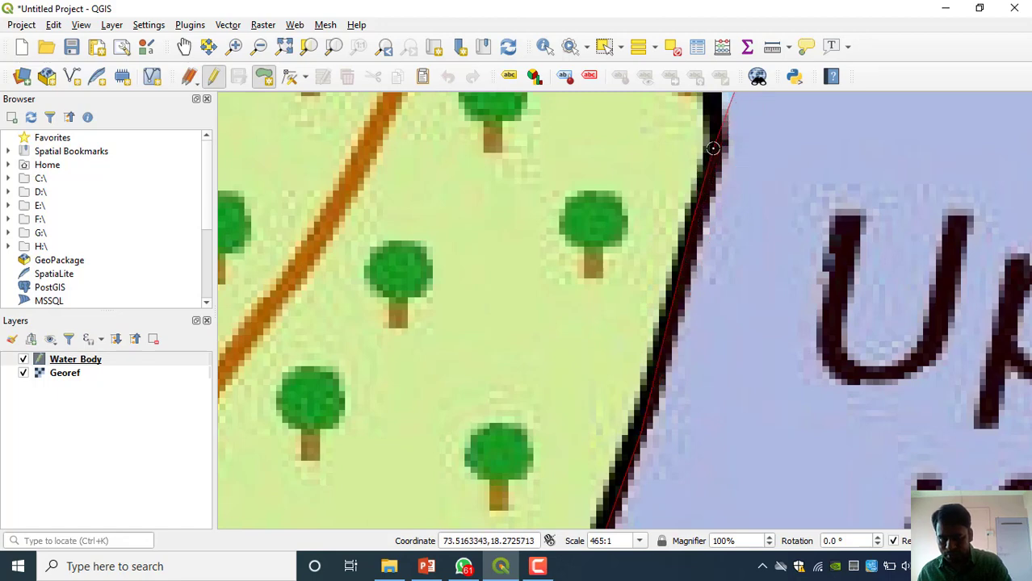
Continue the outline north around the bend above the lake label, and northeast along the shore running beside the orange path.
{"action": "key", "text": "Up"}
{"action": "key", "text": "Up"}
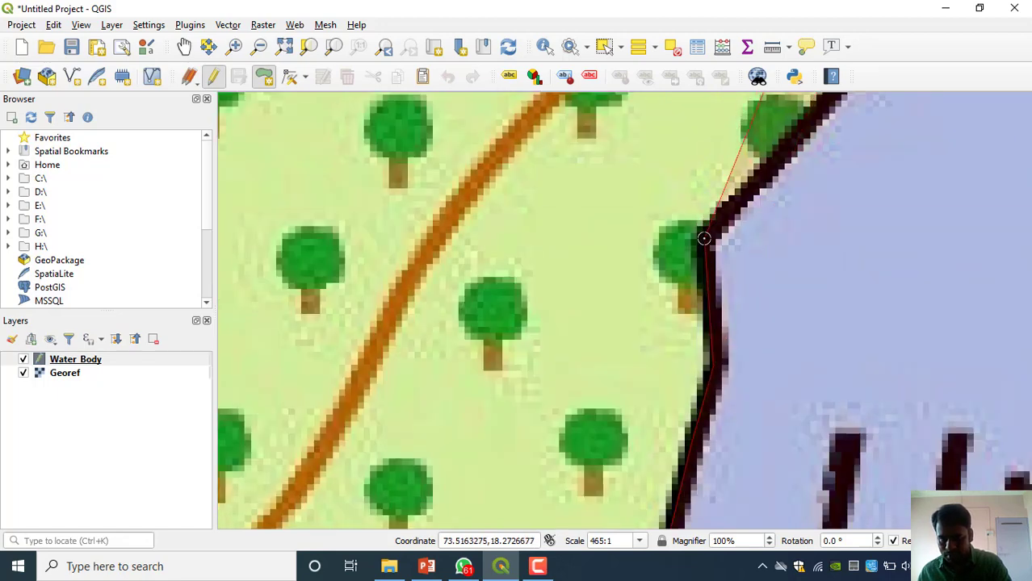
{"action": "key", "text": "Right"}
{"action": "key", "text": "Up"}
{"action": "key", "text": "Up"}
{"action": "key", "text": "Up"}
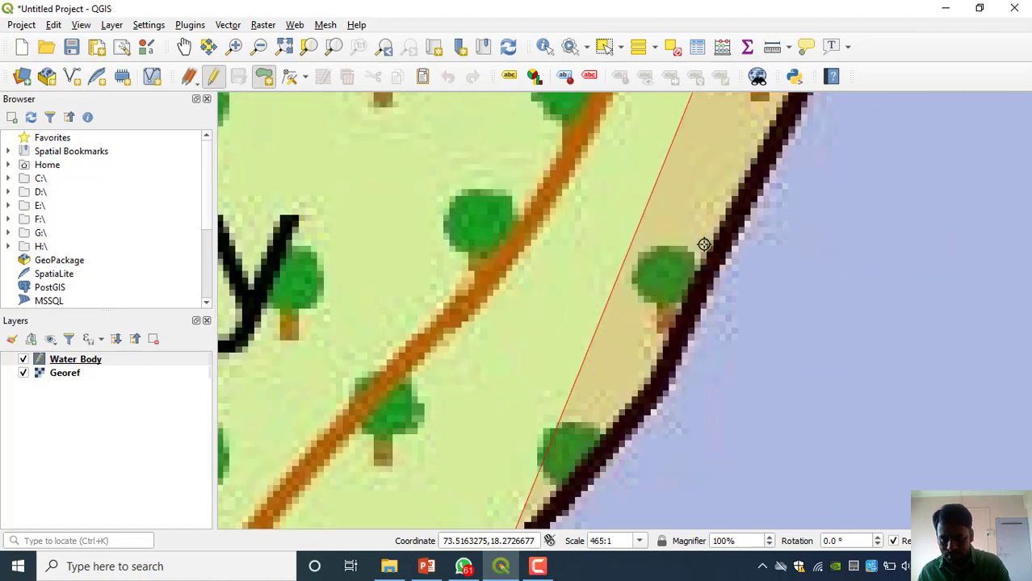
{"action": "left_click", "coordinate": [703, 239]}
{"action": "left_click", "coordinate": [679, 349]}
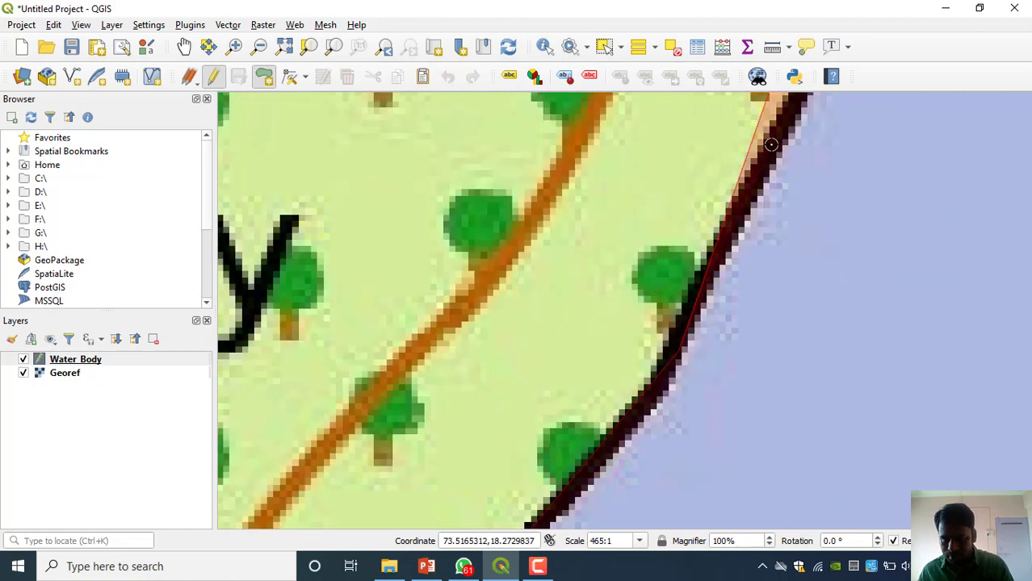
Add polygon vertices around the short shelf-like step in the shore, and continue northeast beyond it.
{"action": "key", "text": "Right"}
{"action": "key", "text": "Up"}
{"action": "key", "text": "Down"}
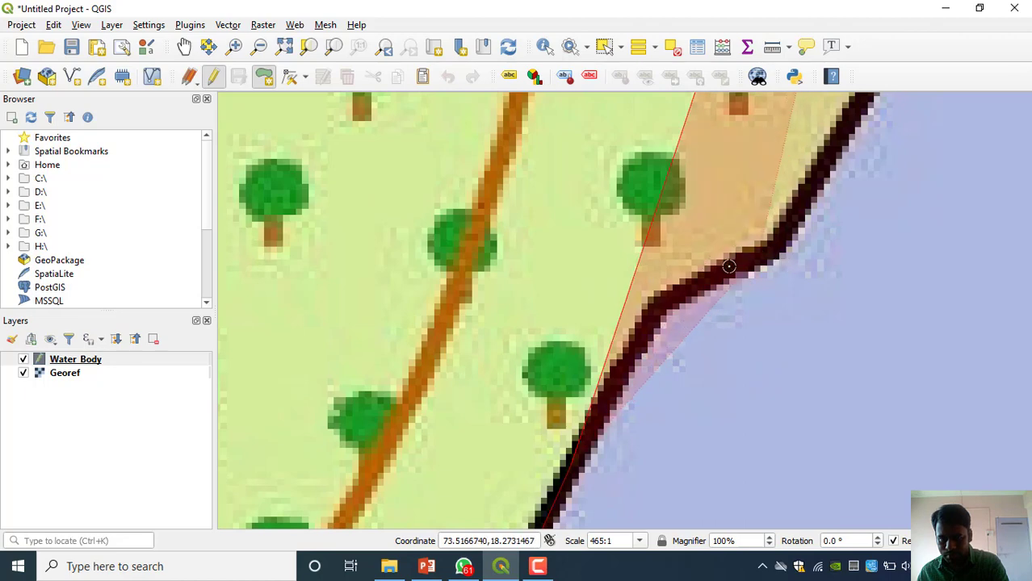
{"action": "left_click", "coordinate": [658, 302]}
{"action": "left_click", "coordinate": [775, 245]}
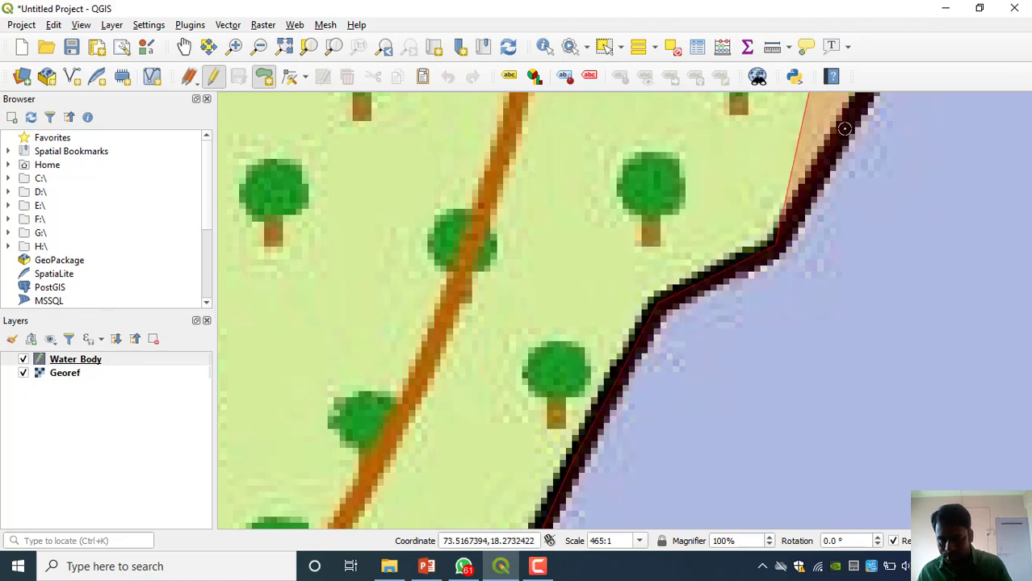
{"action": "key", "text": "Up"}
{"action": "key", "text": "Up"}
{"action": "key", "text": "Right"}
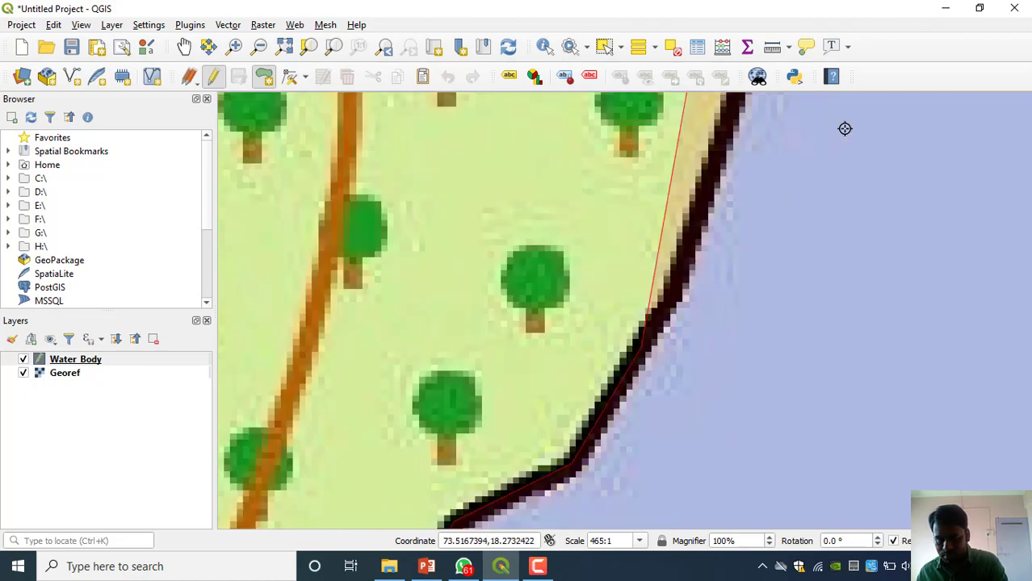
Trace the gently curving shore northeast with closely spaced vertices above the shelf-like step.
{"action": "scroll", "coordinate": [738, 277], "scroll_direction": "up", "scroll_amount": 1}
{"action": "scroll", "coordinate": [737, 277], "scroll_direction": "down", "scroll_amount": 3}
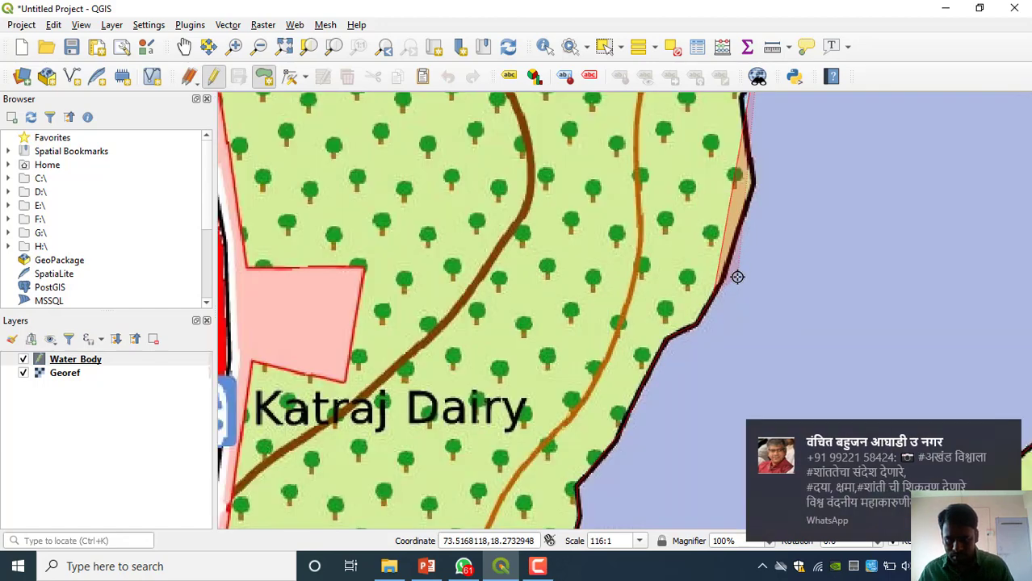
{"action": "left_click_drag", "start_coordinate": [738, 277], "coordinate": [557, 445]}
{"action": "scroll", "coordinate": [529, 478], "scroll_direction": "down", "scroll_amount": 3}
{"action": "scroll", "coordinate": [529, 478], "scroll_direction": "up", "scroll_amount": 6}
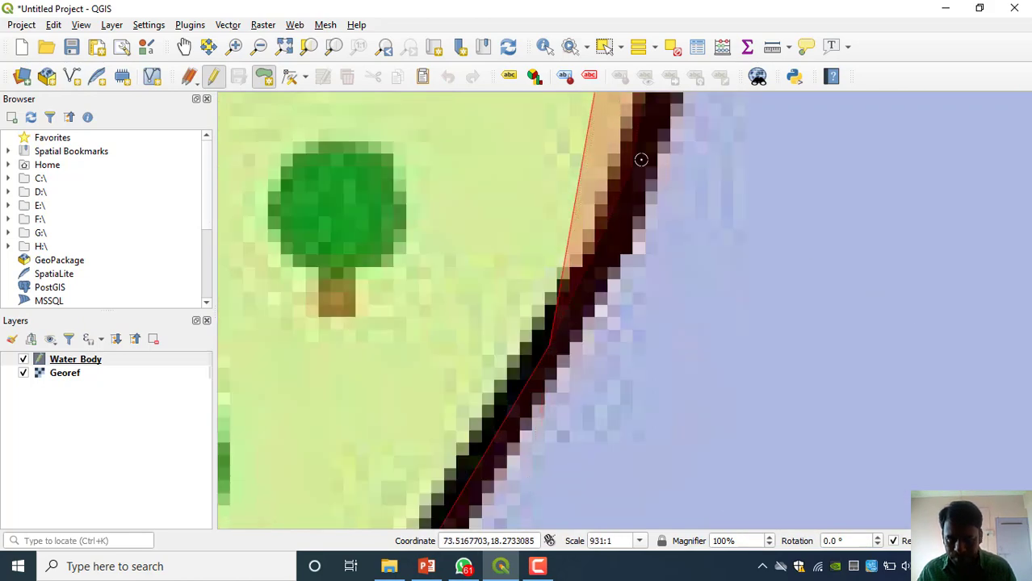
{"action": "left_click", "coordinate": [646, 157]}
{"action": "key", "text": "Up"}
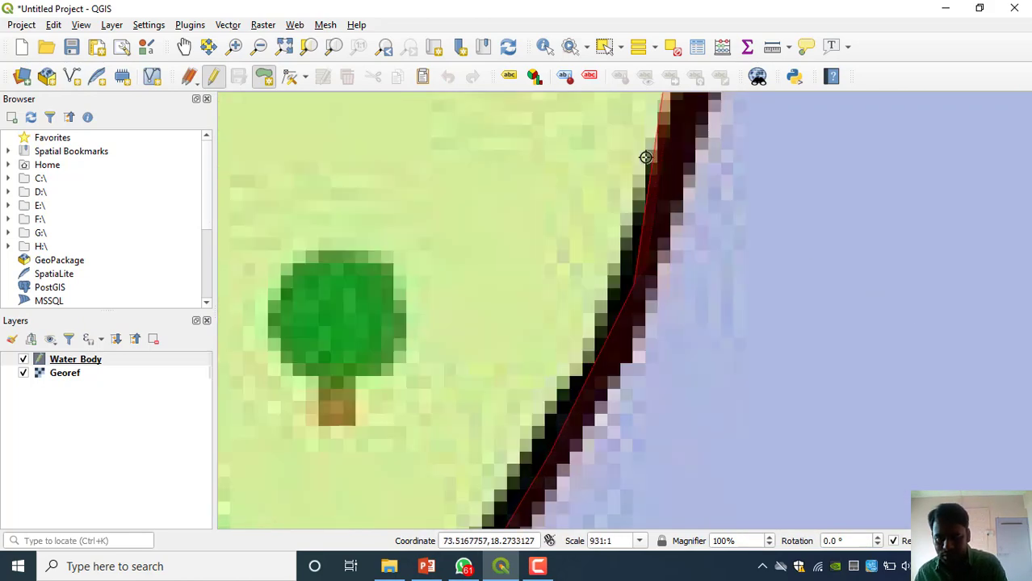
{"action": "left_click", "coordinate": [673, 164]}
{"action": "key", "text": "Up"}
{"action": "left_click", "coordinate": [727, 111]}
Follow the shore north around the outward bulge with polygon vertices to where it turns northwest.
{"action": "key", "text": "Right"}
{"action": "key", "text": "Up"}
{"action": "key", "text": "Up"}
{"action": "key", "text": "Up"}
{"action": "key", "text": "Up"}
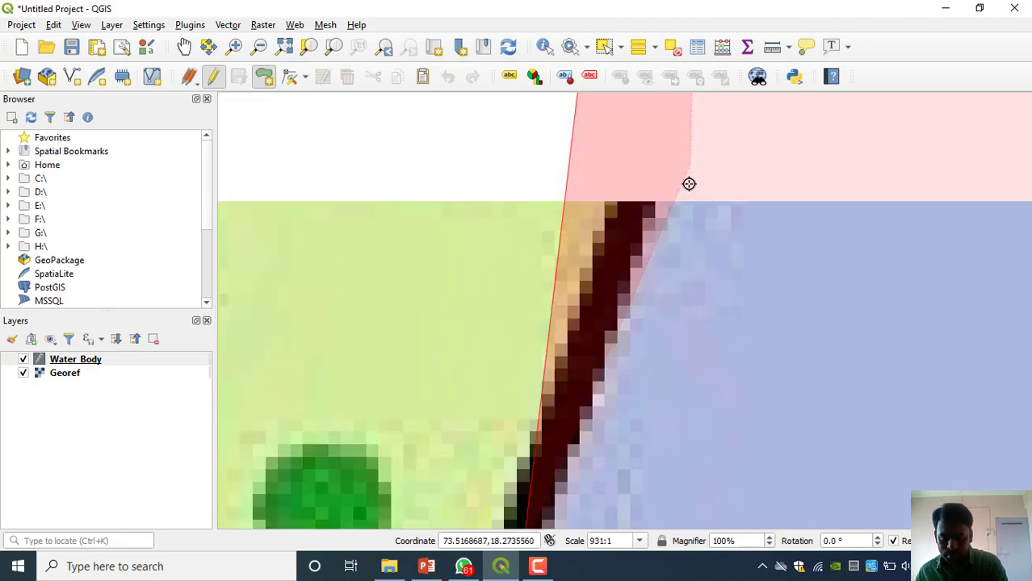
{"action": "left_click", "coordinate": [652, 173]}
{"action": "key", "text": "Up"}
{"action": "key", "text": "Up"}
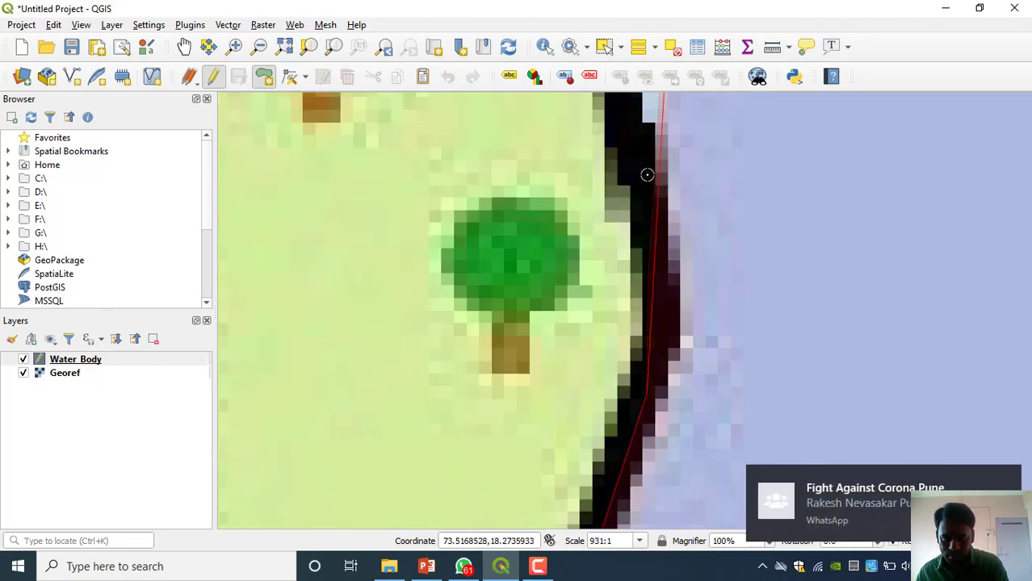
{"action": "left_click", "coordinate": [647, 203]}
Trace the shore slightly northwest to the next inward bend, and start northeast past the adjacent tree.
{"action": "key", "text": "Up"}
{"action": "key", "text": "Up"}
{"action": "key", "text": "Up"}
{"action": "key", "text": "Up"}
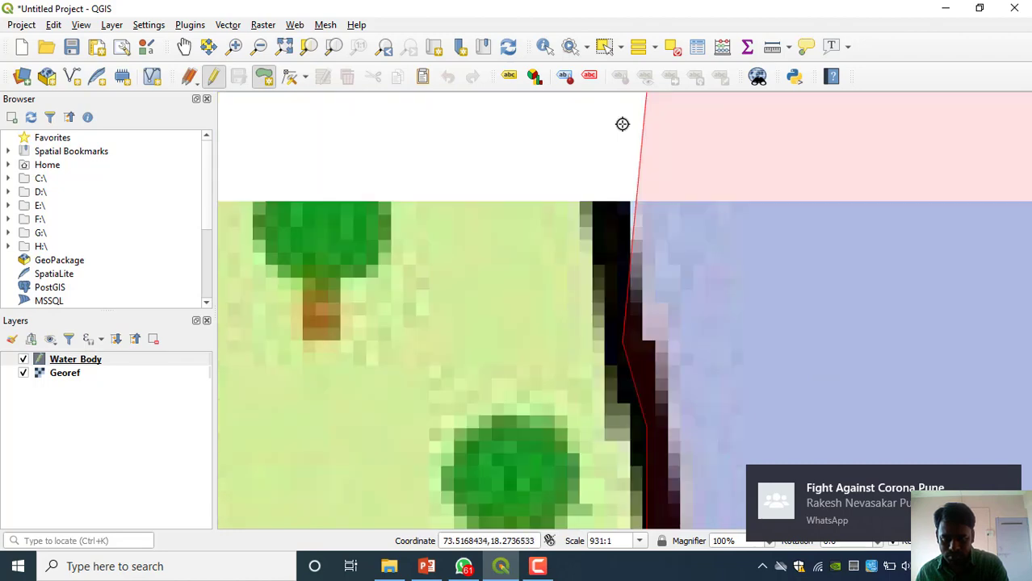
{"action": "left_click", "coordinate": [582, 218]}
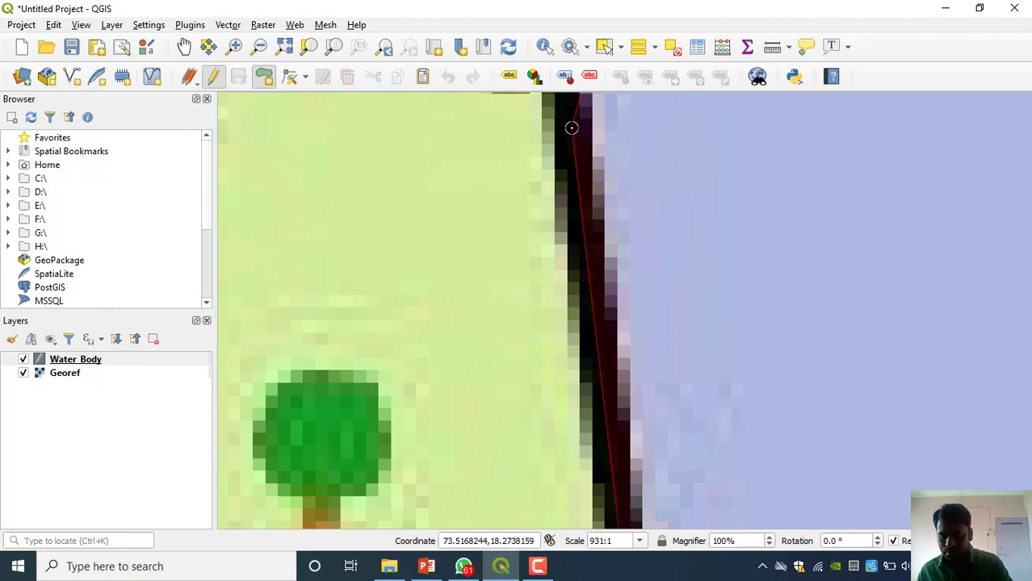
{"action": "key", "text": "Up"}
{"action": "key", "text": "Up"}
{"action": "left_click", "coordinate": [571, 270]}
{"action": "key", "text": "Up"}
{"action": "key", "text": "Up"}
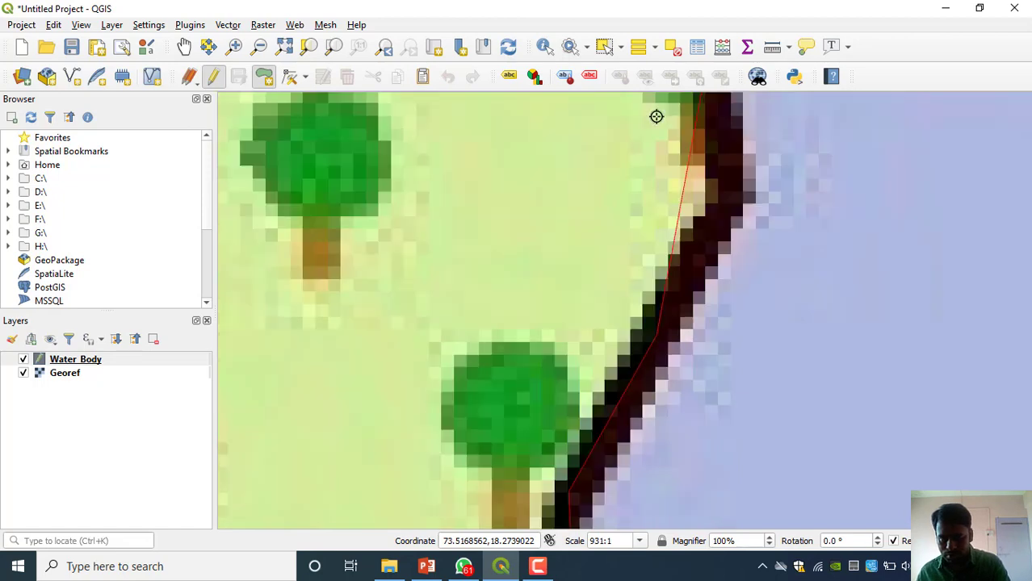
Trace the last bend up to the lake's northwest corner and finish the polygon.
{"action": "left_click", "coordinate": [730, 197]}
{"action": "key", "text": "Up"}
{"action": "key", "text": "Up"}
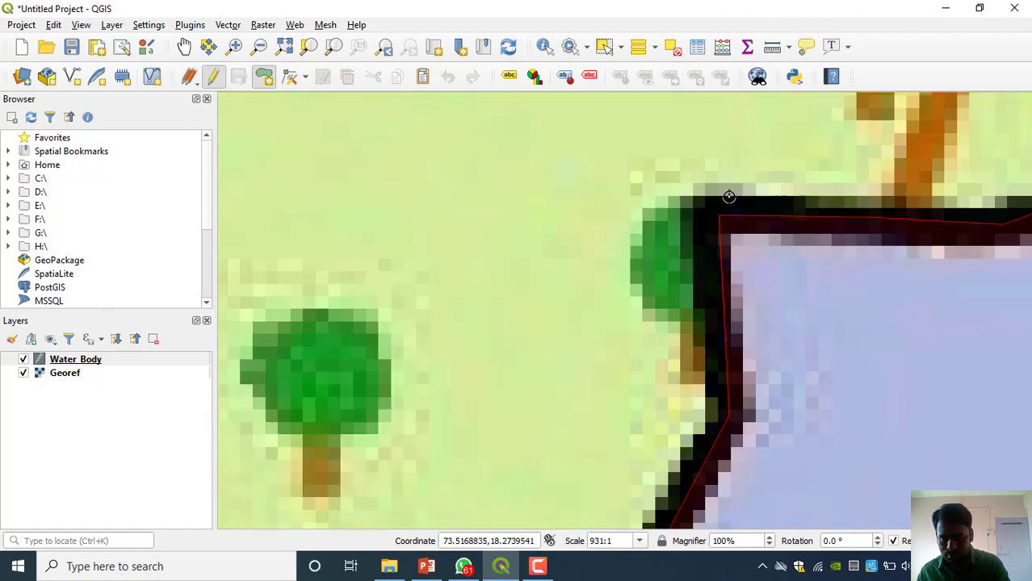
{"action": "right_click", "coordinate": [717, 217]}
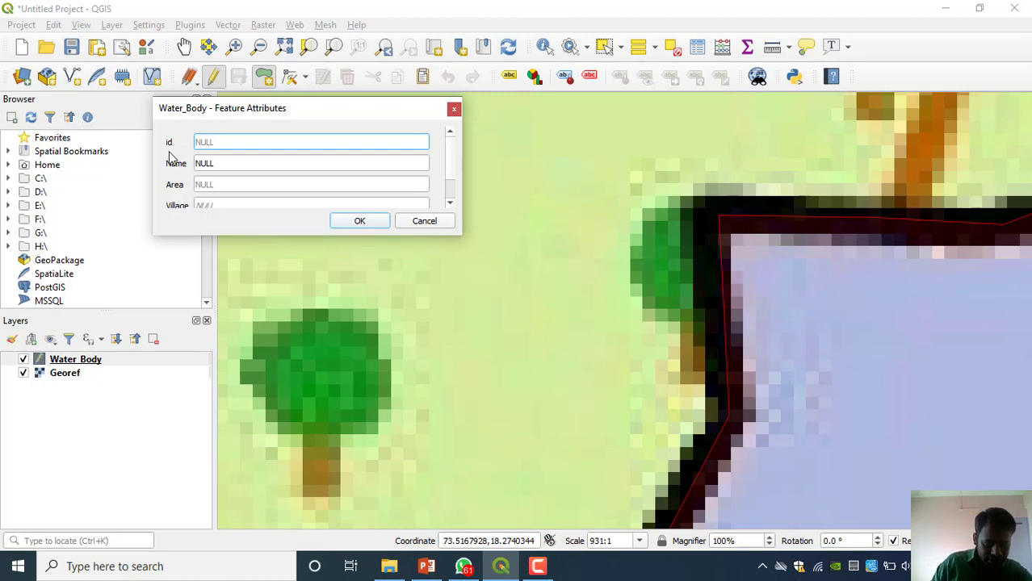
Set the new feature's id to 1 and its Name to Katraj Upper Lake.
{"action": "type", "text": "1"}
{"action": "left_click", "coordinate": [217, 163]}
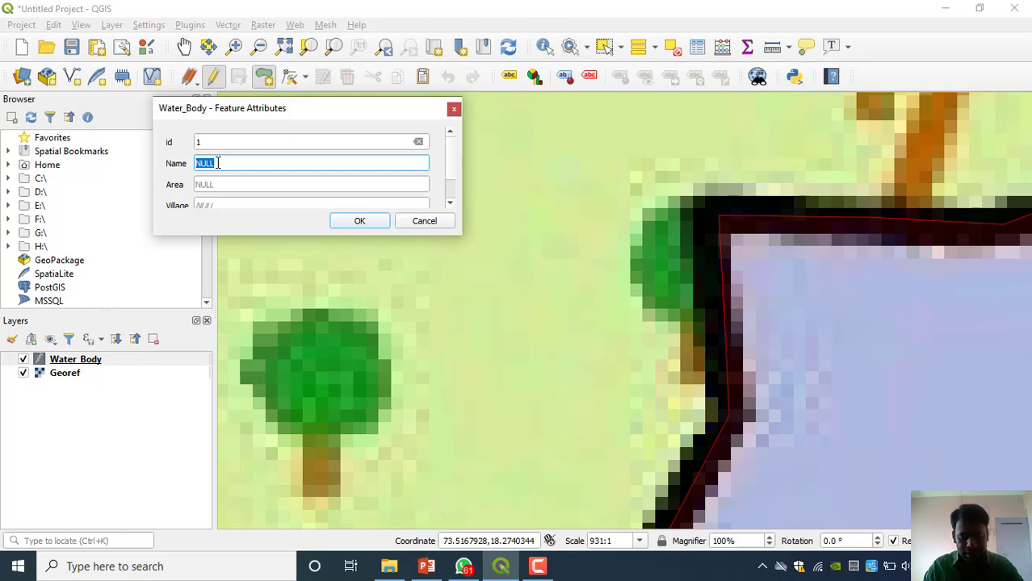
{"action": "type", "text": "Katraj Upper Lake"}
{"action": "key", "text": "BackSpace"}
{"action": "key", "text": "BackSpace"}
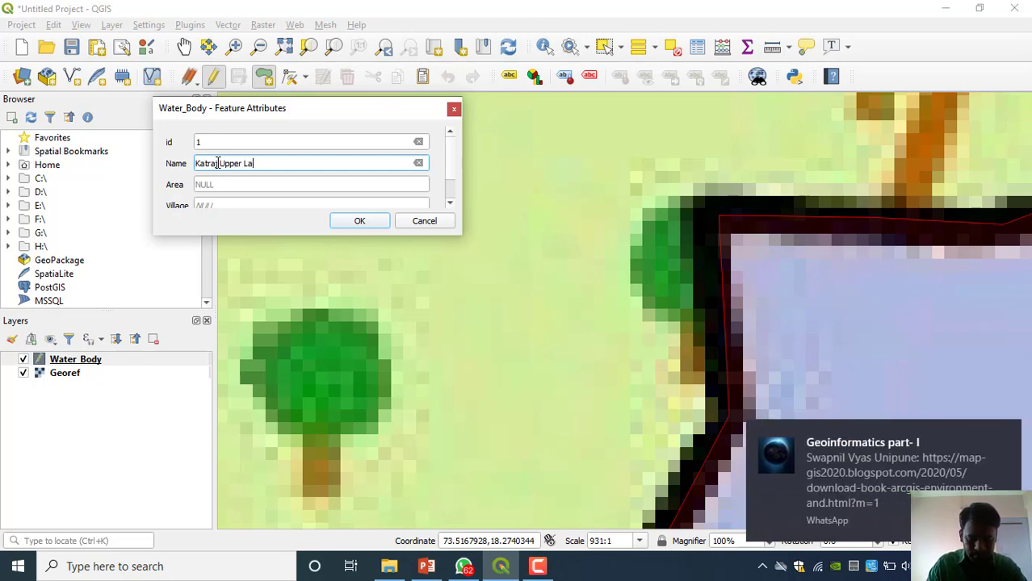
{"action": "type", "text": "ke"}
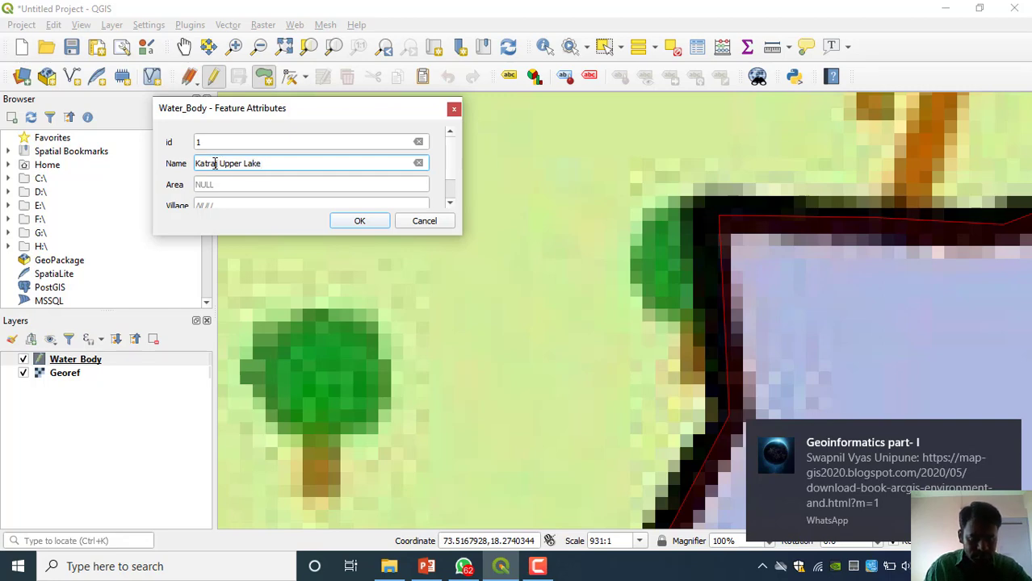
Set the feature's Area to 543 and its Village to Katraj.
{"action": "left_click", "coordinate": [229, 185]}
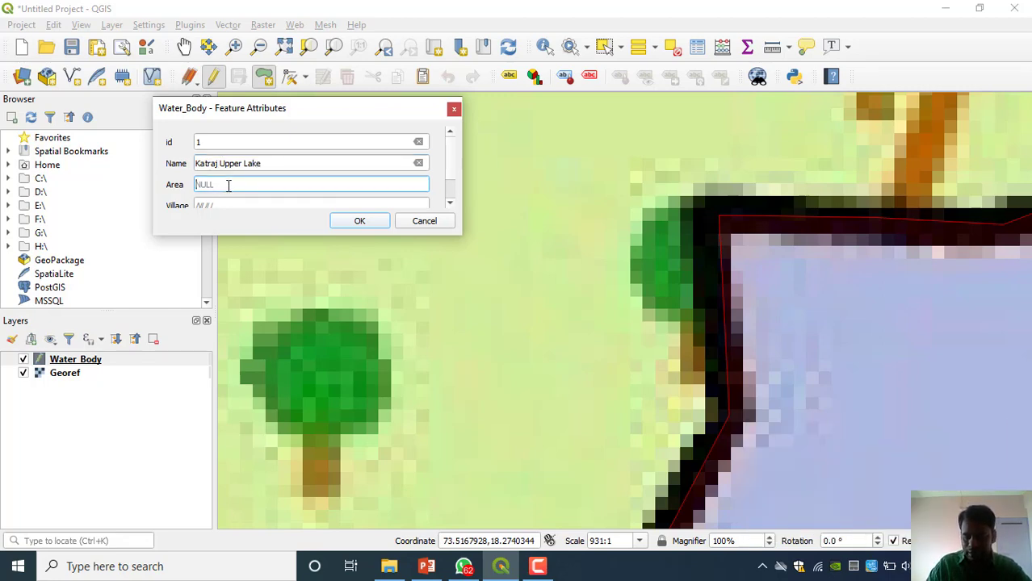
{"action": "type", "text": "543"}
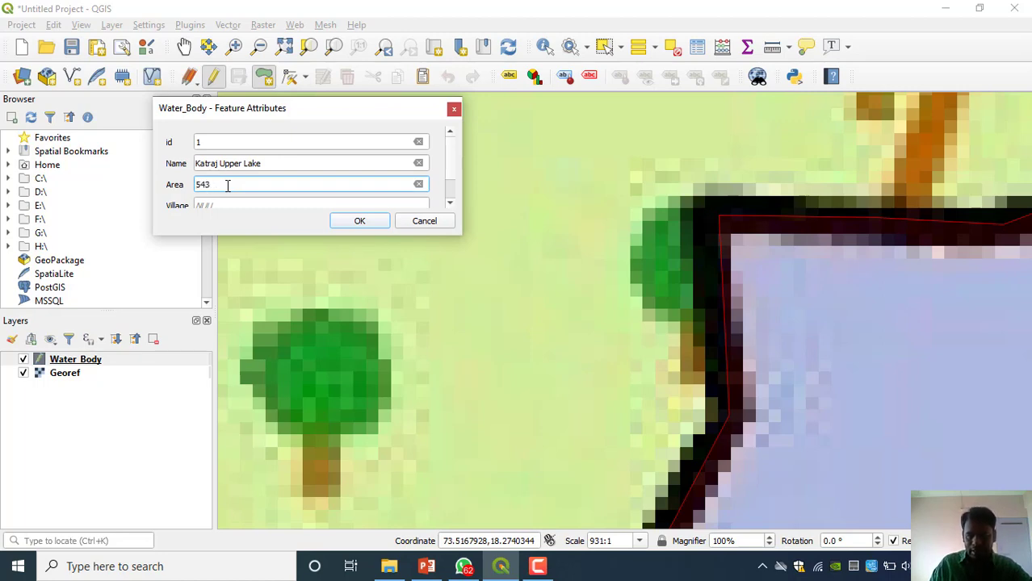
{"action": "scroll", "coordinate": [229, 187], "scroll_direction": "down", "scroll_amount": 1}
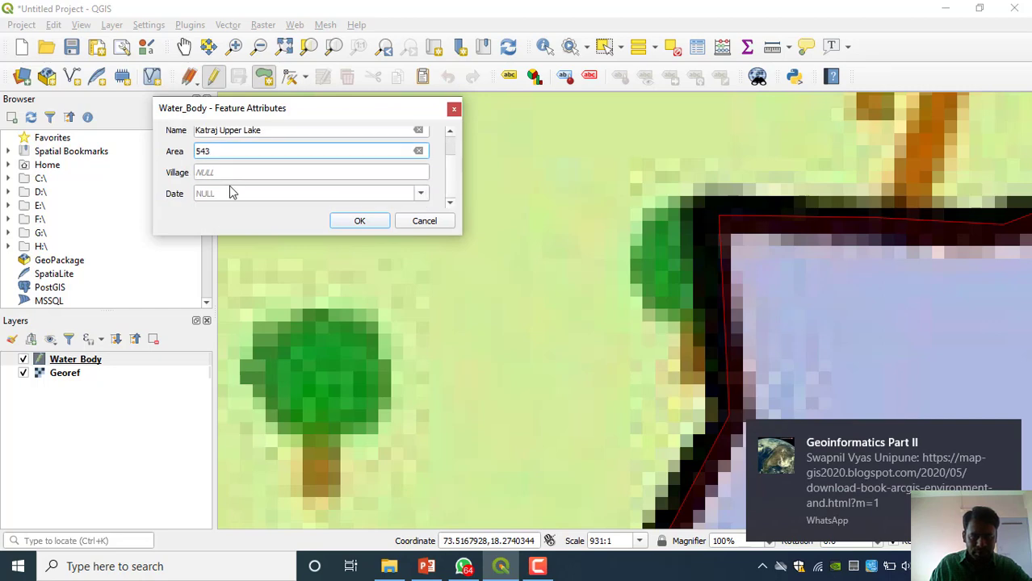
{"action": "left_click", "coordinate": [219, 176]}
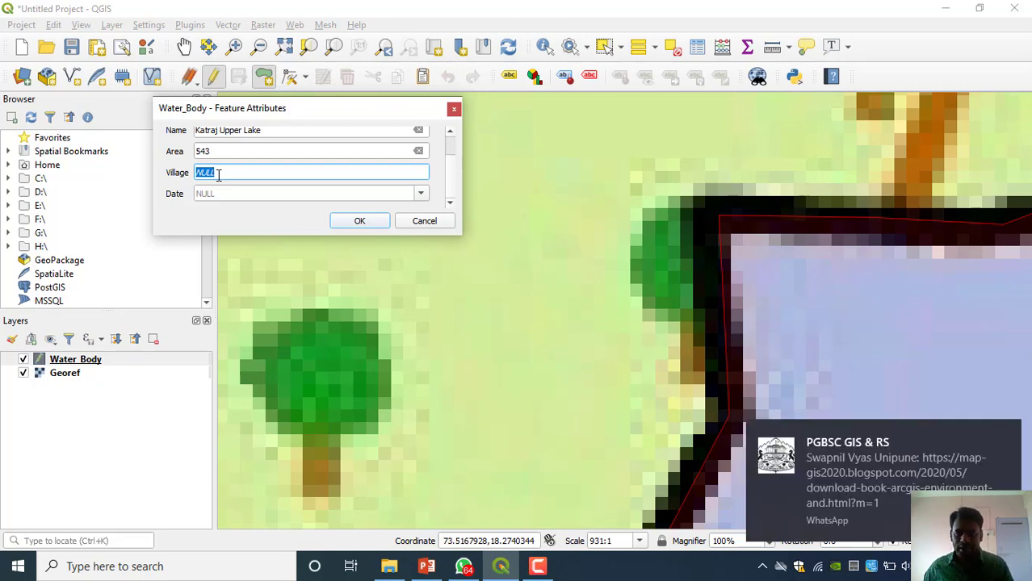
{"action": "type", "text": "Ka"}
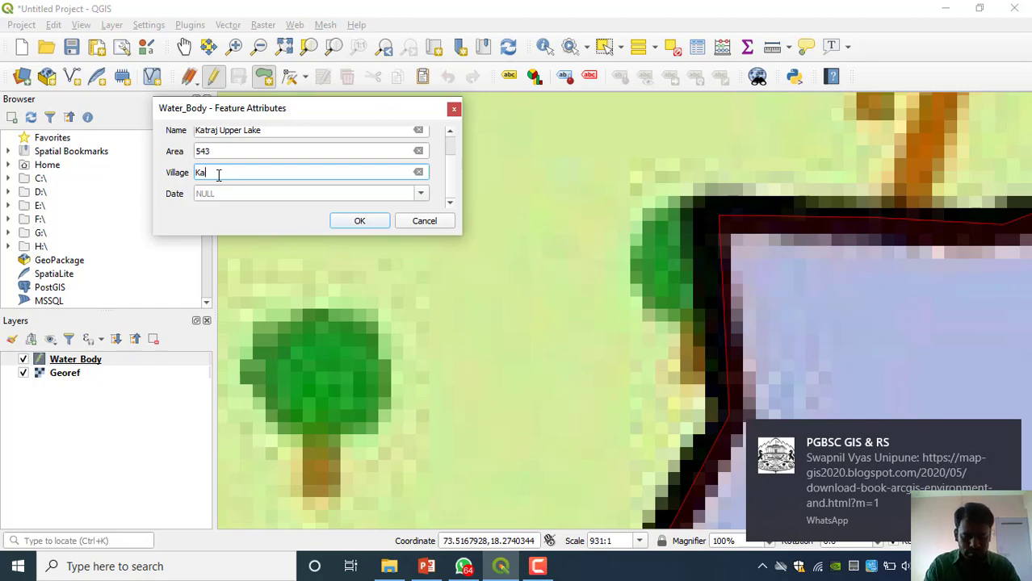
{"action": "type", "text": "traj"}
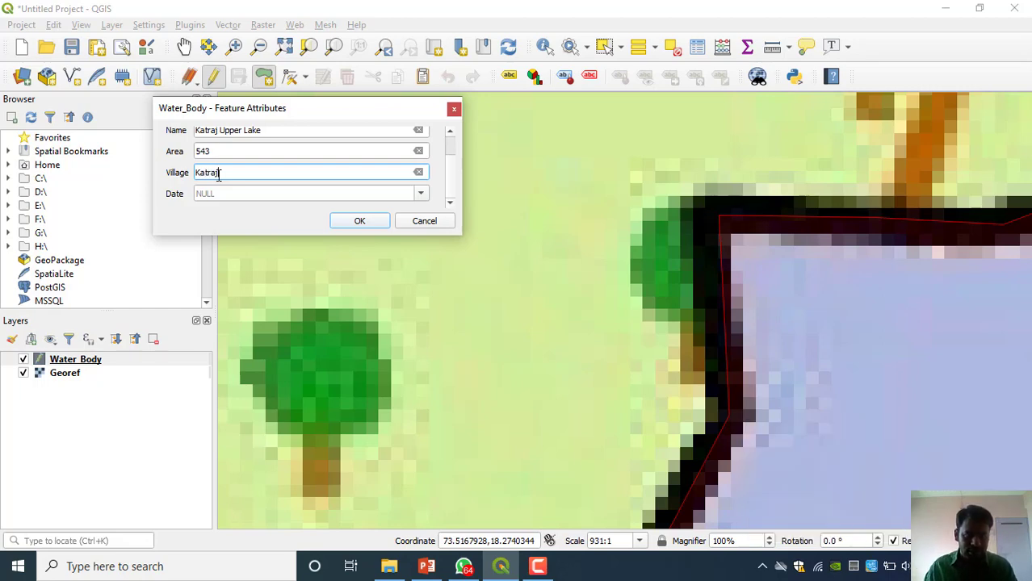
Set the new feature's Date to 2020-06-07 and accept the attributes of the upper lake polygon.
{"action": "left_click", "coordinate": [221, 195]}
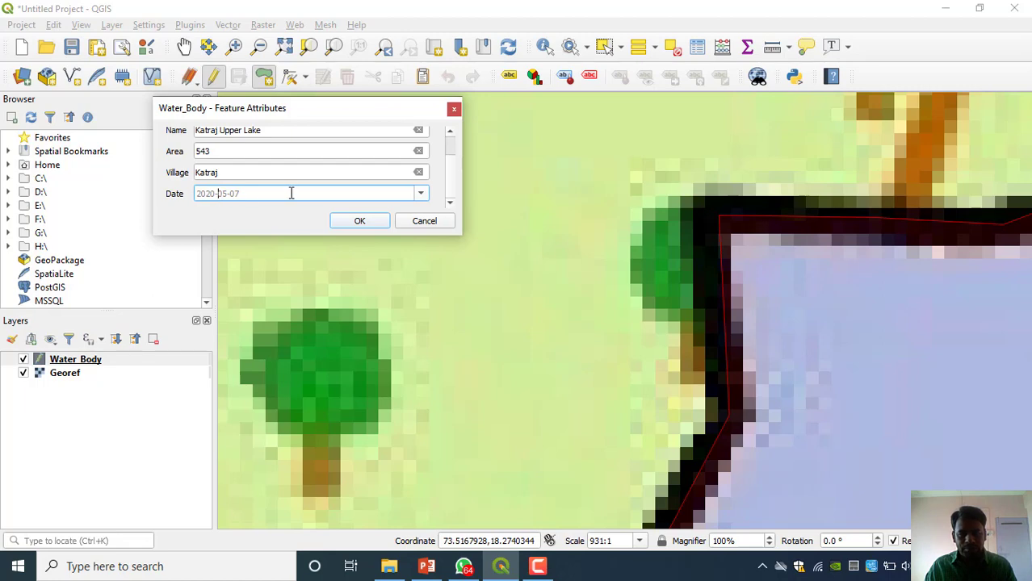
{"action": "left_click", "coordinate": [428, 198]}
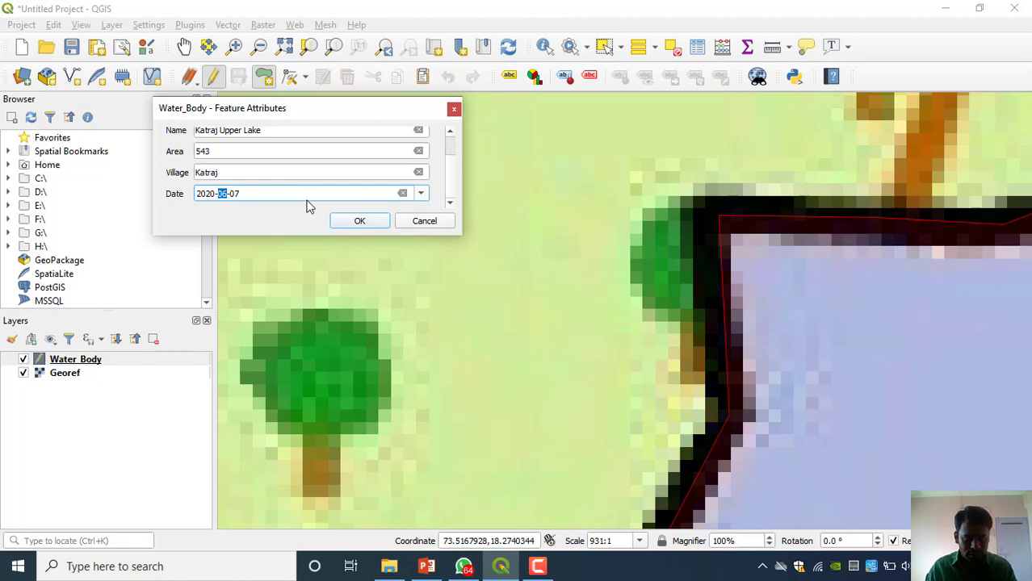
{"action": "left_click", "coordinate": [264, 193]}
{"action": "left_click_drag", "start_coordinate": [265, 192], "coordinate": [100, 191]}
{"action": "left_click", "coordinate": [248, 192]}
{"action": "double_click", "coordinate": [248, 193]}
{"action": "left_click", "coordinate": [272, 190]}
{"action": "left_click", "coordinate": [263, 193]}
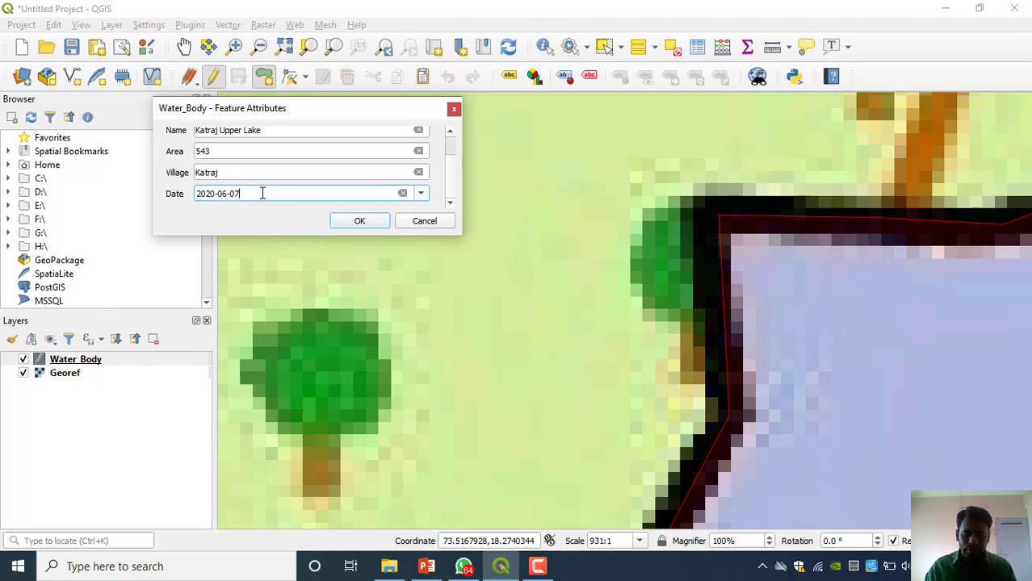
{"action": "key", "text": "BackSpace"}
{"action": "key", "text": "BackSpace"}
{"action": "type", "text": "07"}
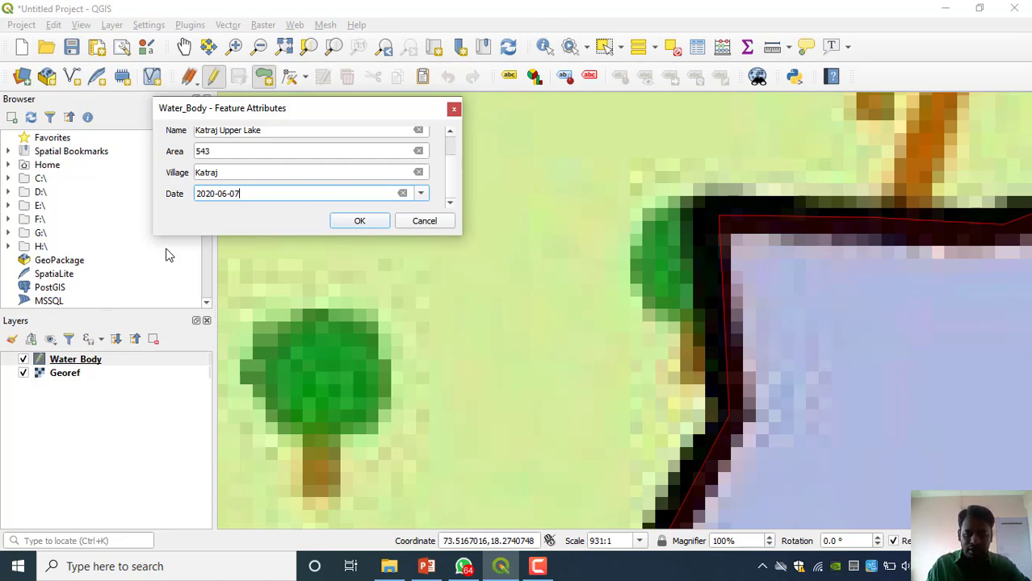
{"action": "left_click", "coordinate": [363, 223]}
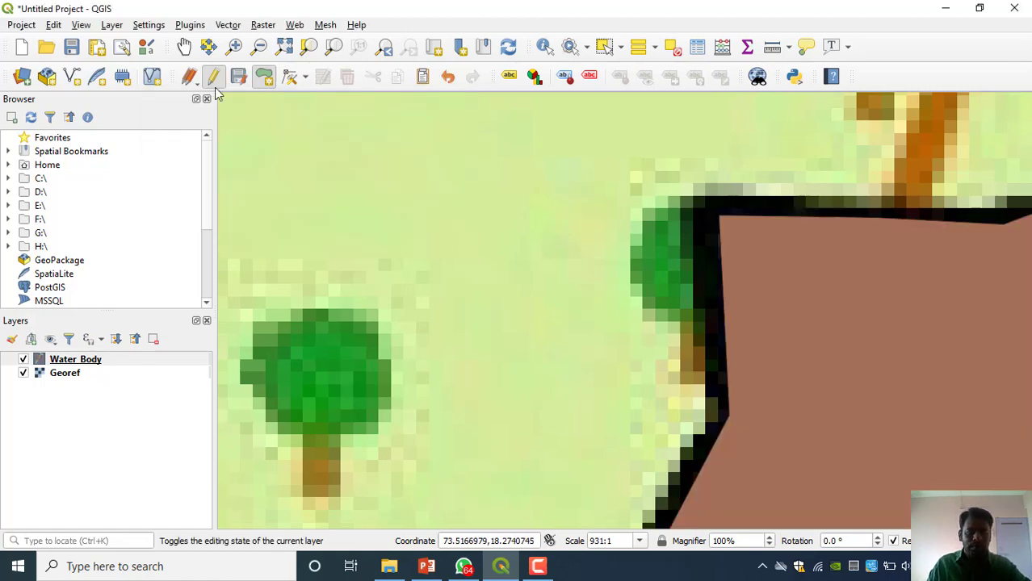
Examine the finished upper lake polygon in the full map and up close against its surroundings.
{"action": "left_click", "coordinate": [285, 46]}
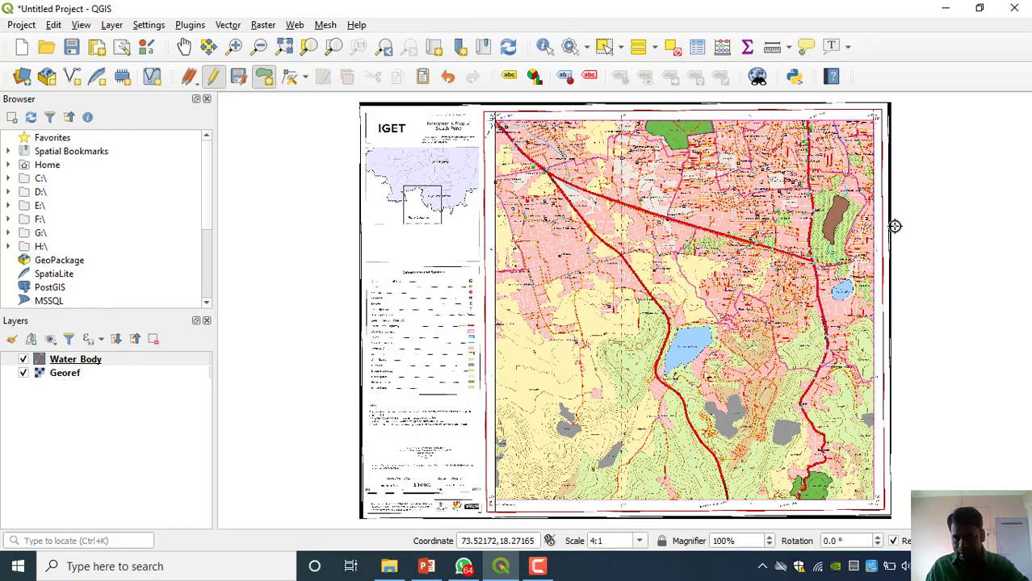
{"action": "left_click", "coordinate": [234, 46]}
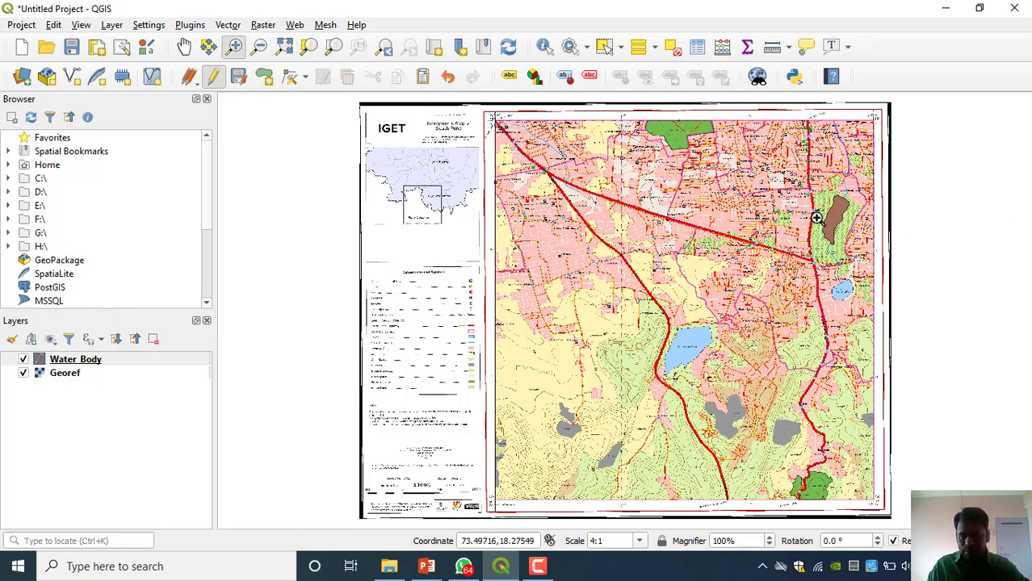
{"action": "left_click_drag", "start_coordinate": [819, 181], "coordinate": [856, 248]}
{"action": "left_click_drag", "start_coordinate": [567, 158], "coordinate": [696, 504]}
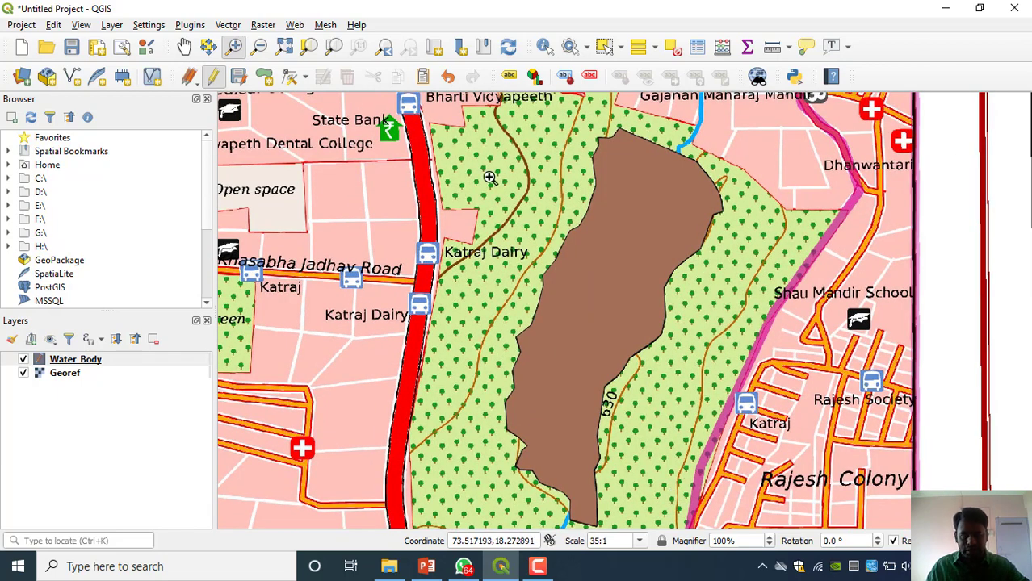
{"action": "left_click", "coordinate": [185, 47]}
{"action": "left_click_drag", "start_coordinate": [545, 276], "coordinate": [525, 248]}
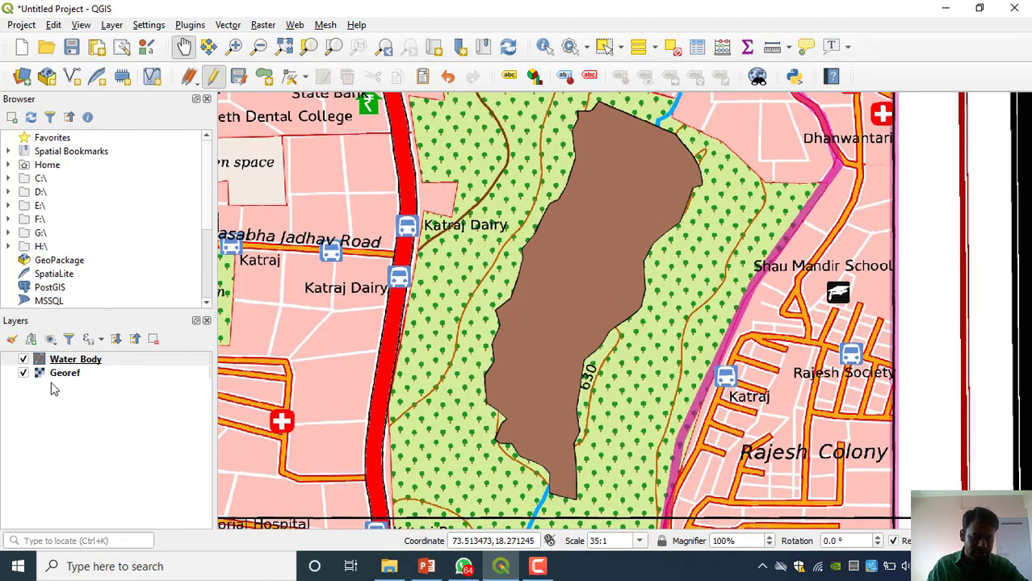
Check the lake polygon with the Georef layer hidden, and show Georef again to compare the polygon's edge with the mapped shore.
{"action": "left_click", "coordinate": [23, 373]}
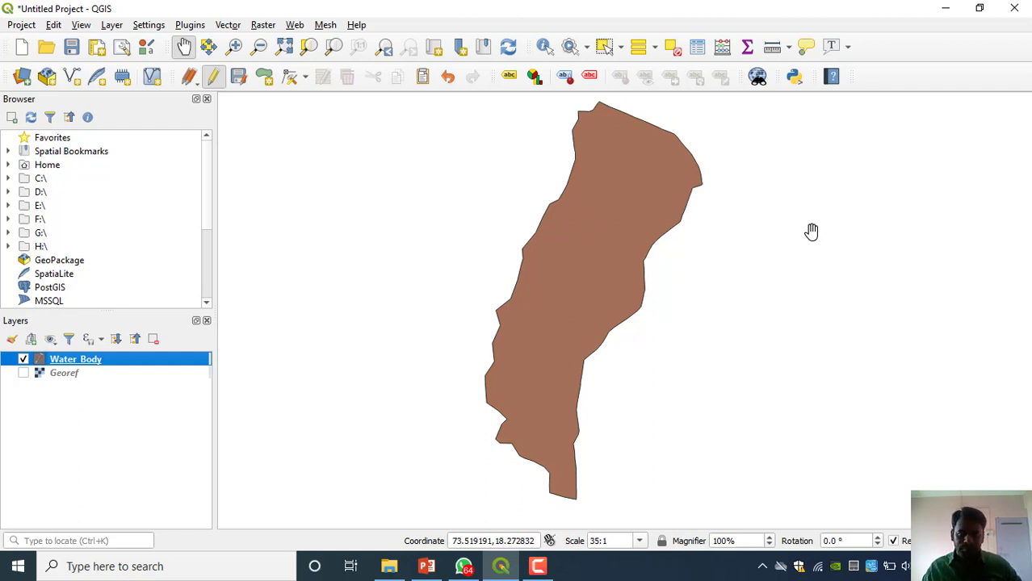
{"action": "left_click", "coordinate": [234, 46]}
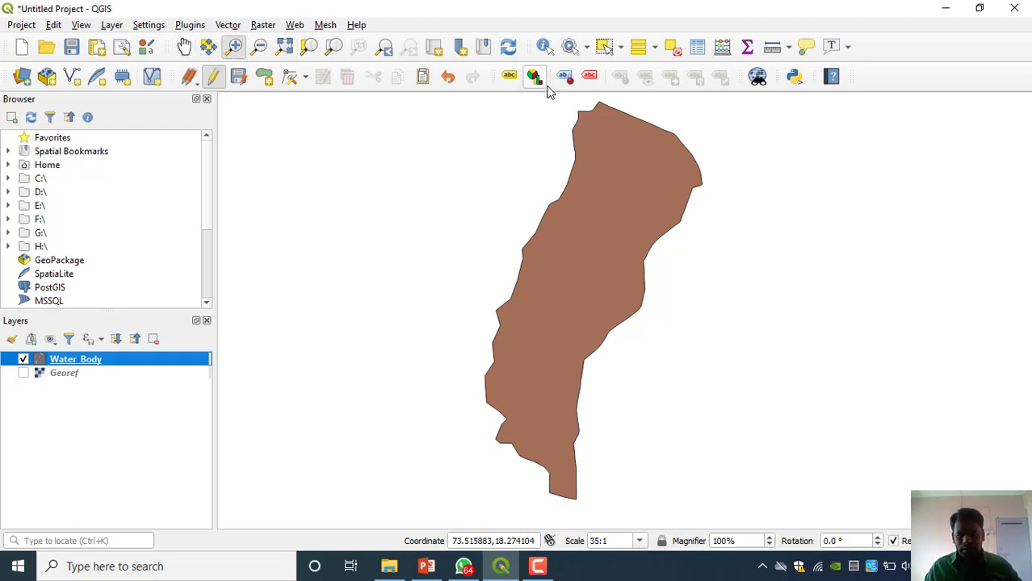
{"action": "left_click_drag", "start_coordinate": [523, 107], "coordinate": [660, 207]}
{"action": "left_click_drag", "start_coordinate": [448, 135], "coordinate": [687, 323]}
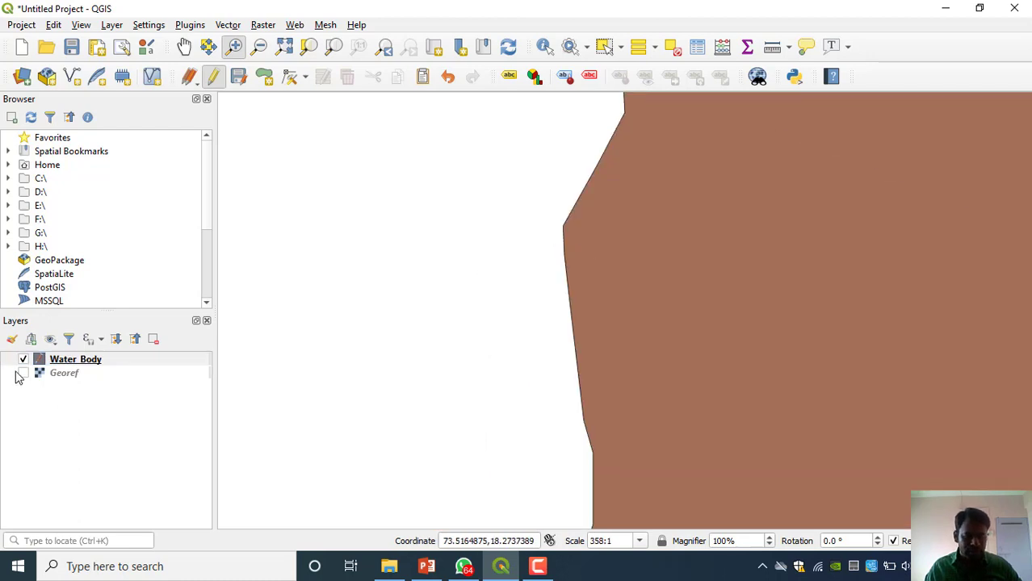
{"action": "left_click", "coordinate": [22, 373]}
{"action": "left_click_drag", "start_coordinate": [503, 158], "coordinate": [678, 305]}
{"action": "left_click_drag", "start_coordinate": [467, 223], "coordinate": [599, 334]}
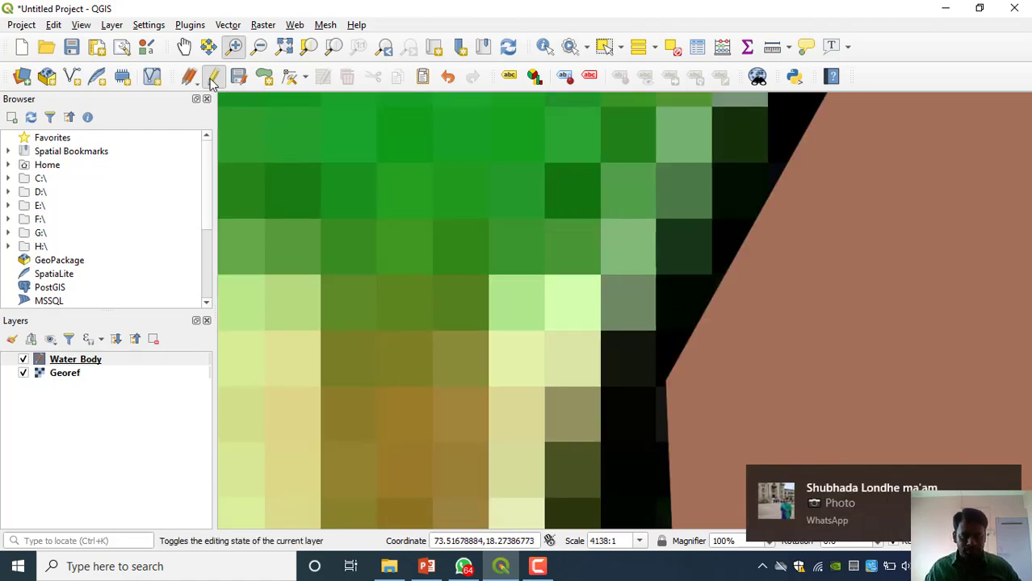
{"action": "left_click", "coordinate": [283, 48]}
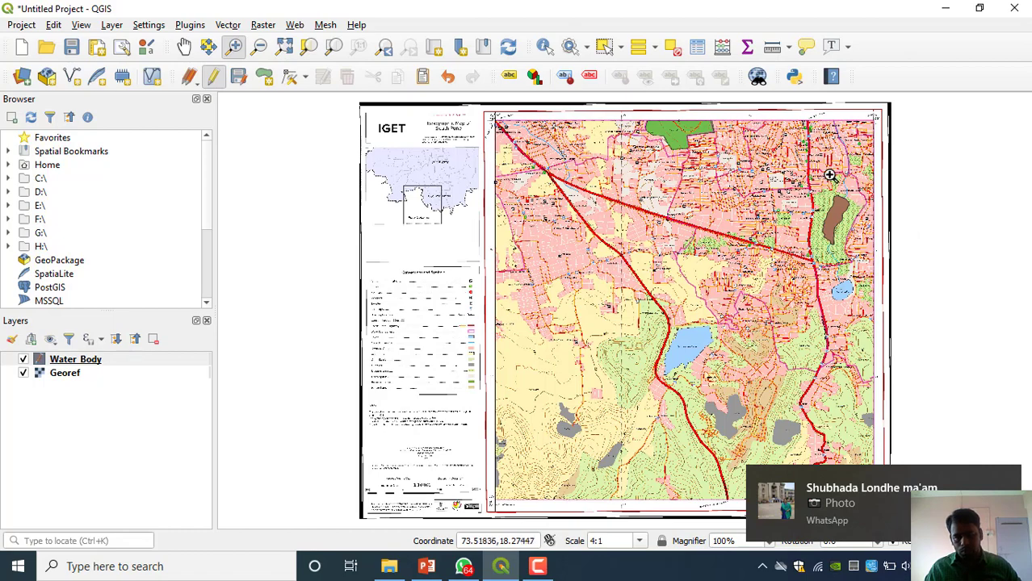
{"action": "left_click_drag", "start_coordinate": [828, 180], "coordinate": [861, 280]}
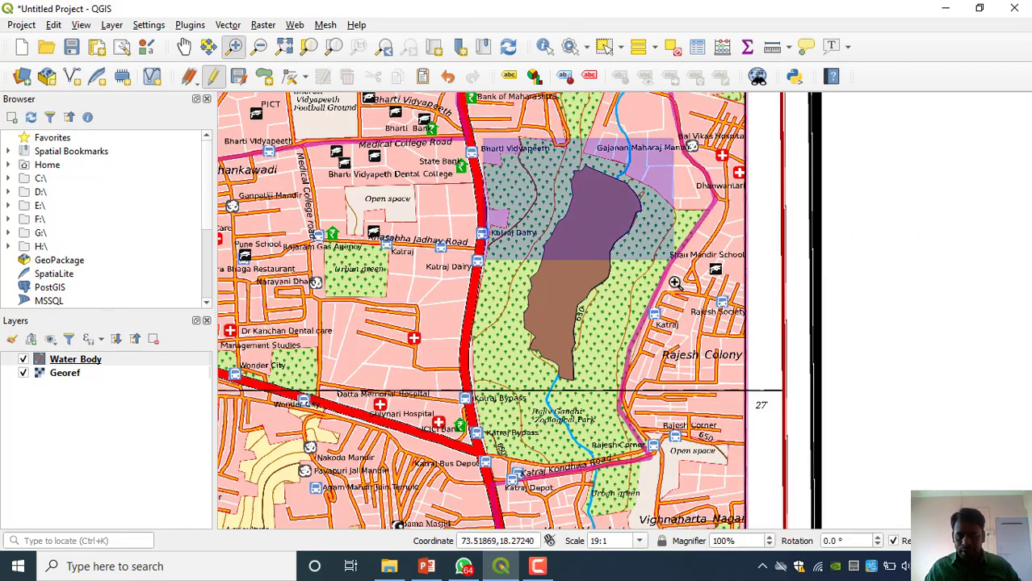
{"action": "left_click", "coordinate": [540, 270]}
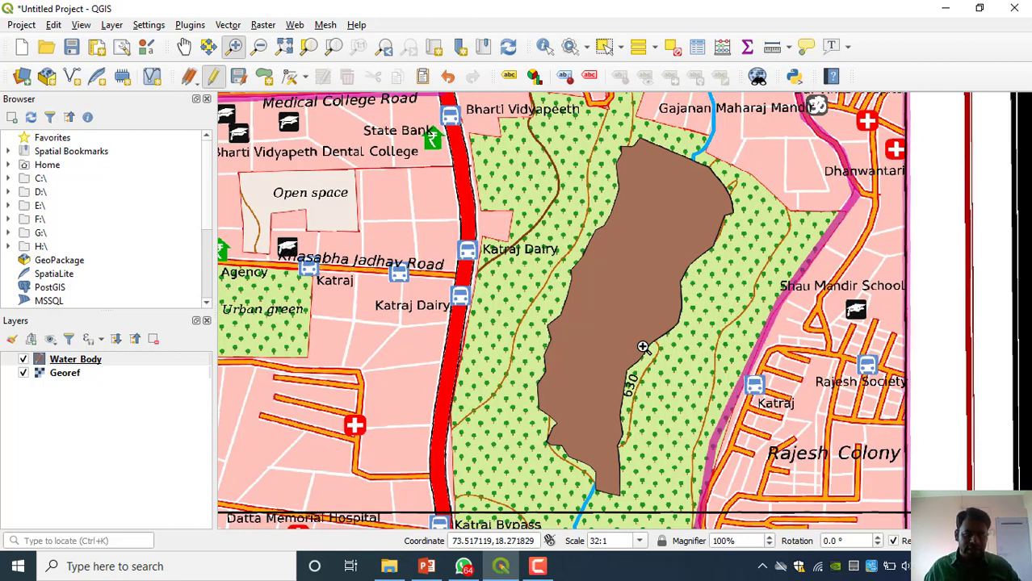
Stop editing the Water_Body layer and save its changes.
{"action": "left_click", "coordinate": [186, 48]}
{"action": "left_click_drag", "start_coordinate": [574, 378], "coordinate": [490, 50]}
{"action": "scroll", "coordinate": [611, 347], "scroll_direction": "down", "scroll_amount": 3}
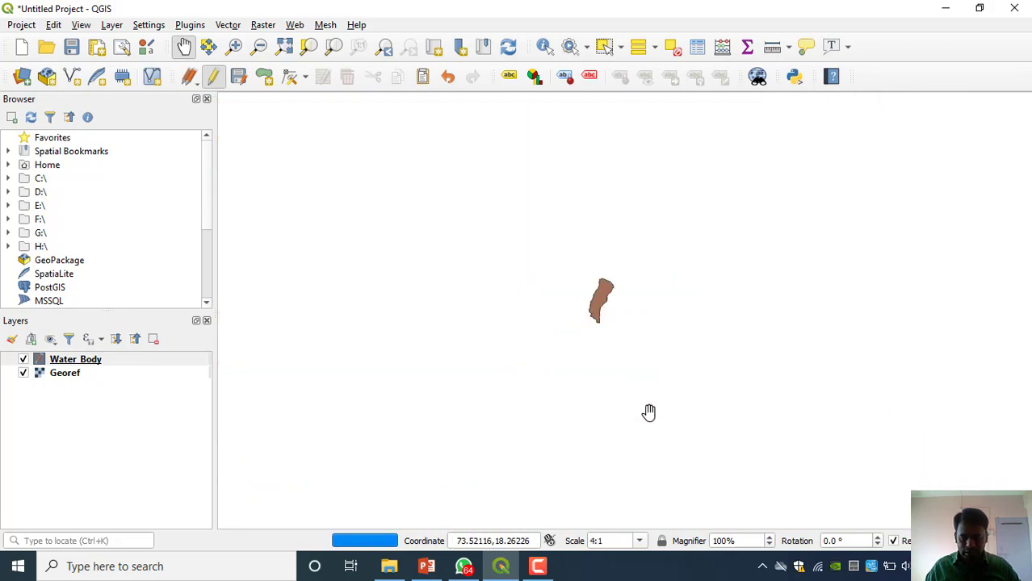
{"action": "left_click_drag", "start_coordinate": [603, 414], "coordinate": [577, 366]}
{"action": "scroll", "coordinate": [573, 328], "scroll_direction": "up", "scroll_amount": 3}
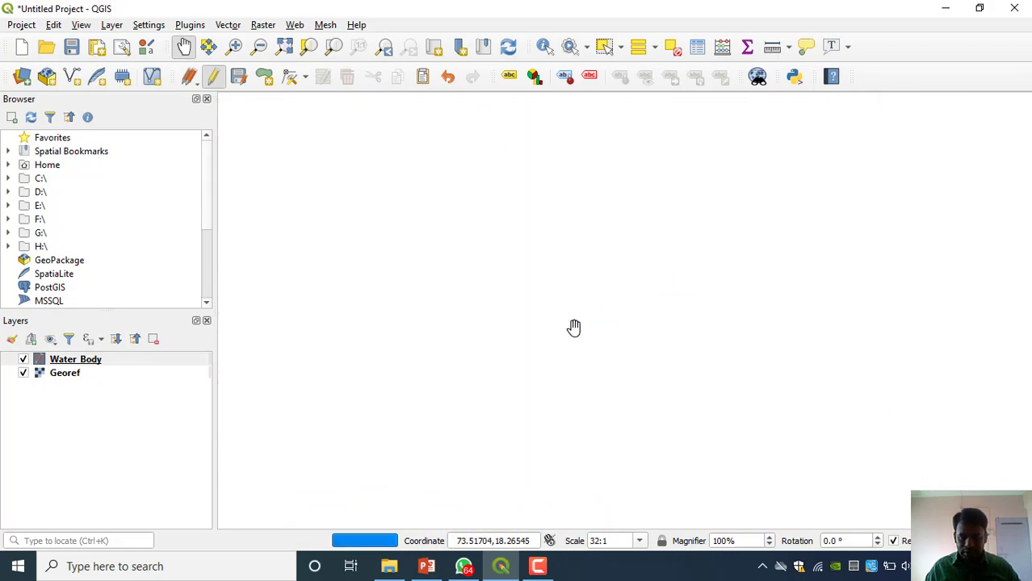
{"action": "left_click_drag", "start_coordinate": [695, 275], "coordinate": [677, 339]}
{"action": "scroll", "coordinate": [677, 339], "scroll_direction": "up", "scroll_amount": 2}
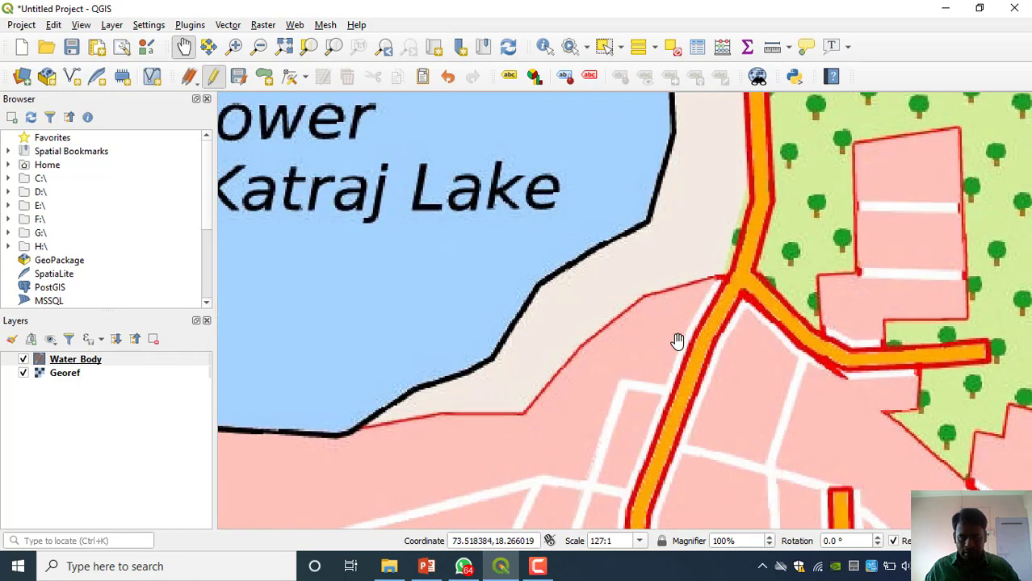
{"action": "scroll", "coordinate": [684, 387], "scroll_direction": "down", "scroll_amount": 1}
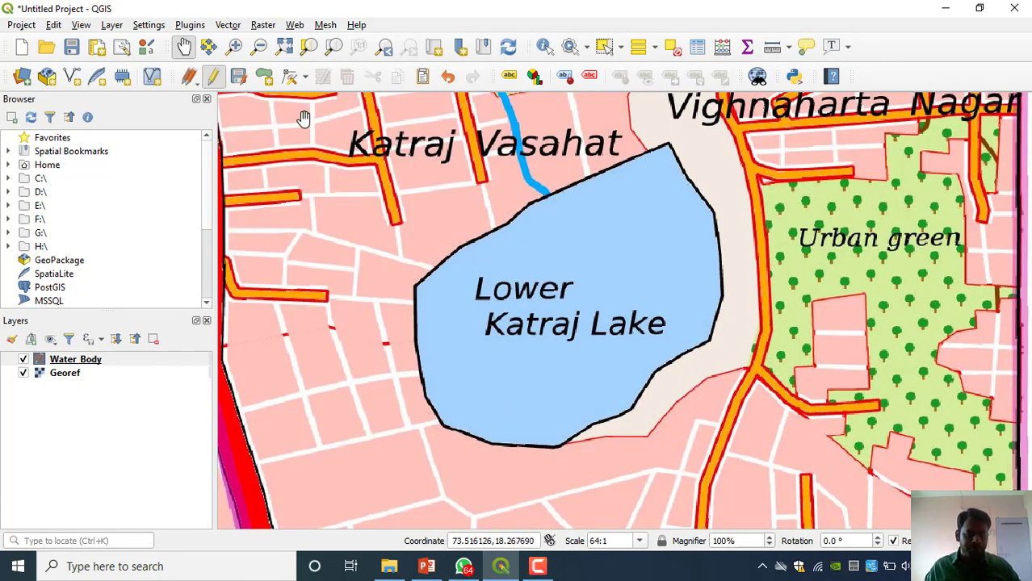
{"action": "left_click", "coordinate": [215, 81]}
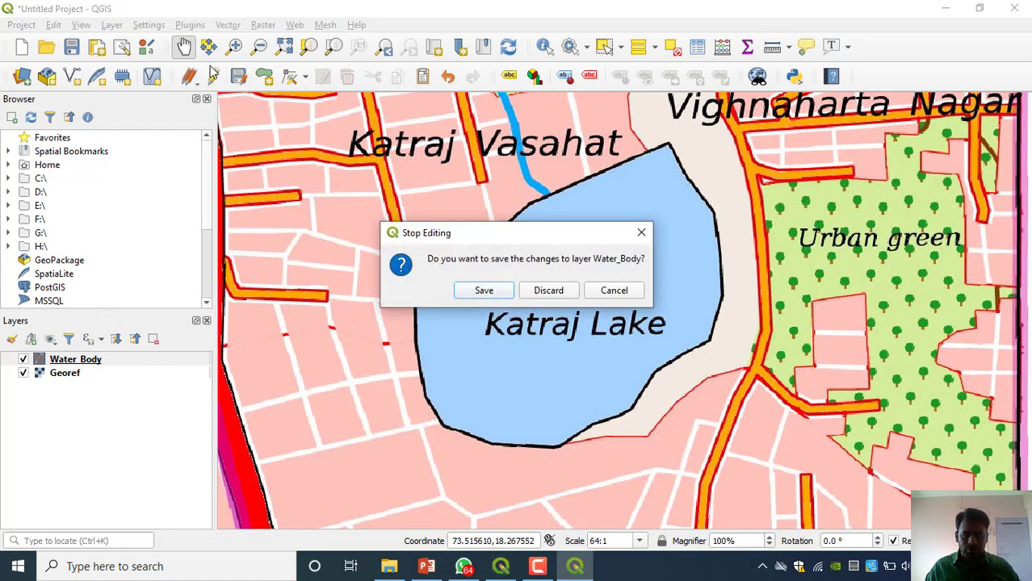
{"action": "left_click", "coordinate": [484, 291]}
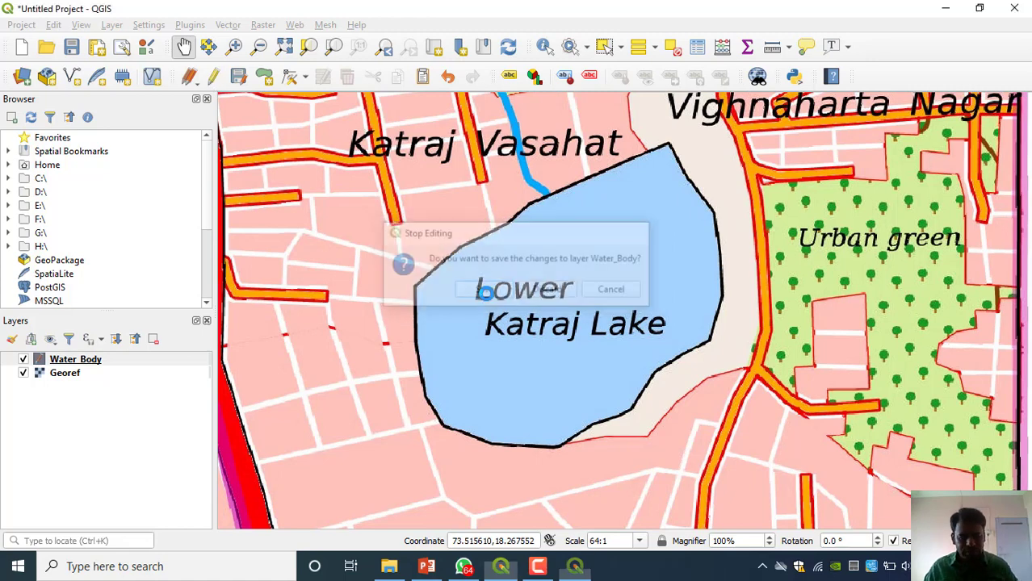
Reopen Water_Body for editing and digitize Lower Katraj Lake as a polygon, clockwise along its black outline from the western corner.
{"action": "left_click", "coordinate": [216, 79]}
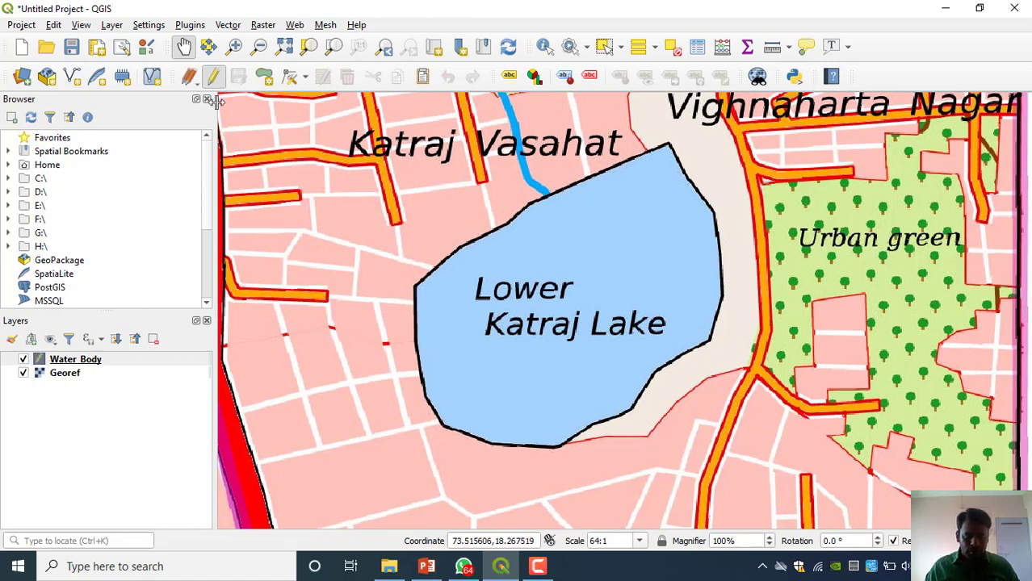
{"action": "left_click", "coordinate": [264, 76]}
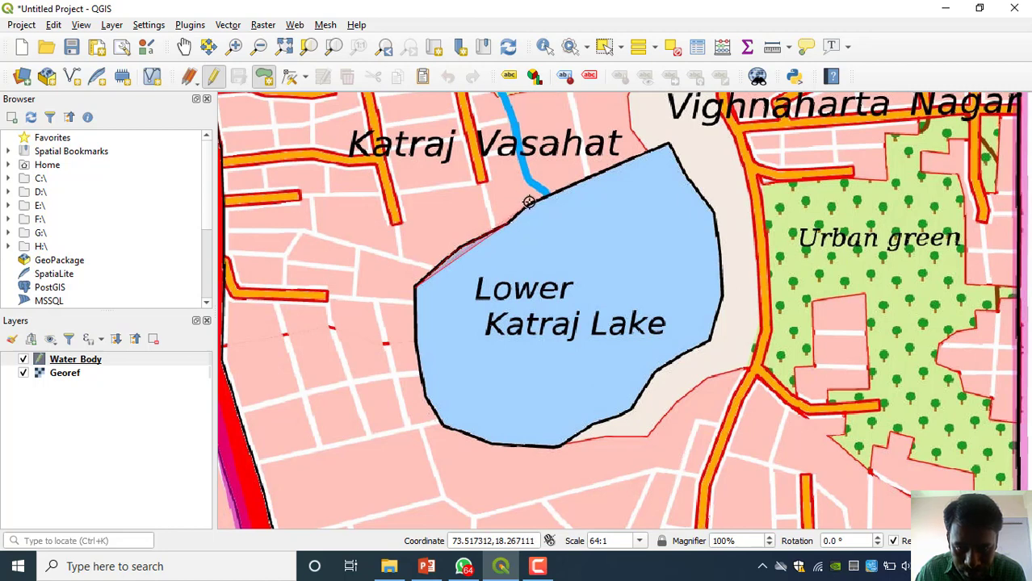
{"action": "left_click", "coordinate": [528, 202]}
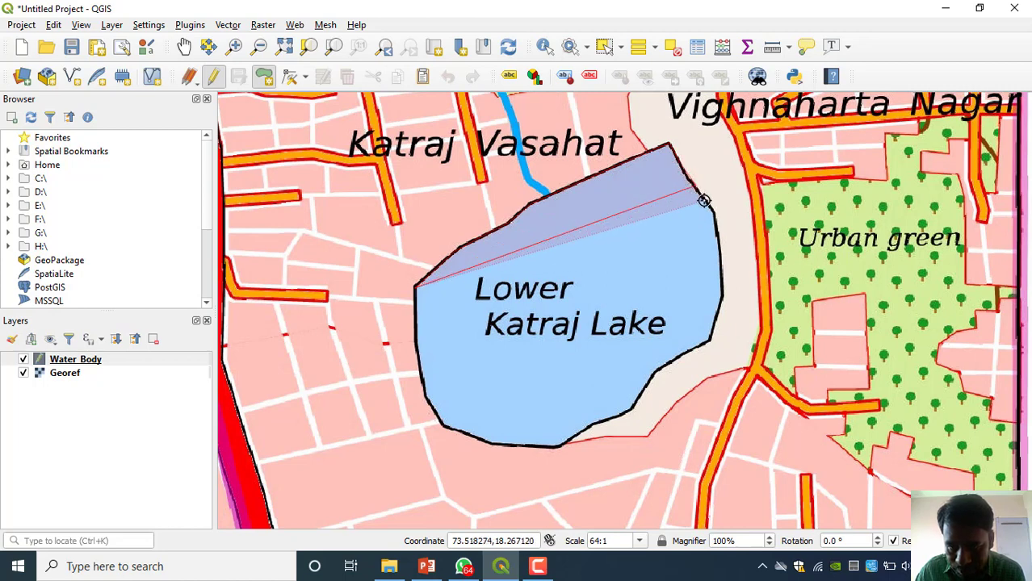
{"action": "left_click", "coordinate": [719, 239]}
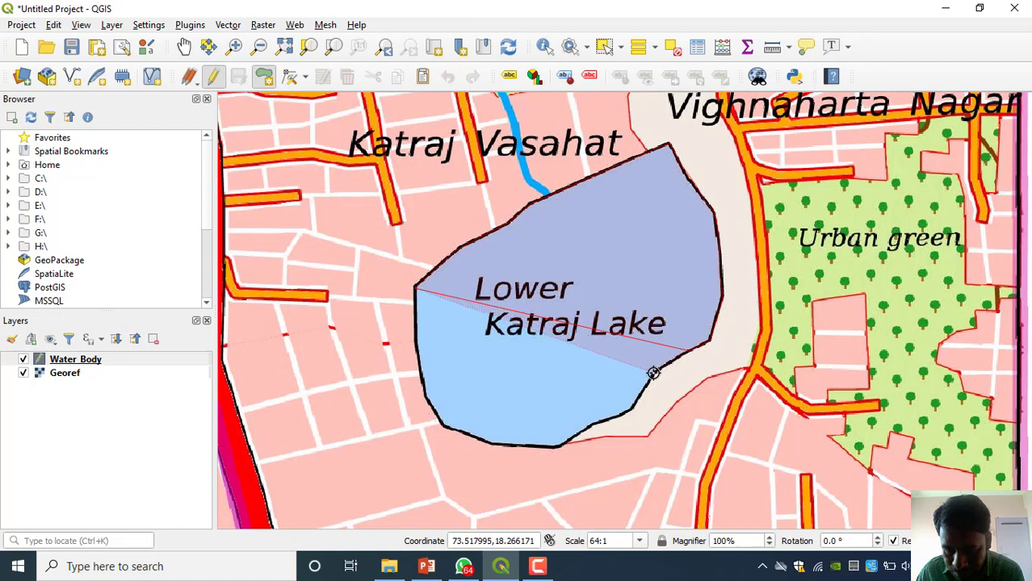
{"action": "left_click", "coordinate": [652, 372]}
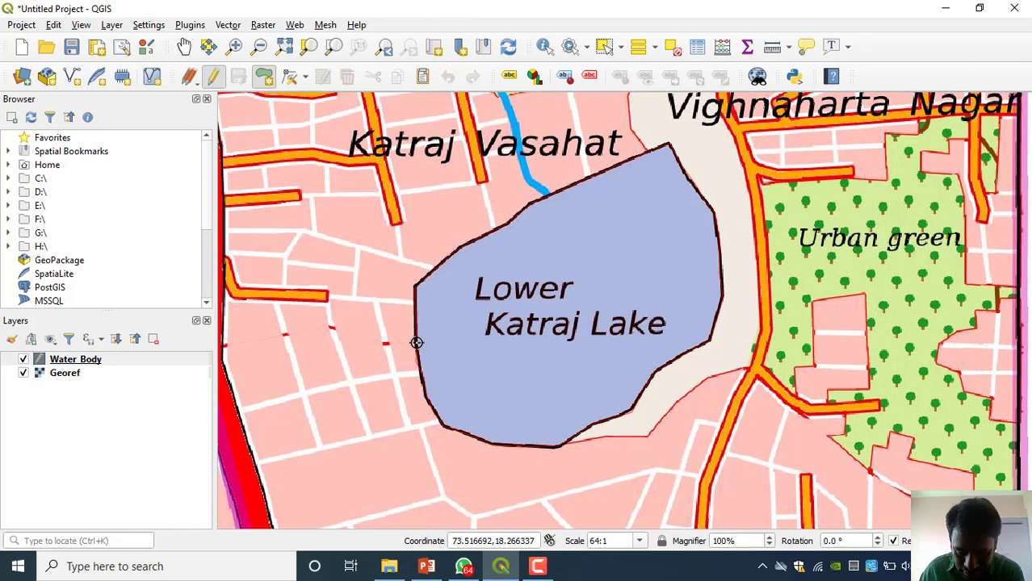
{"action": "right_click", "coordinate": [416, 343]}
Set the new feature's id to 02 and its Name to Lower Katraj Lake.
{"action": "type", "text": "02"}
{"action": "left_click", "coordinate": [239, 166]}
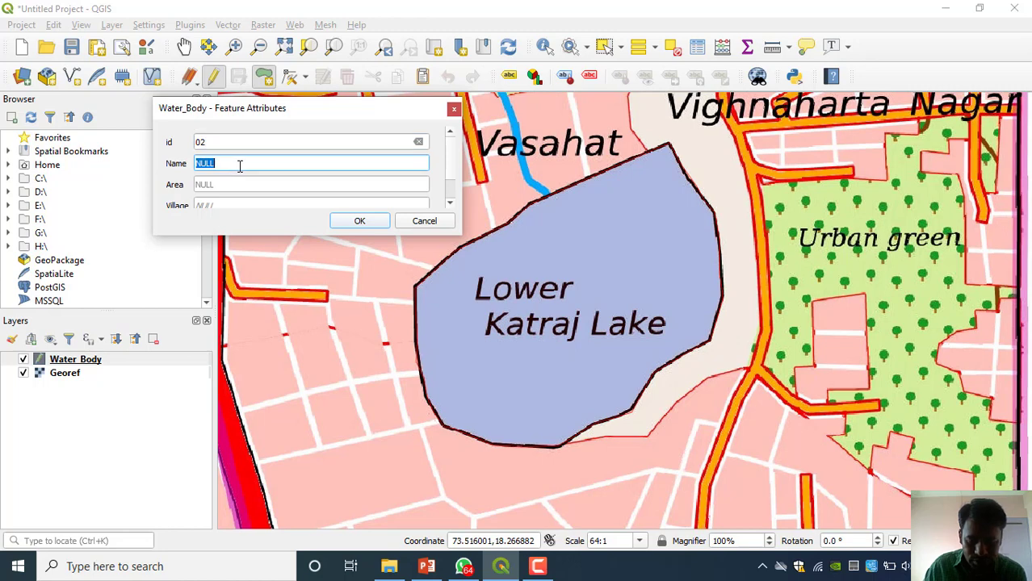
{"action": "type", "text": "Lower Katraj Lake"}
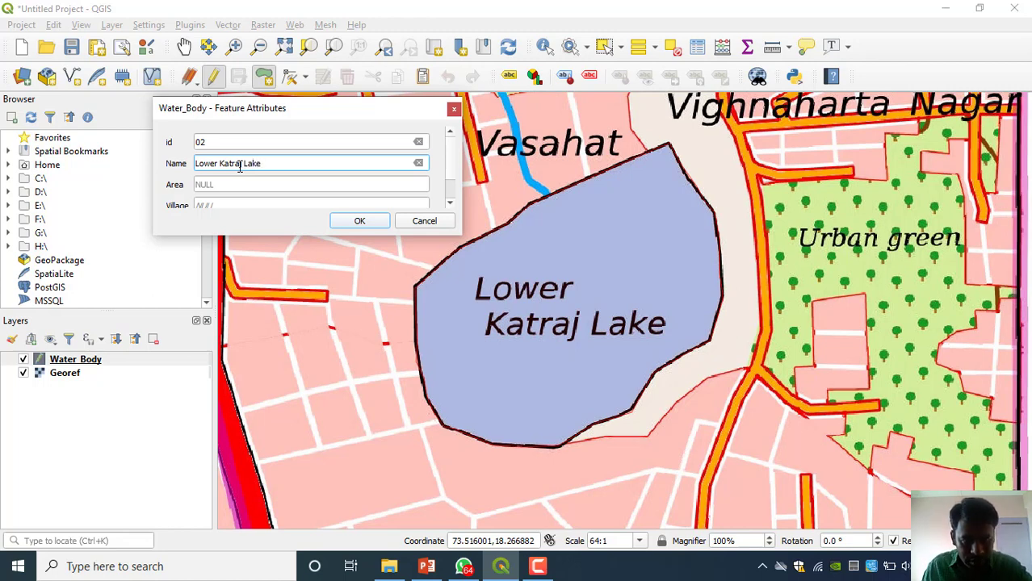
Set the Area of the Lower Katraj Lake feature to 125, leaving its Village empty.
{"action": "left_click", "coordinate": [240, 185]}
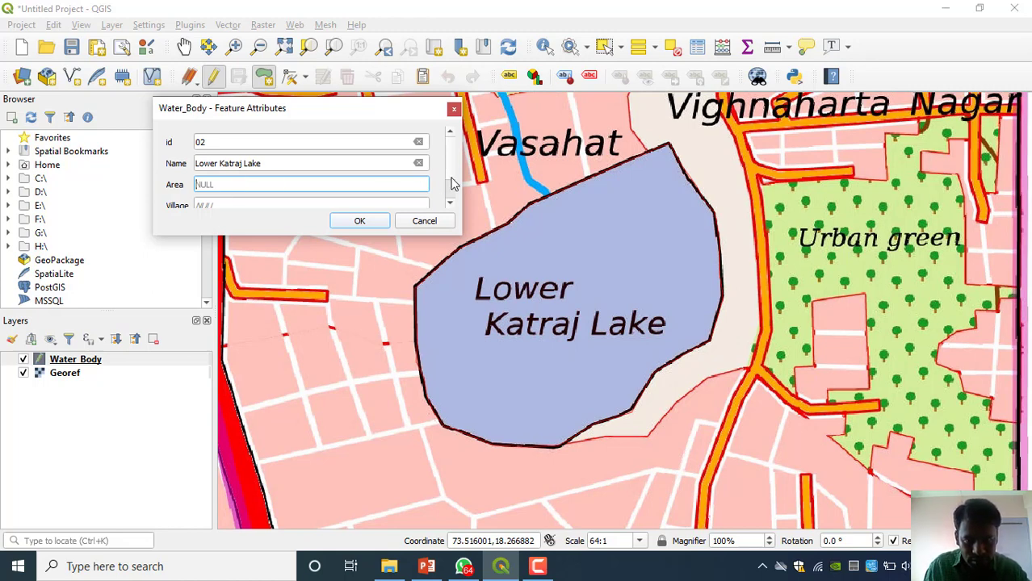
{"action": "scroll", "coordinate": [453, 183], "scroll_direction": "down", "scroll_amount": 2}
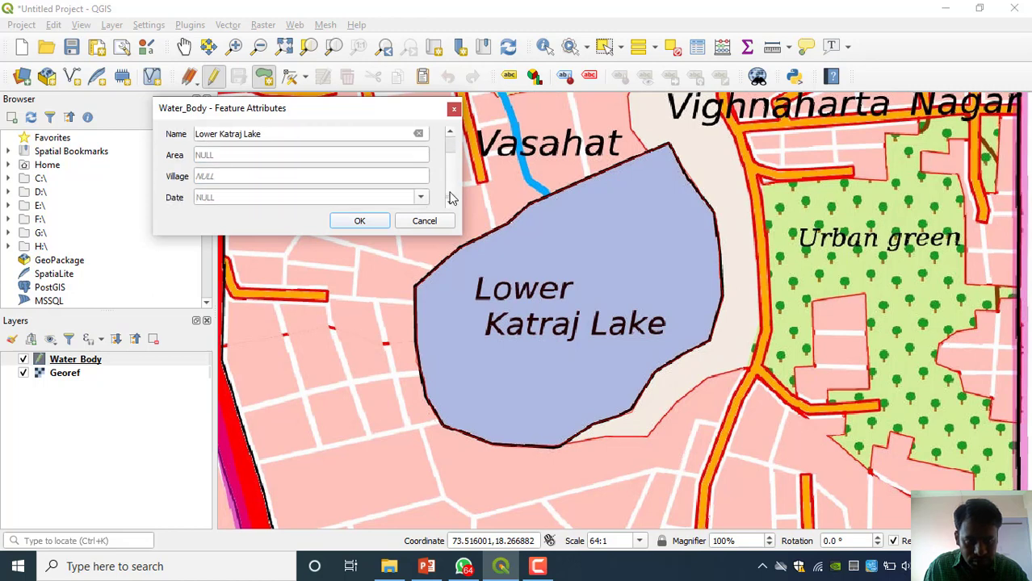
{"action": "left_click", "coordinate": [255, 158]}
{"action": "left_click", "coordinate": [247, 176]}
{"action": "type", "text": "c"}
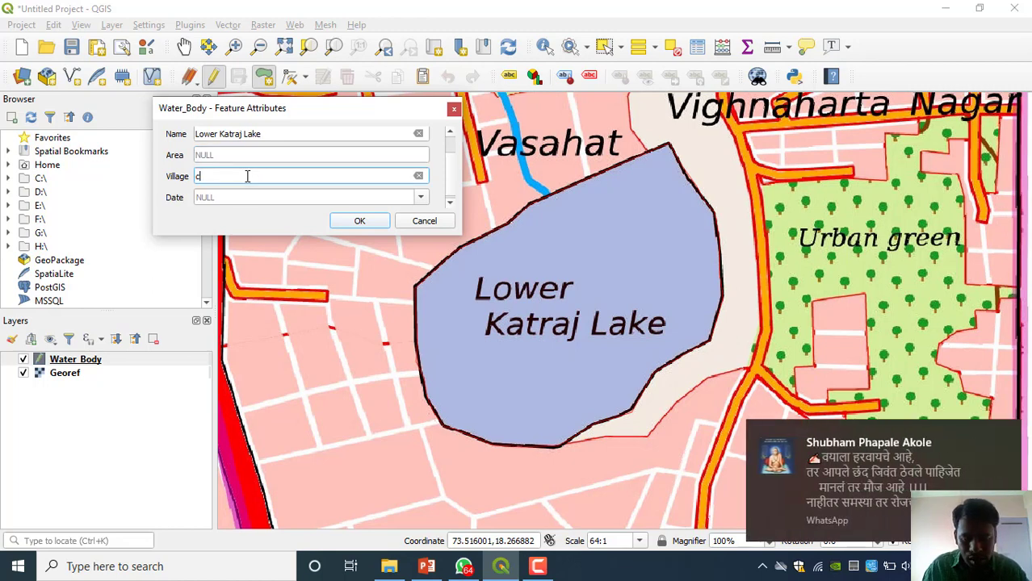
{"action": "left_click", "coordinate": [214, 155]}
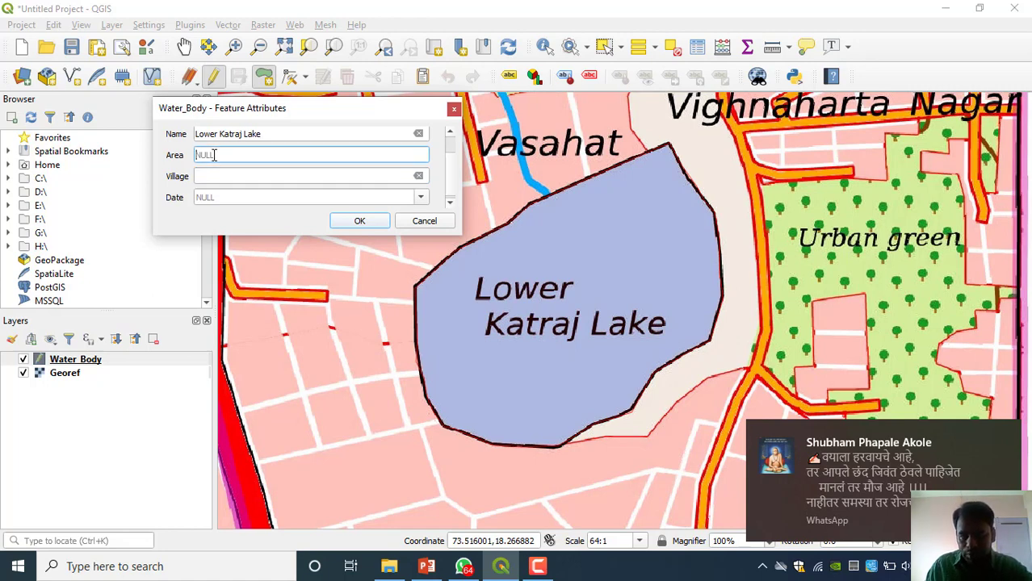
{"action": "type", "text": "635"}
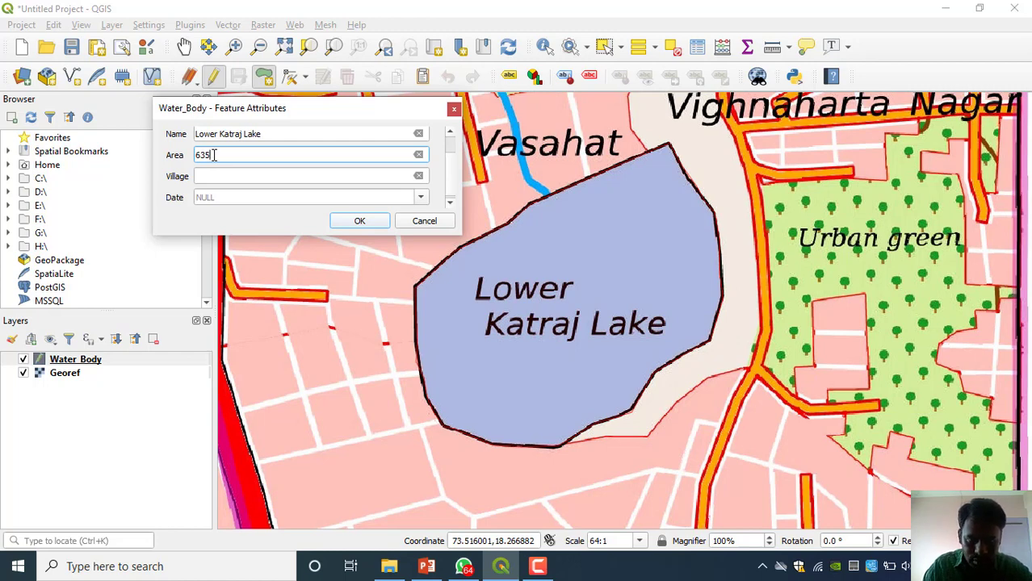
{"action": "type", "text": "3"}
{"action": "key", "text": "BackSpace"}
{"action": "key", "text": "BackSpace"}
{"action": "type", "text": "125"}
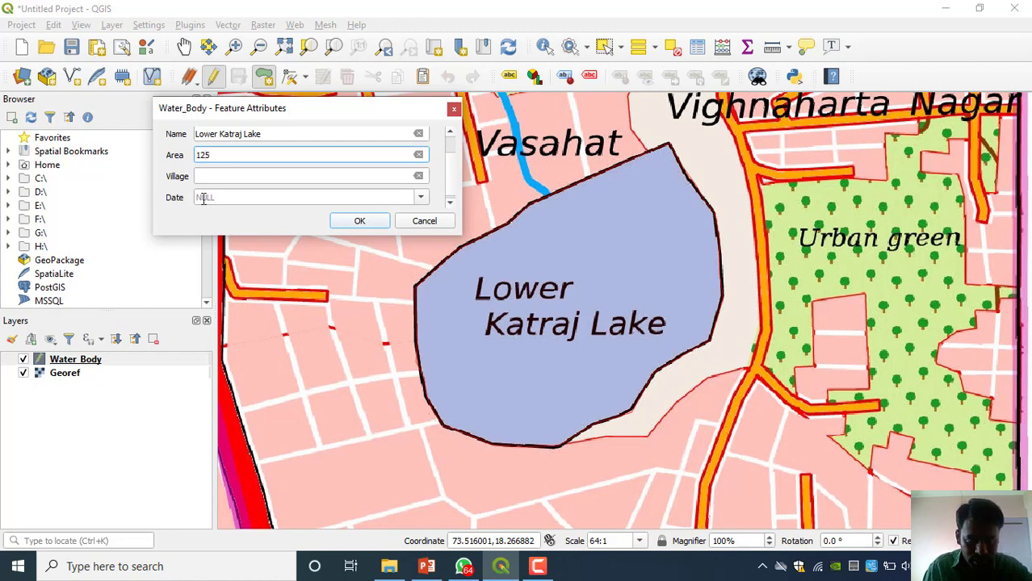
Set the Lower Katraj Lake feature's Village to Katraj and its Date to 2020-05-07, and accept the attributes.
{"action": "left_click", "coordinate": [214, 179]}
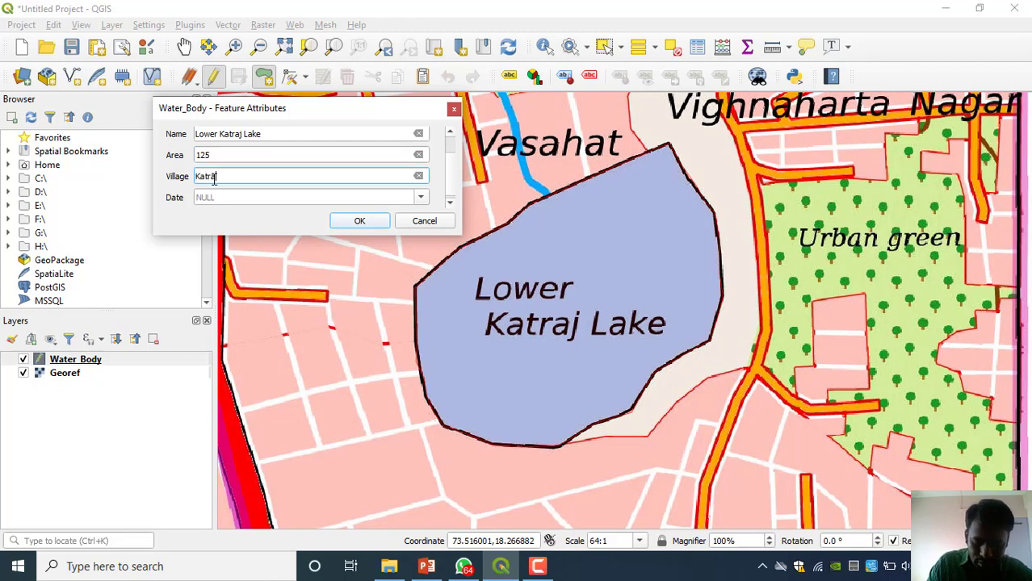
{"action": "type", "text": "Katraj"}
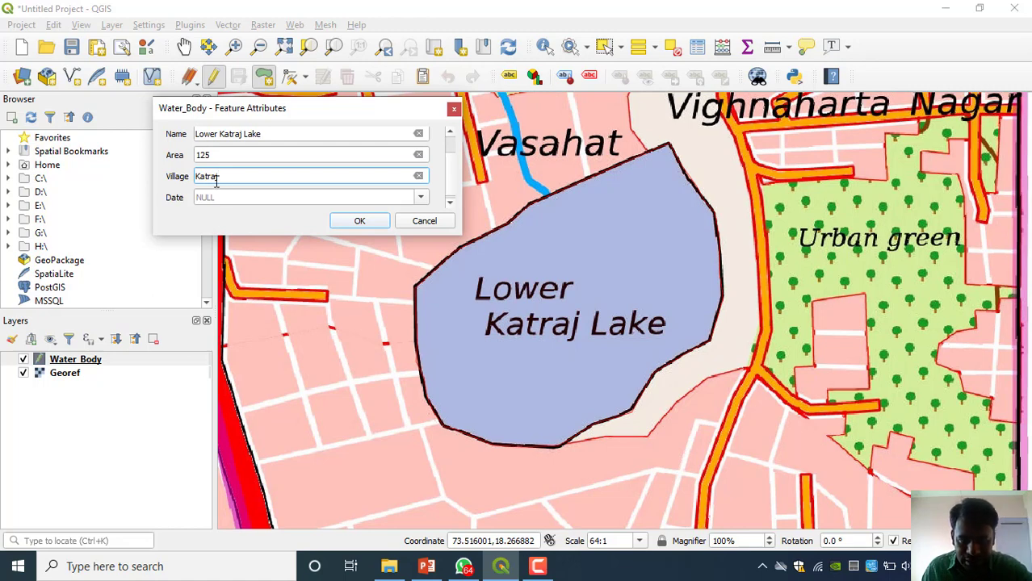
{"action": "key", "text": "Tab"}
{"action": "left_click", "coordinate": [421, 197]}
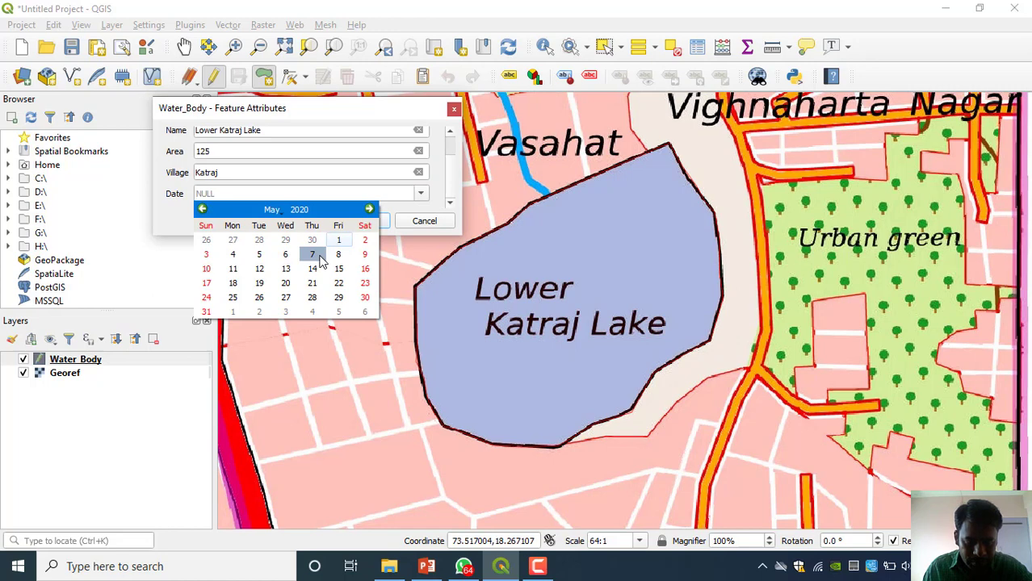
{"action": "left_click", "coordinate": [313, 255]}
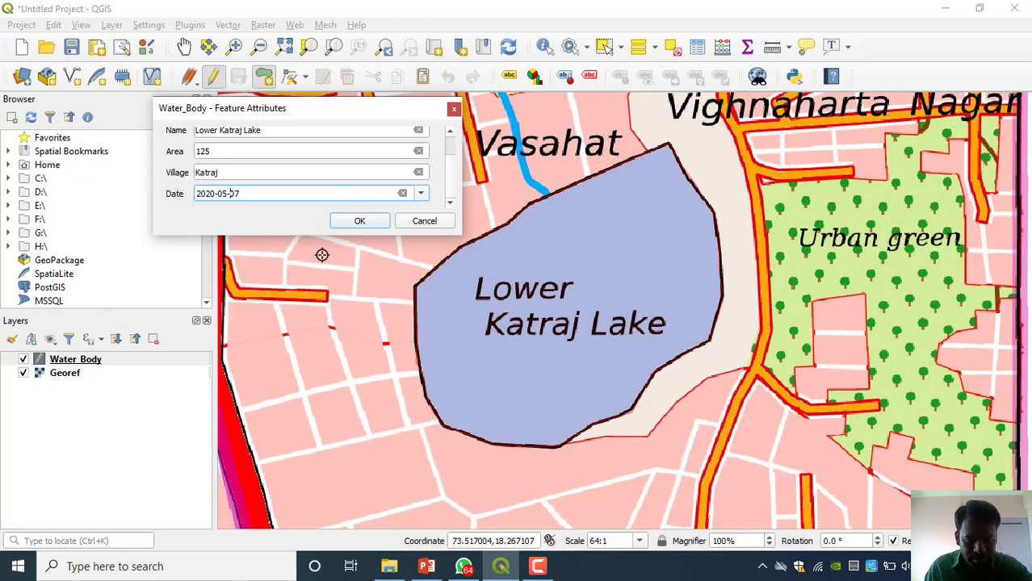
{"action": "left_click", "coordinate": [360, 222]}
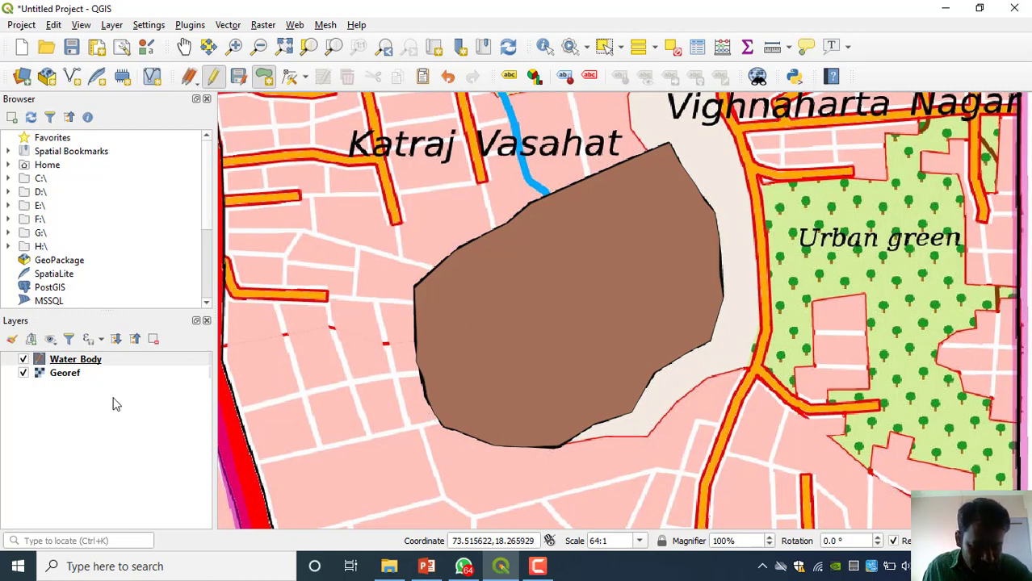
Hide the Georef map and view the two digitized lake polygons on their own.
{"action": "left_click", "coordinate": [23, 373]}
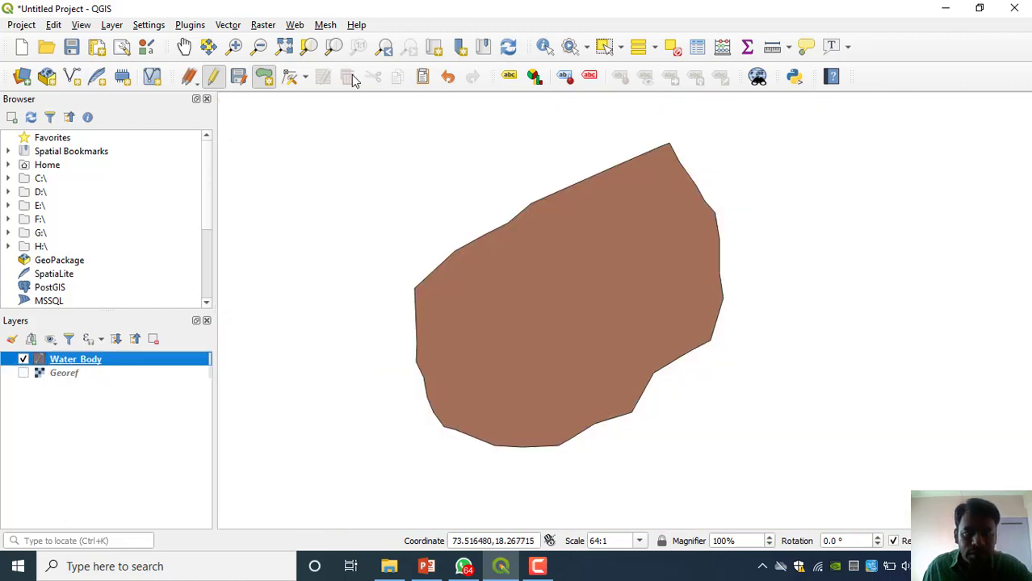
{"action": "left_click", "coordinate": [288, 46]}
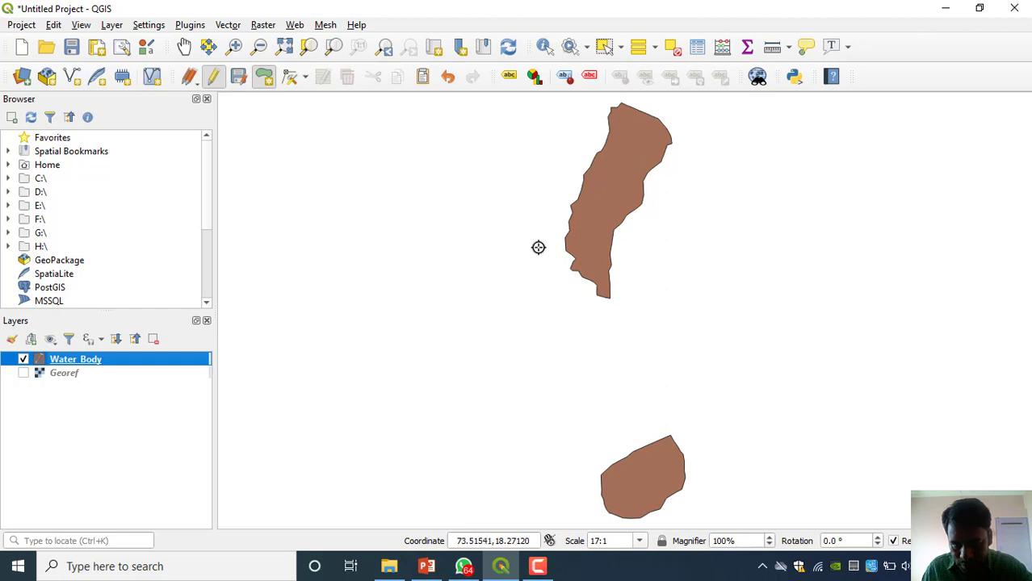
{"action": "left_click", "coordinate": [236, 46]}
{"action": "left_click_drag", "start_coordinate": [521, 232], "coordinate": [747, 477]}
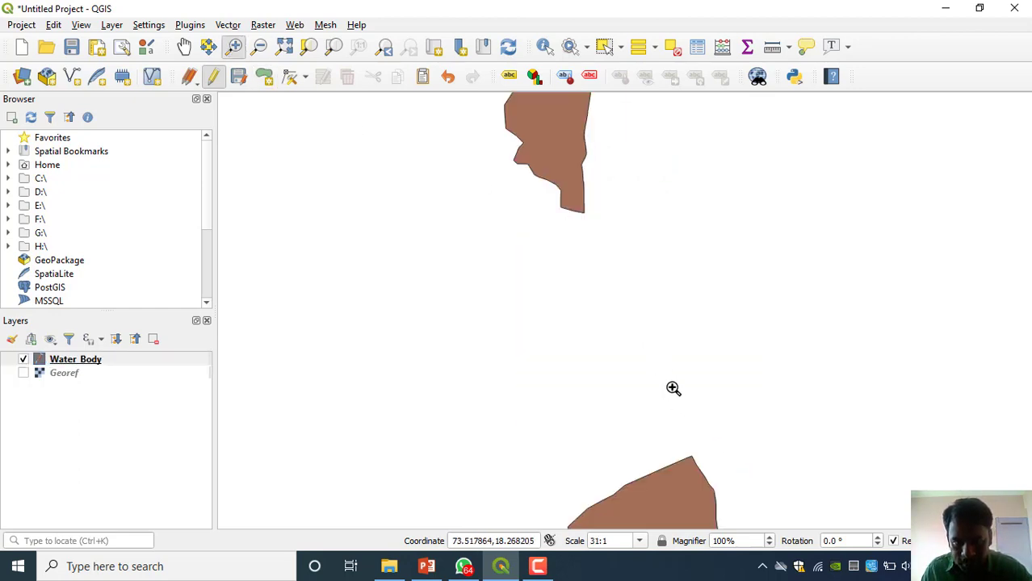
{"action": "left_click", "coordinate": [185, 46]}
{"action": "mouse_move", "coordinate": [682, 339]}
{"action": "left_mouse_down"}
{"action": "mouse_move", "coordinate": [664, 290]}
{"action": "mouse_move", "coordinate": [689, 352]}
{"action": "mouse_move", "coordinate": [664, 335]}
{"action": "left_mouse_up"}
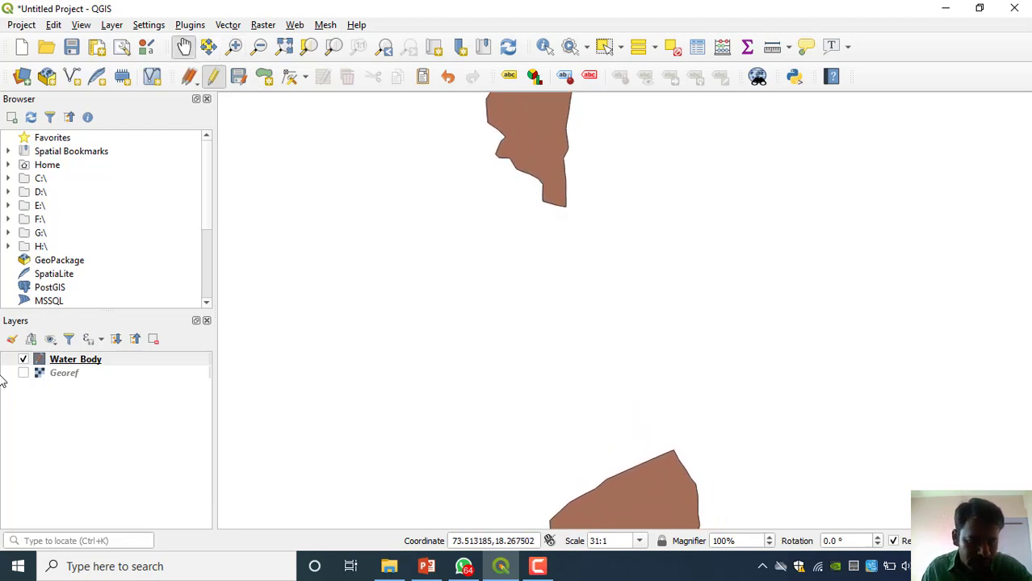
Show the Georef map again and examine how closely the Lower Katraj Lake polygon follows the black outline.
{"action": "left_click", "coordinate": [16, 375]}
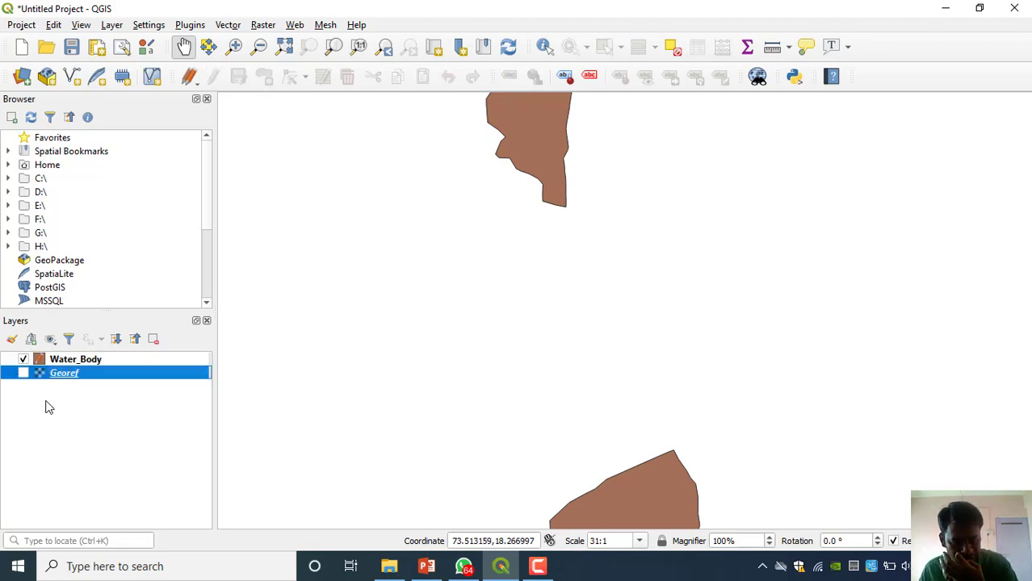
{"action": "left_click", "coordinate": [23, 373]}
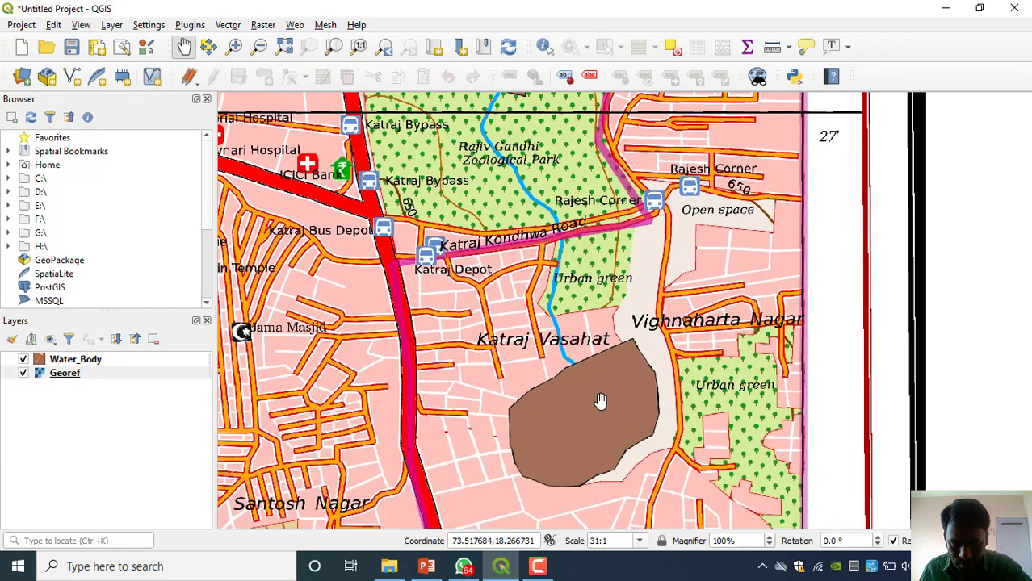
{"action": "left_click", "coordinate": [234, 46]}
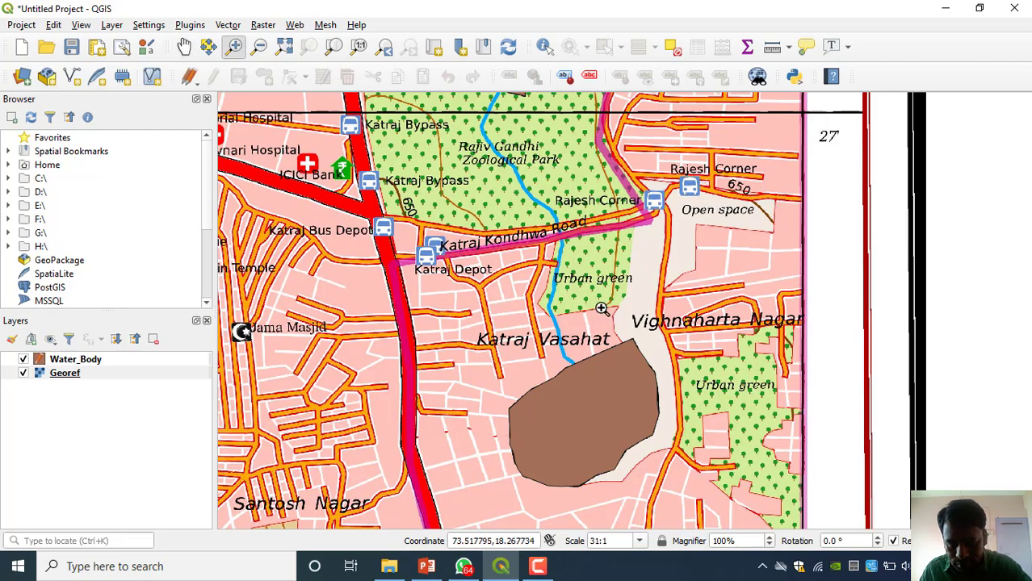
{"action": "left_click_drag", "start_coordinate": [606, 306], "coordinate": [714, 453]}
{"action": "left_click_drag", "start_coordinate": [478, 186], "coordinate": [708, 455]}
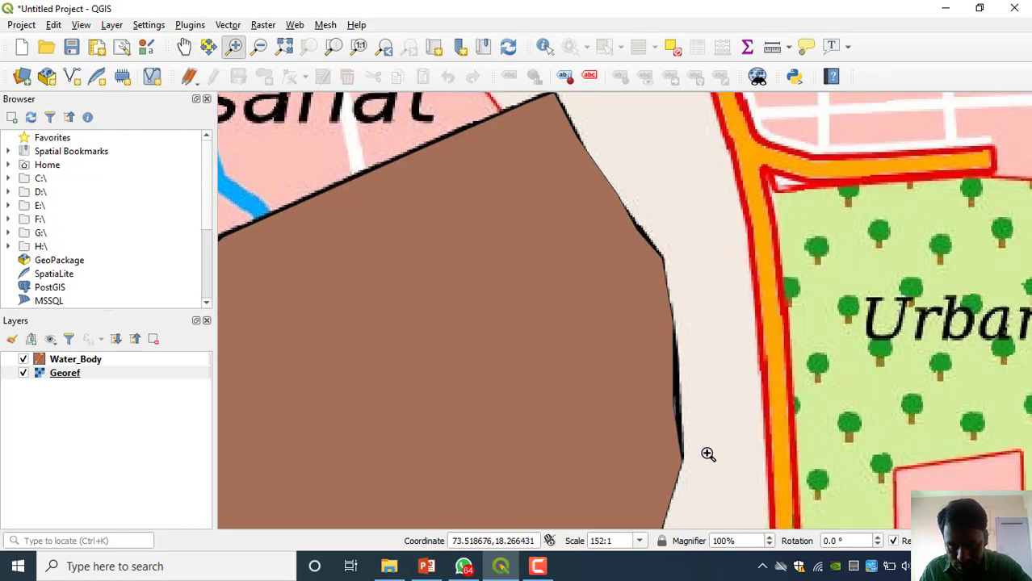
{"action": "left_click_drag", "start_coordinate": [651, 353], "coordinate": [691, 422]}
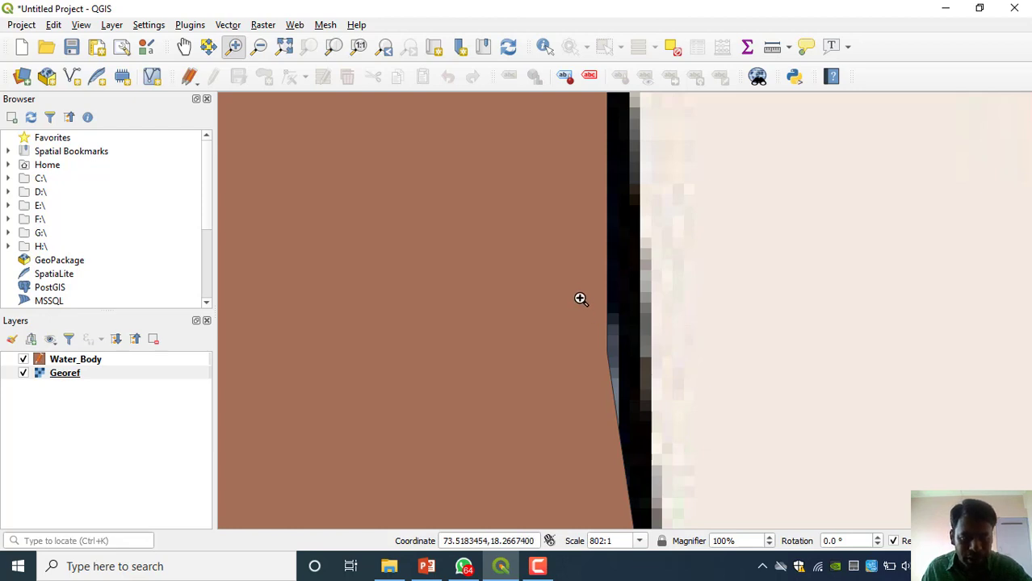
{"action": "left_click", "coordinate": [183, 48]}
{"action": "left_click_drag", "start_coordinate": [629, 423], "coordinate": [702, 355]}
{"action": "left_click_drag", "start_coordinate": [987, 376], "coordinate": [629, 215]}
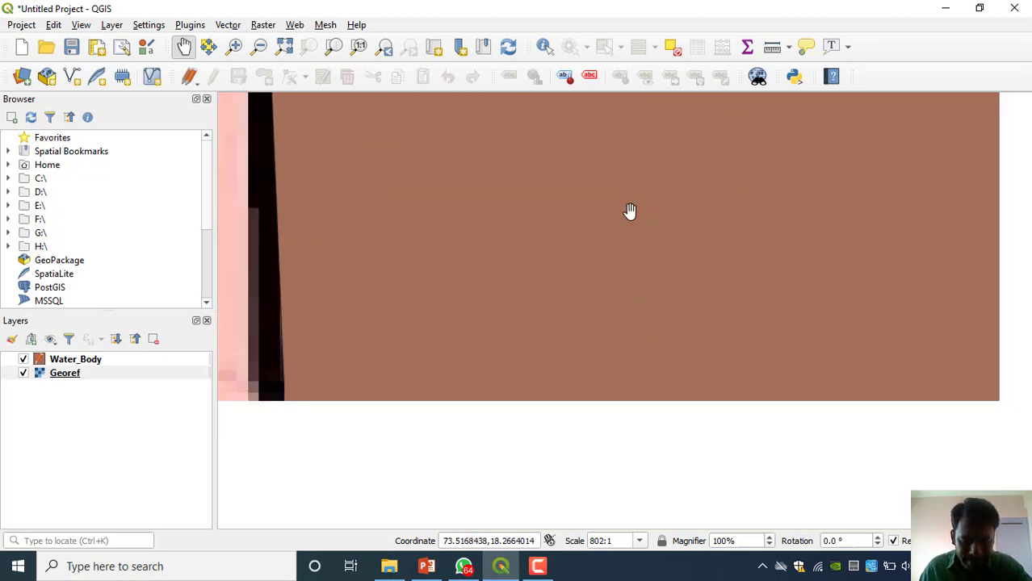
{"action": "scroll", "coordinate": [634, 346], "scroll_direction": "up", "scroll_amount": 2}
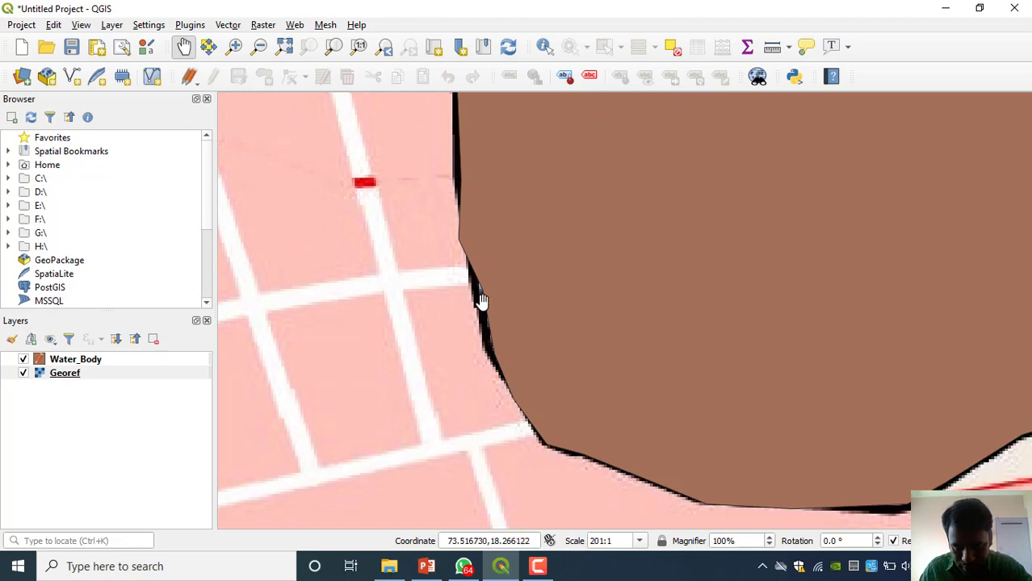
{"action": "left_click_drag", "start_coordinate": [712, 450], "coordinate": [570, 388]}
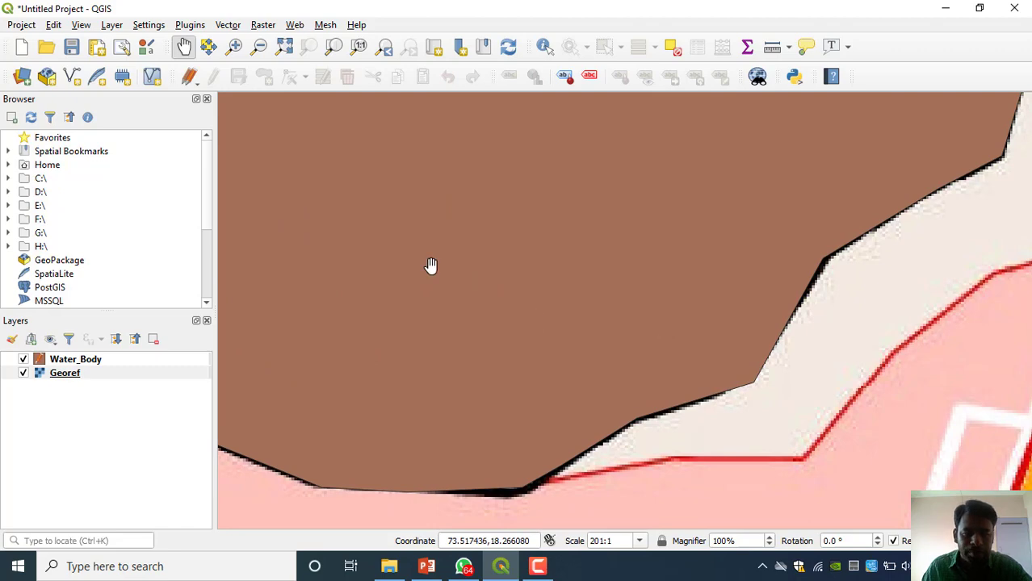
Examine the eastern edge of the Upper Katraj Lake polygon against the map outline, then return to the full map extent.
{"action": "left_click", "coordinate": [285, 46]}
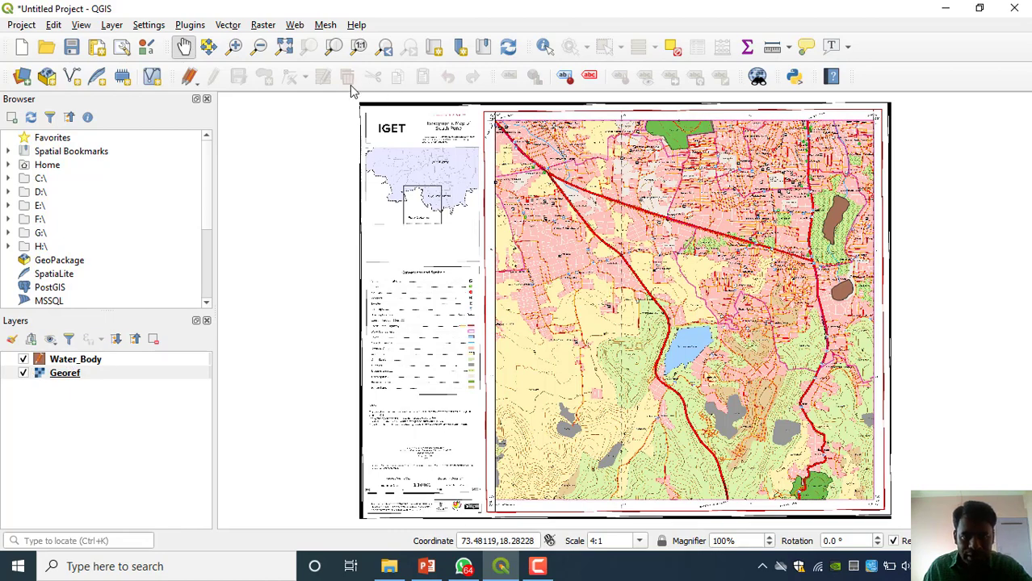
{"action": "left_click", "coordinate": [234, 46]}
{"action": "left_click_drag", "start_coordinate": [788, 173], "coordinate": [879, 273]}
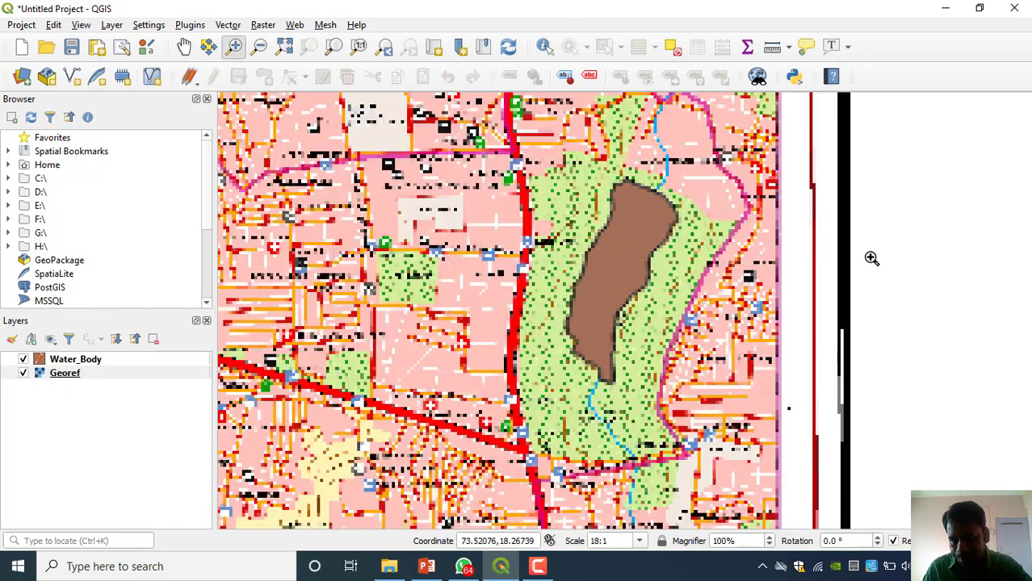
{"action": "left_click_drag", "start_coordinate": [589, 170], "coordinate": [717, 355]}
{"action": "left_click_drag", "start_coordinate": [640, 177], "coordinate": [723, 346]}
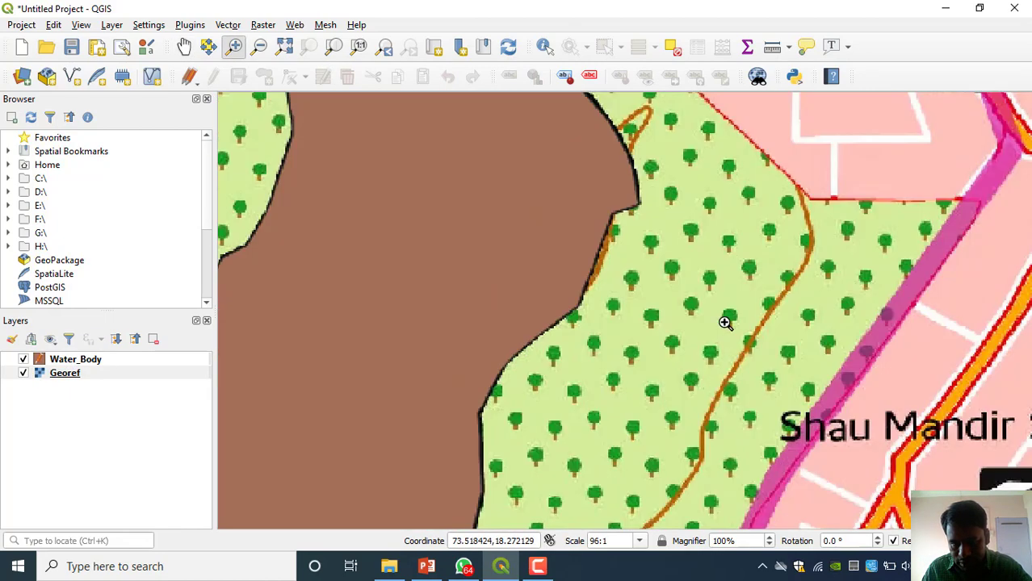
{"action": "left_click", "coordinate": [545, 290]}
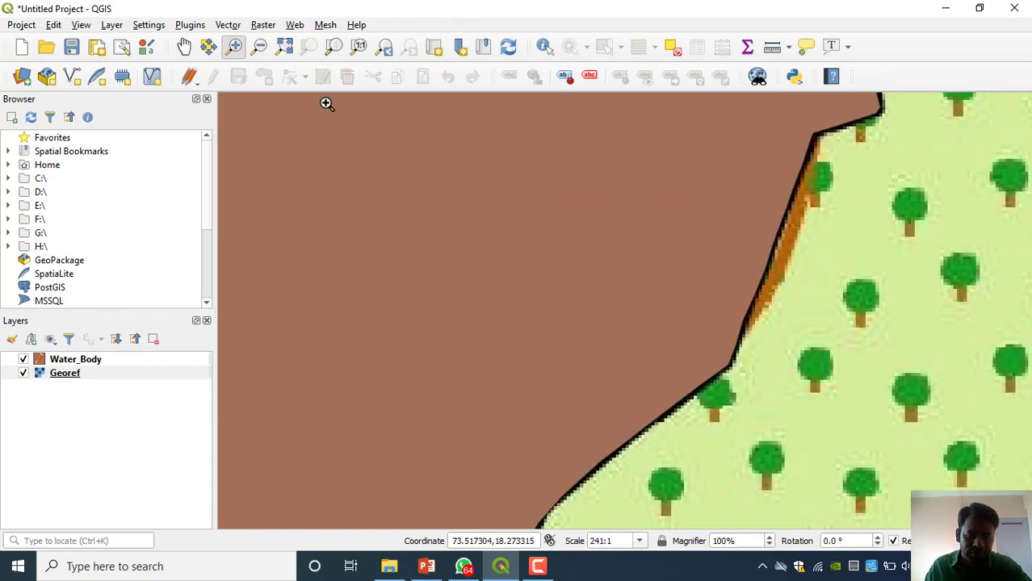
{"action": "left_click", "coordinate": [283, 46]}
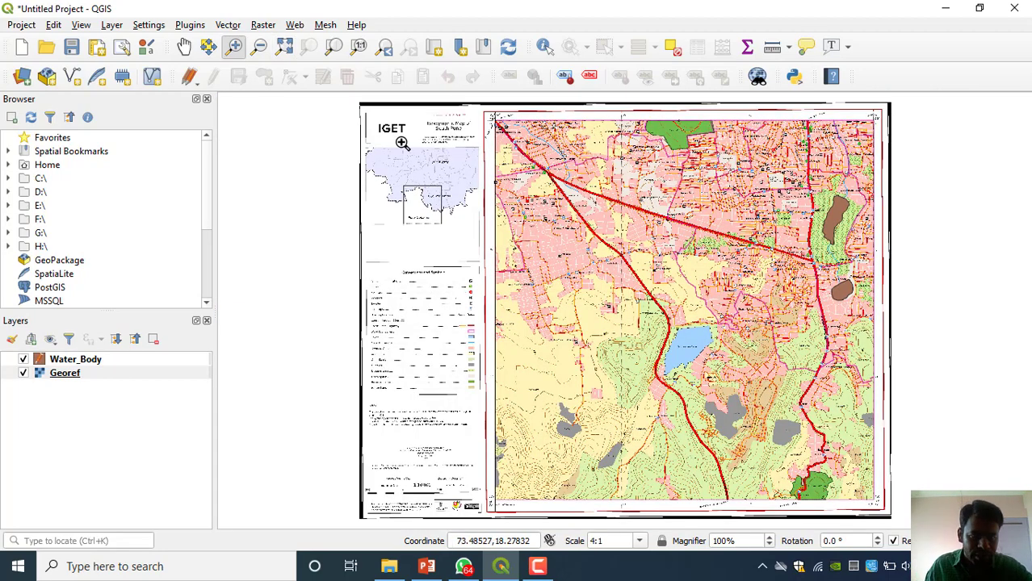
{"action": "left_click", "coordinate": [191, 80]}
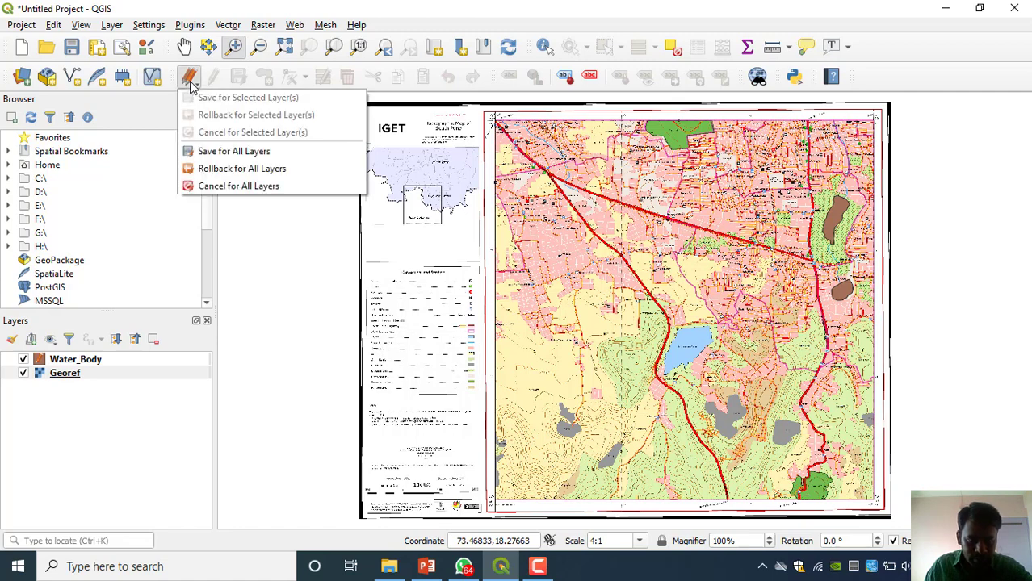
{"action": "left_click", "coordinate": [191, 81]}
{"action": "left_click", "coordinate": [190, 81]}
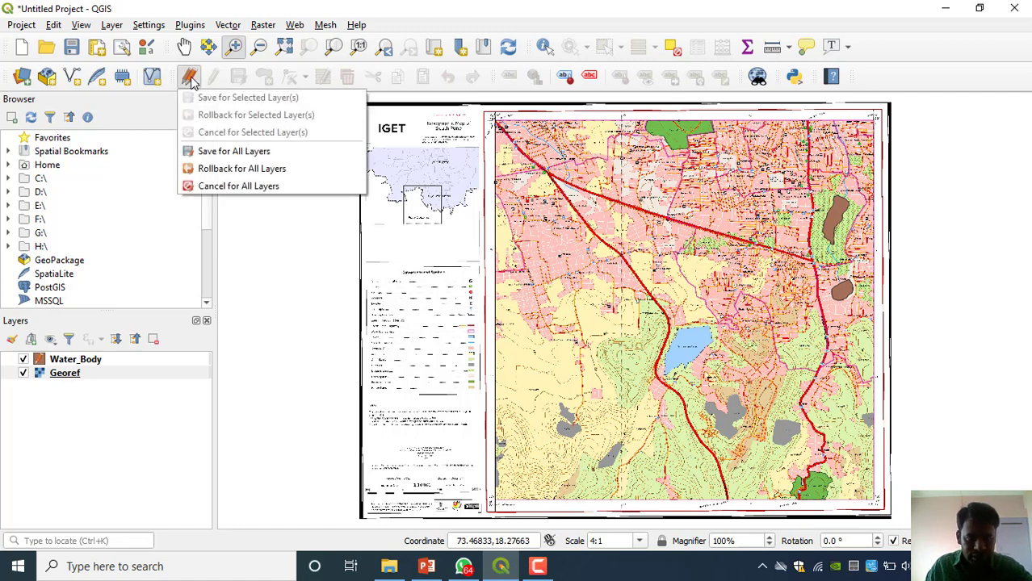
{"action": "left_click", "coordinate": [190, 81]}
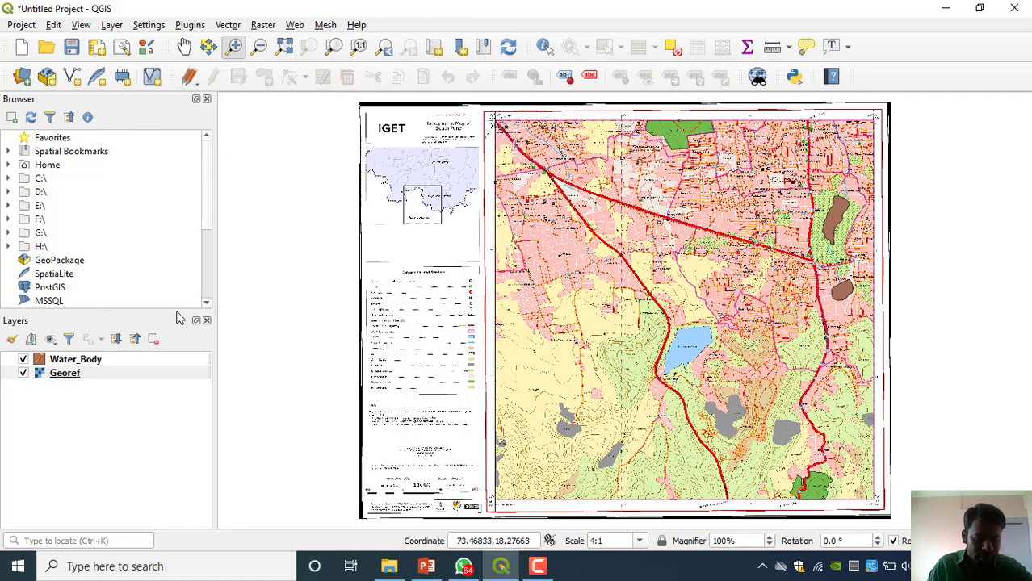
Review the records of both lakes in the Water_Body attribute table, then close it.
{"action": "right_click", "coordinate": [80, 364]}
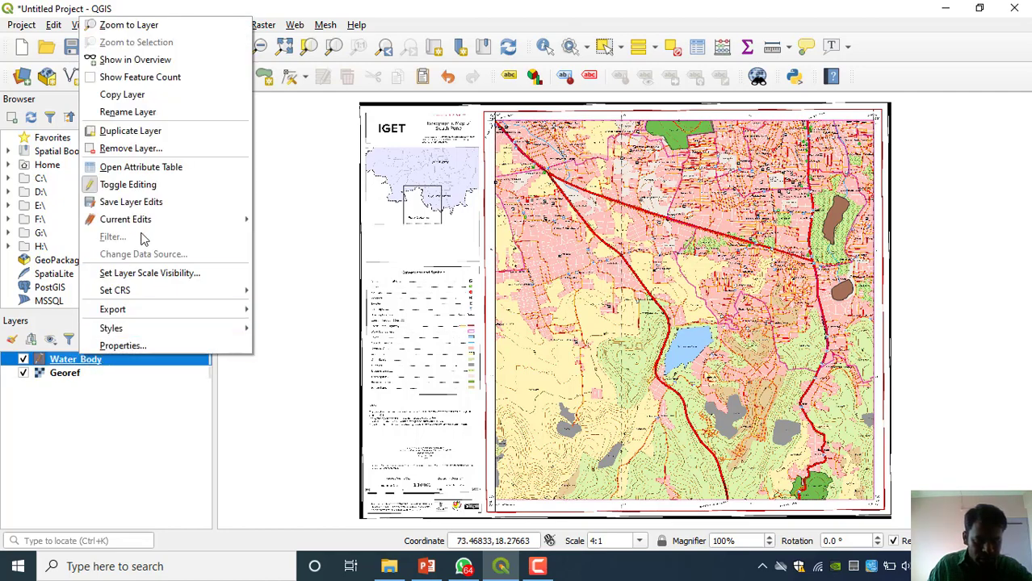
{"action": "left_click", "coordinate": [179, 166]}
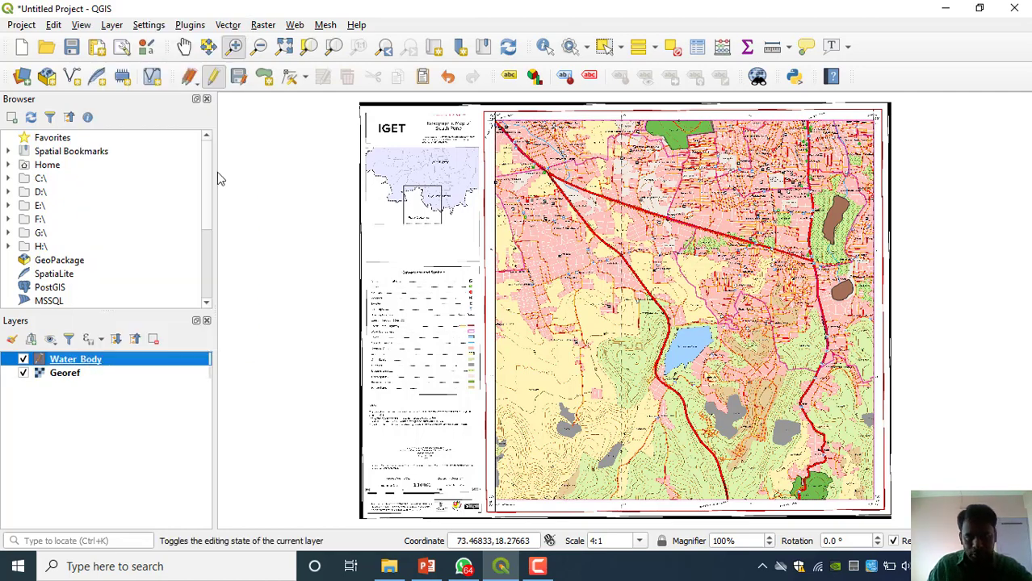
{"action": "left_click_drag", "start_coordinate": [260, 14], "coordinate": [478, 43]}
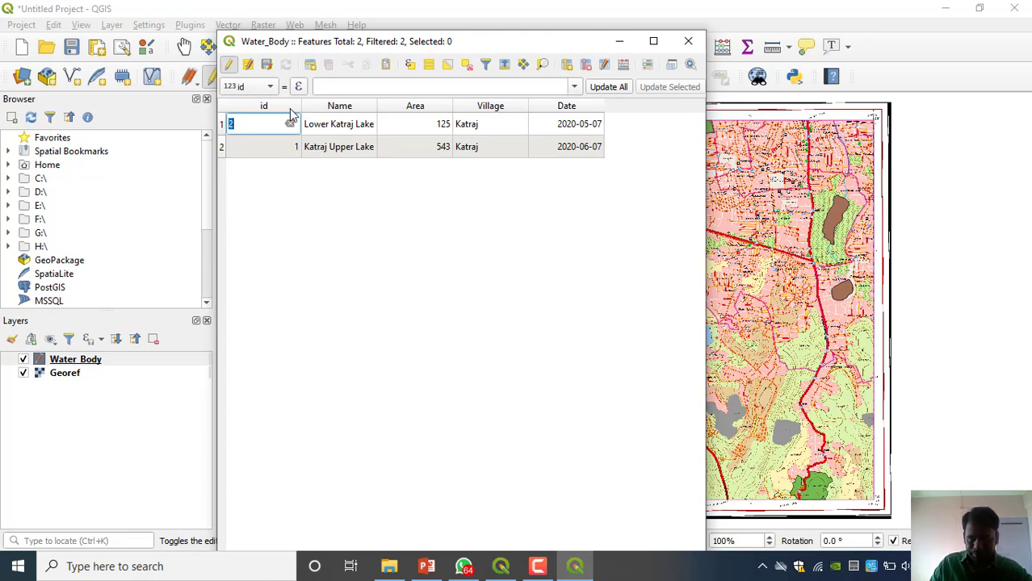
{"action": "key", "text": "Return"}
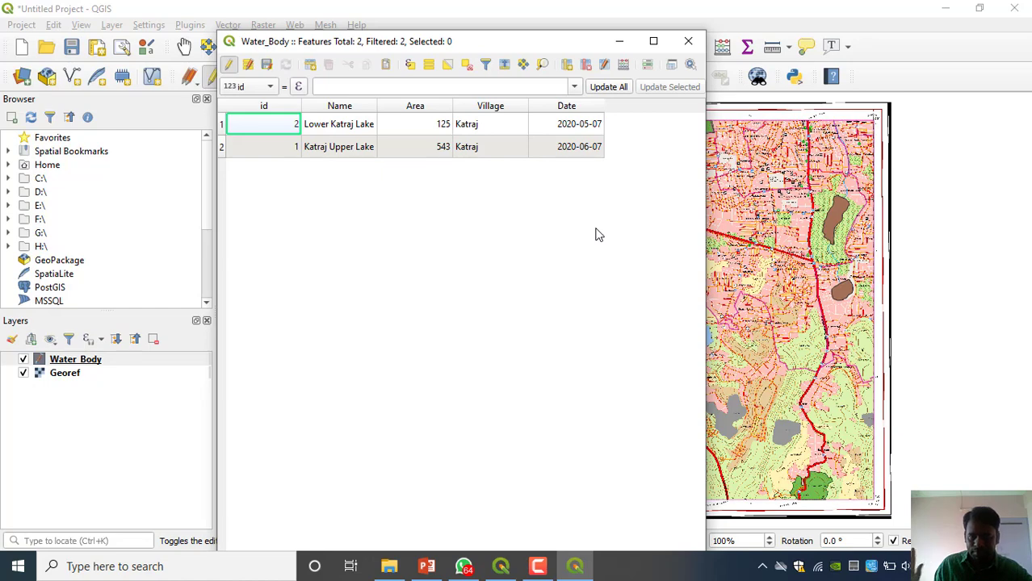
{"action": "left_click", "coordinate": [685, 43]}
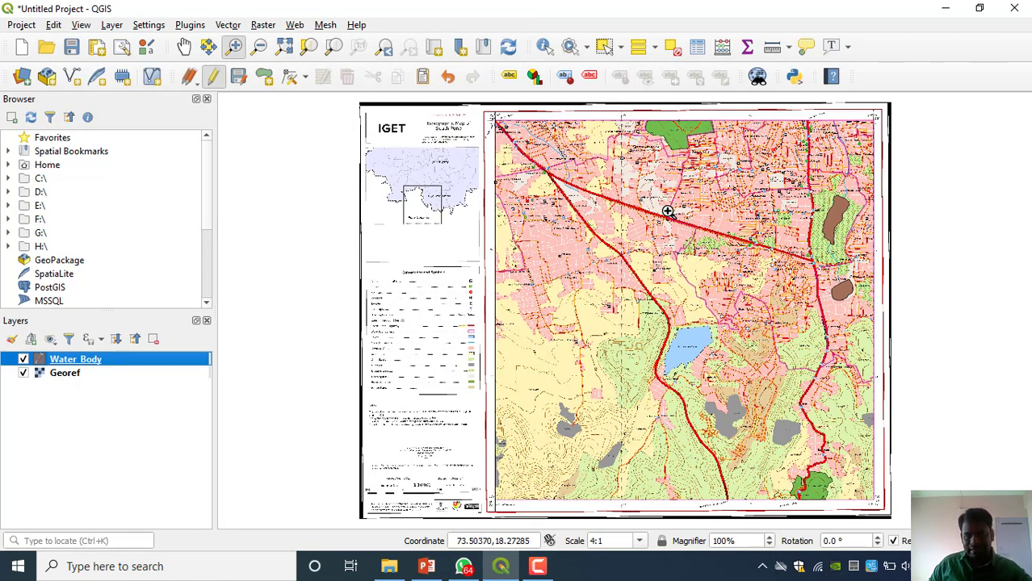
Start adding another layer to the project.
{"action": "left_click", "coordinate": [112, 25]}
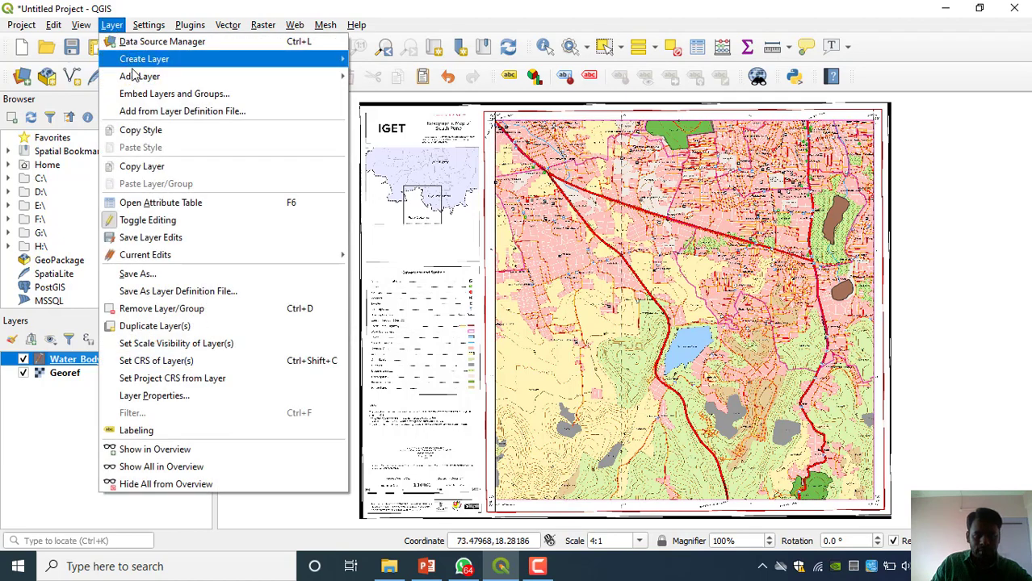
{"action": "mouse_move", "coordinate": [135, 76]}
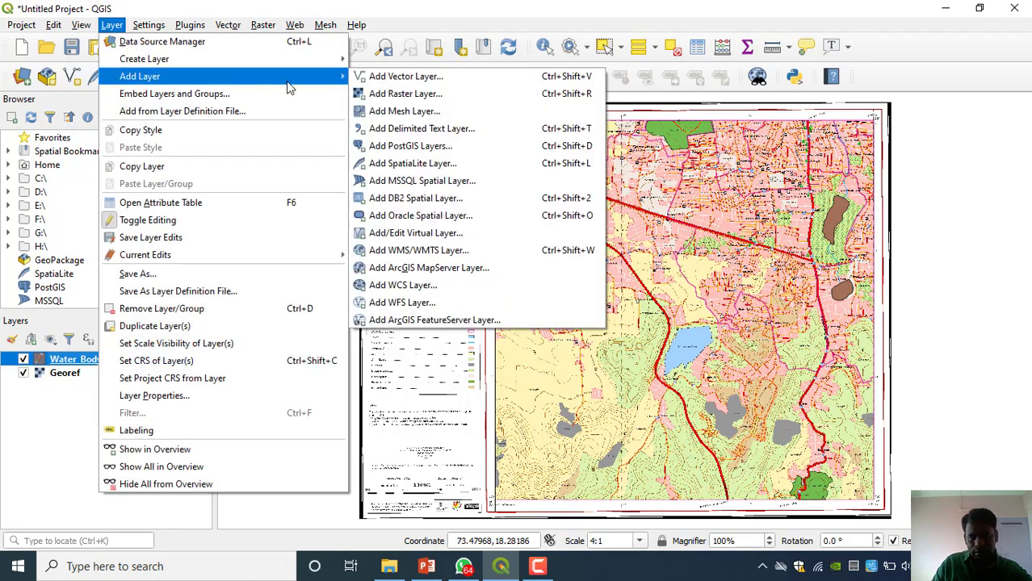
Review the geometry types offered for a new shapefile layer, and cancel without creating the layer.
{"action": "mouse_move", "coordinate": [202, 59]}
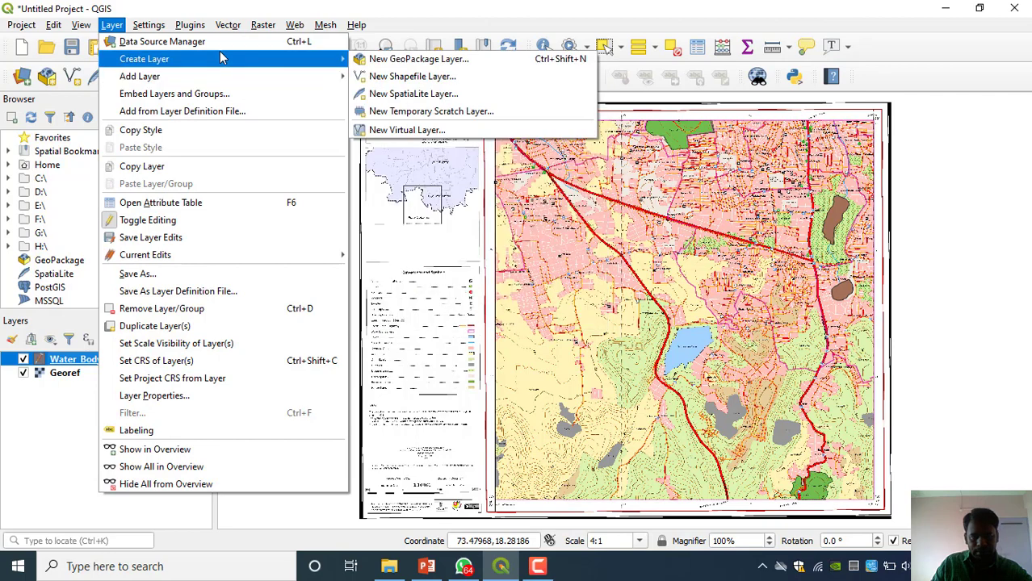
{"action": "left_click", "coordinate": [493, 79]}
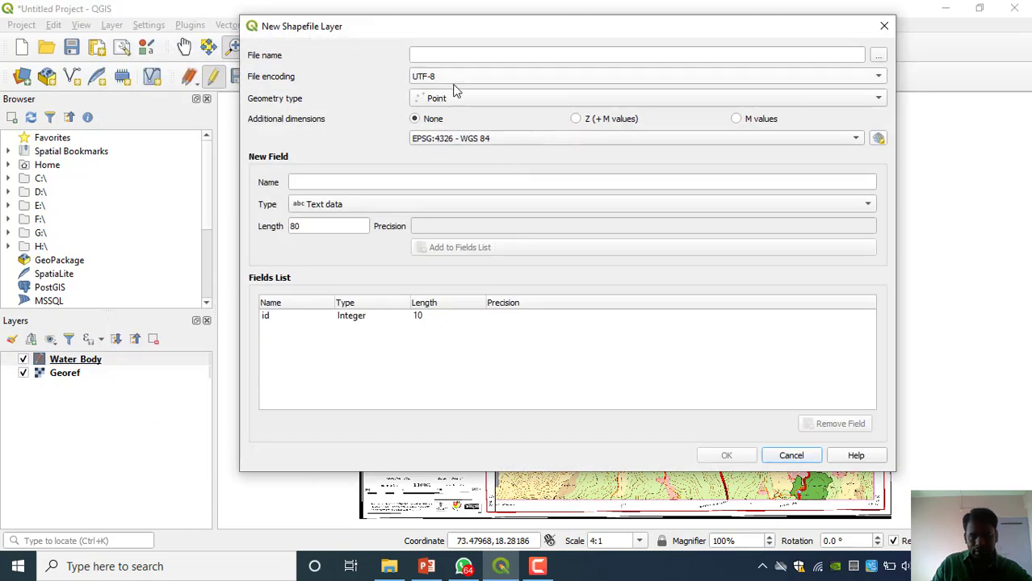
{"action": "left_click", "coordinate": [453, 96]}
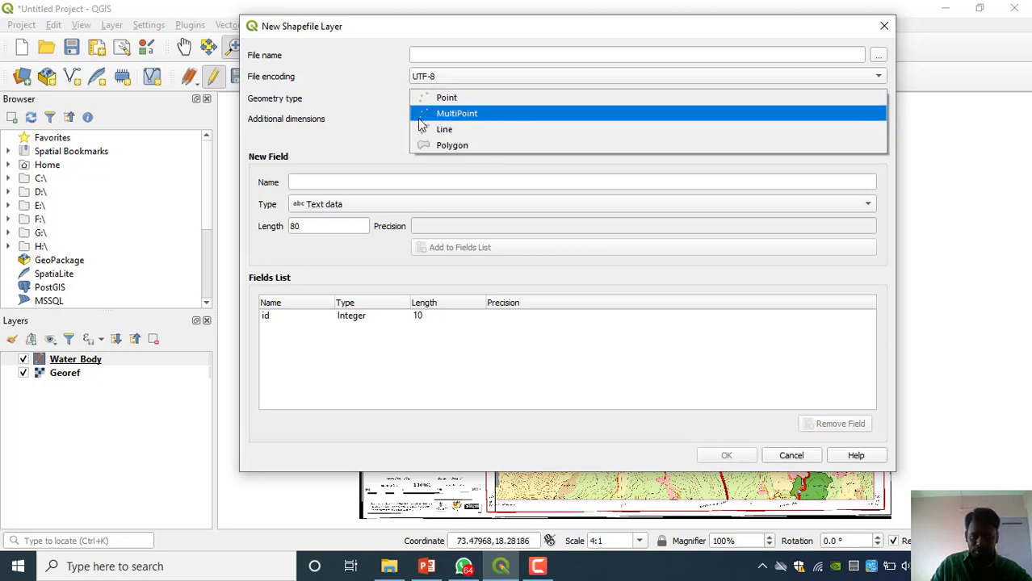
{"action": "left_click", "coordinate": [386, 118]}
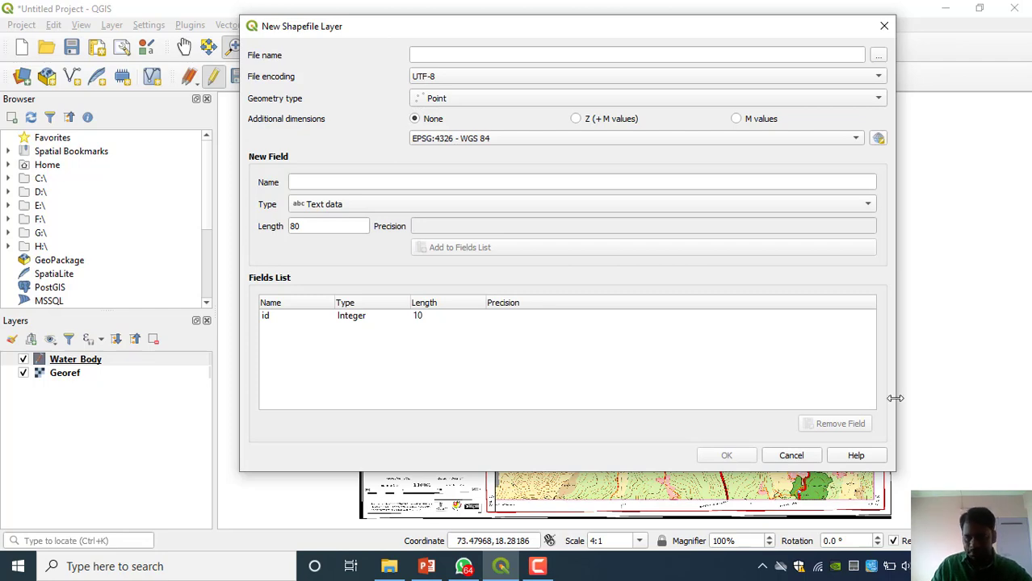
{"action": "left_click", "coordinate": [790, 455]}
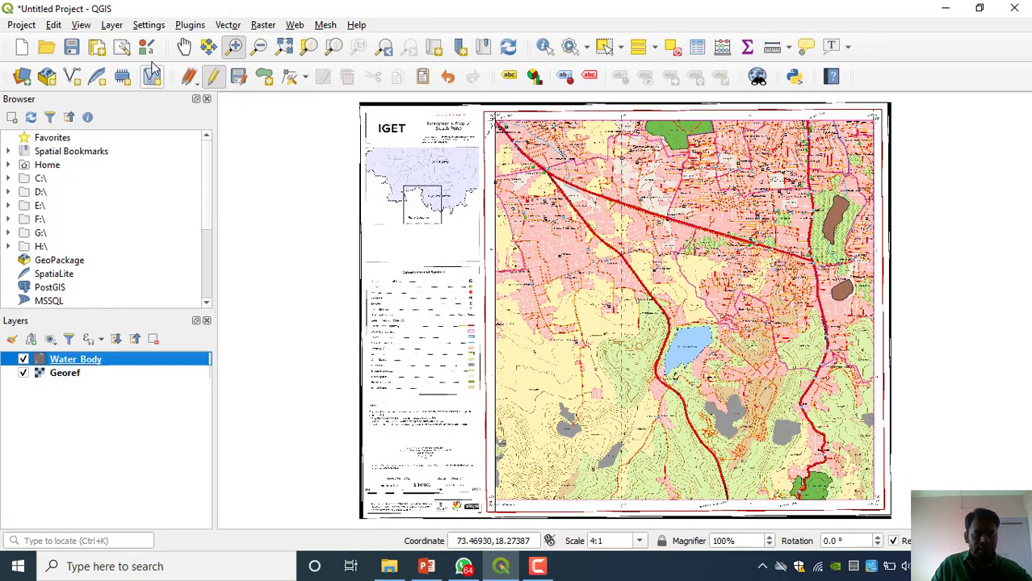
{"action": "left_click", "coordinate": [113, 25]}
{"action": "mouse_move", "coordinate": [143, 59]}
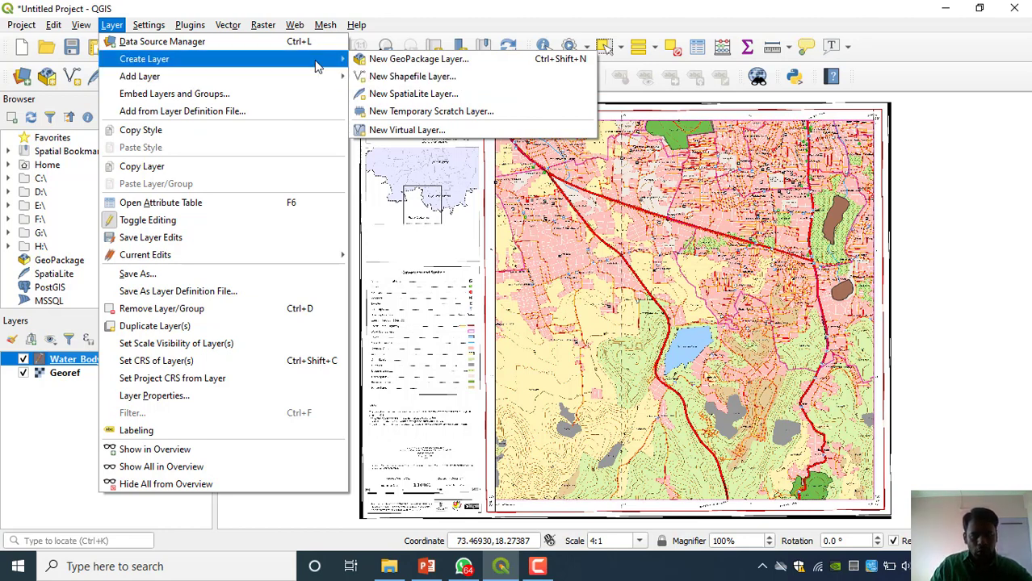
{"action": "left_click", "coordinate": [111, 25]}
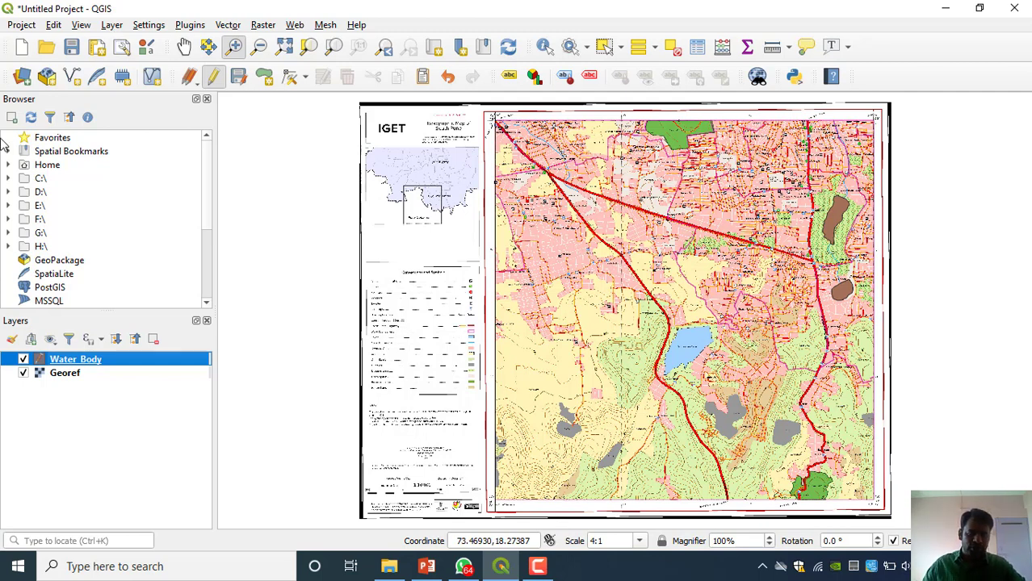
Examine the Conventions and Symbols legend of the topographic map, from Educational Institutions through Barren Land.
{"action": "left_click", "coordinate": [234, 46]}
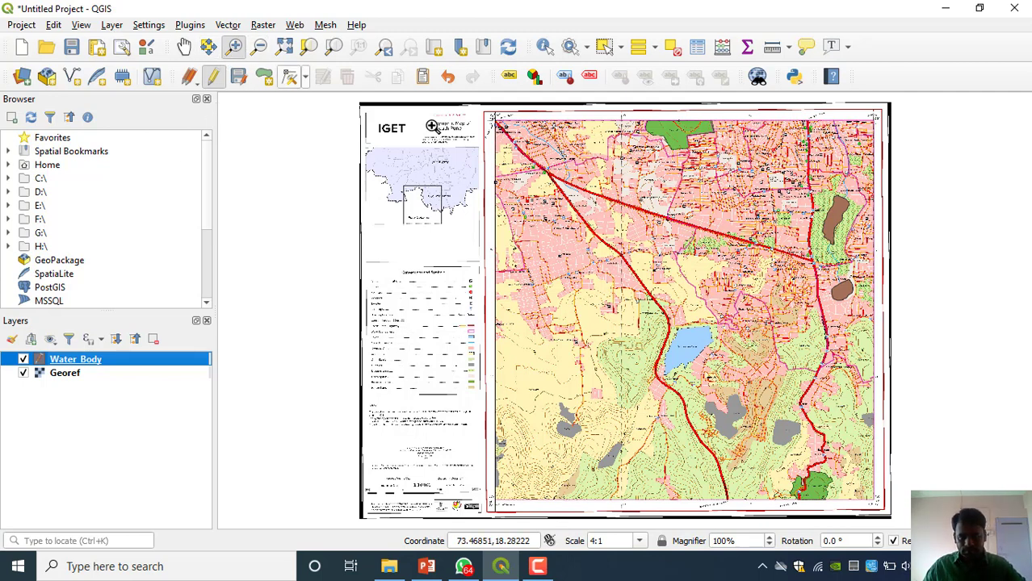
{"action": "left_click_drag", "start_coordinate": [494, 118], "coordinate": [883, 509]}
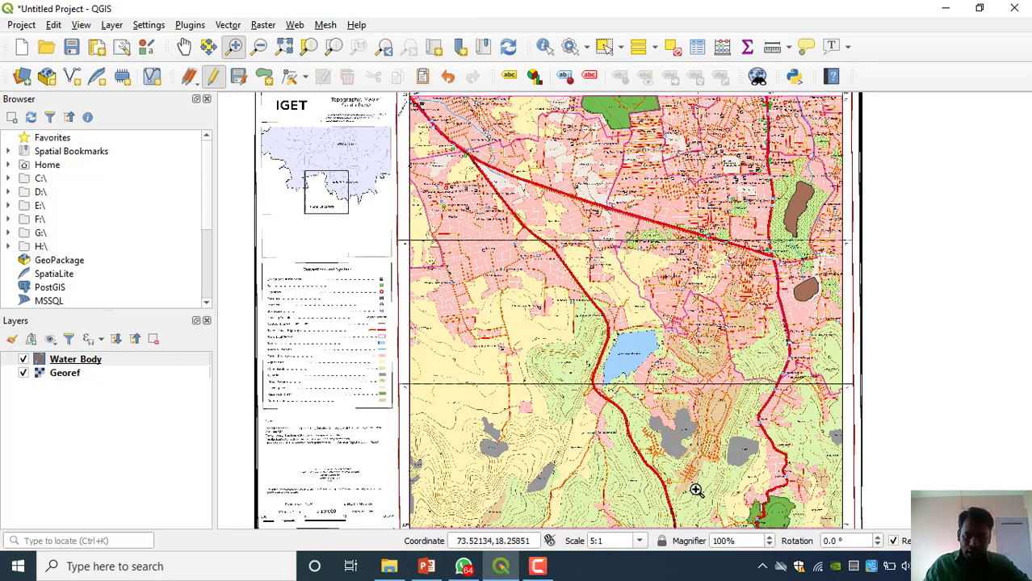
{"action": "left_click_drag", "start_coordinate": [290, 269], "coordinate": [399, 430]}
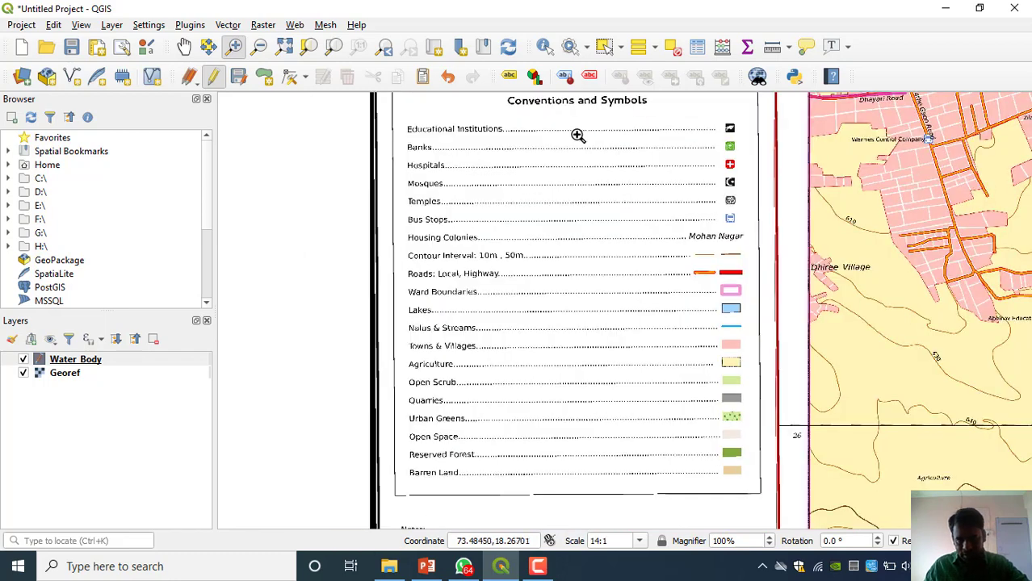
{"action": "left_click", "coordinate": [647, 150]}
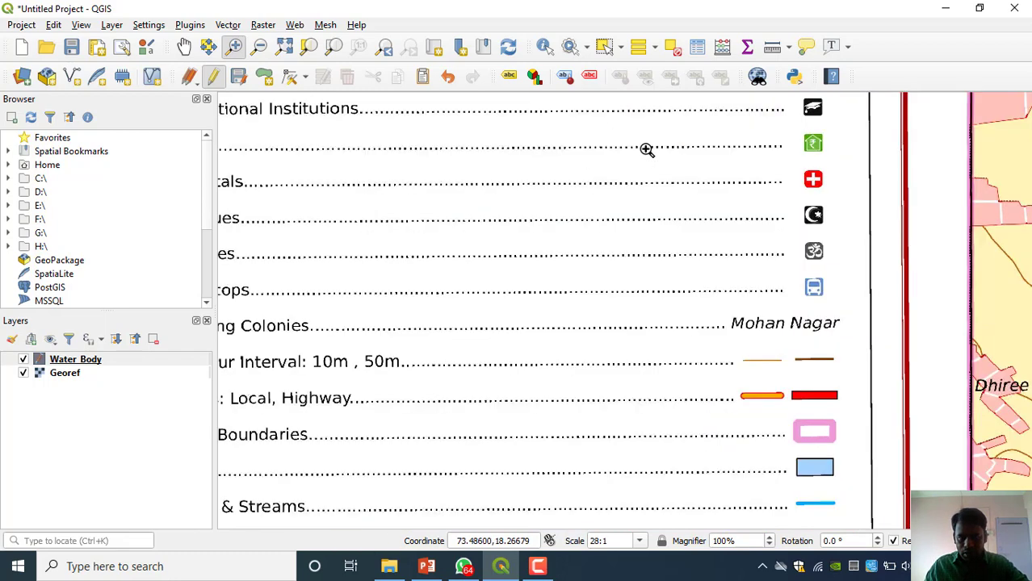
{"action": "left_click", "coordinate": [185, 46]}
{"action": "left_click_drag", "start_coordinate": [449, 106], "coordinate": [578, 247]}
{"action": "left_click_drag", "start_coordinate": [659, 351], "coordinate": [696, 202]}
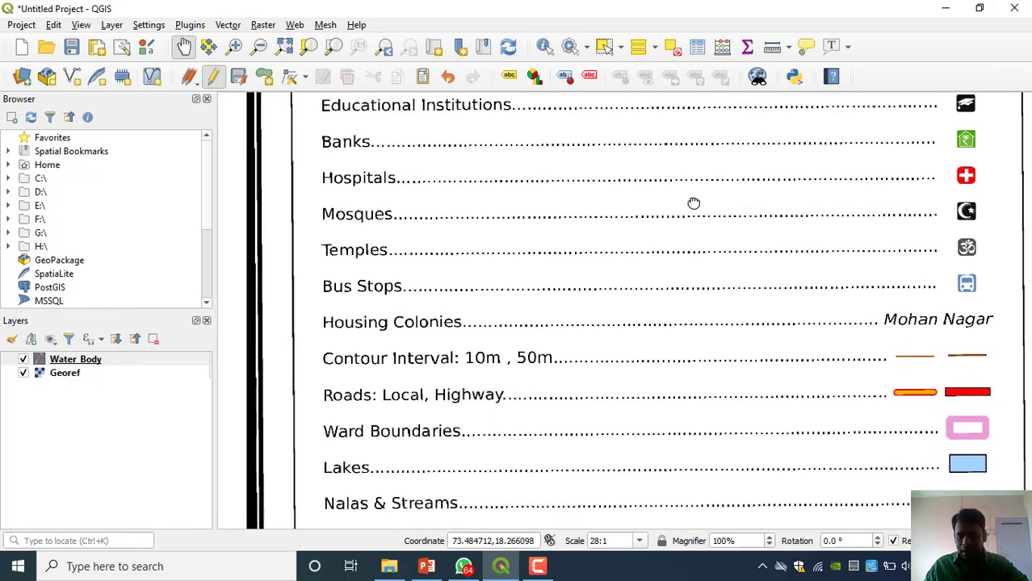
{"action": "scroll", "coordinate": [694, 189], "scroll_direction": "down", "scroll_amount": 1}
{"action": "left_click_drag", "start_coordinate": [733, 279], "coordinate": [697, 316]}
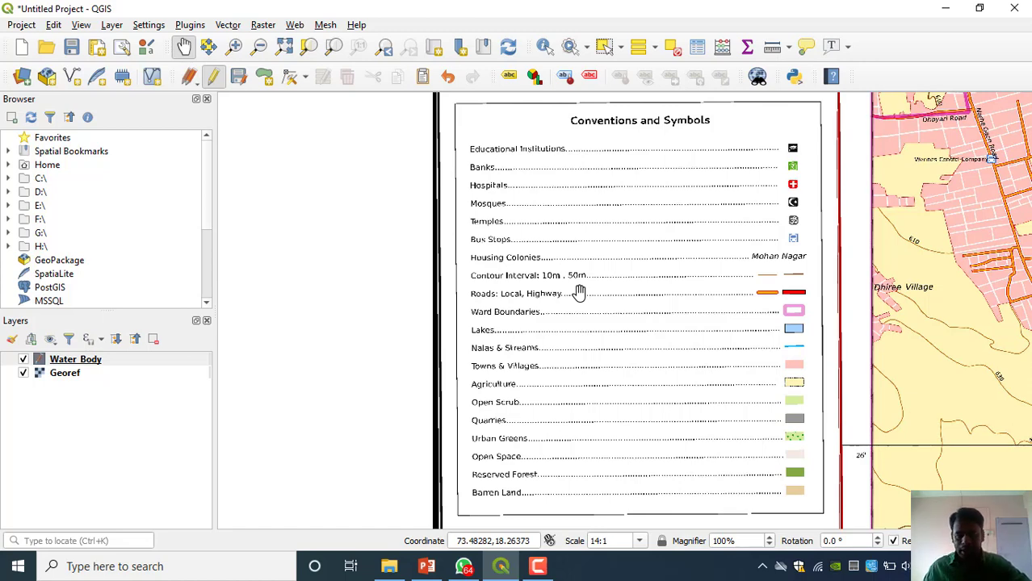
{"action": "left_click_drag", "start_coordinate": [491, 276], "coordinate": [431, 232]}
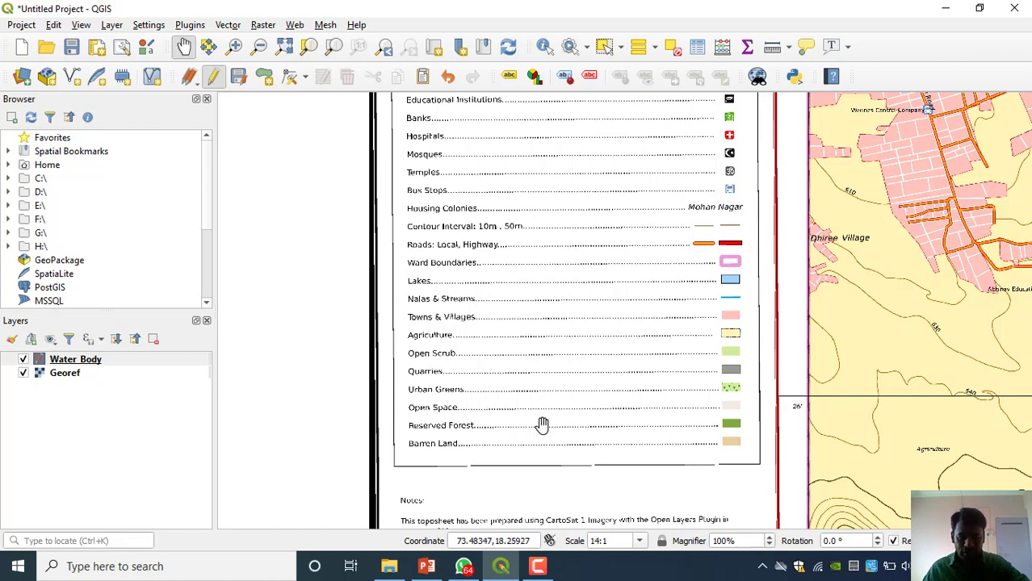
{"action": "left_click_drag", "start_coordinate": [724, 388], "coordinate": [581, 401]}
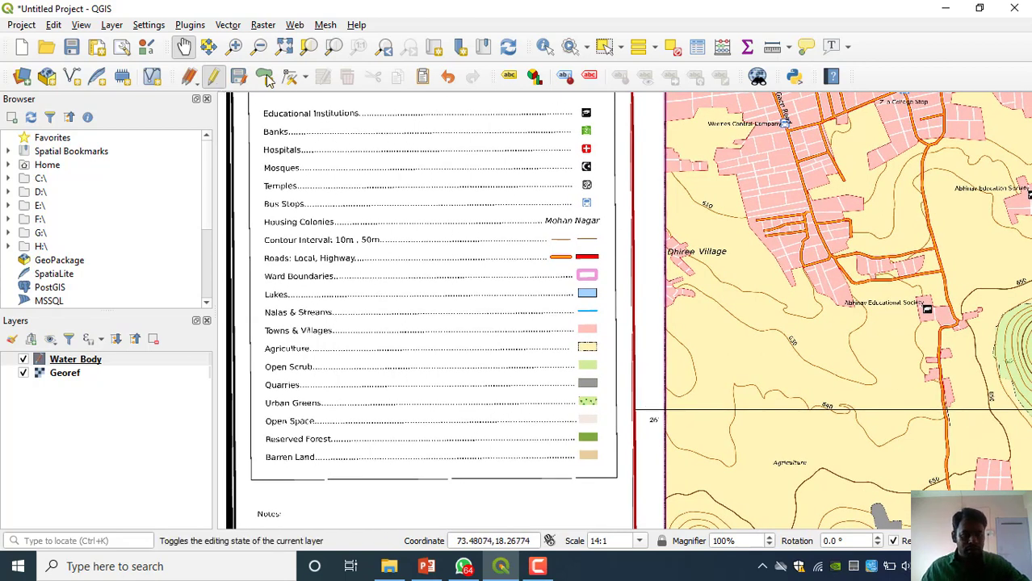
Read the notes below the map legend on how the toposheet was prepared.
{"action": "left_click", "coordinate": [285, 46]}
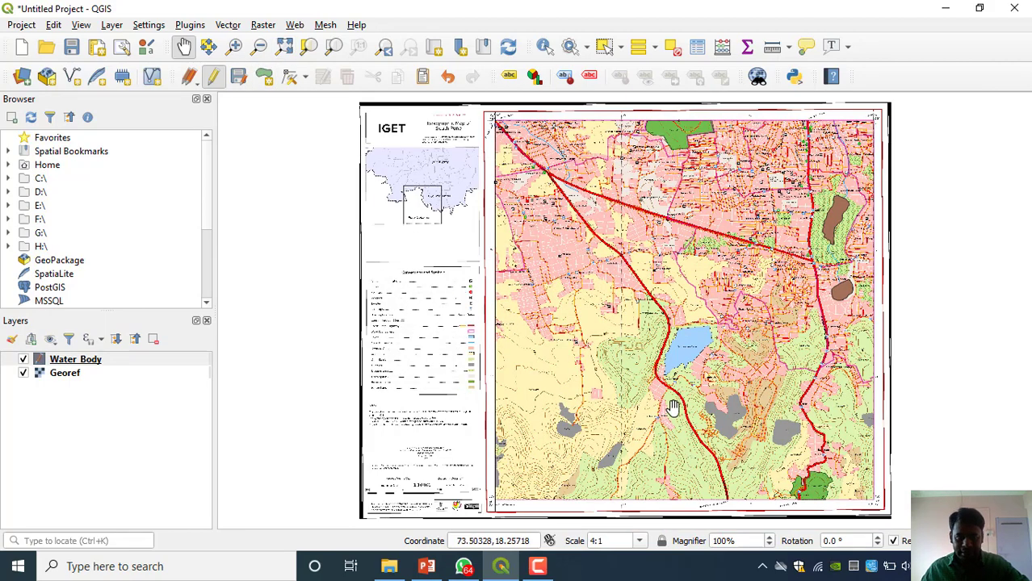
{"action": "left_click", "coordinate": [234, 46]}
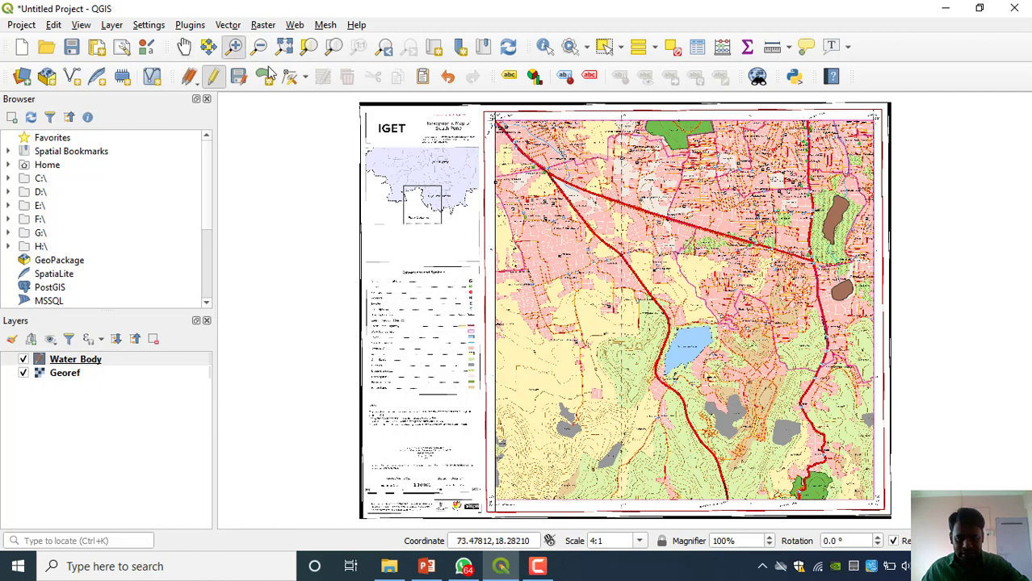
{"action": "left_click_drag", "start_coordinate": [457, 367], "coordinate": [535, 450]}
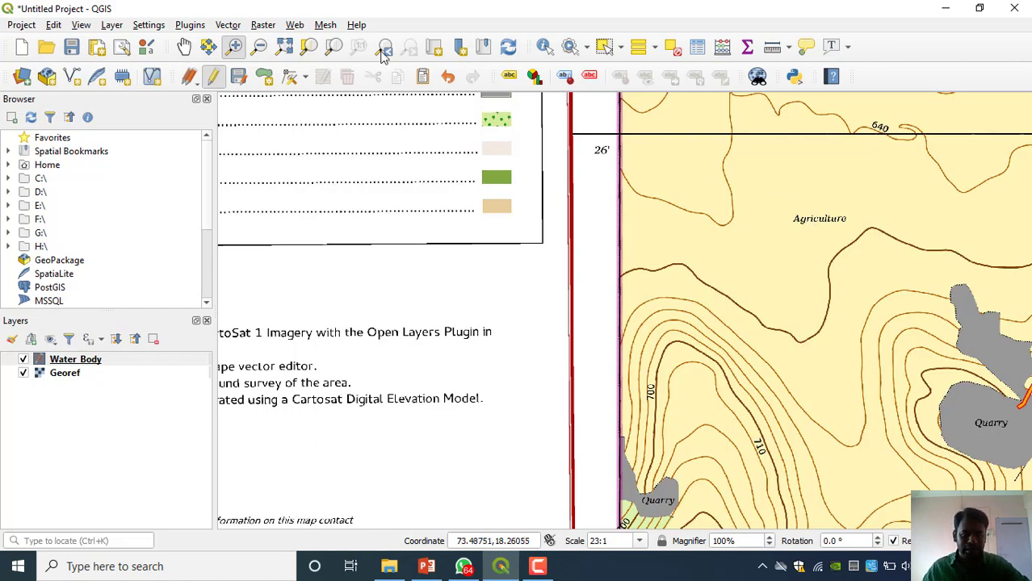
{"action": "left_click", "coordinate": [184, 46]}
{"action": "left_click_drag", "start_coordinate": [320, 158], "coordinate": [619, 210]}
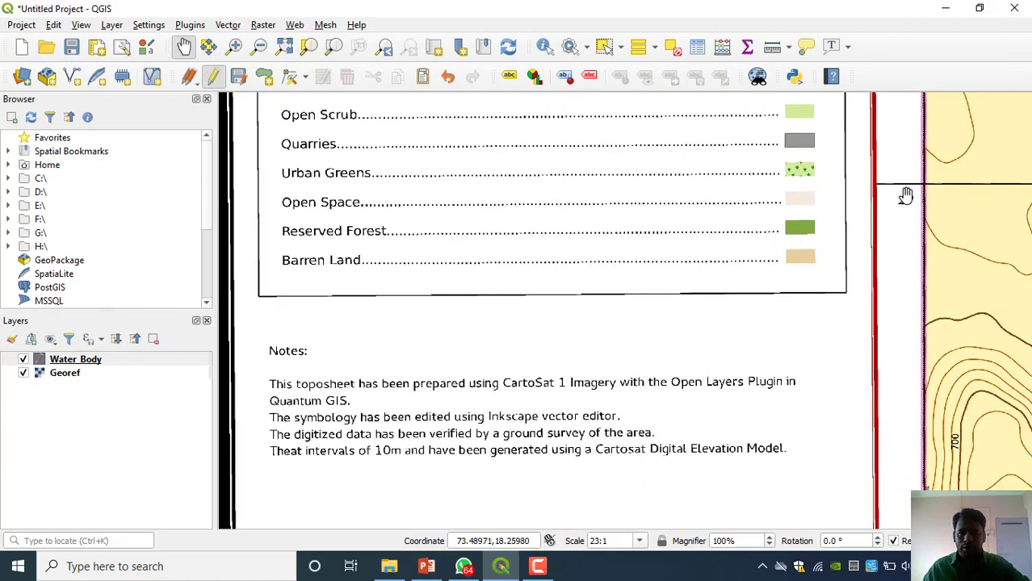
Inspect the contour lines and elevation labels around the quarries and barren land south-east of Jambulwadi Lake.
{"action": "scroll", "coordinate": [445, 258], "scroll_direction": "down", "scroll_amount": 3}
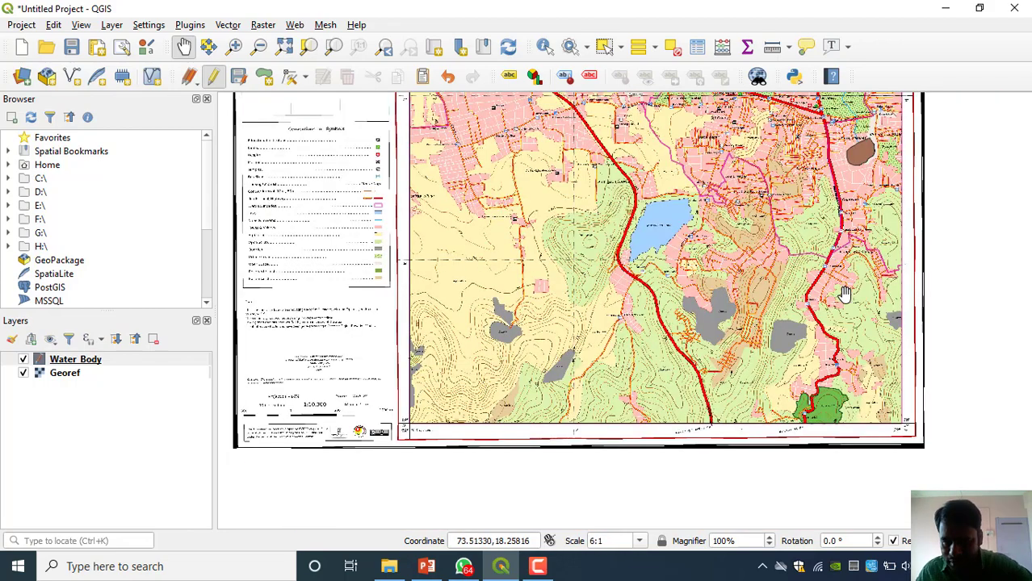
{"action": "scroll", "coordinate": [730, 287], "scroll_direction": "up", "scroll_amount": 2}
{"action": "scroll", "coordinate": [631, 254], "scroll_direction": "up", "scroll_amount": 2}
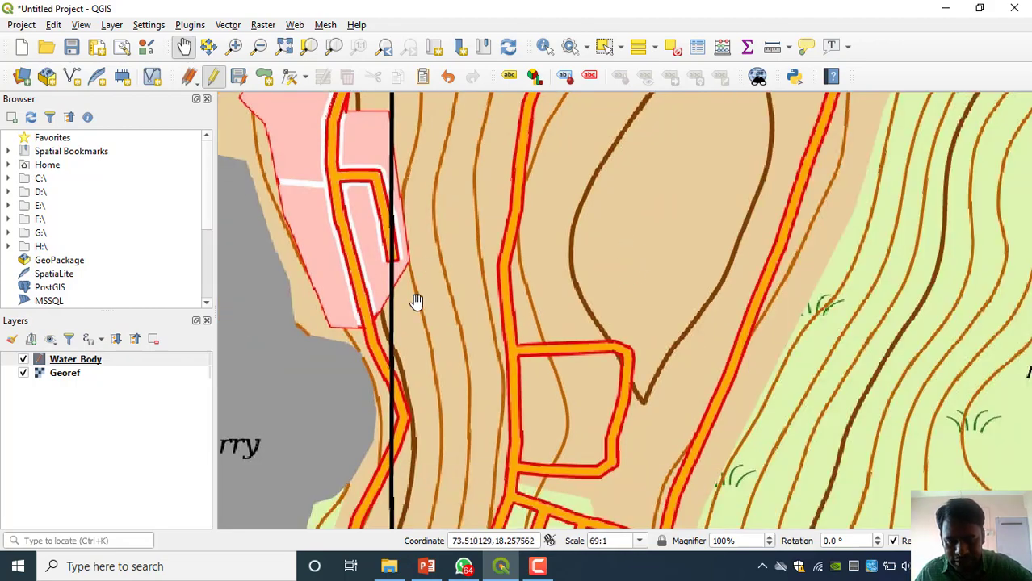
{"action": "scroll", "coordinate": [471, 298], "scroll_direction": "down", "scroll_amount": 2}
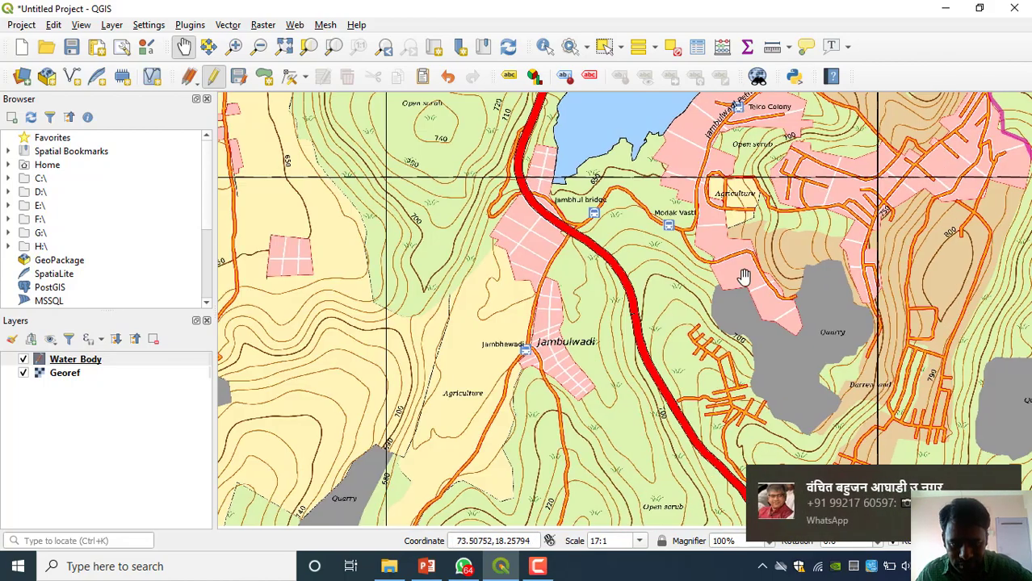
{"action": "left_click_drag", "start_coordinate": [741, 276], "coordinate": [959, 274]}
{"action": "left_click_drag", "start_coordinate": [643, 268], "coordinate": [718, 264]}
{"action": "left_click_drag", "start_coordinate": [403, 258], "coordinate": [692, 258]}
{"action": "left_click_drag", "start_coordinate": [549, 211], "coordinate": [608, 251]}
{"action": "left_click_drag", "start_coordinate": [924, 256], "coordinate": [463, 278]}
{"action": "left_click_drag", "start_coordinate": [670, 258], "coordinate": [603, 260]}
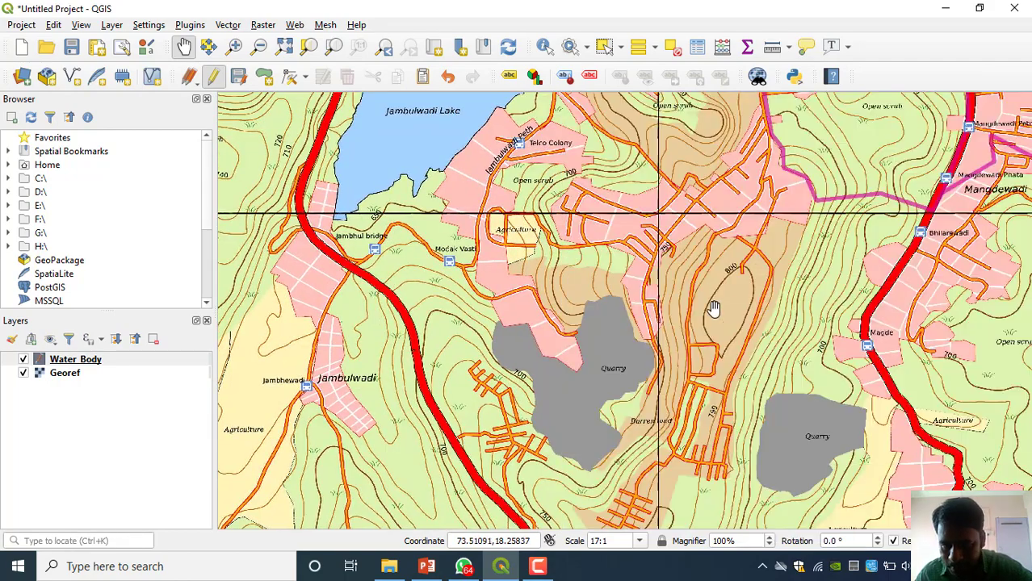
{"action": "left_click_drag", "start_coordinate": [794, 301], "coordinate": [779, 352]}
{"action": "scroll", "coordinate": [723, 339], "scroll_direction": "up", "scroll_amount": 1}
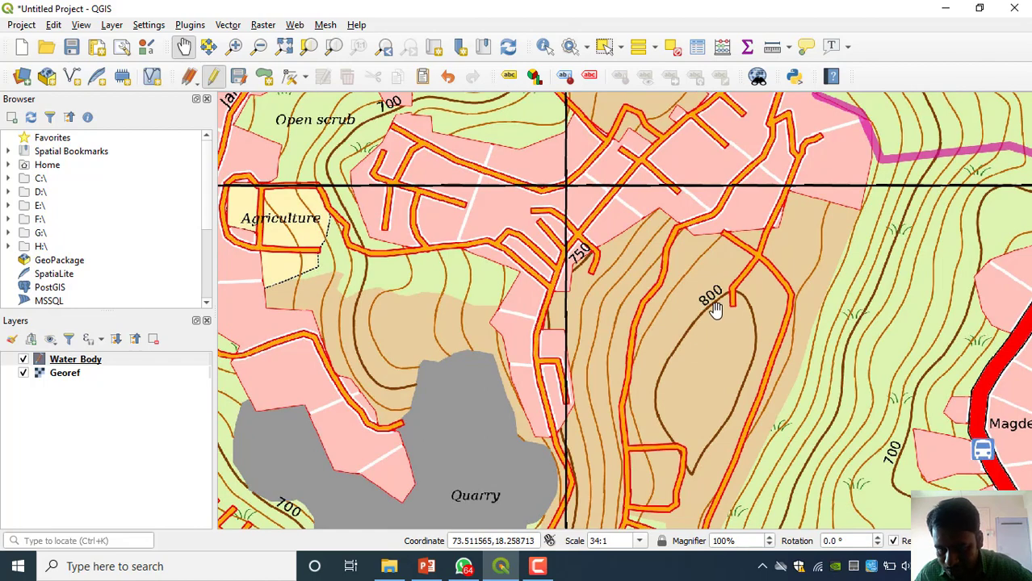
{"action": "scroll", "coordinate": [339, 256], "scroll_direction": "down", "scroll_amount": 1}
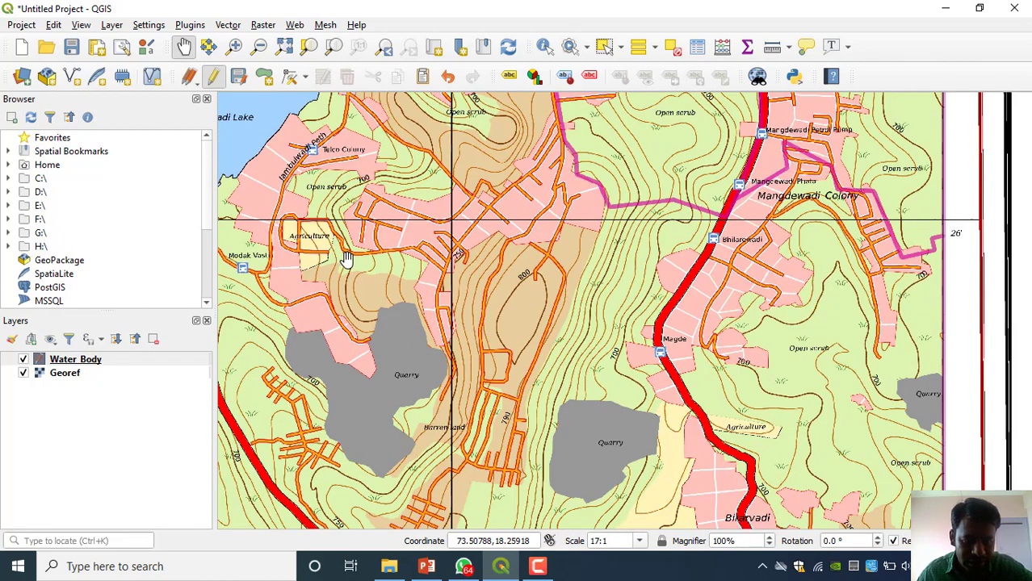
{"action": "left_click_drag", "start_coordinate": [346, 263], "coordinate": [721, 255]}
Read the toposheet's margin information, covering the notes, disclaimer, projection, datum and scale bar.
{"action": "scroll", "coordinate": [525, 288], "scroll_direction": "down", "scroll_amount": 4}
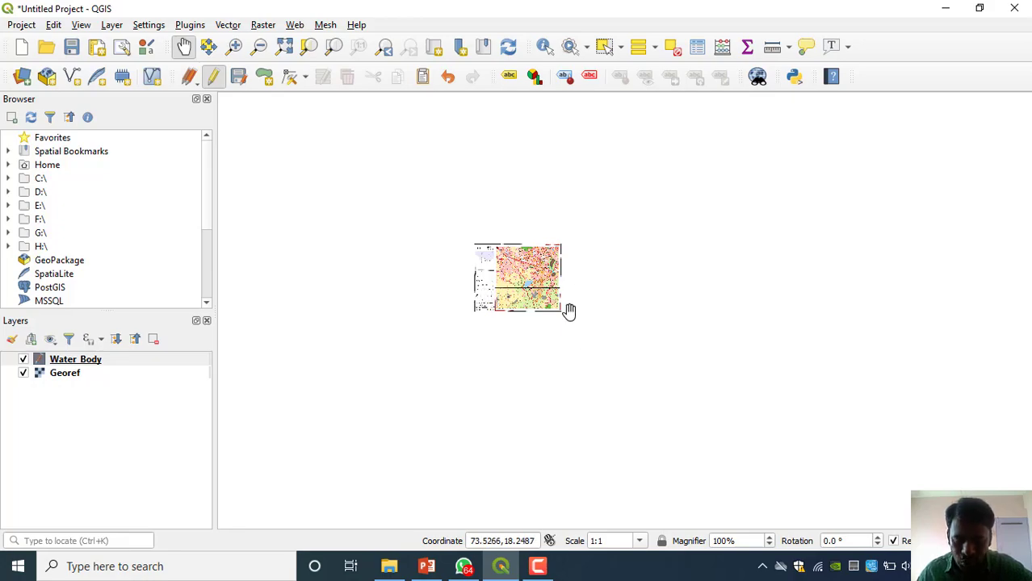
{"action": "scroll", "coordinate": [549, 287], "scroll_direction": "up", "scroll_amount": 3}
{"action": "left_click_drag", "start_coordinate": [396, 288], "coordinate": [754, 346]}
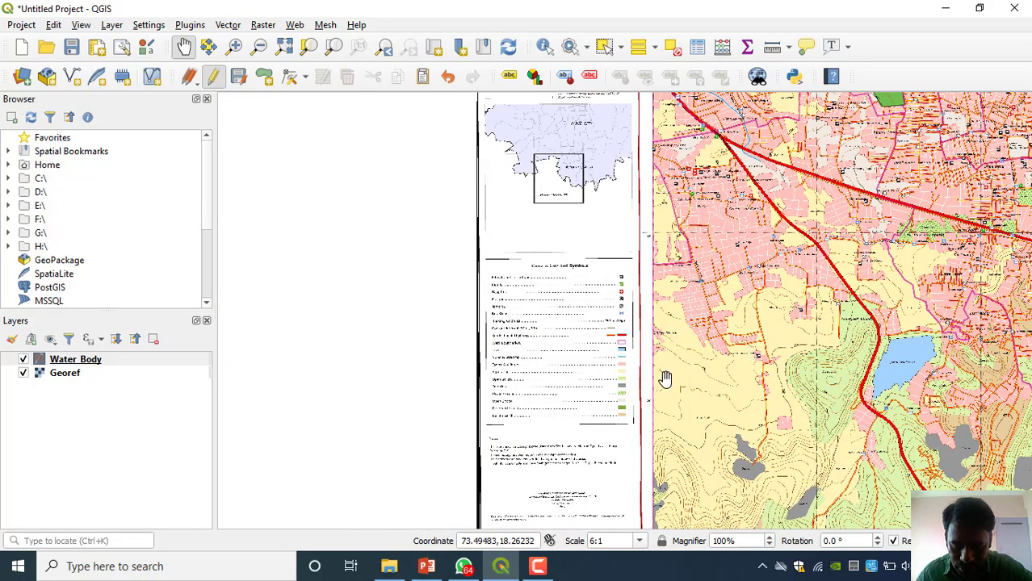
{"action": "scroll", "coordinate": [638, 396], "scroll_direction": "up", "scroll_amount": 3}
{"action": "left_click_drag", "start_coordinate": [638, 396], "coordinate": [726, 145]}
{"action": "left_click_drag", "start_coordinate": [667, 295], "coordinate": [691, 215]}
{"action": "left_click_drag", "start_coordinate": [528, 333], "coordinate": [748, 244]}
{"action": "scroll", "coordinate": [748, 245], "scroll_direction": "down", "scroll_amount": 1}
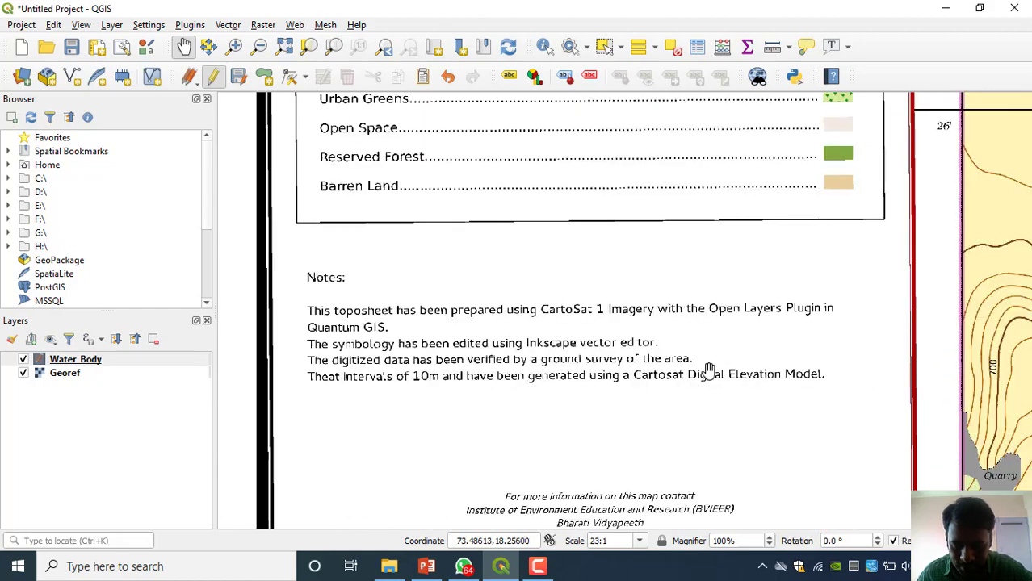
{"action": "left_click_drag", "start_coordinate": [687, 505], "coordinate": [659, 338]}
{"action": "left_click_drag", "start_coordinate": [658, 386], "coordinate": [658, 242]}
{"action": "left_click_drag", "start_coordinate": [761, 274], "coordinate": [775, 198]}
{"action": "left_click_drag", "start_coordinate": [833, 293], "coordinate": [840, 270]}
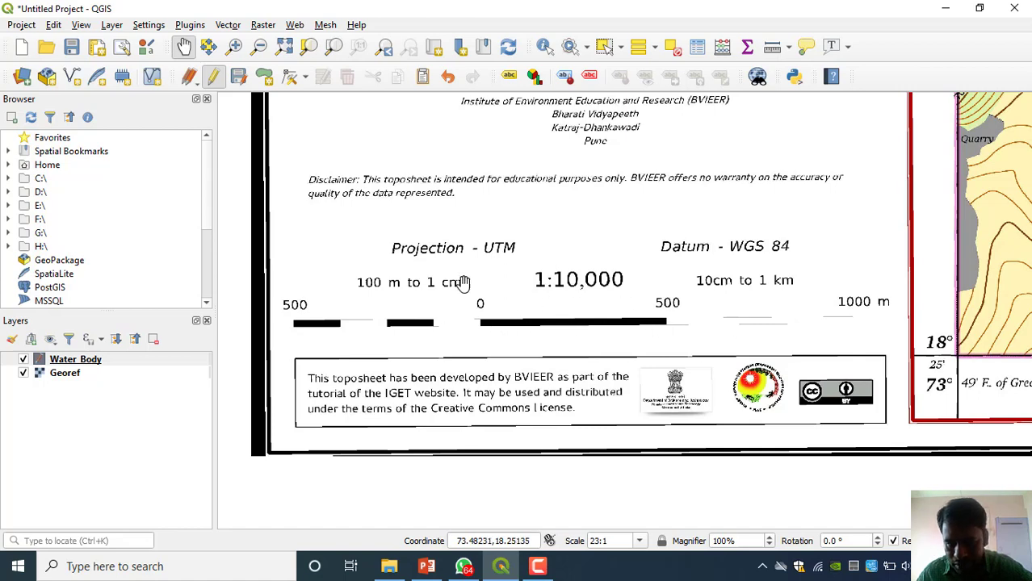
{"action": "left_click_drag", "start_coordinate": [777, 336], "coordinate": [543, 346]}
{"action": "left_click_drag", "start_coordinate": [658, 323], "coordinate": [777, 315]}
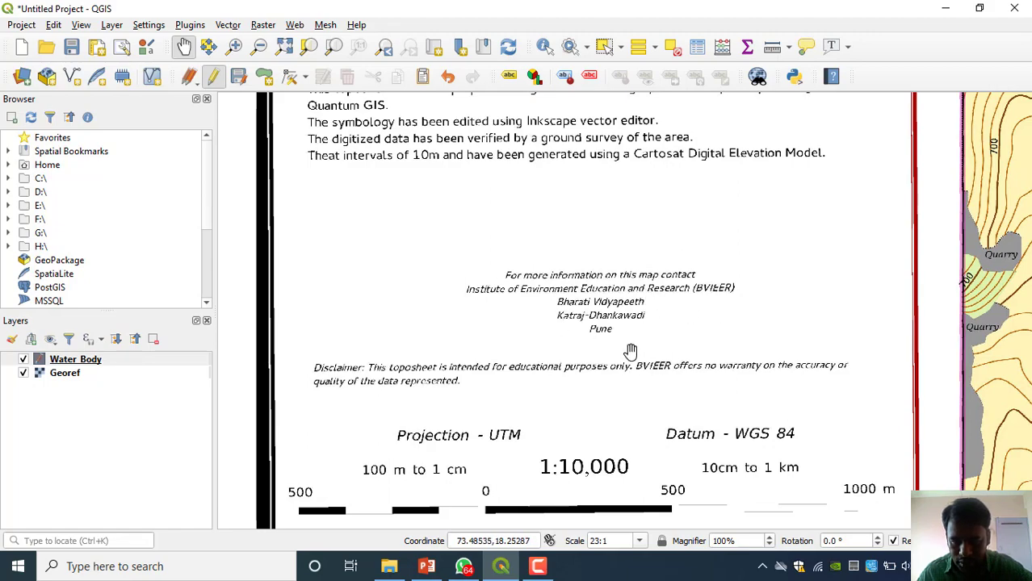
Examine the Pune City location inset and the title block above the legend of the topographic map.
{"action": "left_click_drag", "start_coordinate": [818, 274], "coordinate": [782, 406]}
{"action": "left_click_drag", "start_coordinate": [693, 155], "coordinate": [727, 386]}
{"action": "left_click_drag", "start_coordinate": [637, 38], "coordinate": [638, 306]}
{"action": "left_click_drag", "start_coordinate": [622, 192], "coordinate": [621, 324]}
{"action": "left_click_drag", "start_coordinate": [590, 100], "coordinate": [590, 255]}
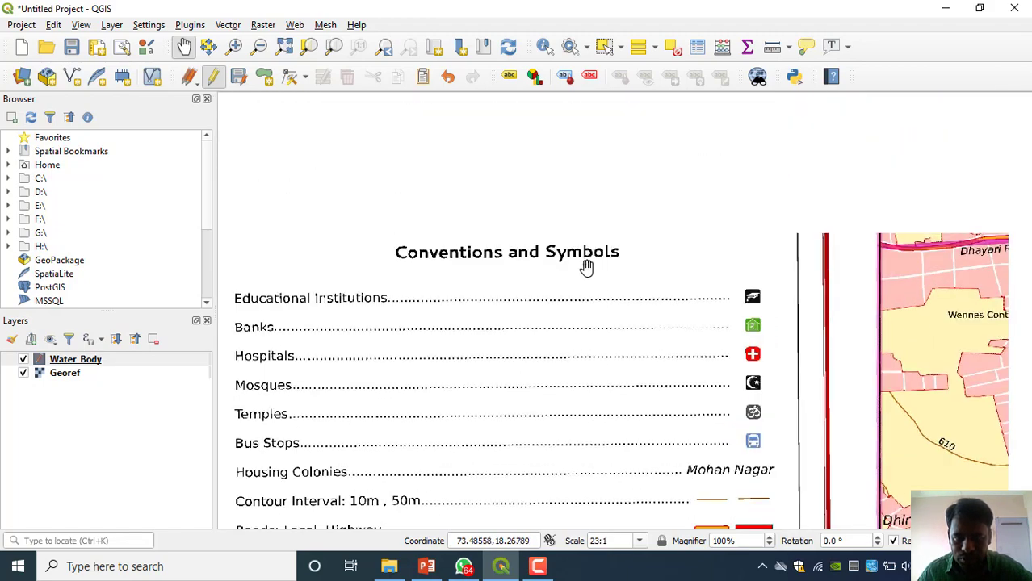
{"action": "left_click_drag", "start_coordinate": [592, 137], "coordinate": [594, 338]}
{"action": "left_click_drag", "start_coordinate": [635, 95], "coordinate": [713, 299]}
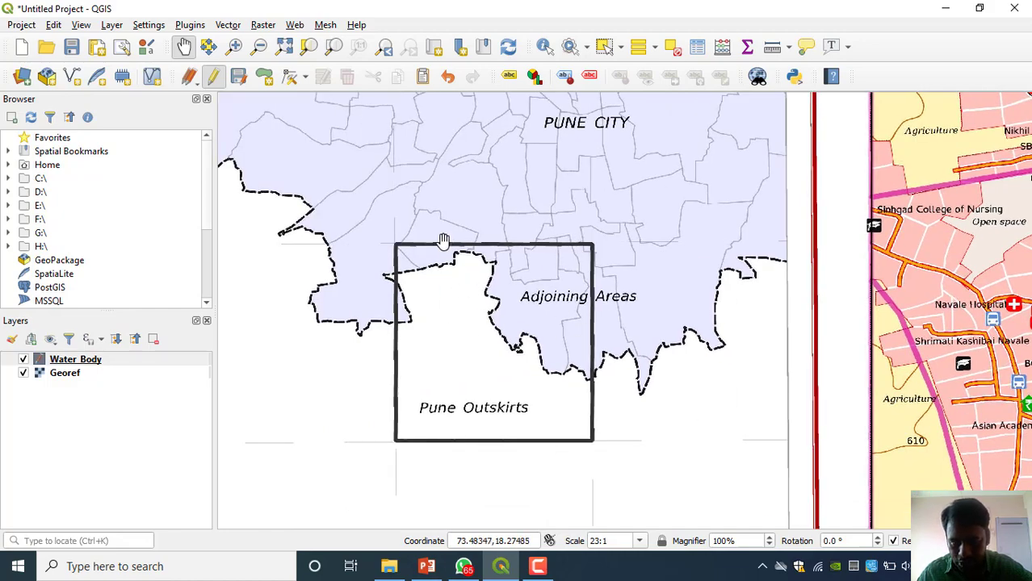
{"action": "left_click_drag", "start_coordinate": [453, 318], "coordinate": [594, 306]}
{"action": "left_click_drag", "start_coordinate": [659, 214], "coordinate": [659, 350]}
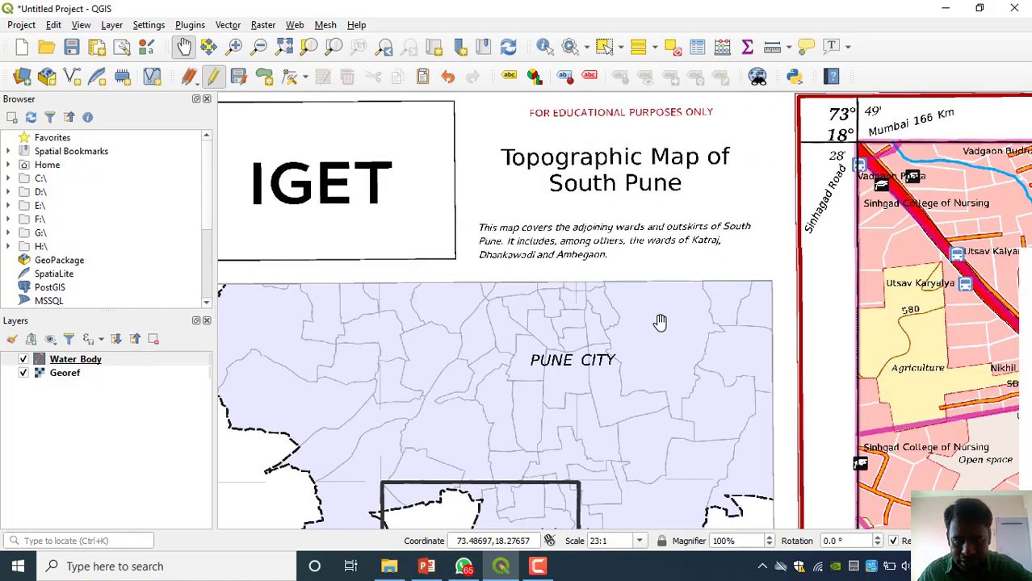
Survey the topographic map from Vadgaon Budruk at its north-west corner eastward to the digitized water body near Katraj Vasahat.
{"action": "scroll", "coordinate": [757, 419], "scroll_direction": "up", "scroll_amount": 1}
{"action": "left_click_drag", "start_coordinate": [757, 419], "coordinate": [319, 313]}
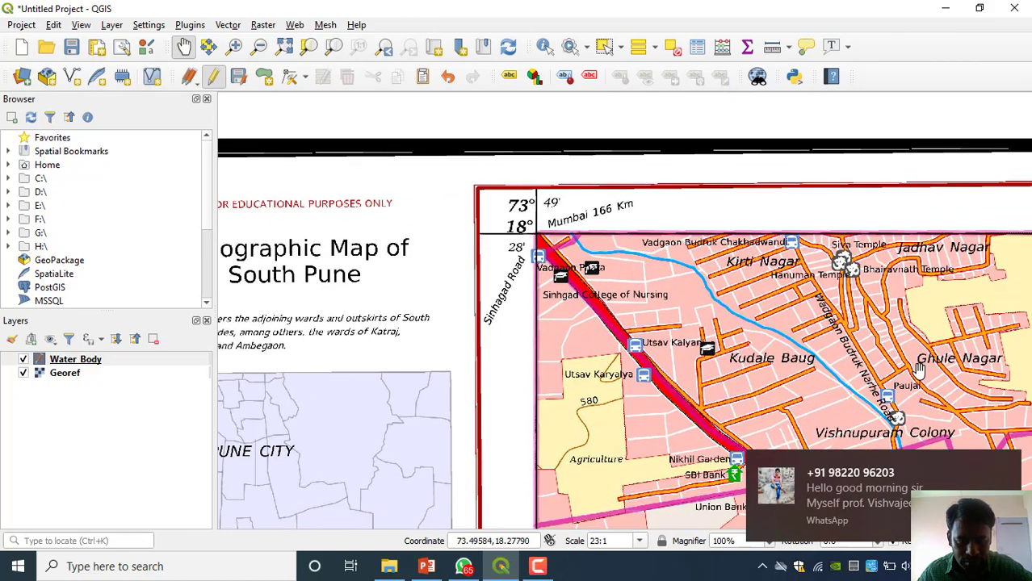
{"action": "left_click_drag", "start_coordinate": [937, 359], "coordinate": [486, 375]}
{"action": "left_click_drag", "start_coordinate": [788, 379], "coordinate": [500, 362]}
{"action": "left_click_drag", "start_coordinate": [667, 347], "coordinate": [461, 352]}
{"action": "left_click_drag", "start_coordinate": [931, 347], "coordinate": [463, 339]}
{"action": "left_click_drag", "start_coordinate": [582, 452], "coordinate": [582, 271]}
{"action": "left_click_drag", "start_coordinate": [587, 474], "coordinate": [604, 105]}
{"action": "left_click_drag", "start_coordinate": [586, 380], "coordinate": [615, 185]}
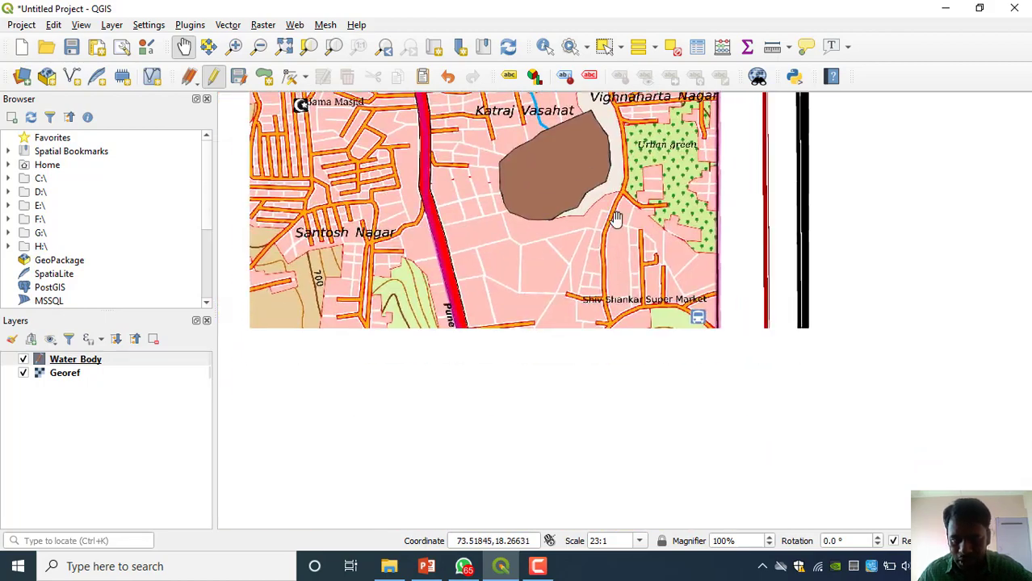
Inspect the eastern edge of the topographic map from Katraj Vasahat down to the Reserved Forest and the south-east corner coordinates.
{"action": "left_click_drag", "start_coordinate": [603, 351], "coordinate": [664, 121]}
{"action": "left_click_drag", "start_coordinate": [598, 379], "coordinate": [610, 226]}
{"action": "left_click_drag", "start_coordinate": [646, 452], "coordinate": [663, 306]}
{"action": "left_click_drag", "start_coordinate": [614, 452], "coordinate": [638, 259]}
{"action": "left_click_drag", "start_coordinate": [638, 305], "coordinate": [670, 36]}
{"action": "left_click_drag", "start_coordinate": [699, 300], "coordinate": [572, 136]}
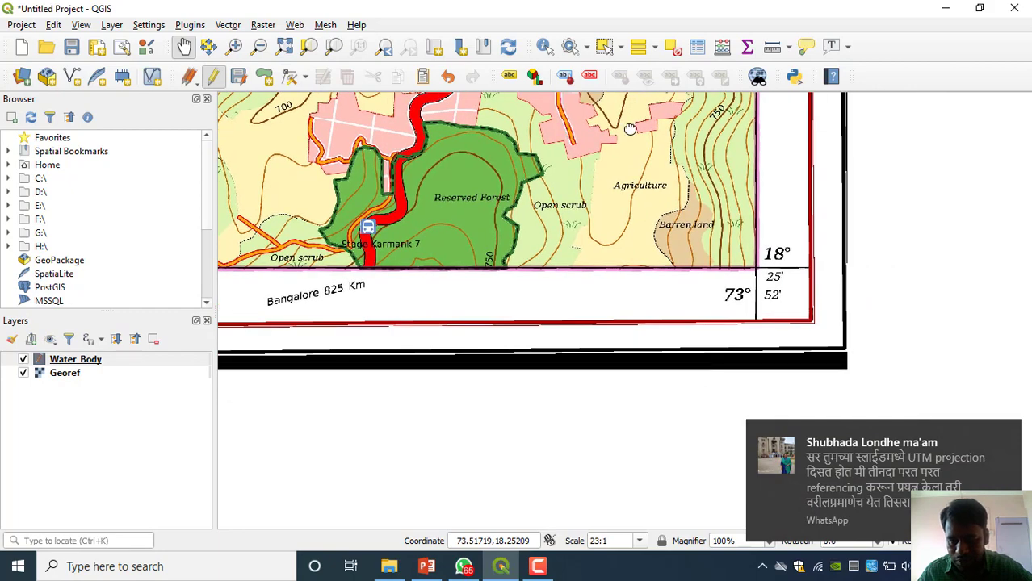
Review the topographic map at a smaller scale, from its southern margin up to the title block, legend and northern area.
{"action": "left_click_drag", "start_coordinate": [553, 294], "coordinate": [833, 256]}
{"action": "scroll", "coordinate": [833, 256], "scroll_direction": "down", "scroll_amount": 2}
{"action": "left_click_drag", "start_coordinate": [552, 265], "coordinate": [762, 343]}
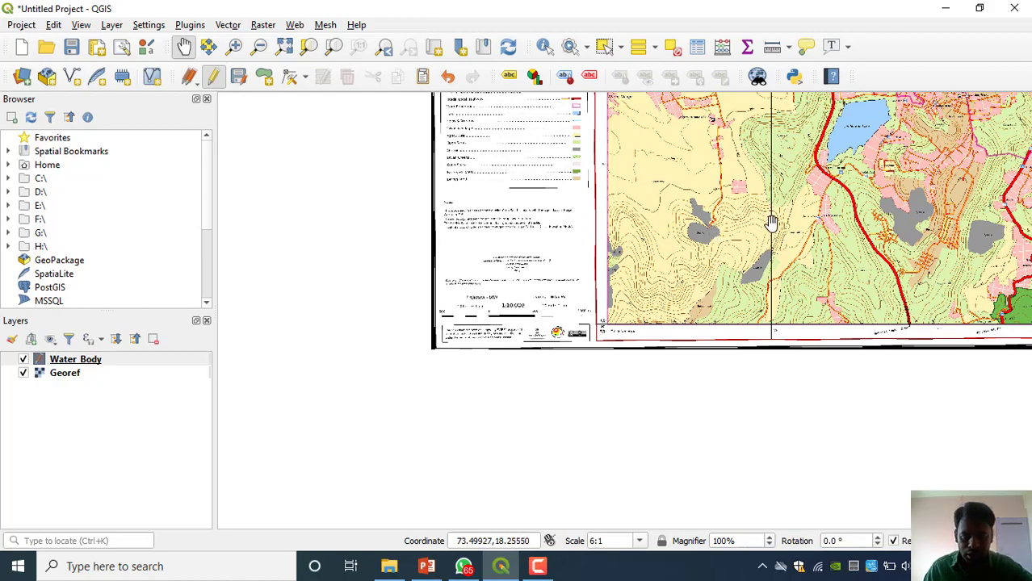
{"action": "left_click_drag", "start_coordinate": [807, 100], "coordinate": [641, 324]}
{"action": "left_click_drag", "start_coordinate": [652, 286], "coordinate": [583, 437]}
{"action": "left_click_drag", "start_coordinate": [678, 336], "coordinate": [824, 270]}
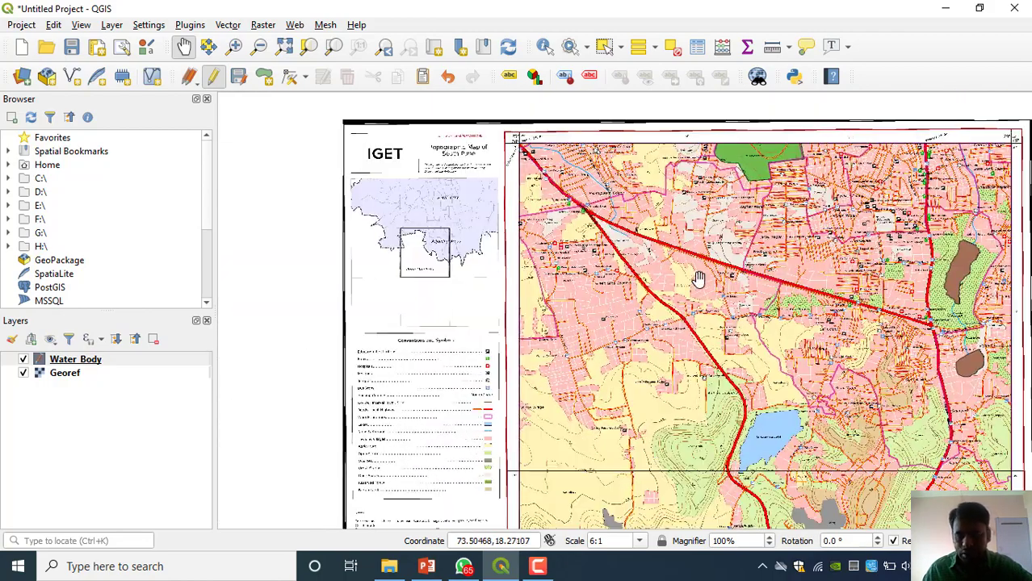
{"action": "left_click_drag", "start_coordinate": [638, 278], "coordinate": [566, 240]}
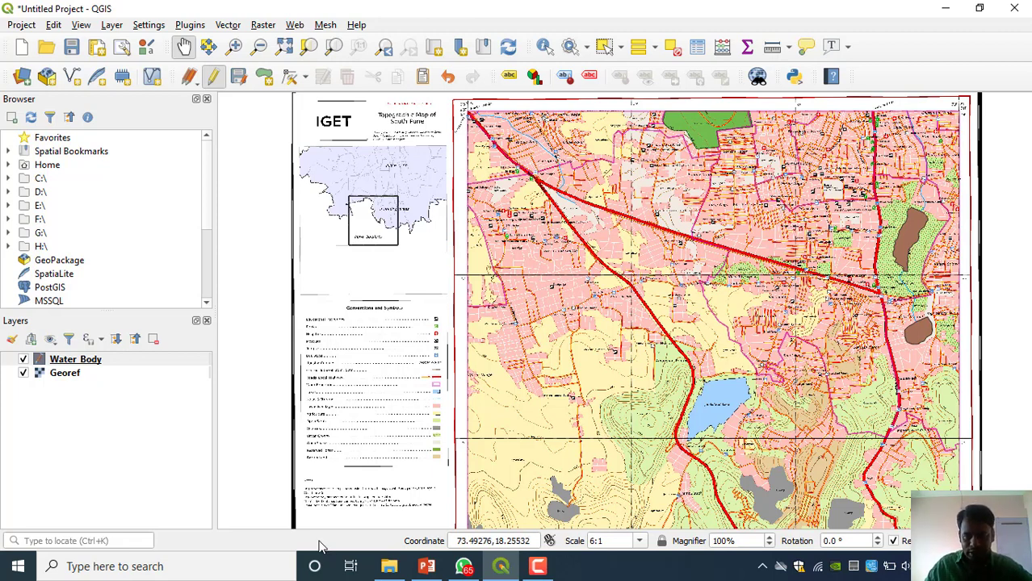
Remove both the Water_Body and Georef layers from the project.
{"action": "left_click", "coordinate": [65, 359]}
{"action": "key", "text": "shift+Down"}
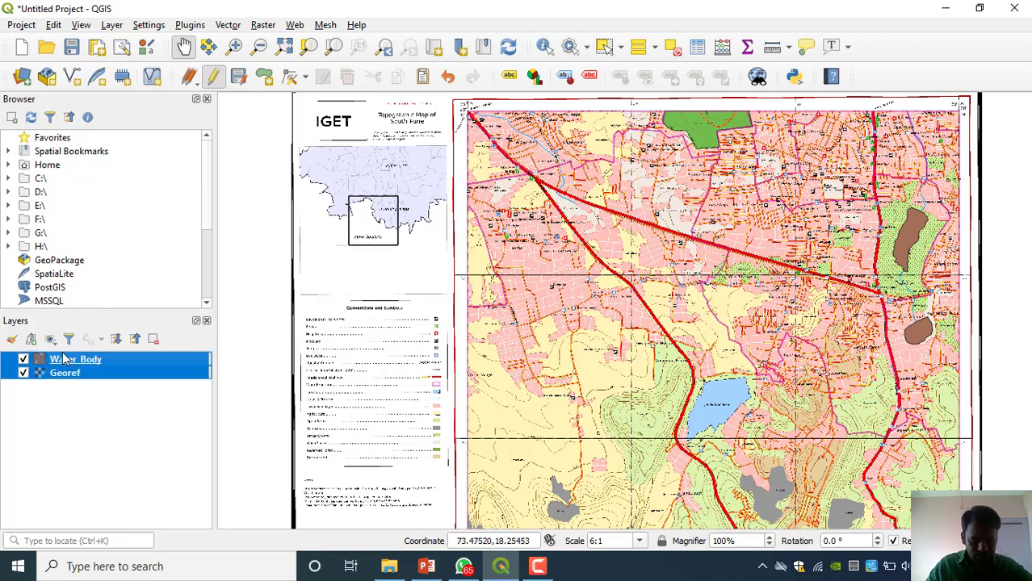
{"action": "right_click", "coordinate": [93, 379]}
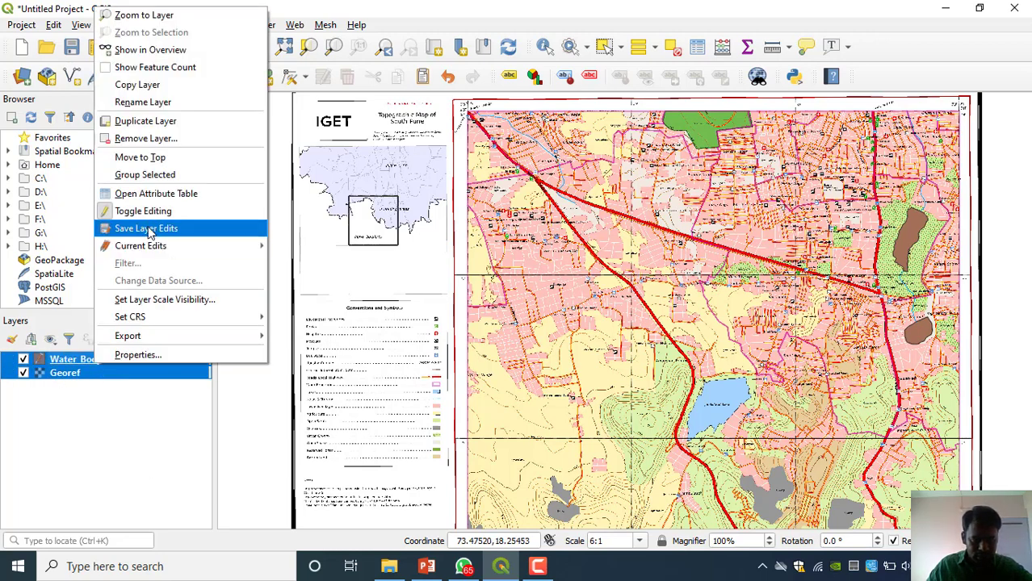
{"action": "left_click", "coordinate": [146, 139]}
{"action": "left_click", "coordinate": [484, 289]}
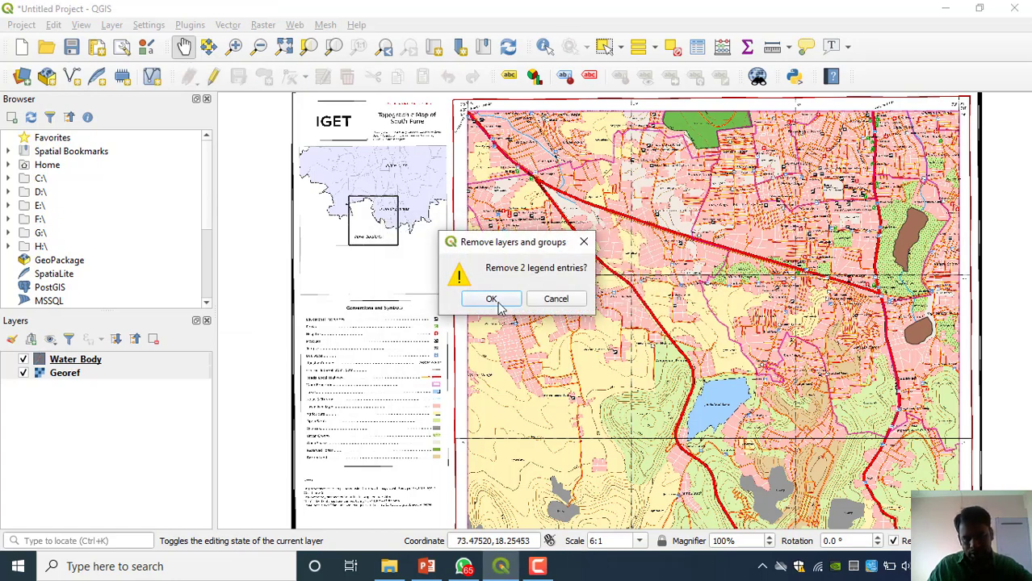
{"action": "left_click", "coordinate": [491, 300]}
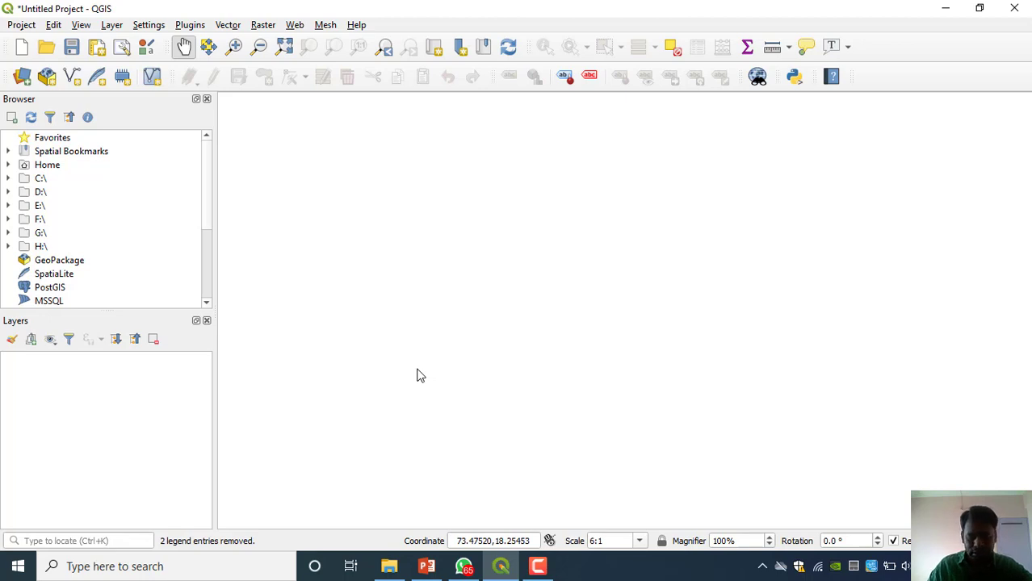
Check the session topics on slide 31 of the PPT presentation in PowerPoint and return to QGIS.
{"action": "left_click", "coordinate": [473, 455]}
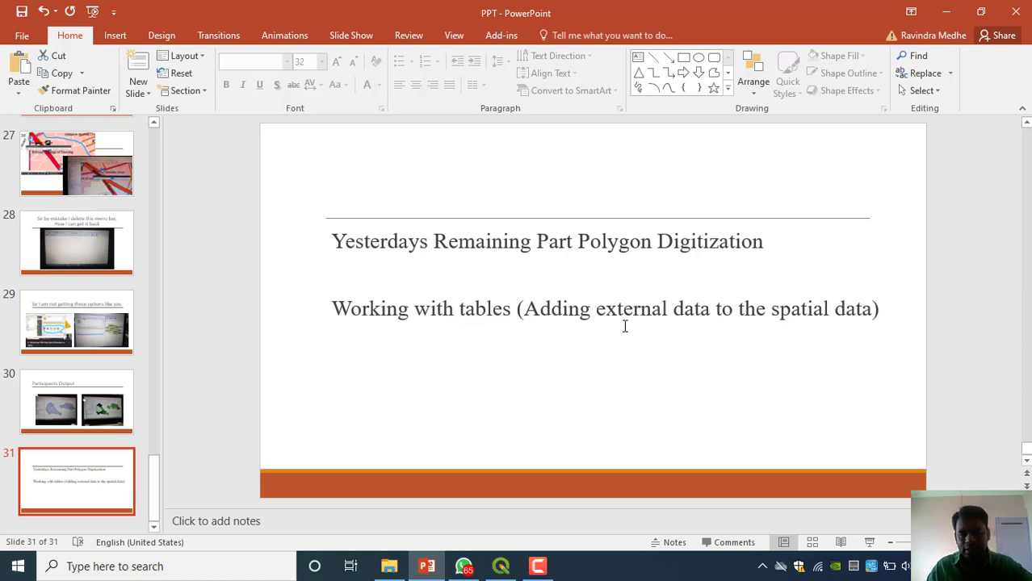
{"action": "left_click", "coordinate": [945, 12]}
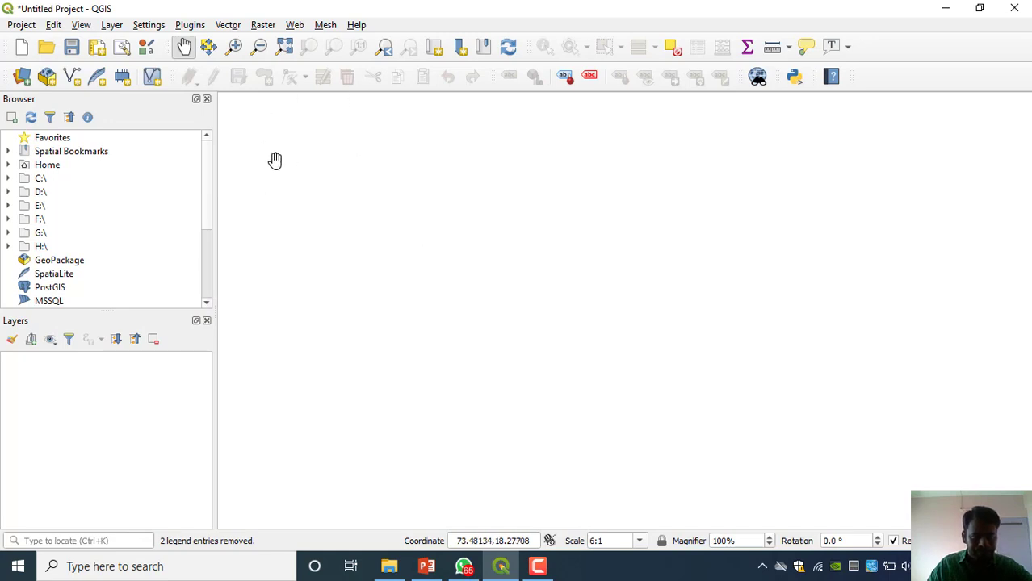
{"action": "left_click", "coordinate": [113, 25]}
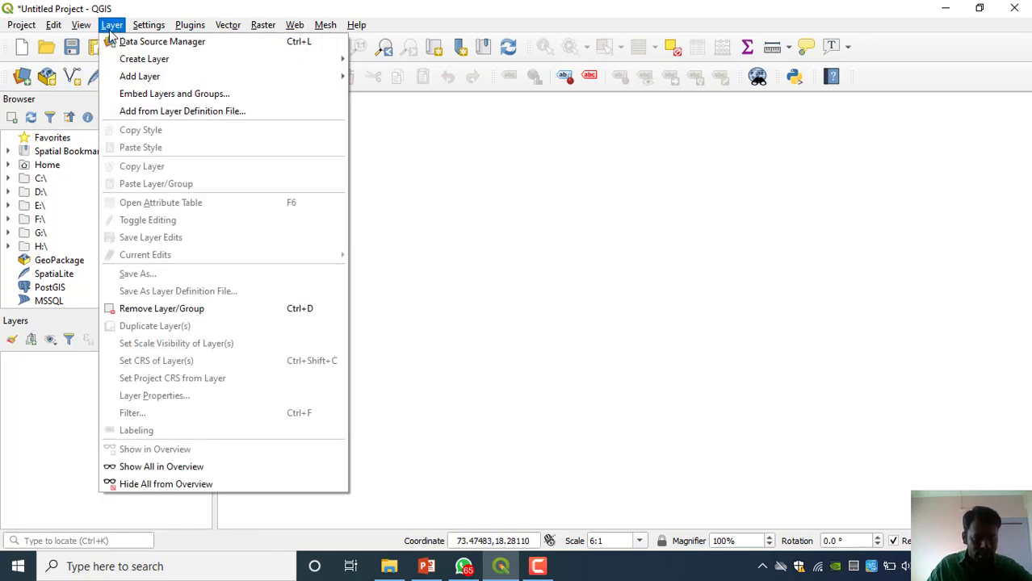
{"action": "mouse_move", "coordinate": [94, 26]}
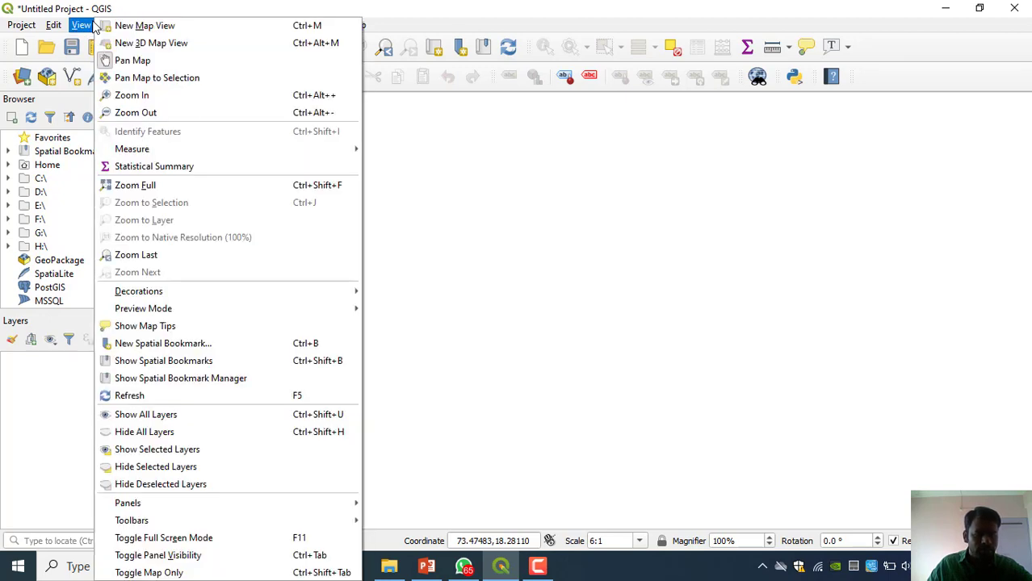
{"action": "left_click", "coordinate": [533, 371]}
Switch to File Explorer and open the Practical 6 Data 7-5-20 folder inside QGIS Workshop Data 2020.
{"action": "left_click", "coordinate": [389, 566]}
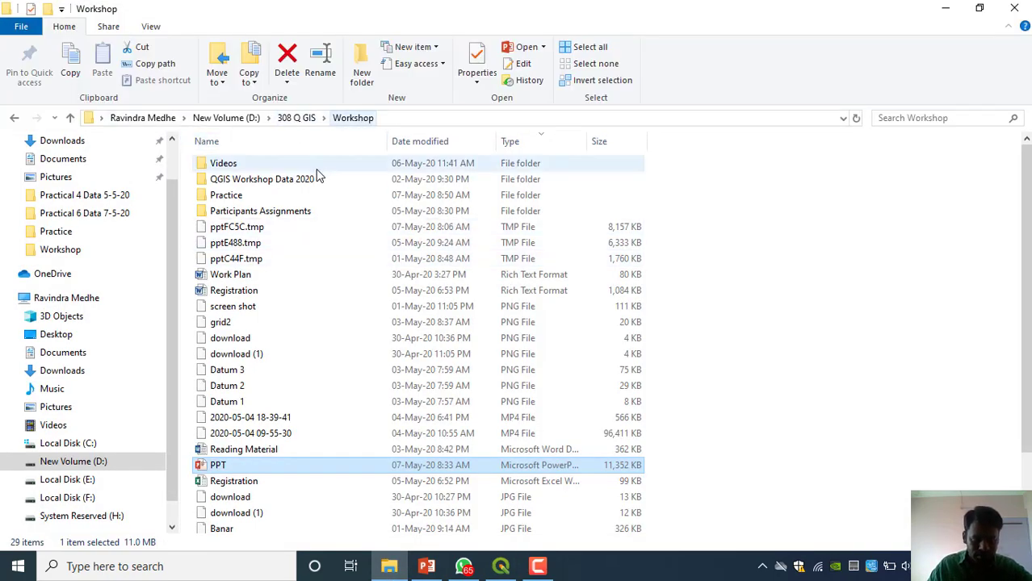
{"action": "double_click", "coordinate": [278, 178]}
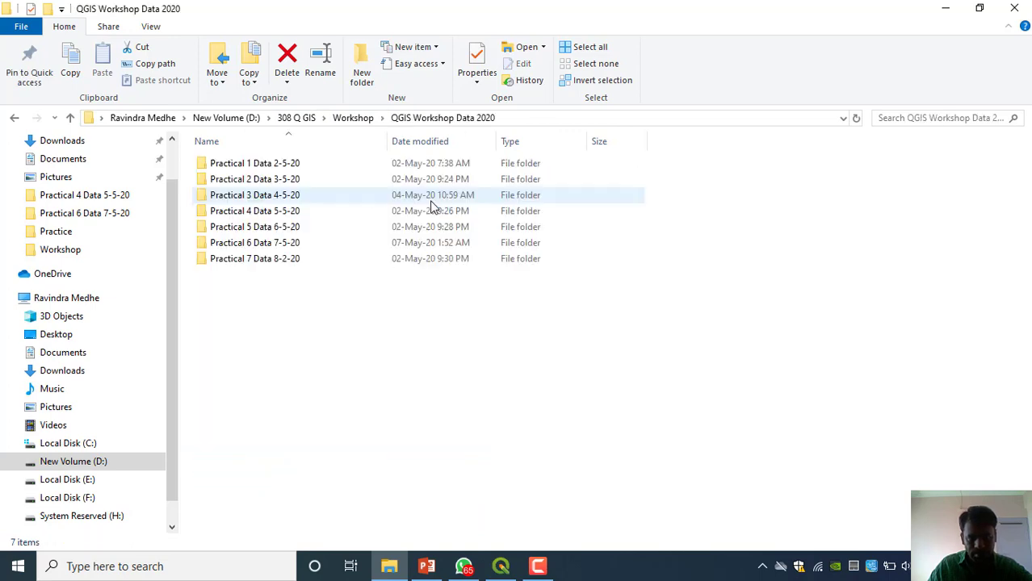
{"action": "left_click", "coordinate": [283, 242]}
{"action": "key", "text": "Return"}
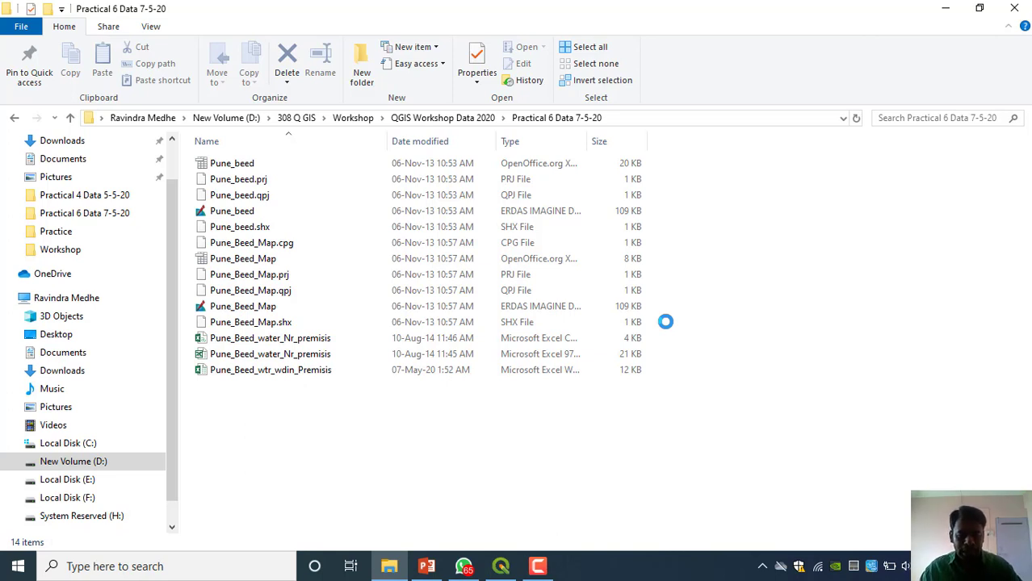
Open the Pune_Beed_wtr_wdin_Premisis workbook in Excel, examine its tehsil-wise water source table, and return to QGIS.
{"action": "double_click", "coordinate": [274, 373]}
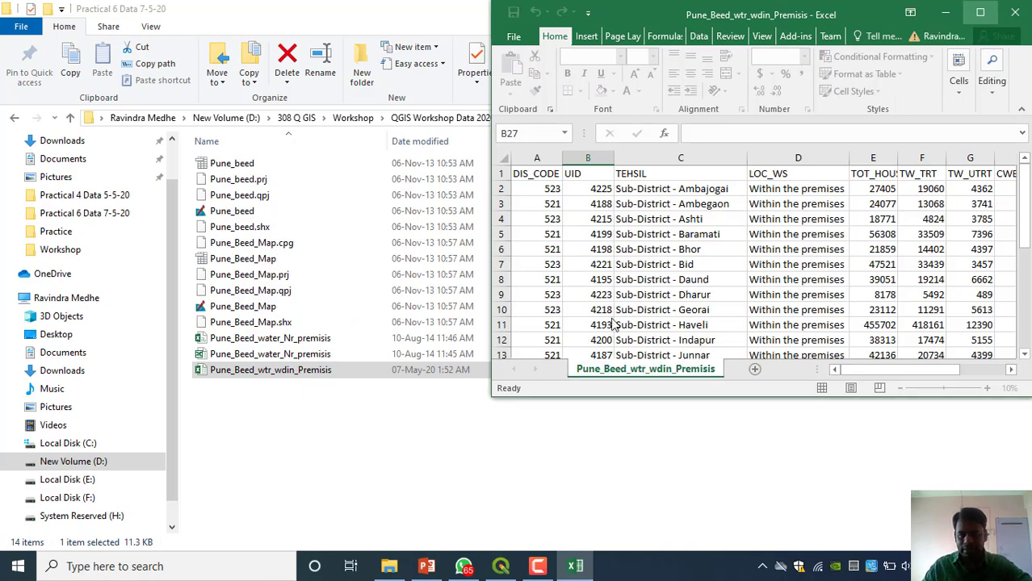
{"action": "left_click", "coordinate": [979, 12]}
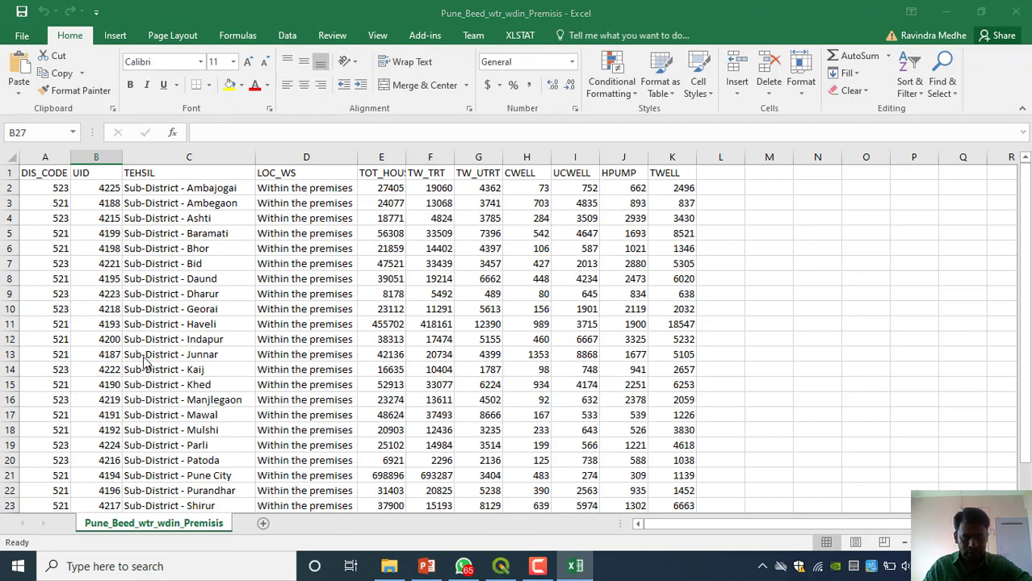
{"action": "left_click", "coordinate": [674, 428]}
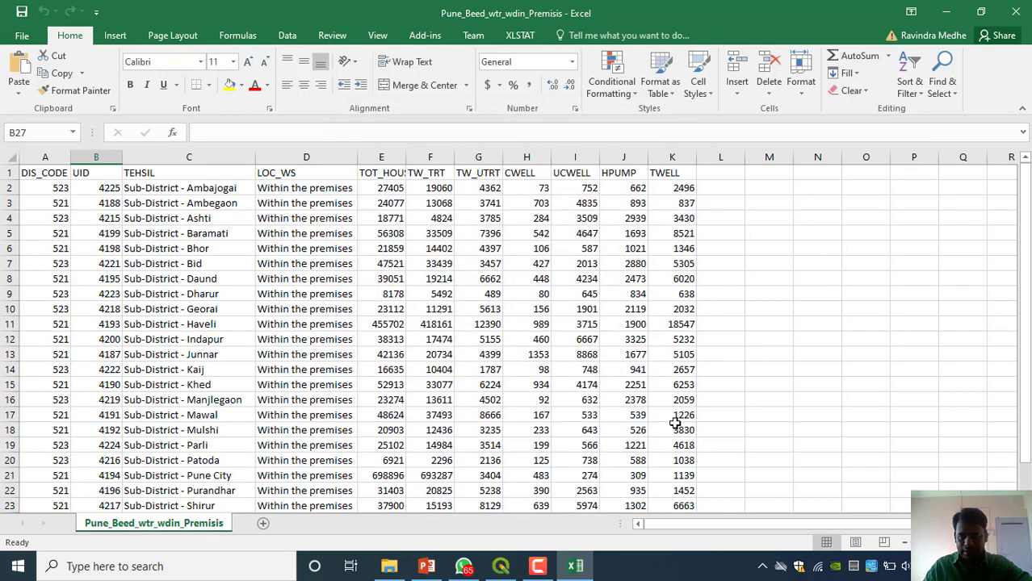
{"action": "left_click", "coordinate": [945, 12]}
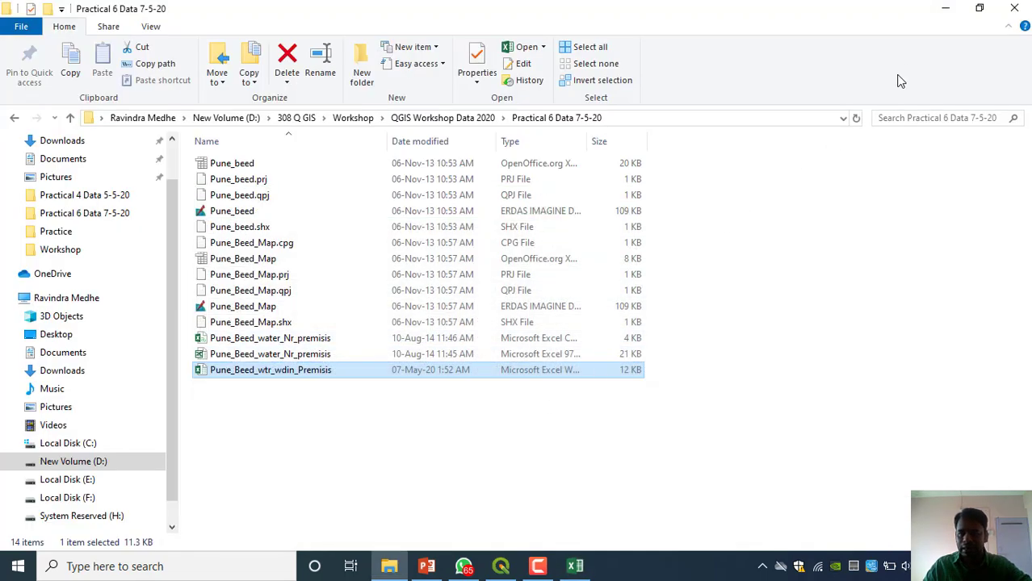
{"action": "left_click", "coordinate": [946, 8]}
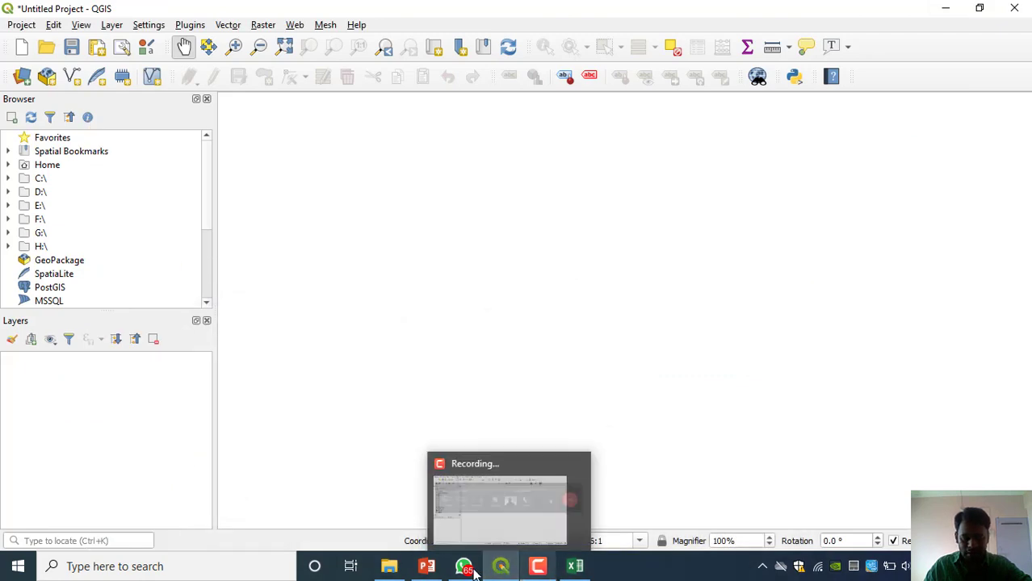
{"action": "left_click", "coordinate": [392, 571]}
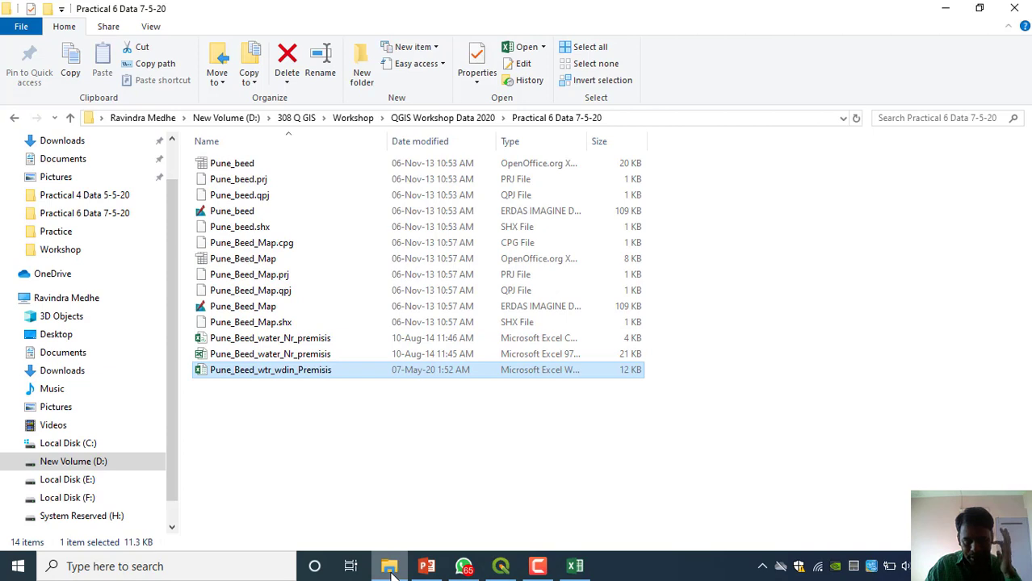
{"action": "left_click", "coordinate": [391, 571]}
Start adding a vector layer with File as the source type and open the file browser for its dataset.
{"action": "mouse_move", "coordinate": [501, 566]}
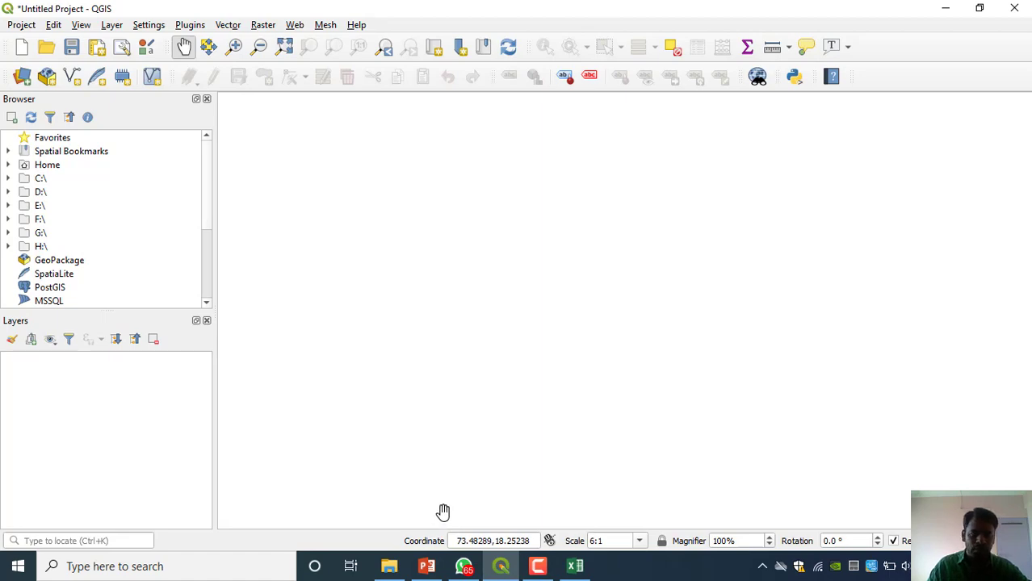
{"action": "left_click", "coordinate": [111, 25]}
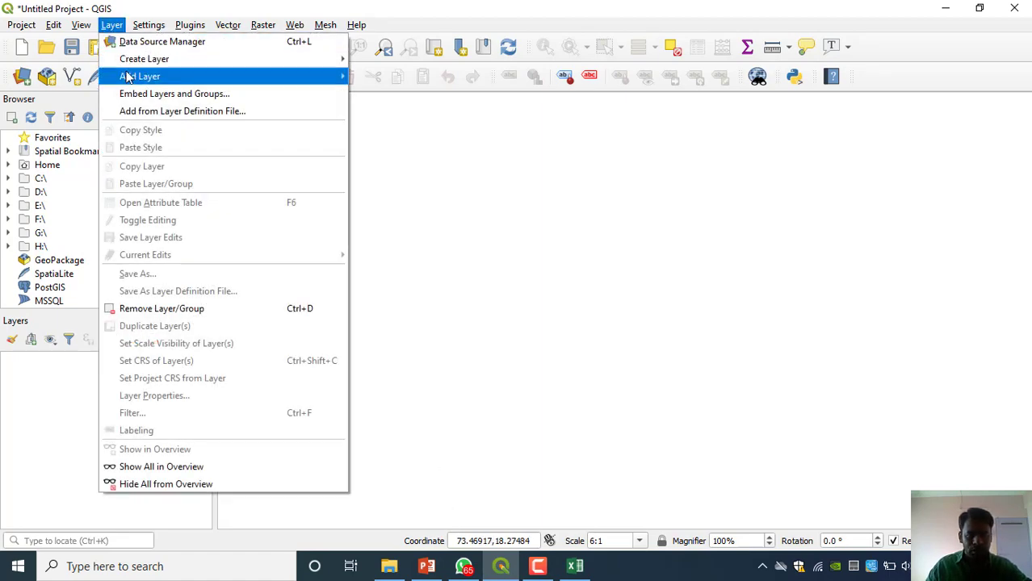
{"action": "mouse_move", "coordinate": [126, 77]}
{"action": "left_click", "coordinate": [455, 80]}
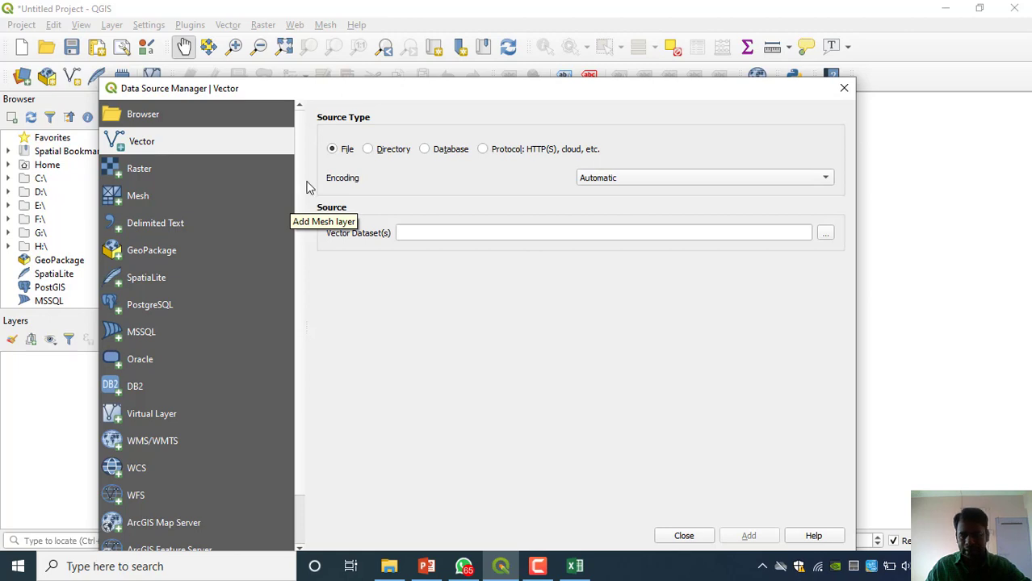
{"action": "left_click", "coordinate": [826, 233]}
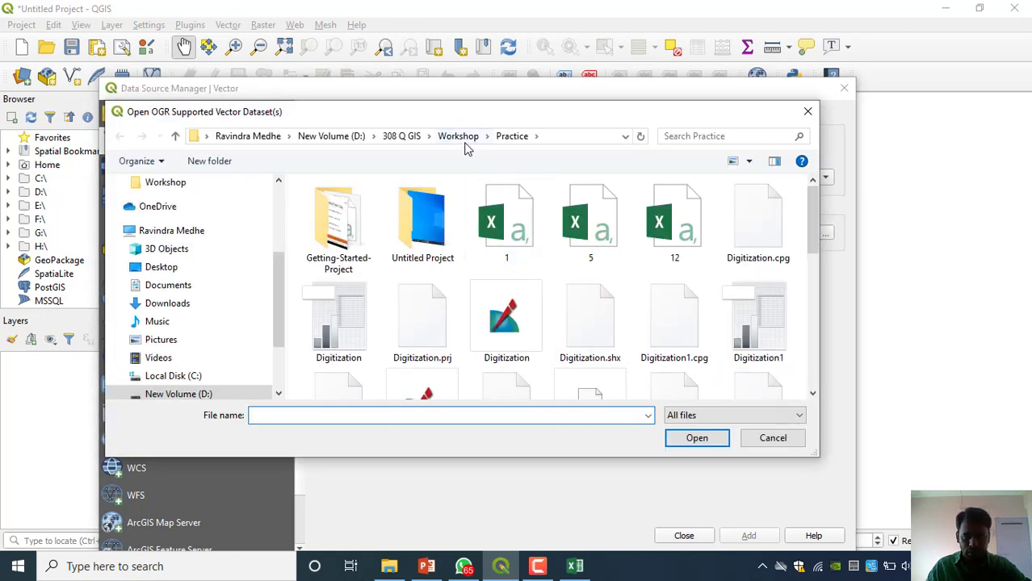
Browse to the Practical 6 Data 7-5-20 folder under QGIS Workshop Data 2020 and limit the listing to ESRI Shapefiles.
{"action": "left_click", "coordinate": [462, 144]}
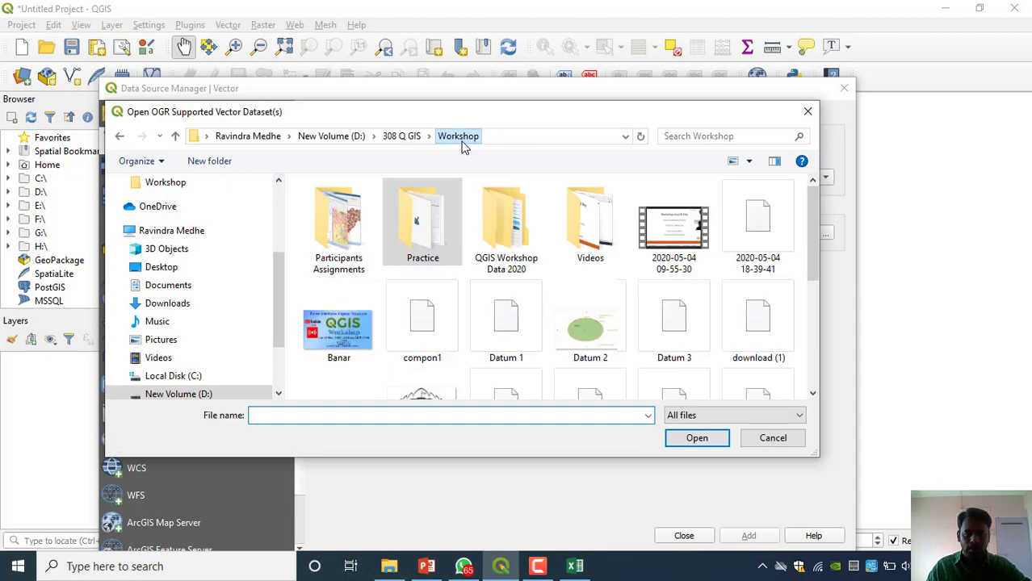
{"action": "double_click", "coordinate": [509, 234]}
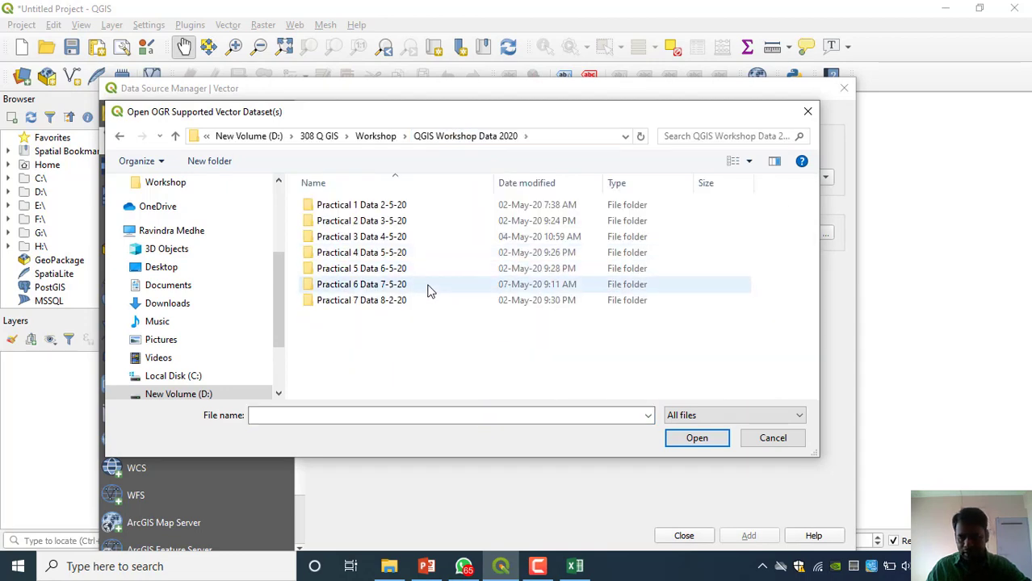
{"action": "double_click", "coordinate": [399, 288]}
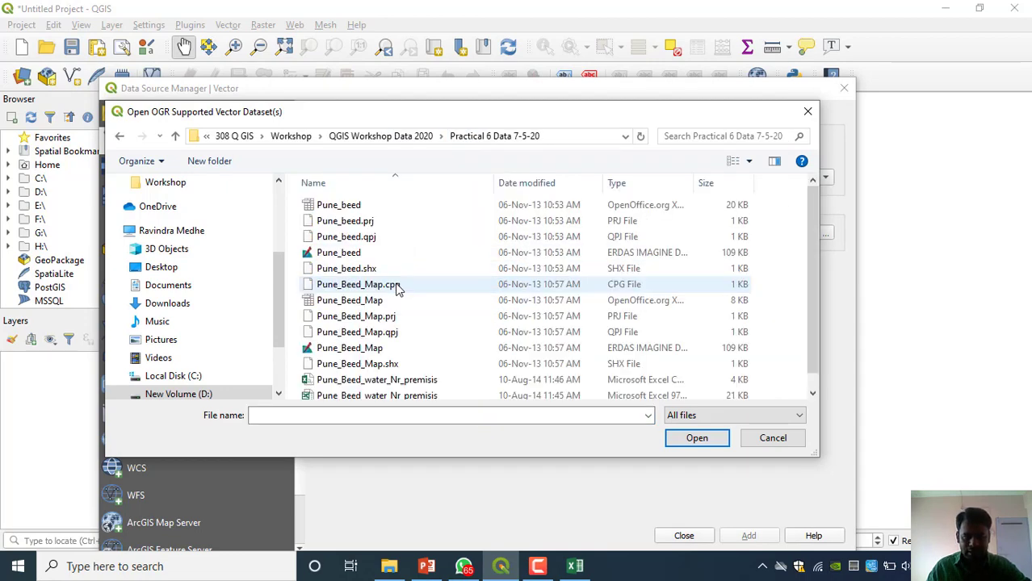
{"action": "left_click", "coordinate": [694, 419]}
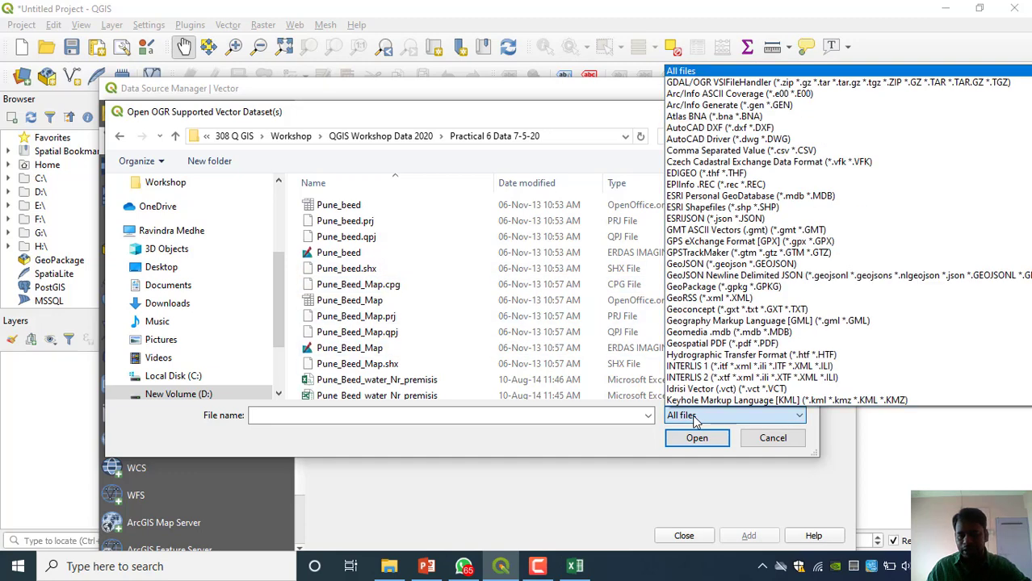
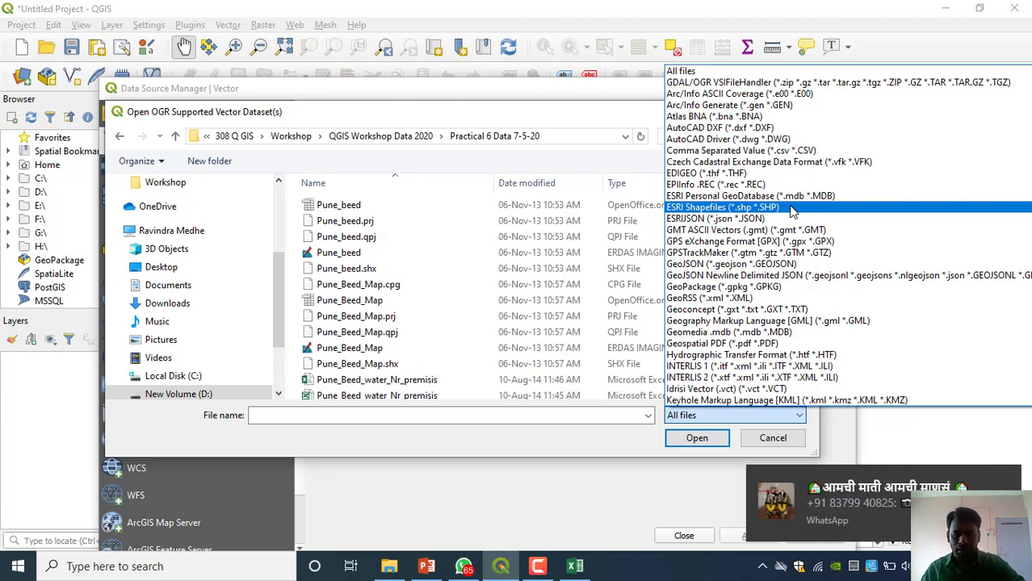
{"action": "left_click", "coordinate": [792, 212]}
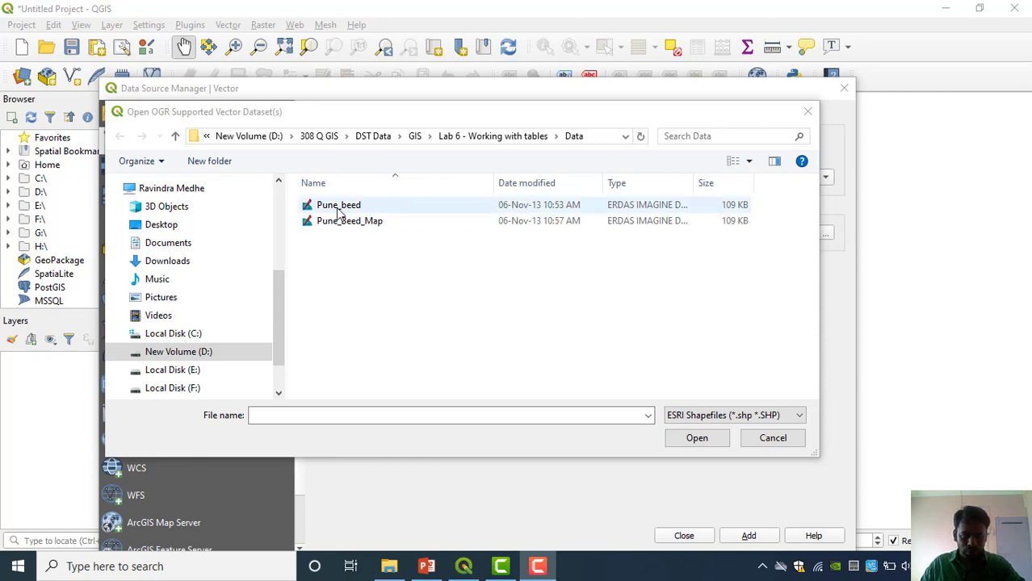
Add the Pune_beed shapefile from the Lab 6 - Working with tables Data folder to the project as a vector layer.
{"action": "left_click", "coordinate": [393, 212]}
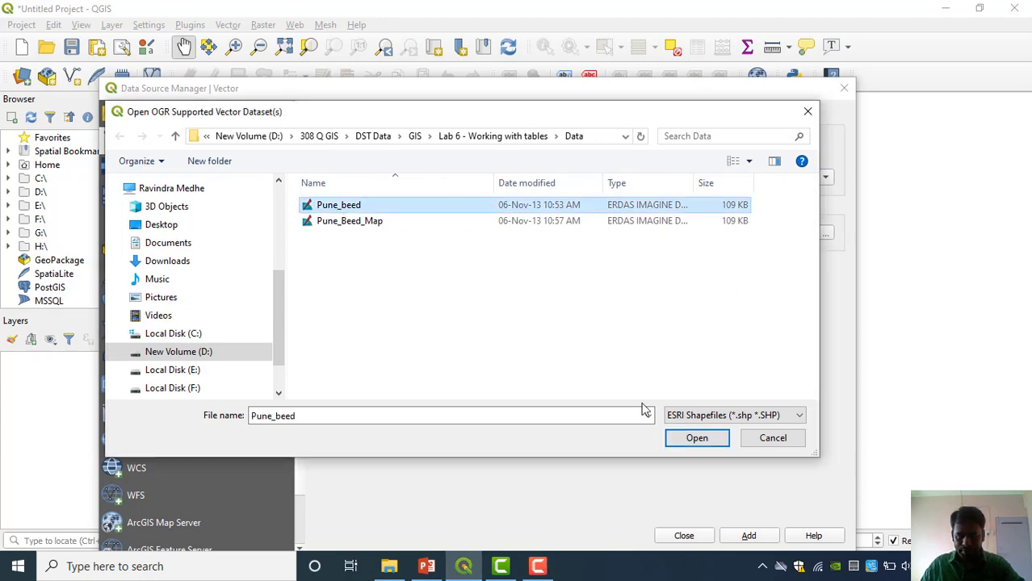
{"action": "left_click", "coordinate": [697, 443]}
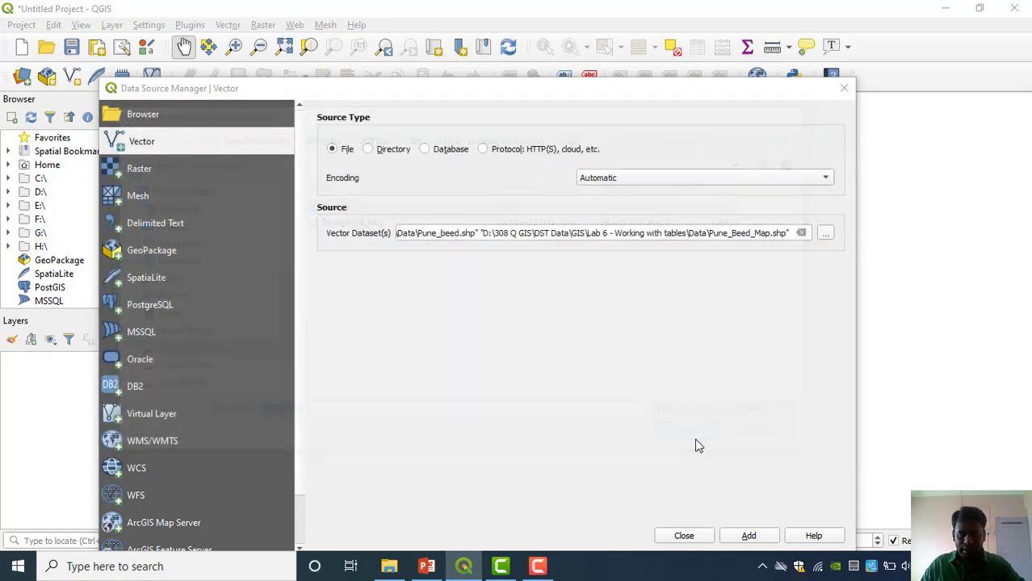
{"action": "left_click", "coordinate": [726, 538]}
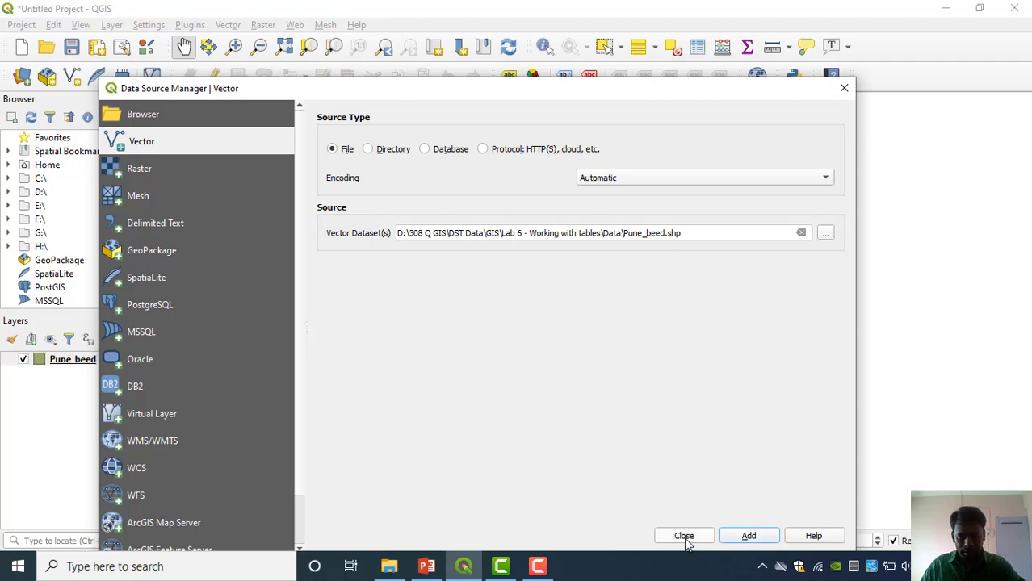
{"action": "left_click", "coordinate": [684, 536]}
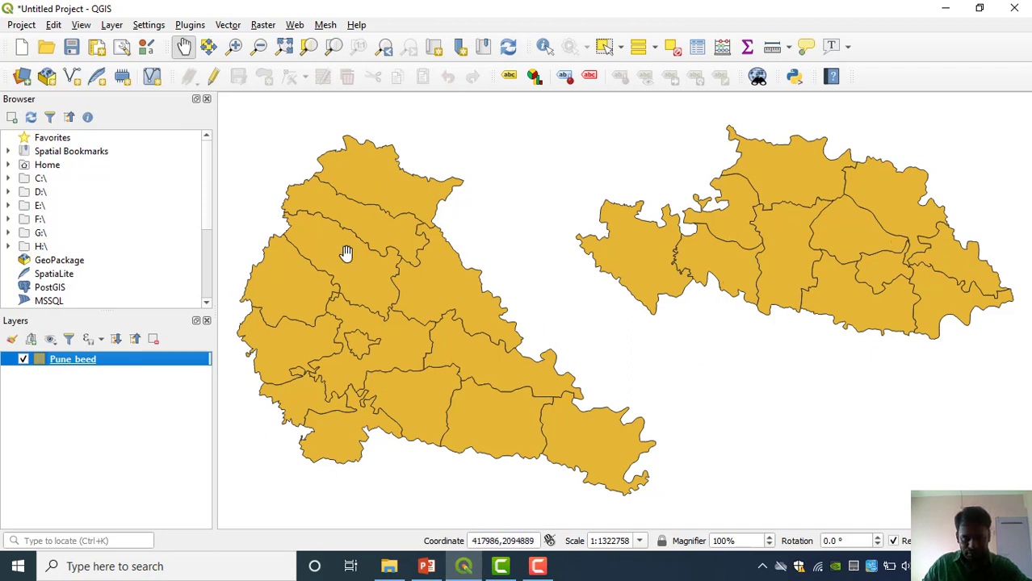
Open the Pune_beed layer's attribute table, examine its tehsil records, and minimize the table window.
{"action": "right_click", "coordinate": [110, 365]}
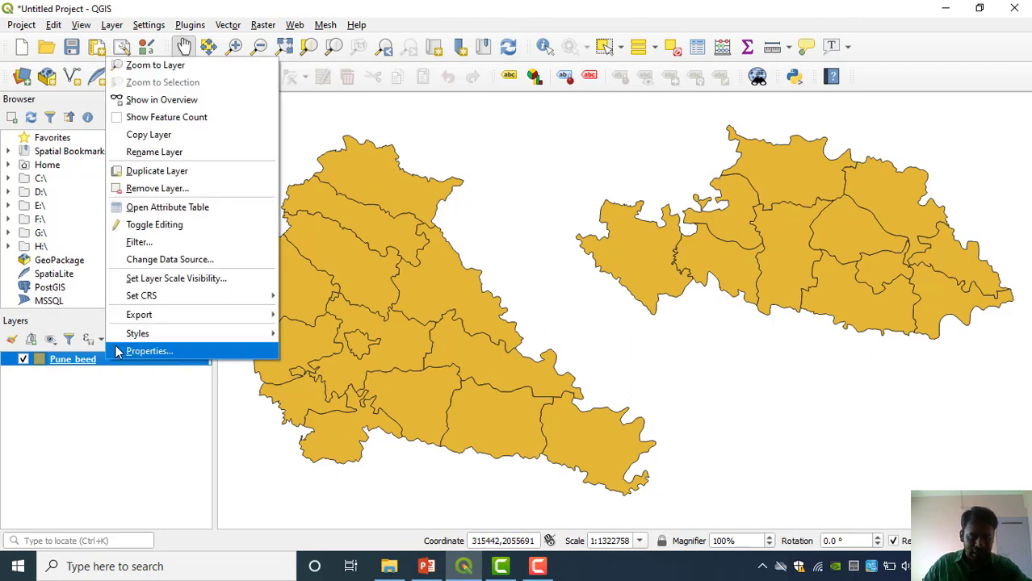
{"action": "left_click", "coordinate": [167, 207]}
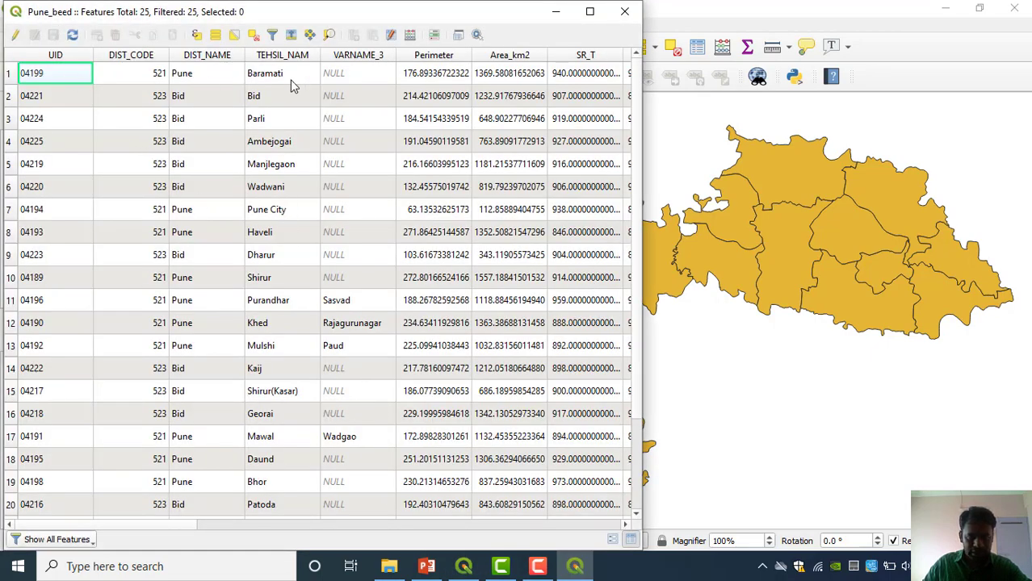
{"action": "left_click_drag", "start_coordinate": [172, 526], "coordinate": [76, 497]}
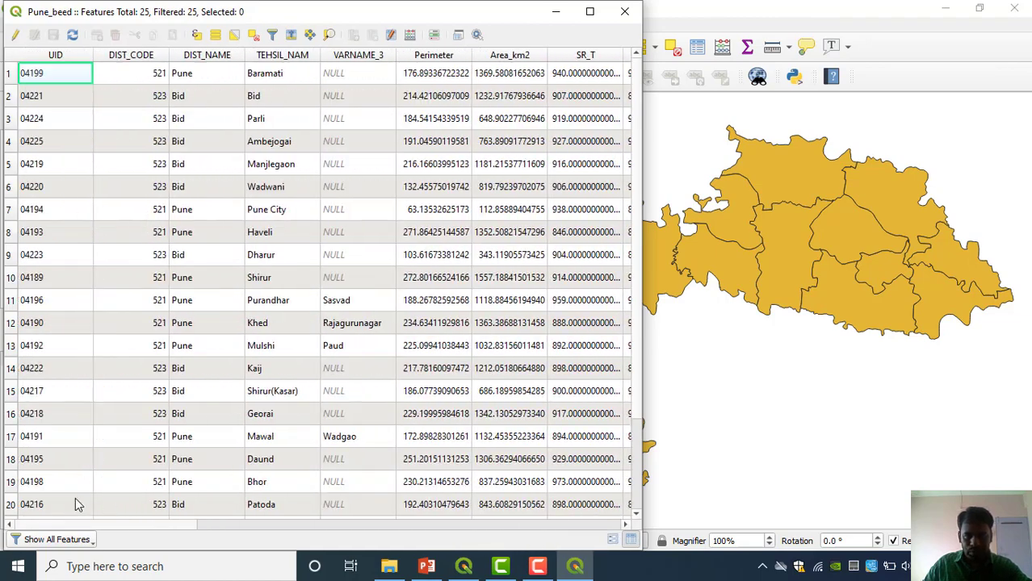
{"action": "left_click", "coordinate": [556, 12]}
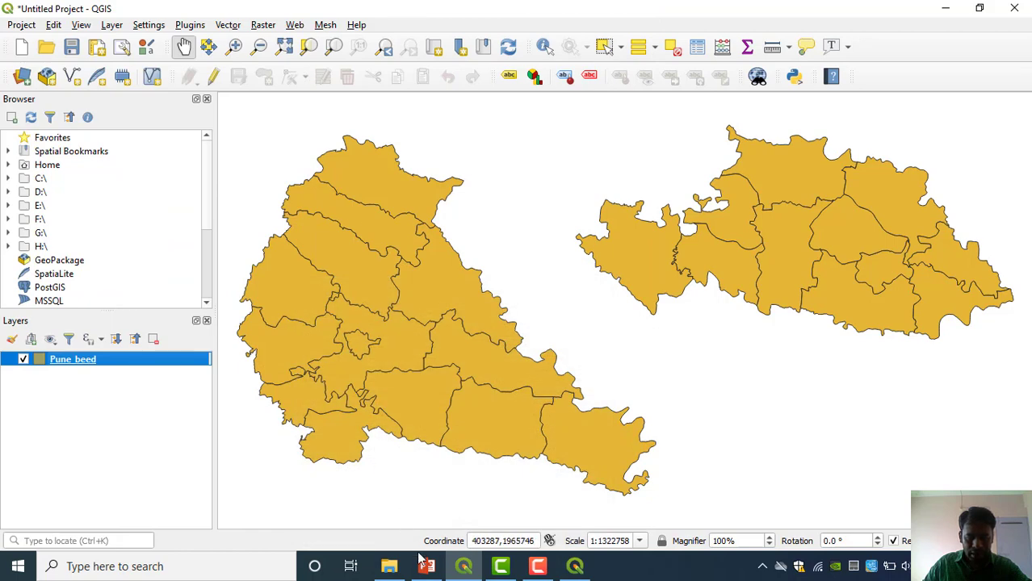
Open the Pune_Beed_wtr_wdin_Premisis workbook from the Data folder in Excel, dismissing the activation wizard and minimizing the folder window.
{"action": "left_click", "coordinate": [389, 566]}
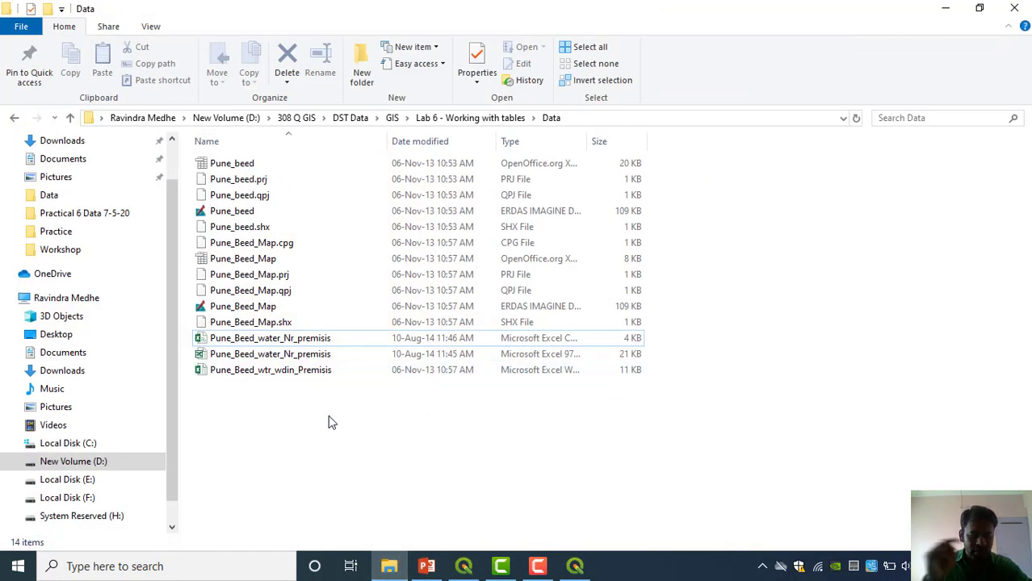
{"action": "double_click", "coordinate": [305, 370]}
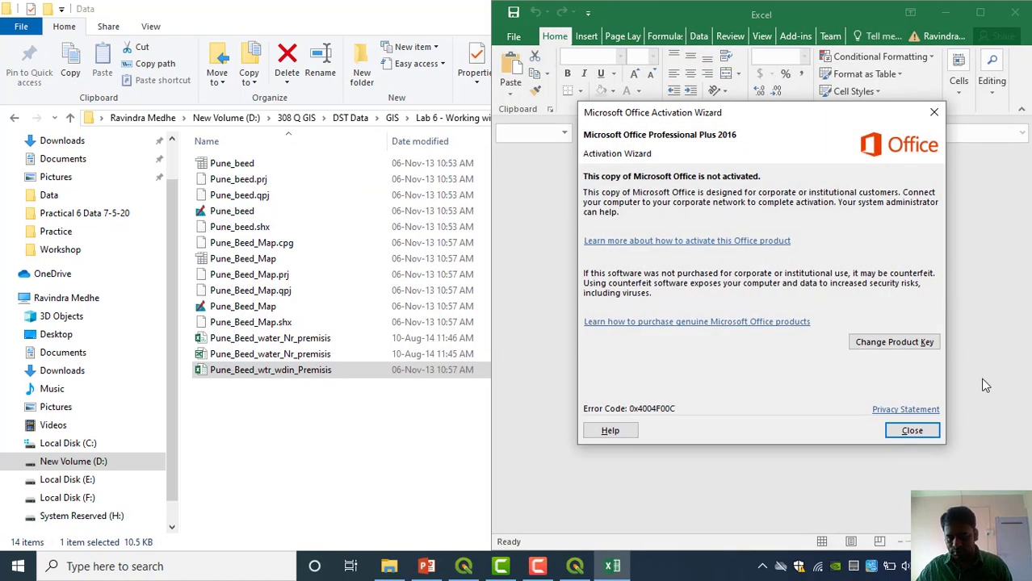
{"action": "left_click", "coordinate": [912, 430]}
{"action": "double_click", "coordinate": [418, 14]}
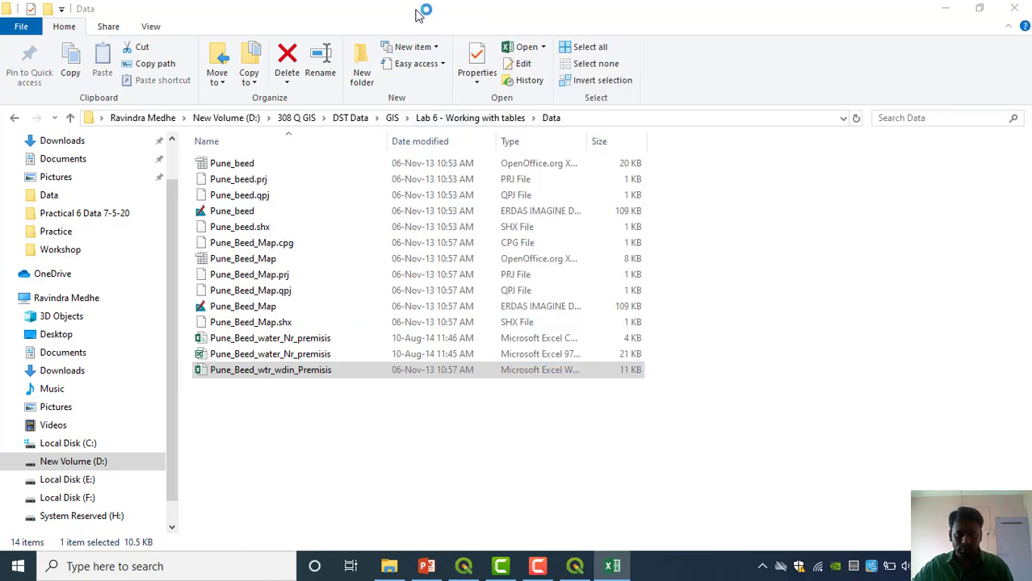
{"action": "left_click", "coordinate": [946, 8]}
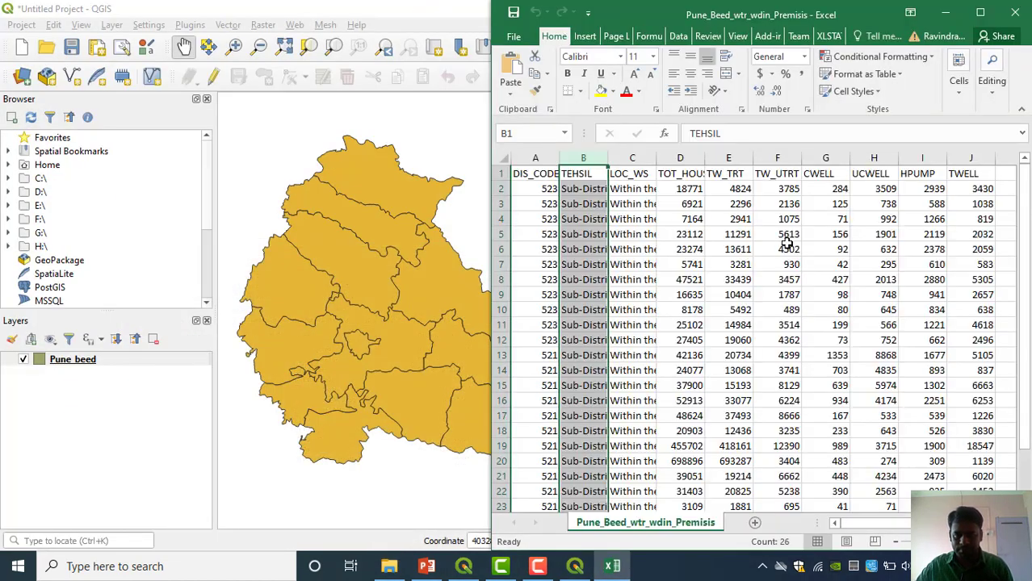
{"action": "left_click", "coordinate": [714, 267]}
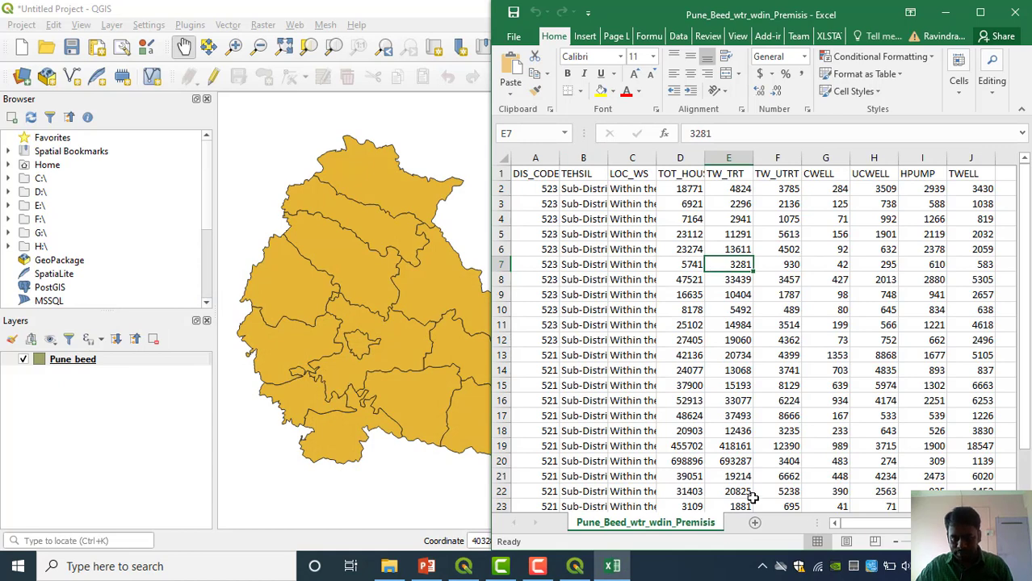
{"action": "left_click_drag", "start_coordinate": [887, 524], "coordinate": [884, 525]}
Show the Pune_beed attribute table beside the Excel workbook, narrowing the Excel window so it no longer covers the table.
{"action": "right_click", "coordinate": [66, 367]}
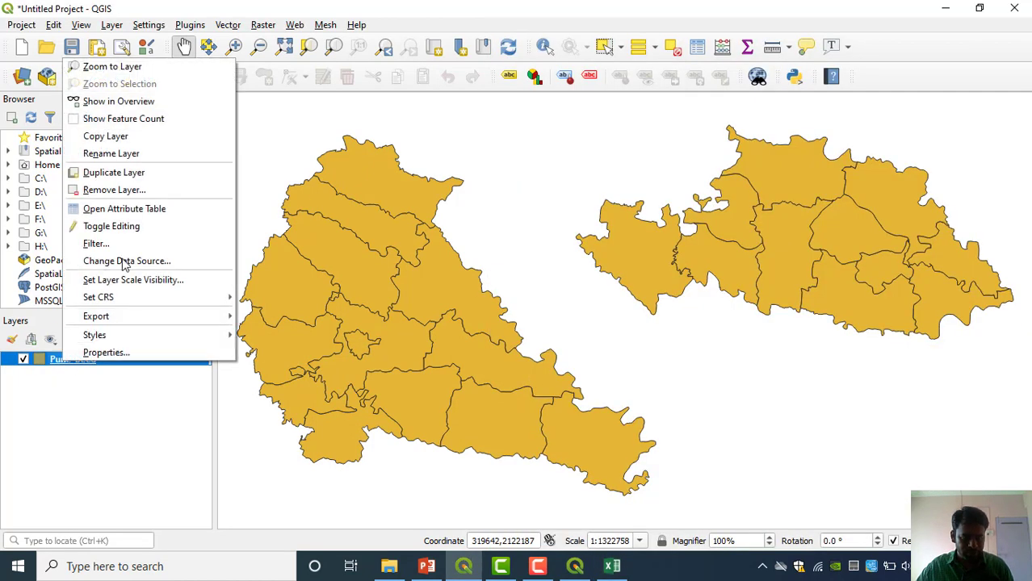
{"action": "left_click", "coordinate": [125, 219]}
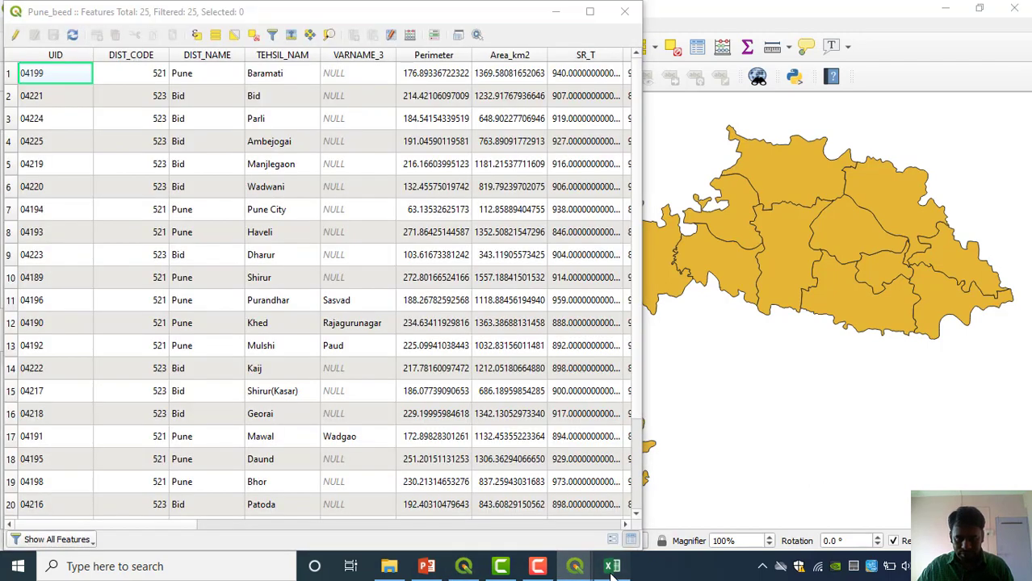
{"action": "left_click", "coordinate": [612, 567]}
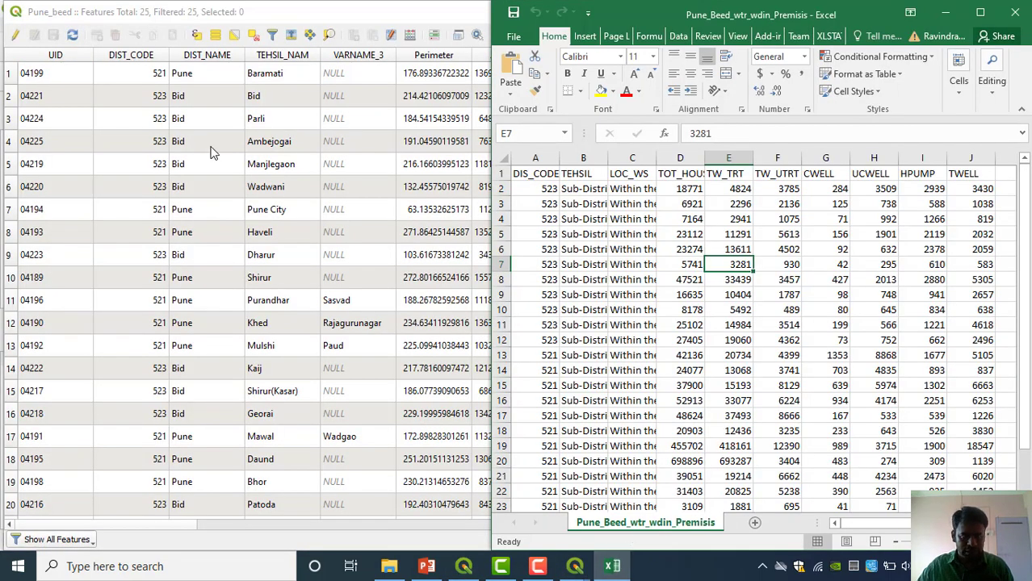
{"action": "left_click_drag", "start_coordinate": [492, 254], "coordinate": [638, 272]}
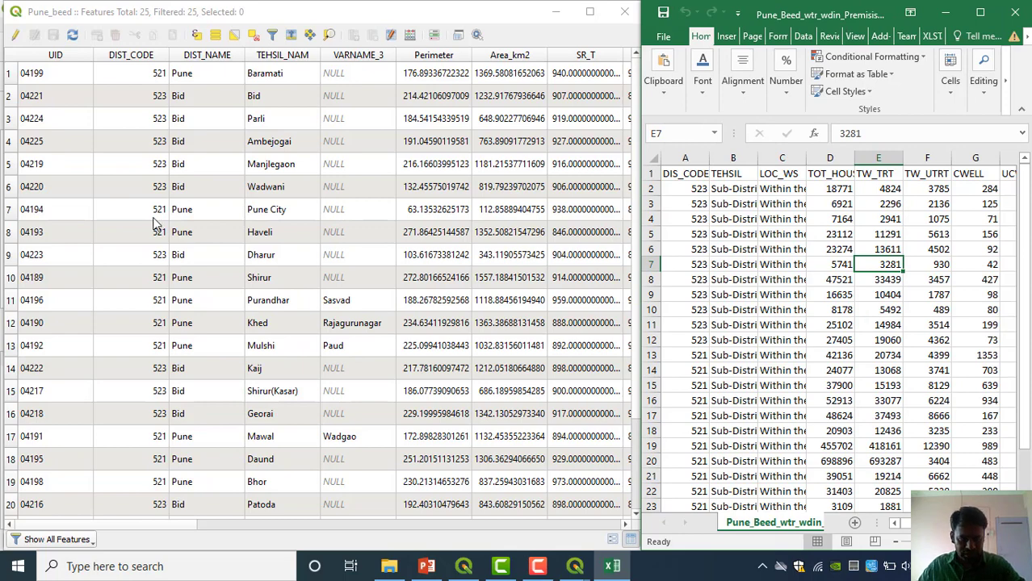
{"action": "left_click_drag", "start_coordinate": [1028, 276], "coordinate": [1026, 275]}
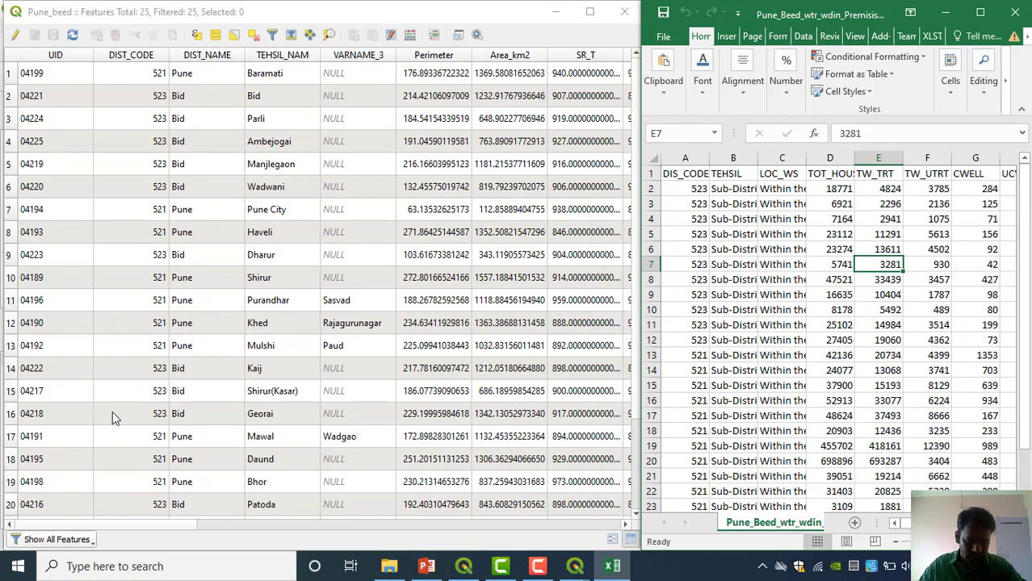
Compare the tehsil records in the Pune_beed attribute table with the water source columns in the workbook.
{"action": "left_click", "coordinate": [304, 262]}
{"action": "scroll", "coordinate": [304, 263], "scroll_direction": "down", "scroll_amount": 2}
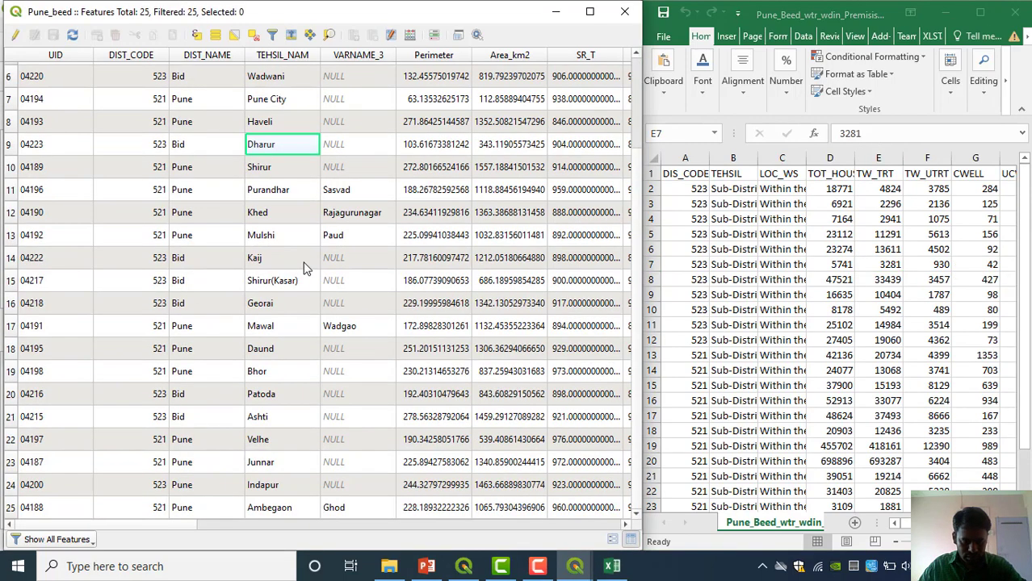
{"action": "scroll", "coordinate": [302, 267], "scroll_direction": "up", "scroll_amount": 2}
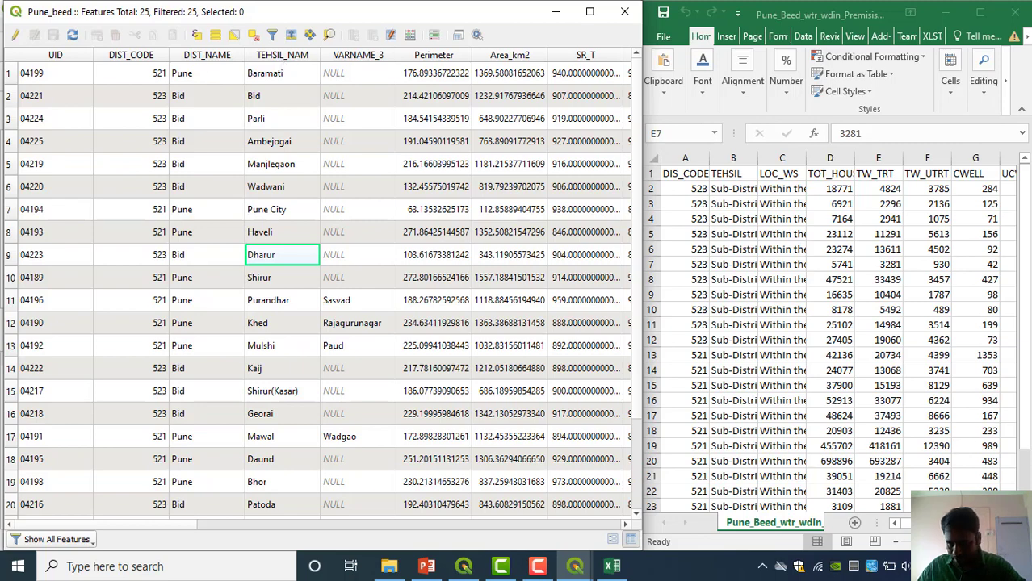
{"action": "left_click", "coordinate": [936, 523]}
{"action": "scroll", "coordinate": [838, 340], "scroll_direction": "right", "scroll_amount": 6}
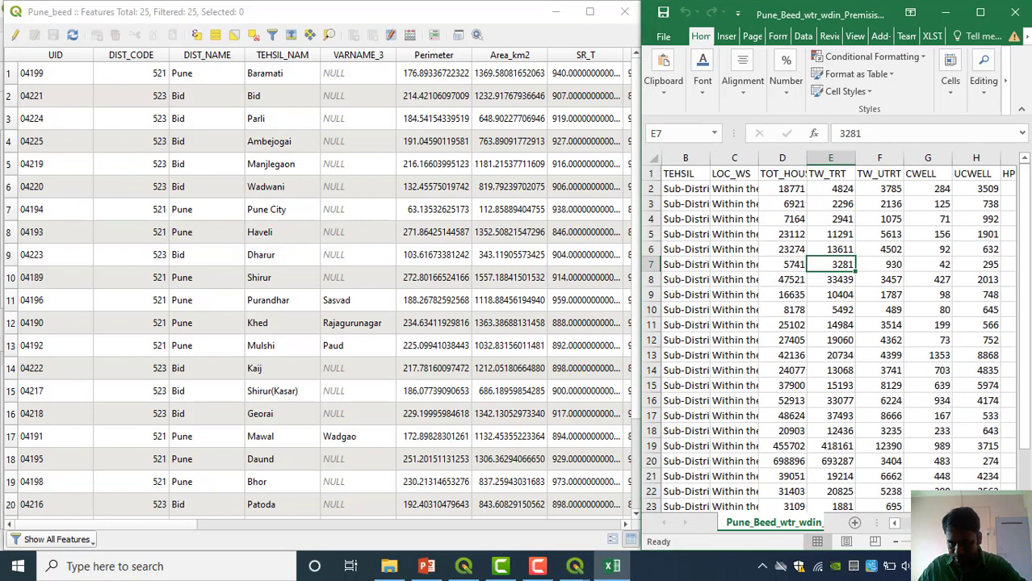
{"action": "scroll", "coordinate": [888, 524], "scroll_direction": "left", "scroll_amount": 6}
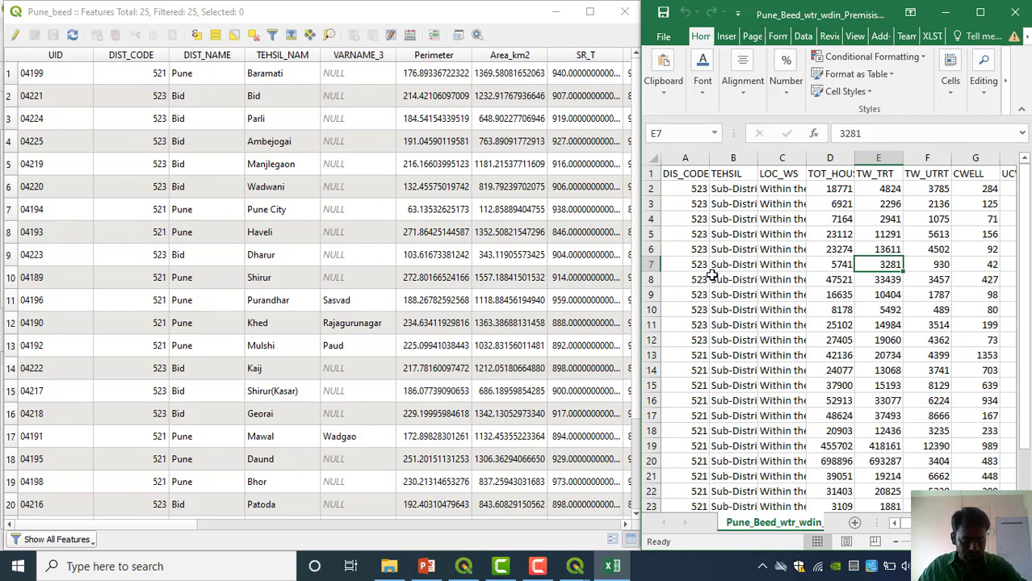
Fit the DIS_CODE and TEHSIL column widths in the workbook to their contents.
{"action": "left_click", "coordinate": [156, 531]}
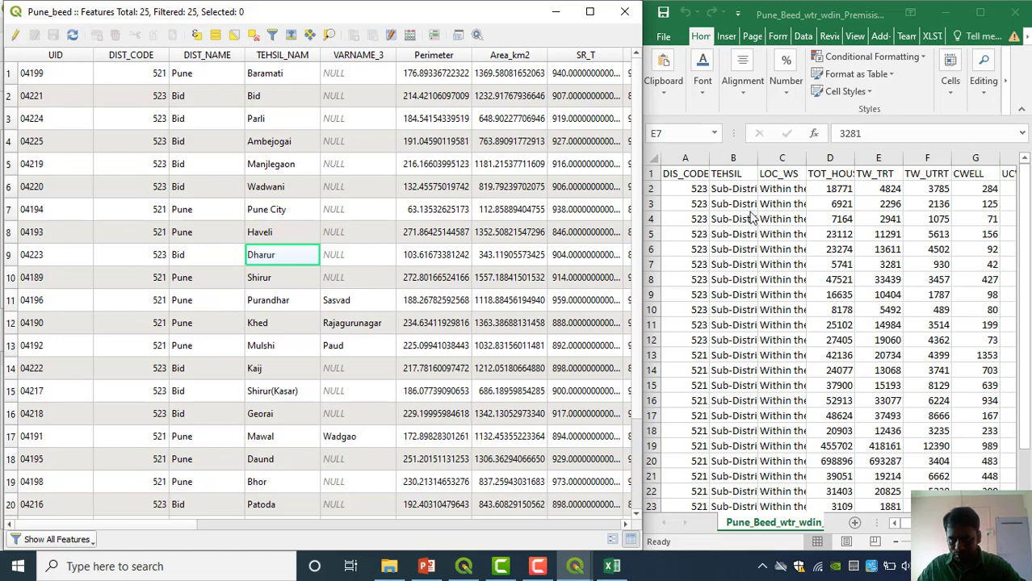
{"action": "left_click", "coordinate": [714, 157]}
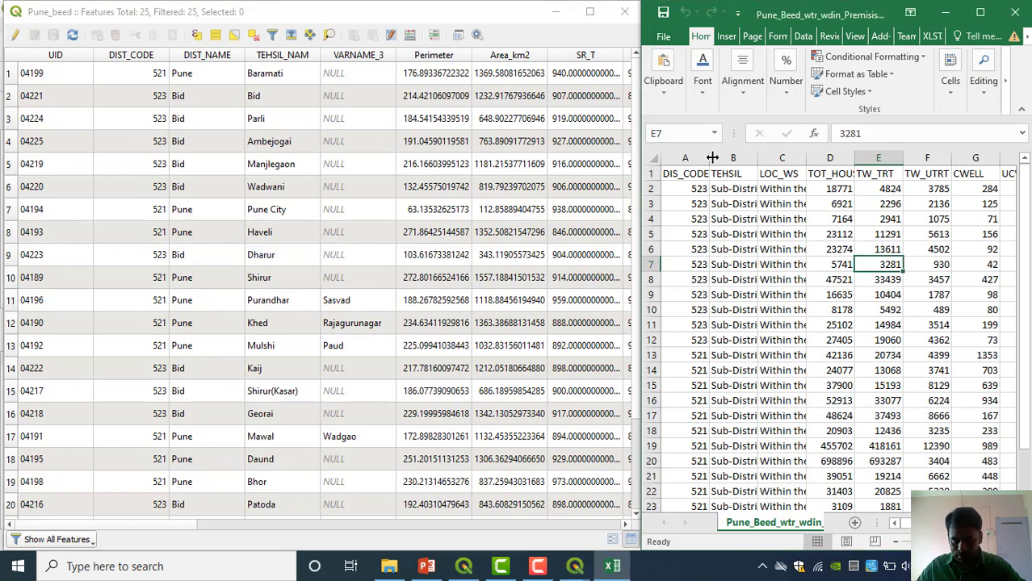
{"action": "double_click", "coordinate": [758, 158]}
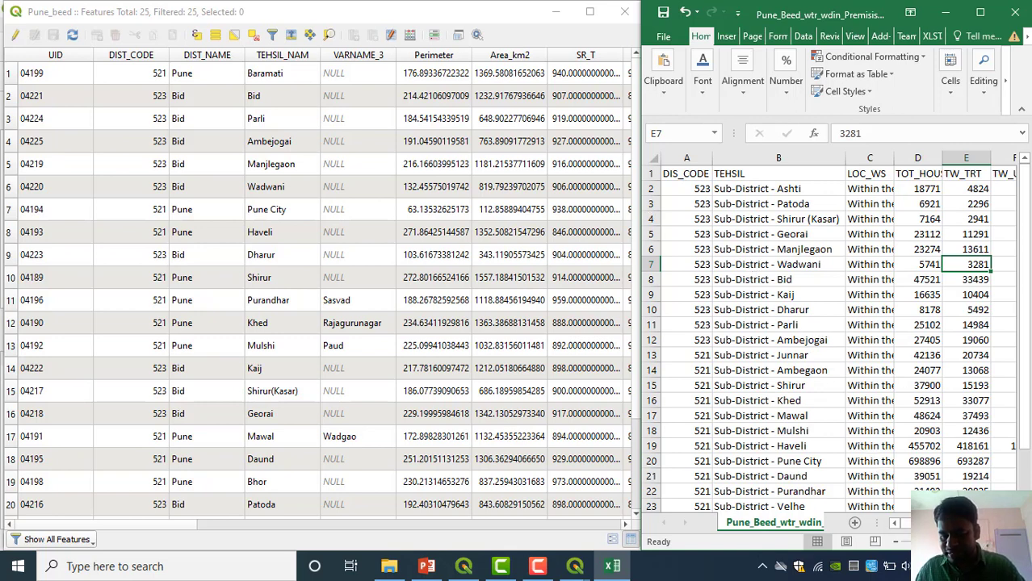
Examine the workbook's header fields from DIS_CODE across to TWELL and return to the first cell.
{"action": "left_click", "coordinate": [686, 174]}
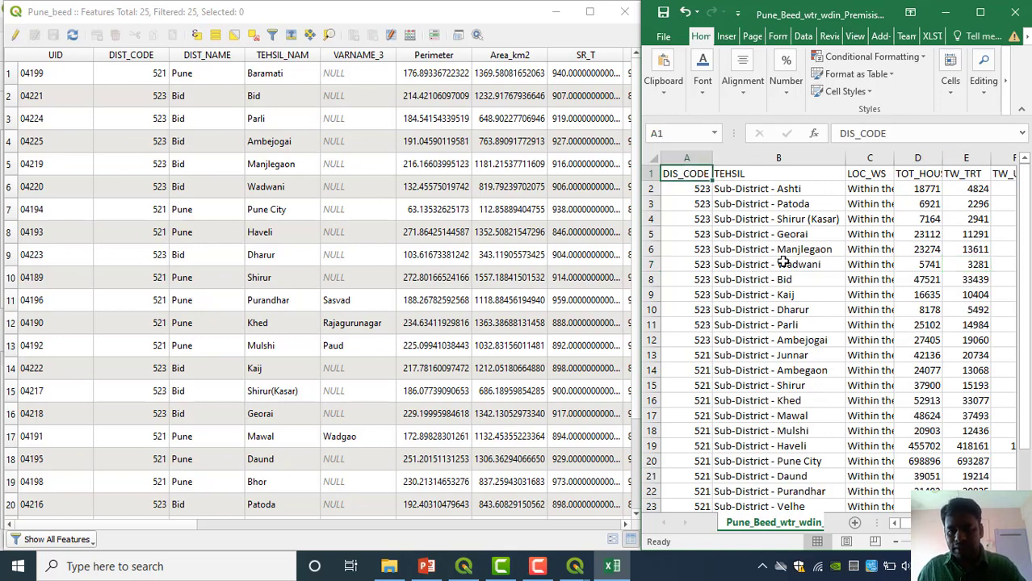
{"action": "key", "text": "Right"}
{"action": "key", "text": "Right"}
{"action": "key", "text": "Right"}
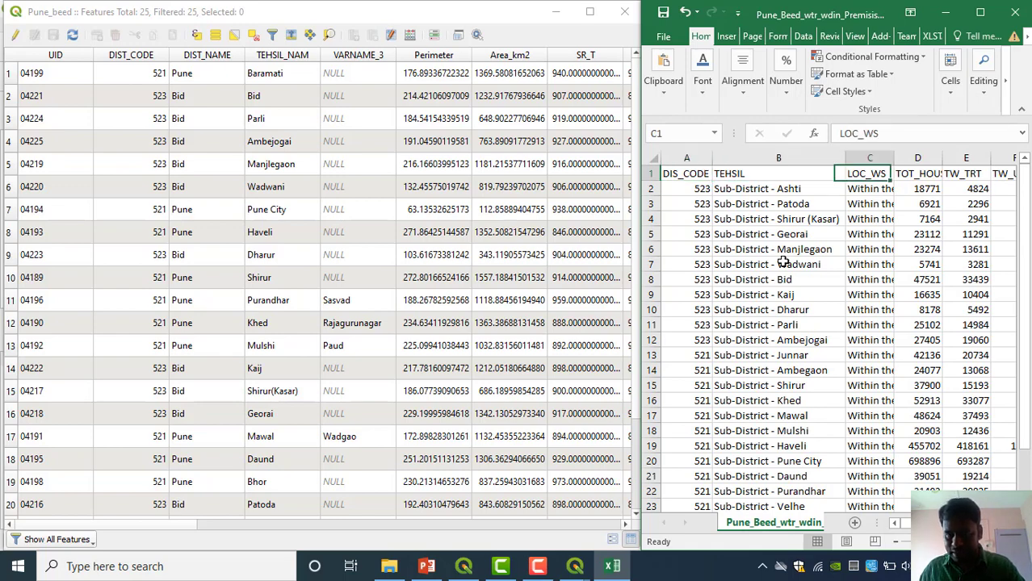
{"action": "key", "text": "Right"}
{"action": "key", "text": "Right"}
{"action": "key", "text": "Right"}
{"action": "key", "text": "Right"}
{"action": "key", "text": "Right"}
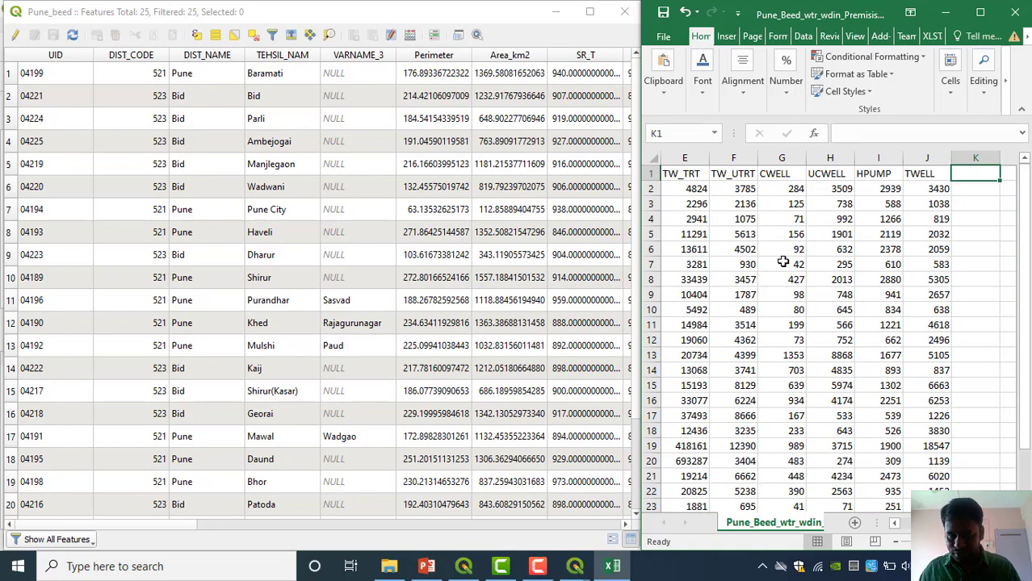
{"action": "key", "text": "Right"}
{"action": "key", "text": "Left"}
{"action": "key", "text": "Left"}
{"action": "key", "text": "Left"}
{"action": "key", "text": "Left"}
{"action": "key", "text": "Left"}
{"action": "key", "text": "Left"}
{"action": "key", "text": "Left"}
{"action": "key", "text": "Left"}
{"action": "key", "text": "Left"}
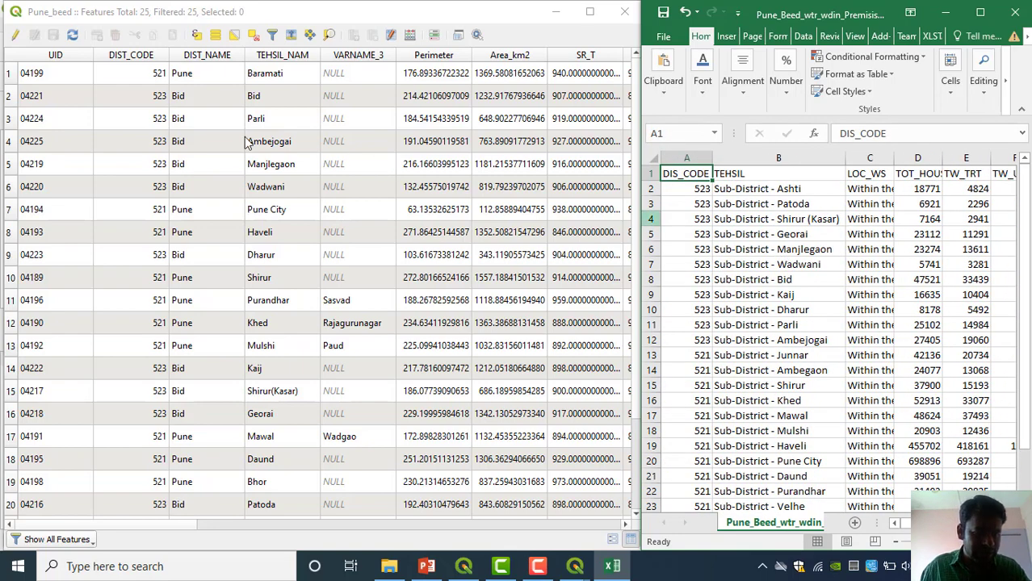
Examine the Pune_beed attribute fields from UID across to SR_Change along the first record, returning to UID.
{"action": "left_click", "coordinate": [29, 75]}
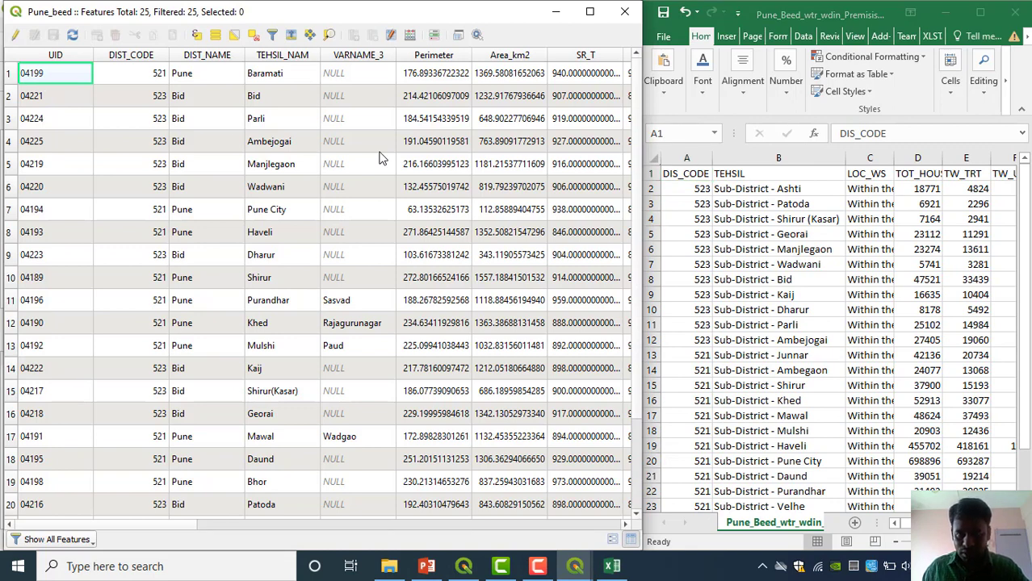
{"action": "key", "text": "Right"}
{"action": "key", "text": "Right"}
{"action": "key", "text": "Right"}
{"action": "key", "text": "Right"}
{"action": "key", "text": "Right"}
{"action": "key", "text": "Right"}
{"action": "key", "text": "Right"}
{"action": "key", "text": "Right"}
{"action": "key", "text": "Right"}
{"action": "key", "text": "Right"}
{"action": "key", "text": "Right"}
{"action": "key", "text": "Right"}
{"action": "key", "text": "Right"}
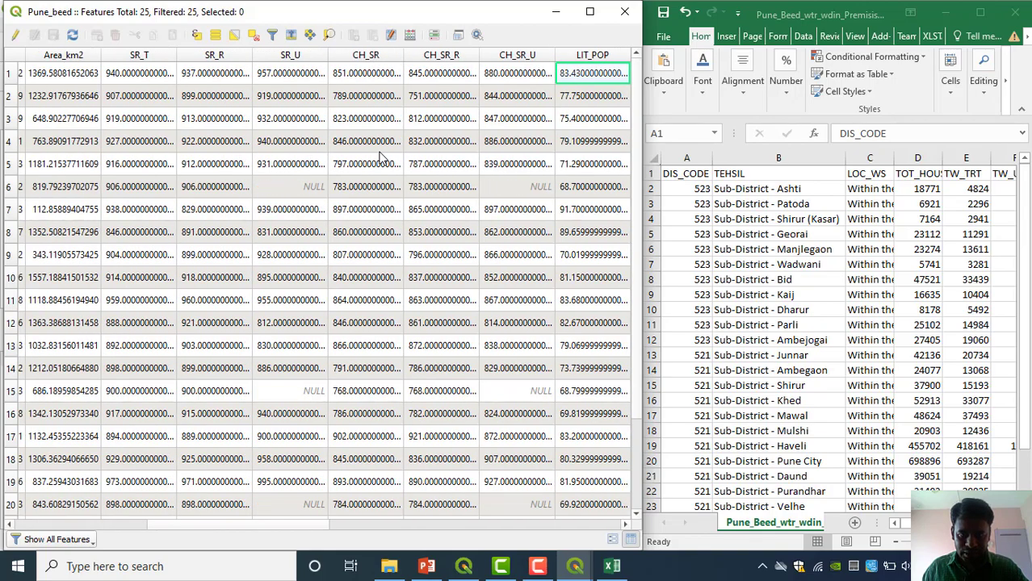
{"action": "key", "text": "Right"}
{"action": "key", "text": "Right"}
{"action": "key", "text": "Right"}
{"action": "key", "text": "Right"}
{"action": "key", "text": "Right"}
{"action": "key", "text": "Right"}
{"action": "key", "text": "Right"}
{"action": "key", "text": "Right"}
{"action": "key", "text": "Right"}
{"action": "key", "text": "Right"}
{"action": "key", "text": "Right"}
{"action": "key", "text": "Right"}
{"action": "key", "text": "Right"}
{"action": "key", "text": "Right"}
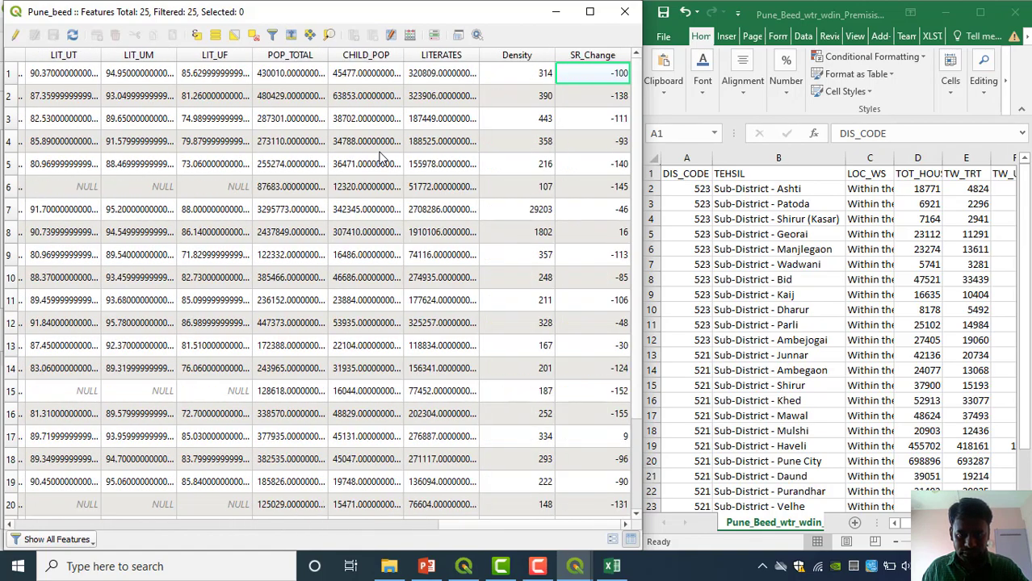
{"action": "key", "text": "Left"}
{"action": "key", "text": "Left"}
{"action": "key", "text": "Left"}
{"action": "key", "text": "Left"}
{"action": "key", "text": "Left"}
{"action": "key", "text": "Left"}
{"action": "key", "text": "Left"}
{"action": "key", "text": "Left"}
{"action": "key", "text": "Left"}
{"action": "key", "text": "Left"}
{"action": "key", "text": "Left"}
{"action": "key", "text": "Left"}
{"action": "key", "text": "Left"}
{"action": "key", "text": "Left"}
{"action": "key", "text": "Left"}
{"action": "key", "text": "Left"}
{"action": "key", "text": "Left"}
{"action": "key", "text": "Left"}
{"action": "key", "text": "Left"}
{"action": "key", "text": "Left"}
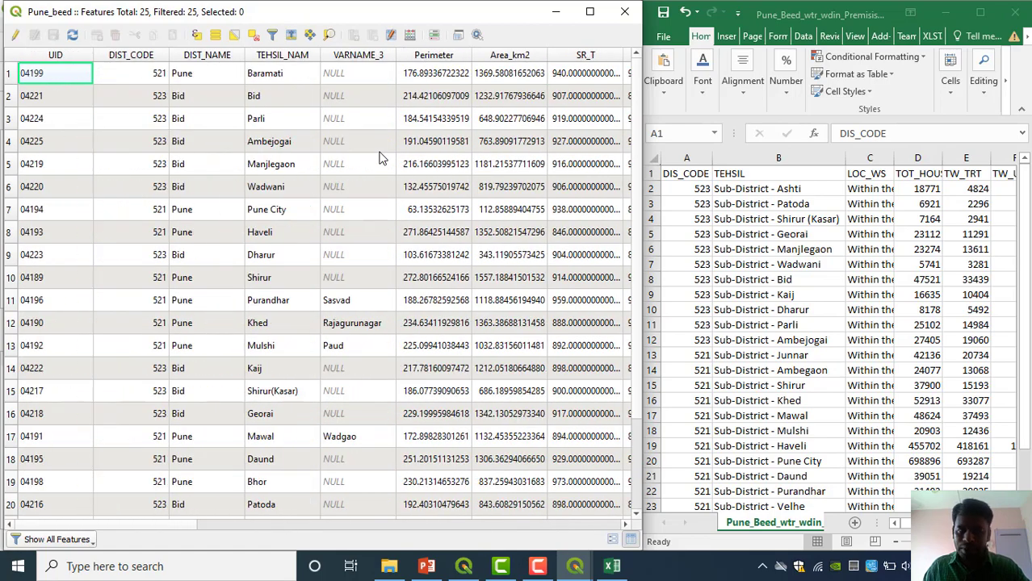
Sort the Pune_beed attribute table in ascending order by UID and then by TEHSIL_NAM, accepting Headset in the audio device dialog.
{"action": "left_click", "coordinate": [70, 56]}
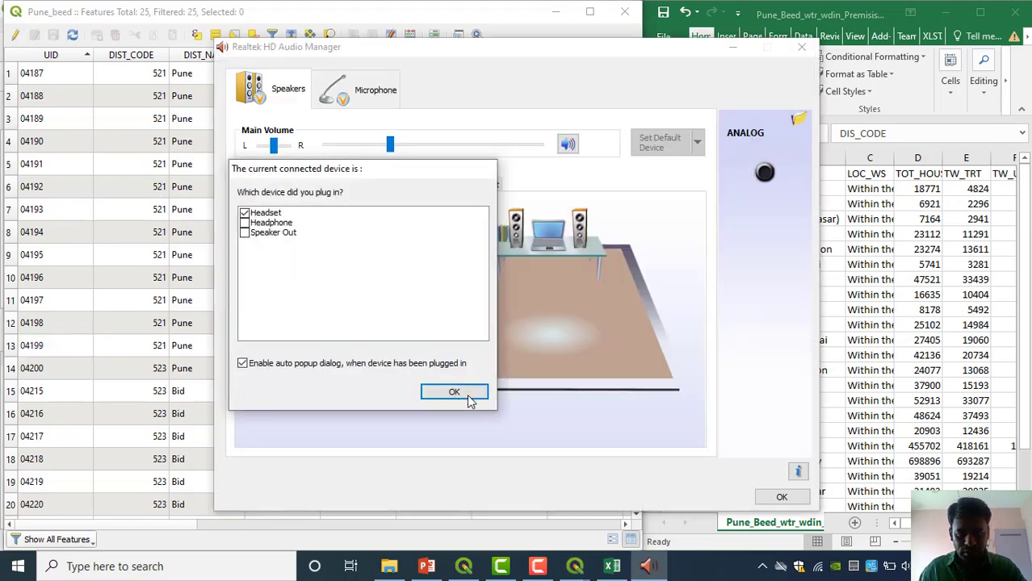
{"action": "left_click", "coordinate": [455, 393]}
{"action": "left_click", "coordinate": [781, 498]}
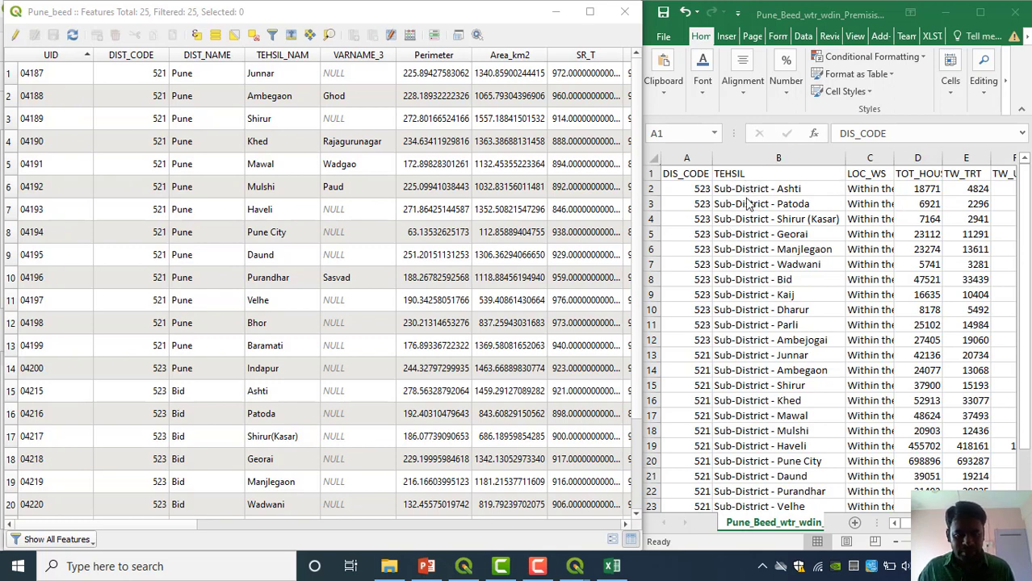
{"action": "left_click", "coordinate": [288, 55]}
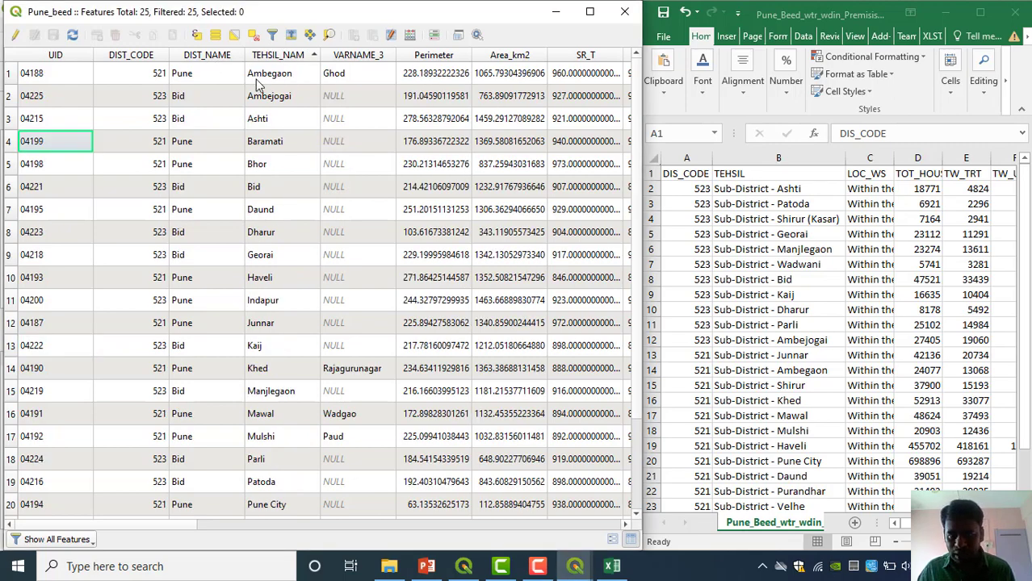
Sort the workbook's data from A to Z by the TEHSIL column, expanding the selection to the adjacent columns.
{"action": "left_click", "coordinate": [795, 159]}
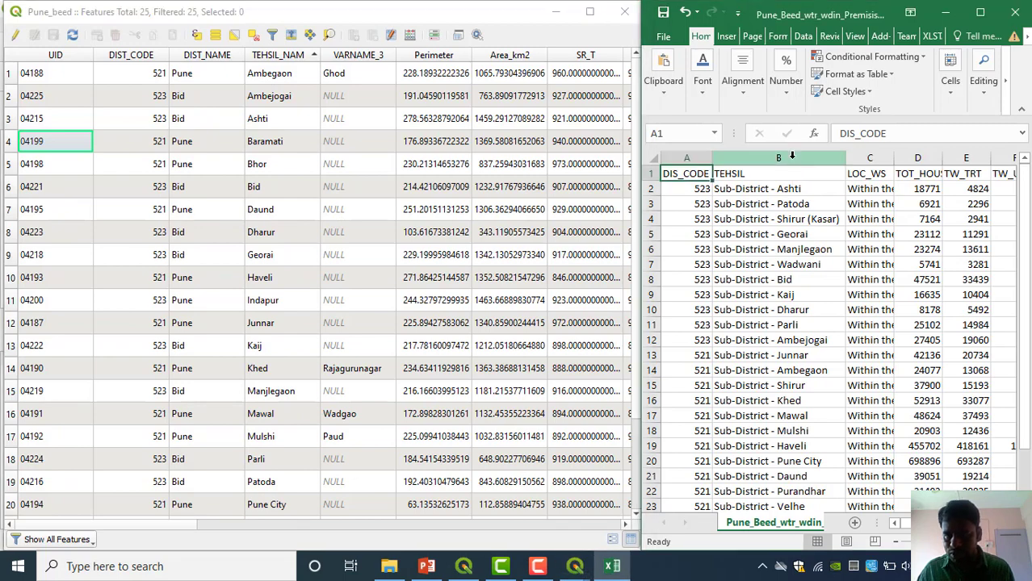
{"action": "left_click", "coordinate": [980, 12]}
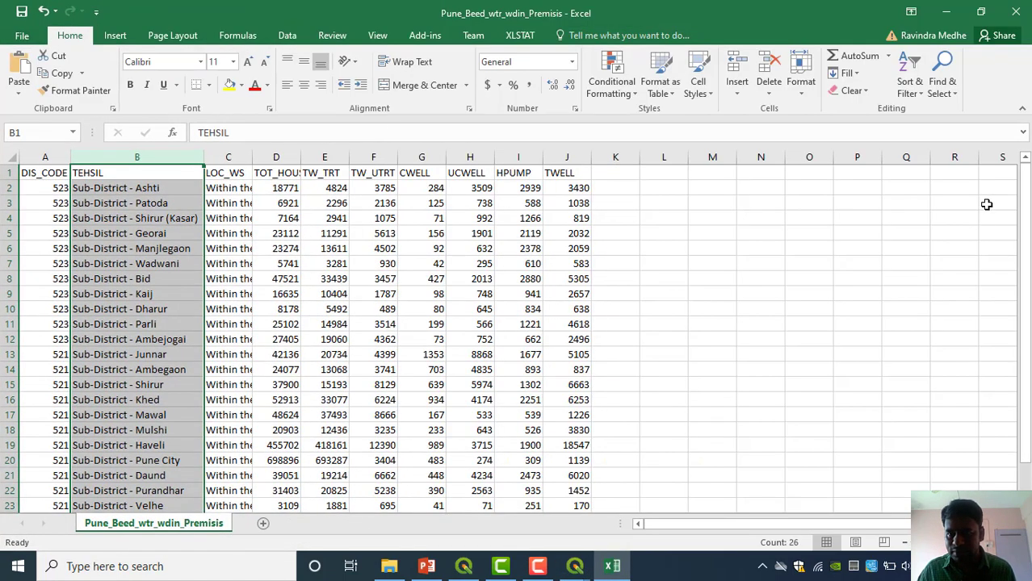
{"action": "left_click", "coordinate": [911, 86]}
{"action": "left_click", "coordinate": [929, 109]}
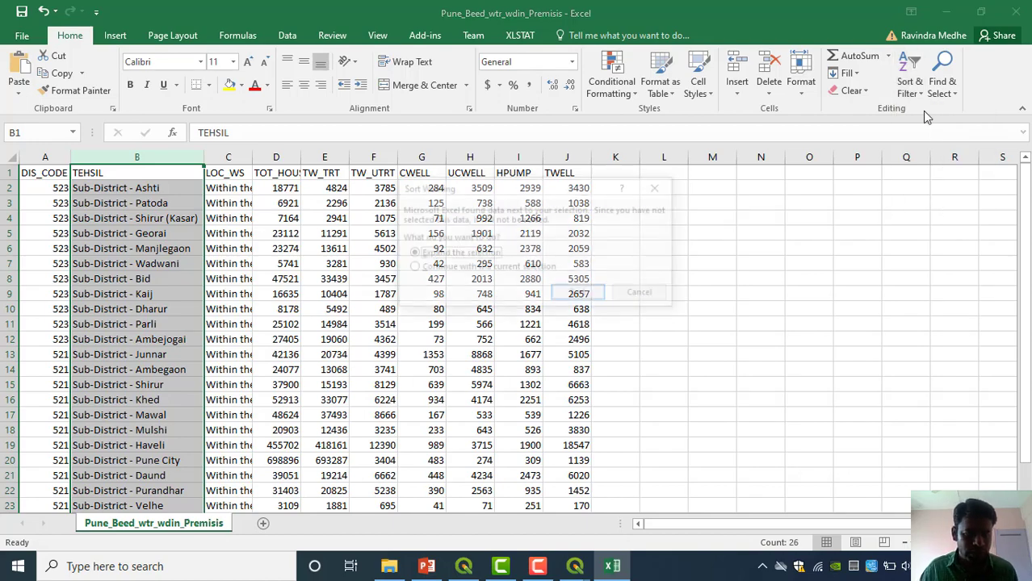
{"action": "left_click", "coordinate": [580, 296]}
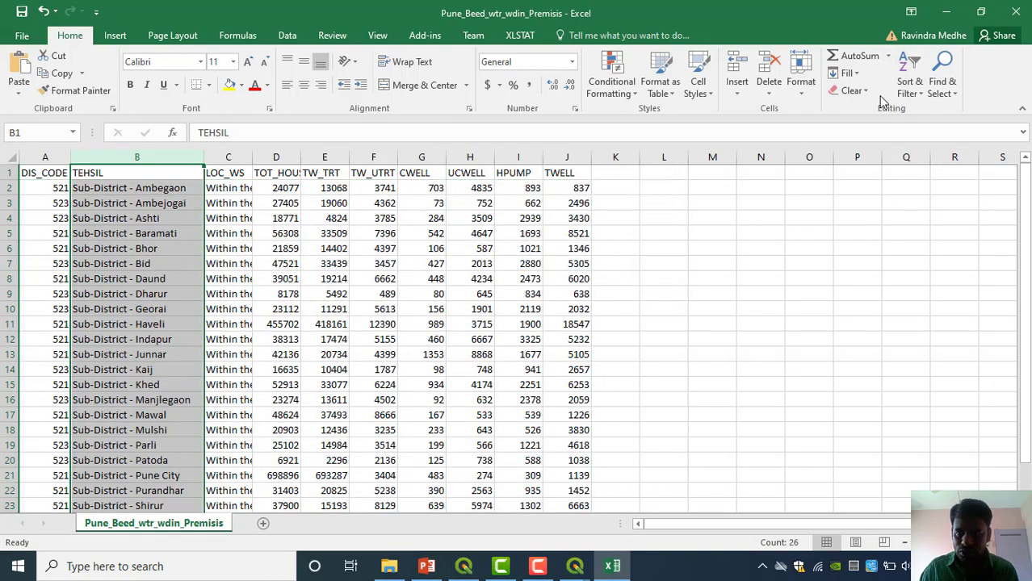
{"action": "left_click", "coordinate": [979, 11]}
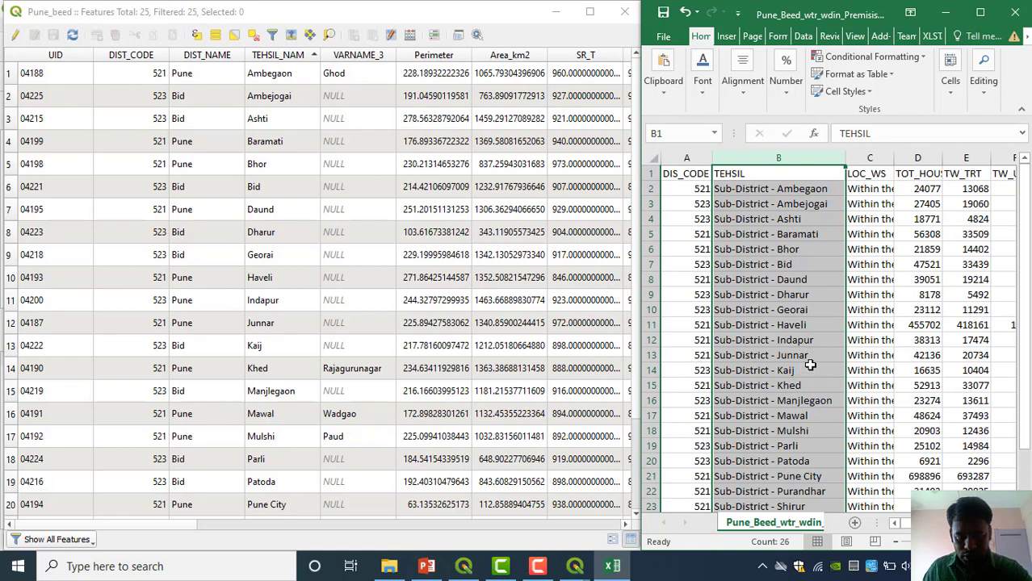
Compare the tehsil order in the workbook with the TEHSIL_NAM order in the Pune_beed attribute table, down to the last records.
{"action": "left_click", "coordinate": [817, 436]}
{"action": "scroll", "coordinate": [795, 283], "scroll_direction": "down", "scroll_amount": 4}
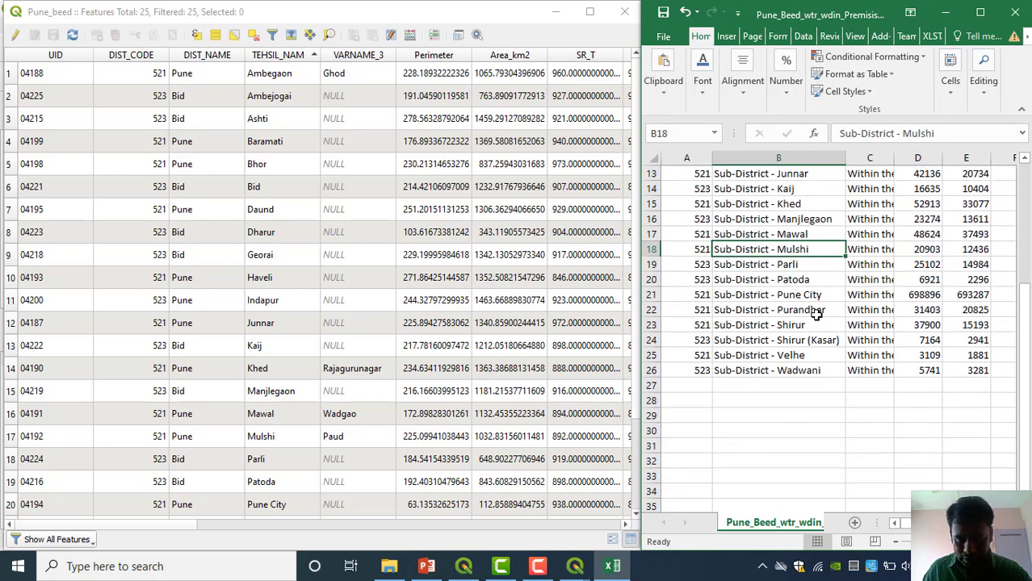
{"action": "left_click", "coordinate": [270, 510]}
{"action": "scroll", "coordinate": [274, 504], "scroll_direction": "down", "scroll_amount": 2}
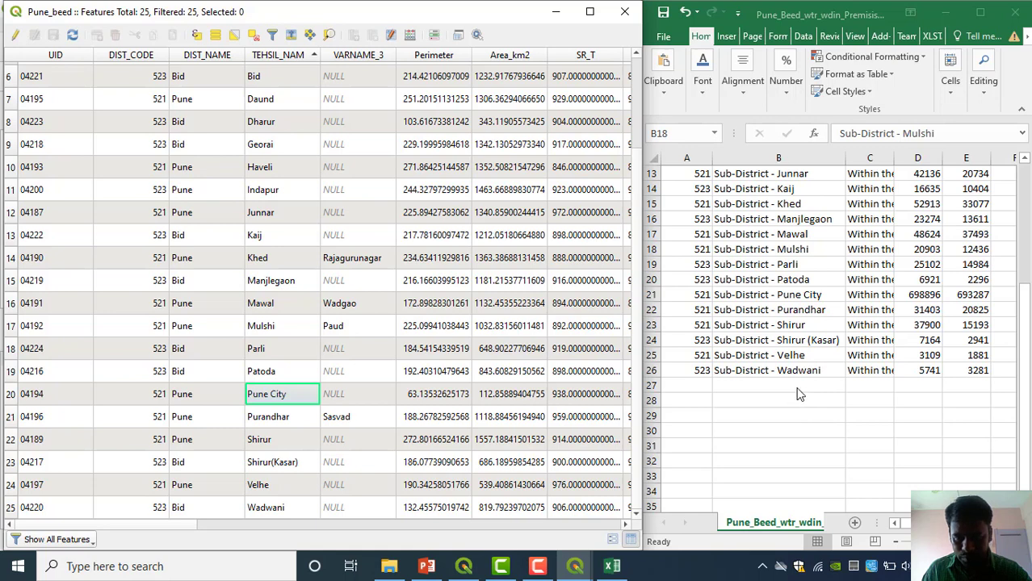
{"action": "left_click", "coordinate": [790, 284]}
{"action": "scroll", "coordinate": [790, 282], "scroll_direction": "up", "scroll_amount": 4}
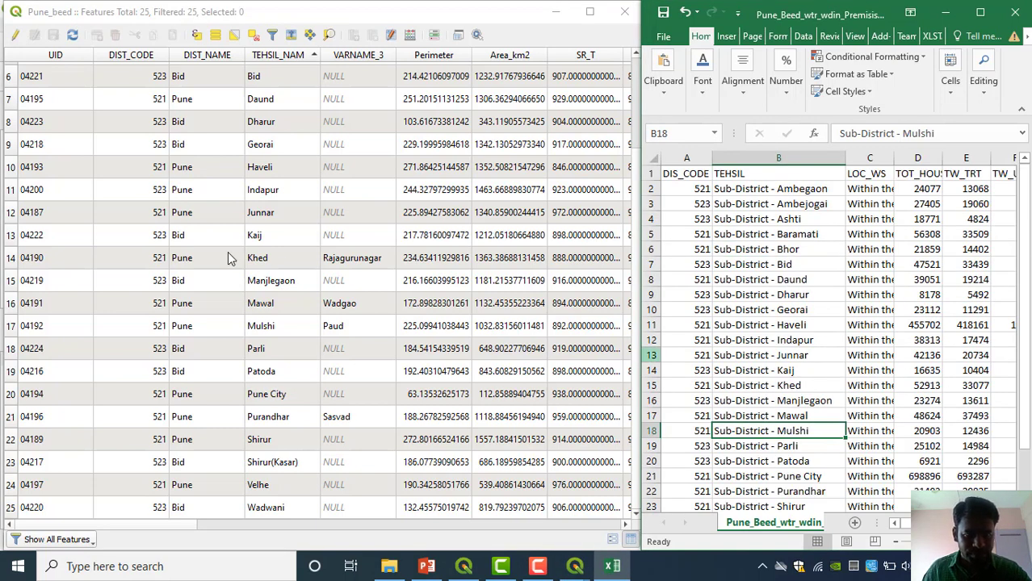
{"action": "left_click", "coordinate": [265, 220]}
{"action": "scroll", "coordinate": [265, 221], "scroll_direction": "up", "scroll_amount": 2}
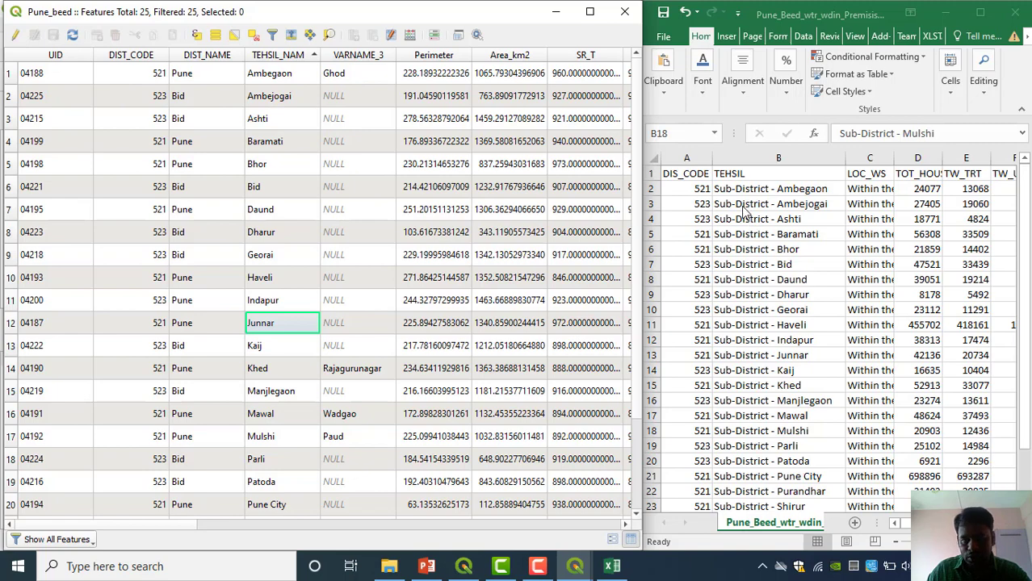
Sort the Pune_beed attribute table by the Density field, first in ascending and then in descending order.
{"action": "scroll", "coordinate": [363, 524], "scroll_direction": "right", "scroll_amount": 10}
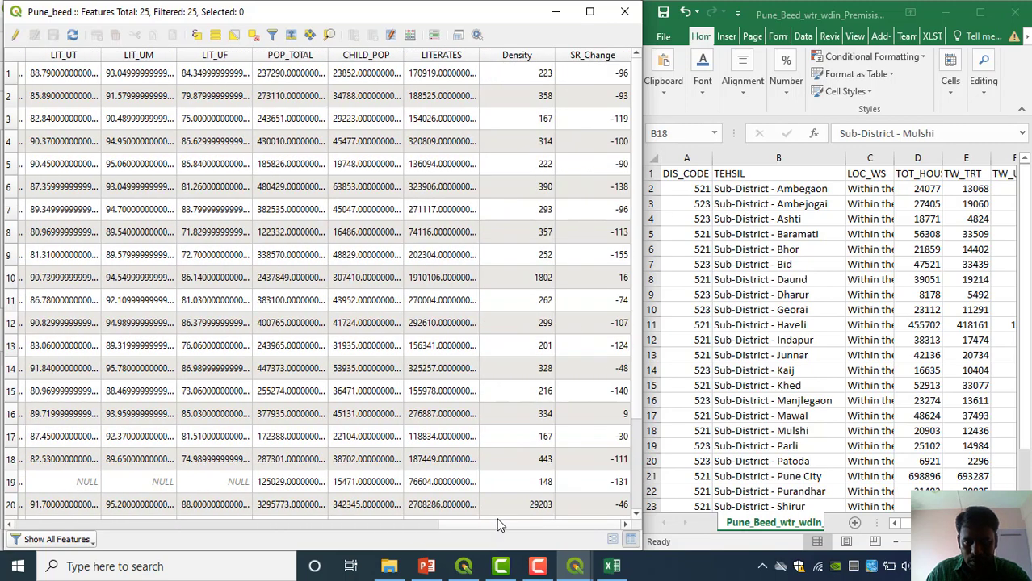
{"action": "left_click", "coordinate": [533, 58]}
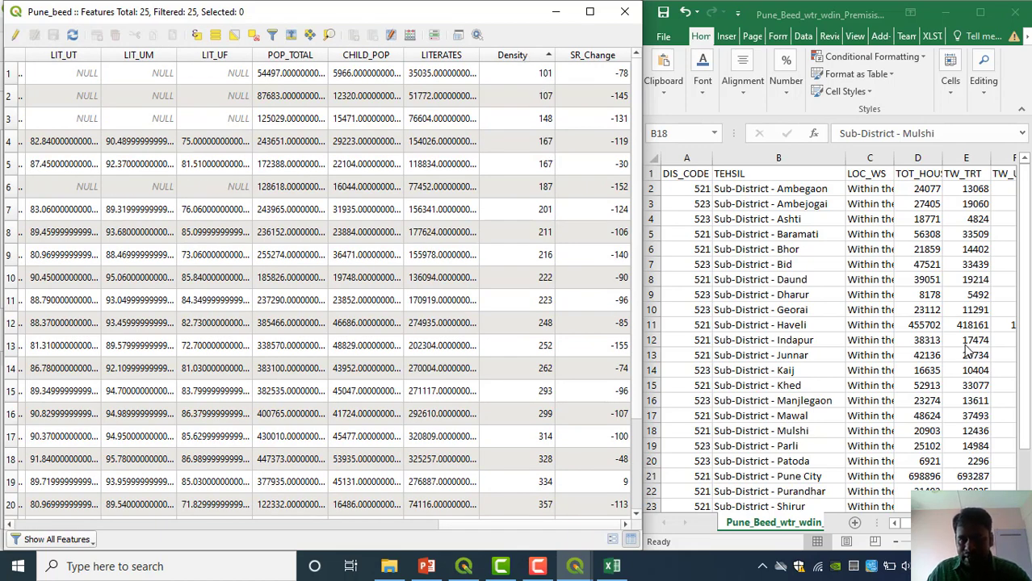
{"action": "right_click", "coordinate": [533, 57]}
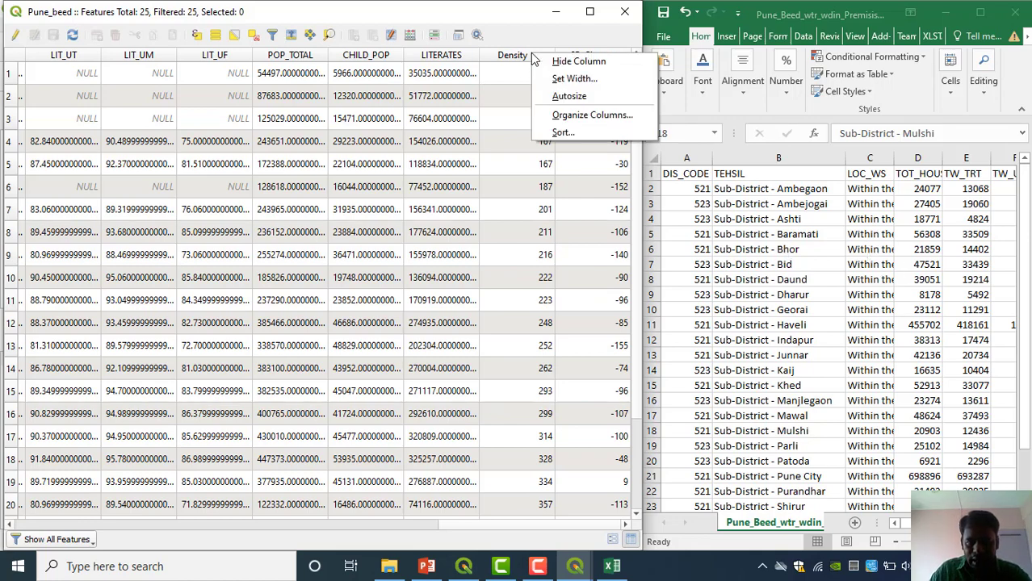
{"action": "left_click", "coordinate": [523, 58]}
{"action": "left_click", "coordinate": [519, 58]}
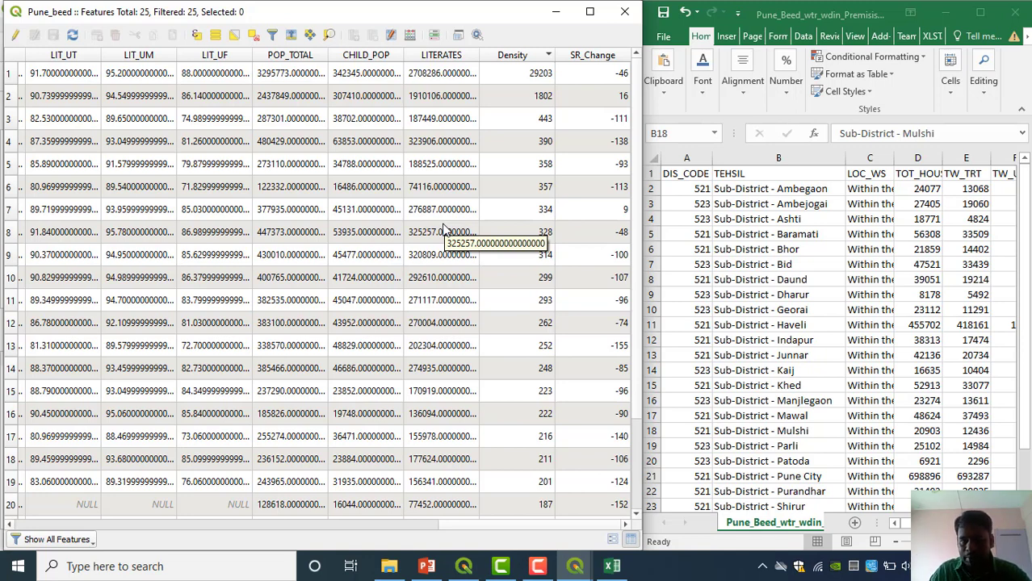
Organize the attribute table's columns so that Density comes directly after TEHSIL_NAM.
{"action": "right_click", "coordinate": [521, 63]}
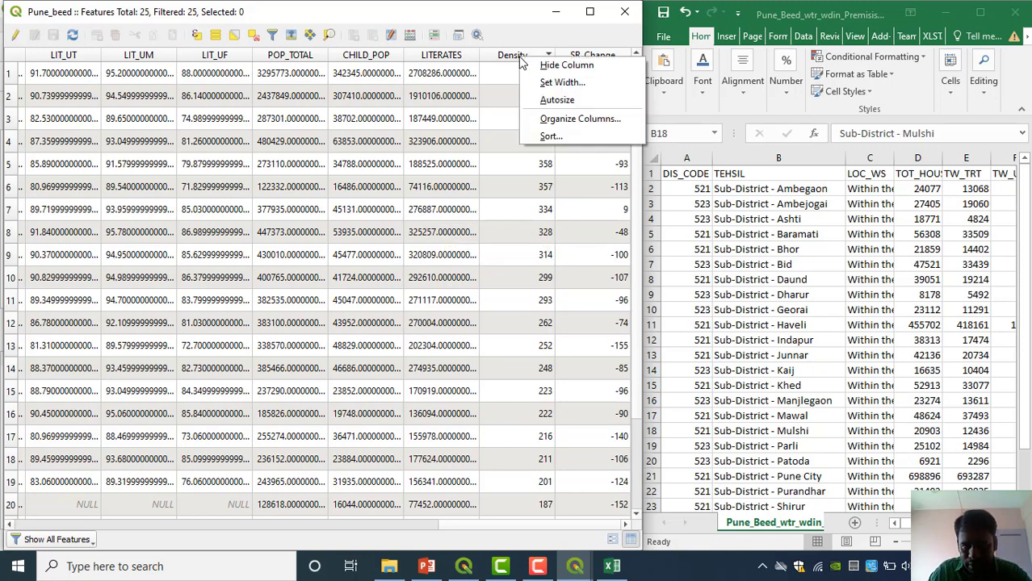
{"action": "left_click", "coordinate": [560, 119]}
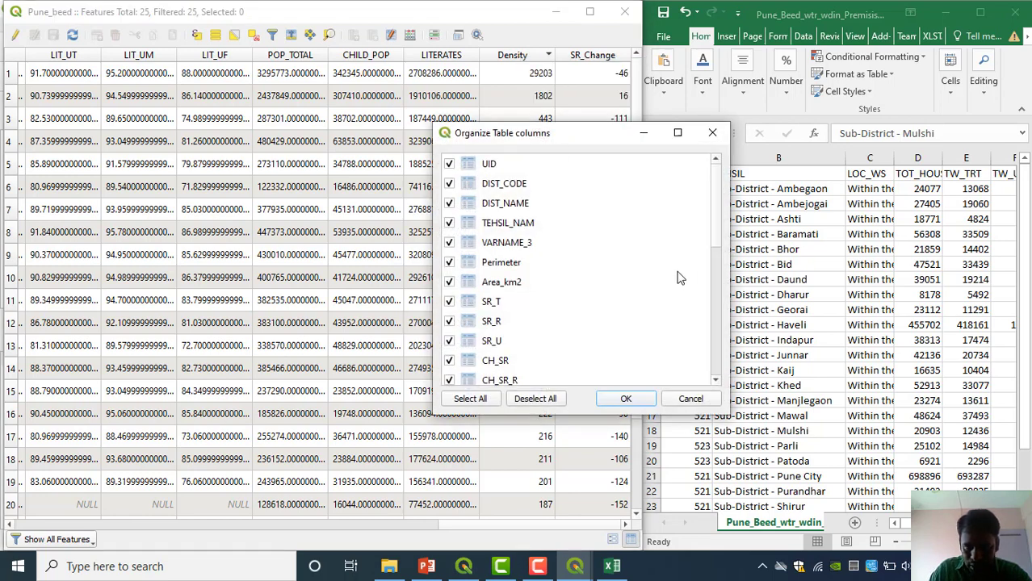
{"action": "left_click_drag", "start_coordinate": [718, 238], "coordinate": [720, 385]}
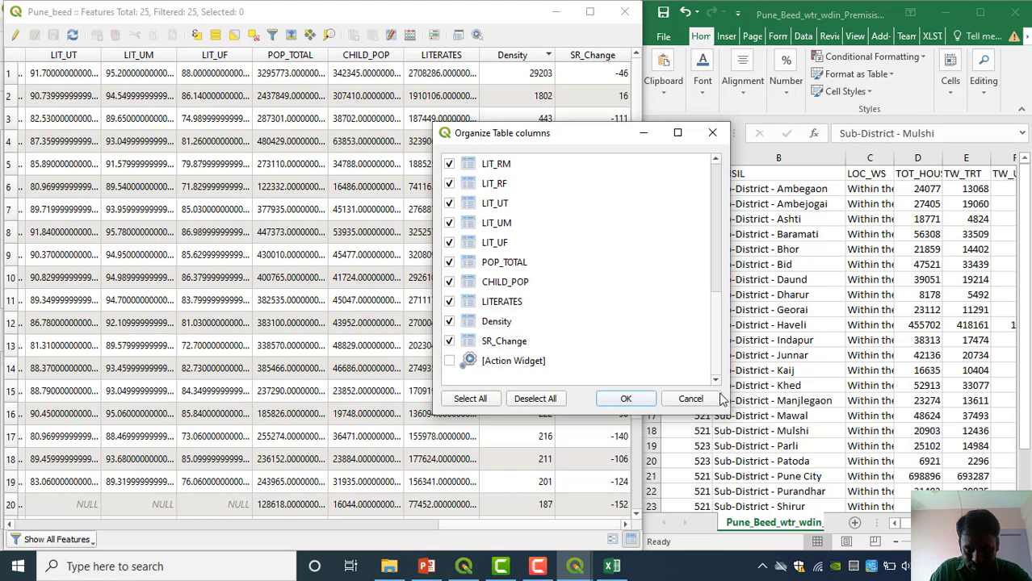
{"action": "left_click", "coordinate": [495, 323]}
{"action": "left_click_drag", "start_coordinate": [492, 325], "coordinate": [521, 232]}
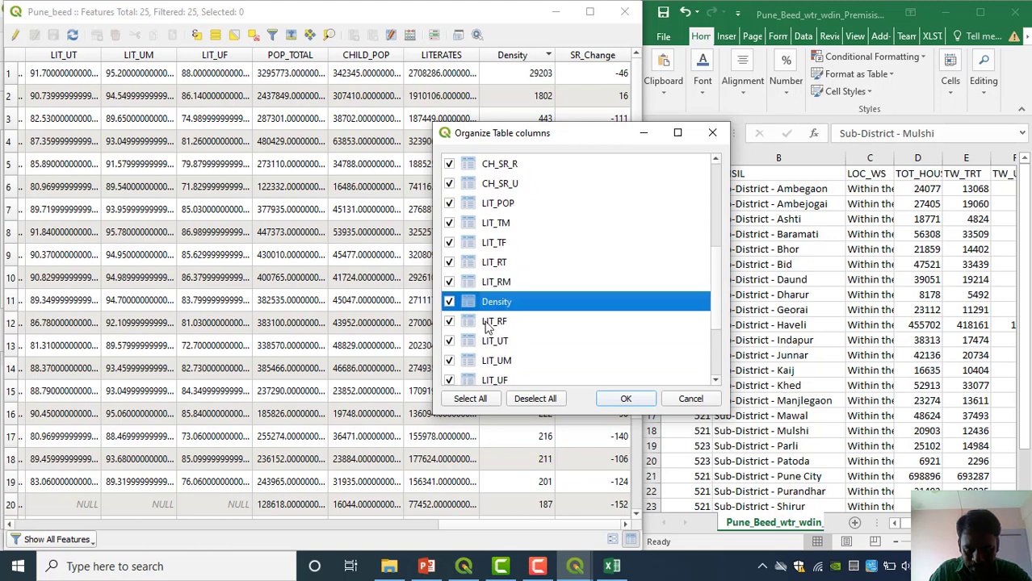
{"action": "left_click_drag", "start_coordinate": [503, 301], "coordinate": [512, 166]}
{"action": "left_click_drag", "start_coordinate": [514, 361], "coordinate": [520, 214]}
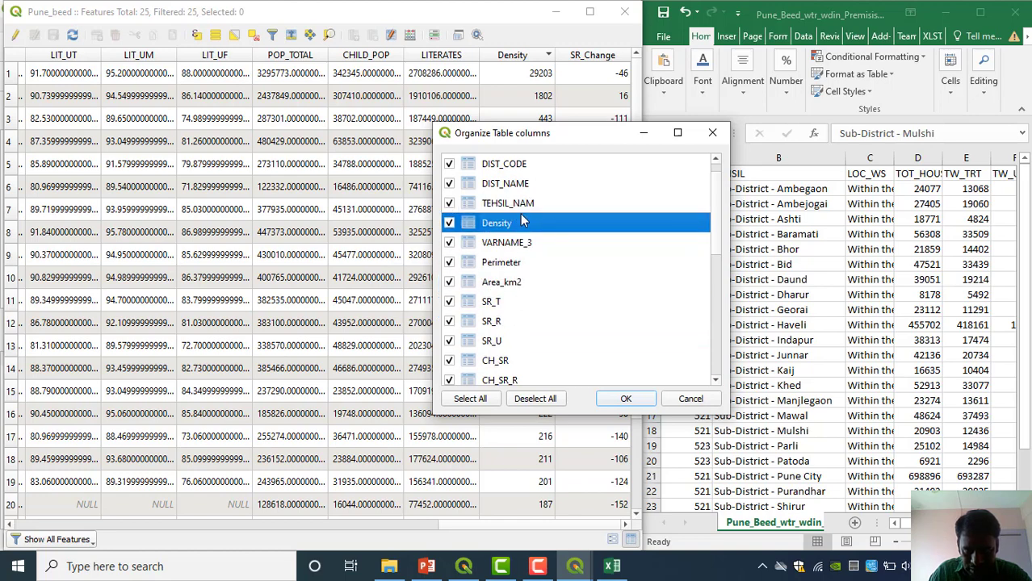
{"action": "left_click", "coordinate": [624, 399]}
Sort the attribute table in ascending order by Density and then by TEHSIL_NAM.
{"action": "left_click_drag", "start_coordinate": [496, 523], "coordinate": [48, 522]}
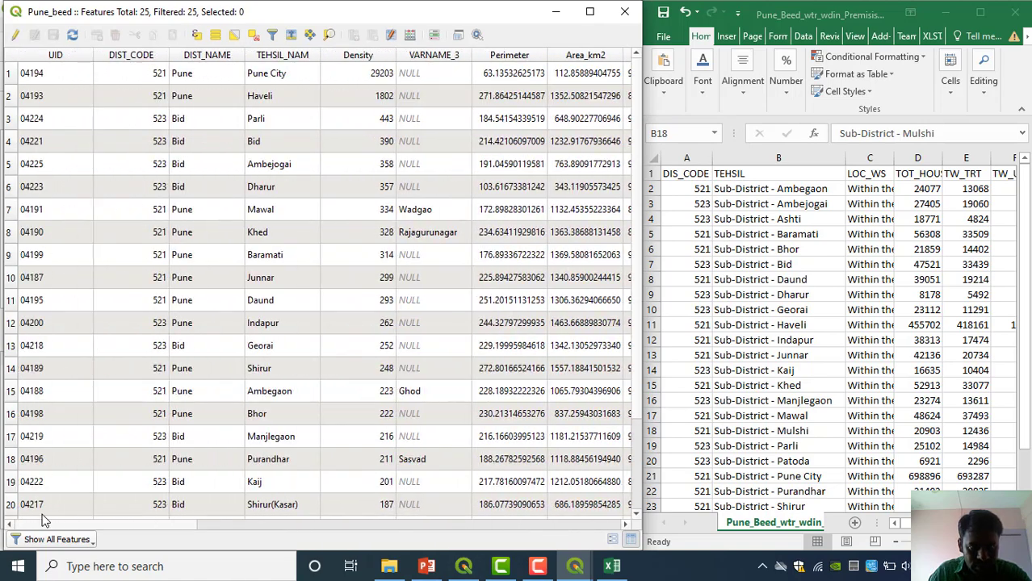
{"action": "left_click", "coordinate": [371, 59]}
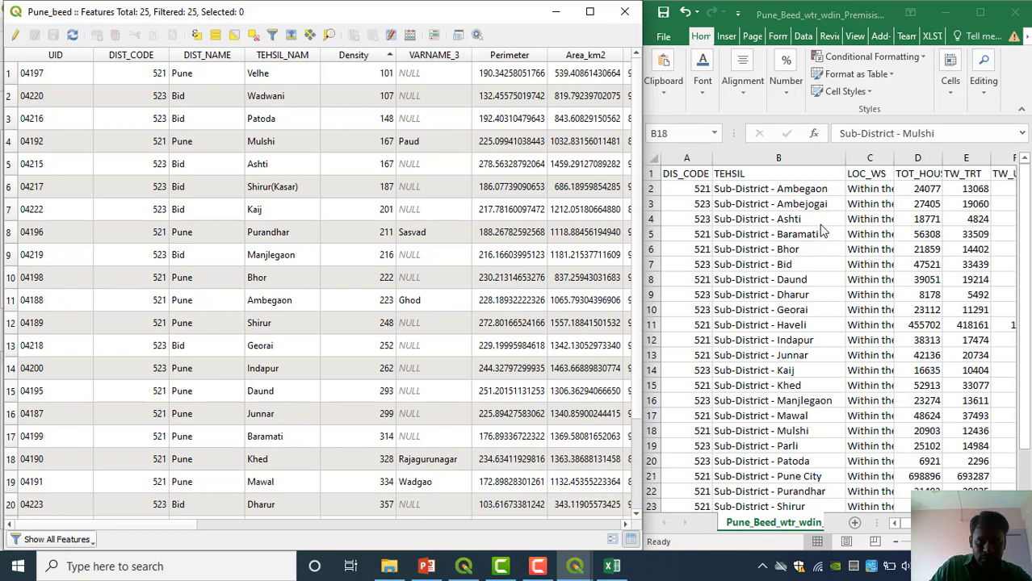
{"action": "left_click", "coordinate": [280, 58]}
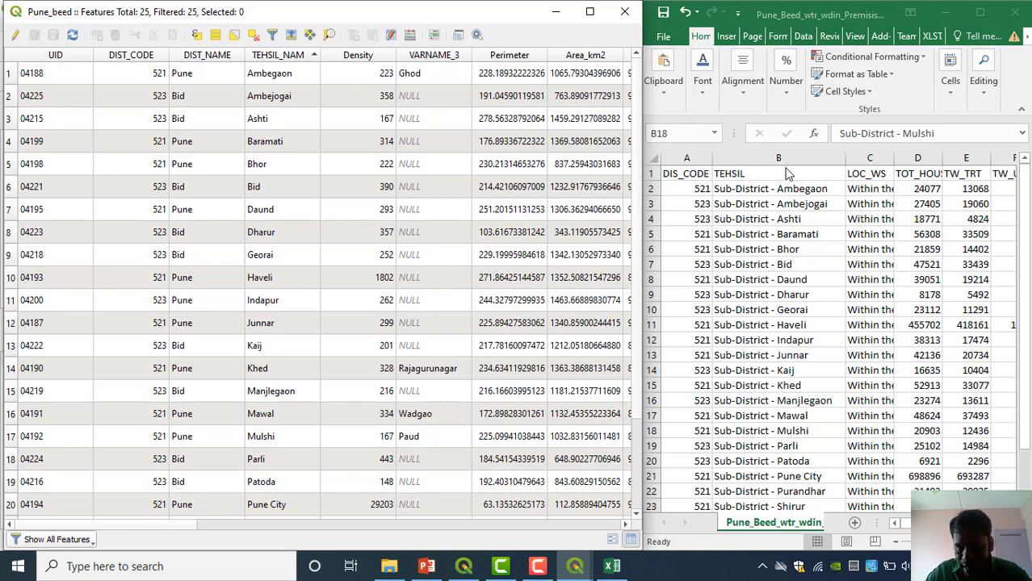
Insert a new column before TEHSIL in the workbook and enter Density as its header.
{"action": "left_click", "coordinate": [781, 157]}
{"action": "right_click", "coordinate": [784, 157]}
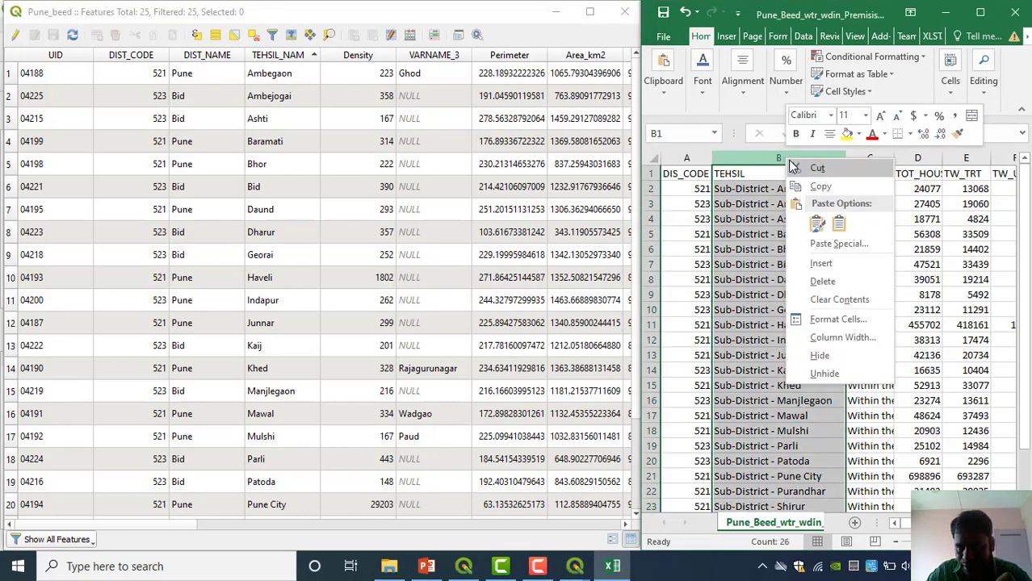
{"action": "left_click", "coordinate": [834, 266]}
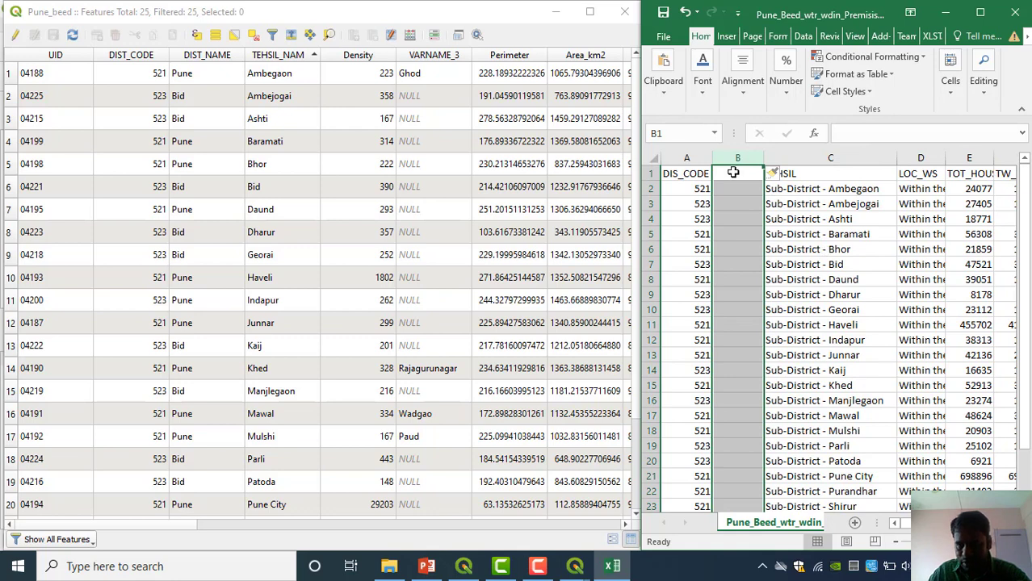
{"action": "left_click", "coordinate": [735, 172]}
{"action": "type", "text": "De"}
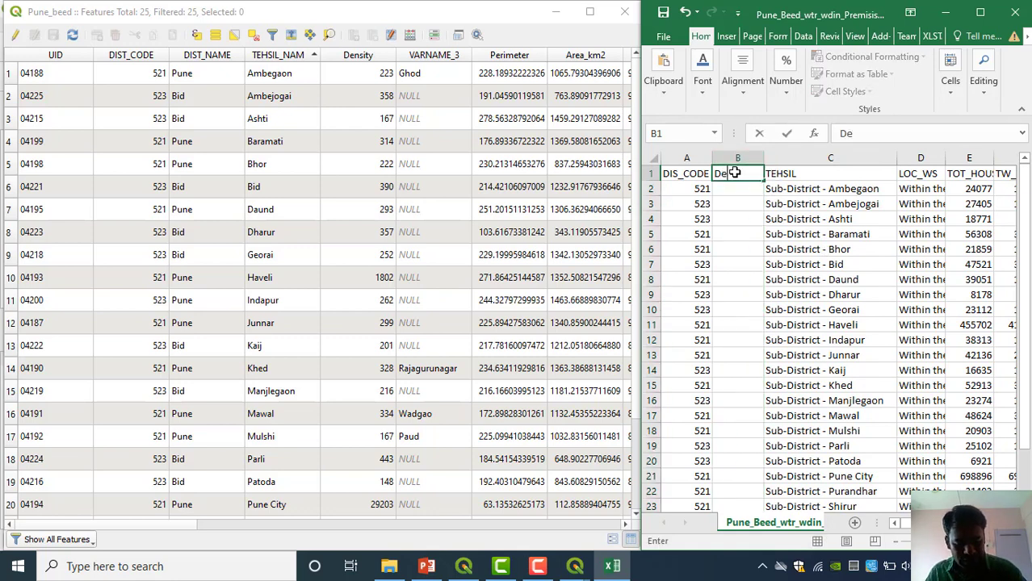
{"action": "type", "text": "nsity"}
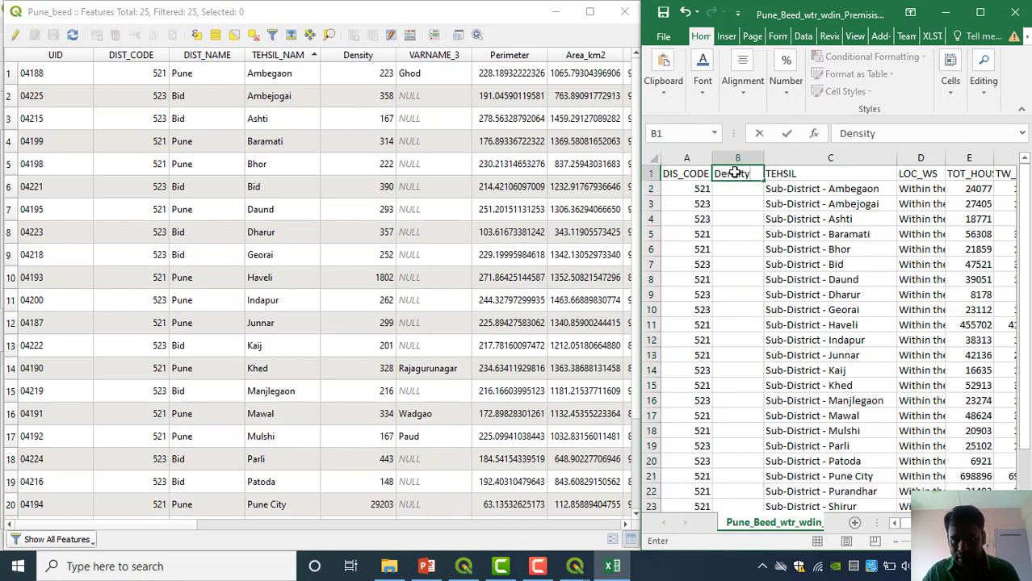
{"action": "key", "text": "Return"}
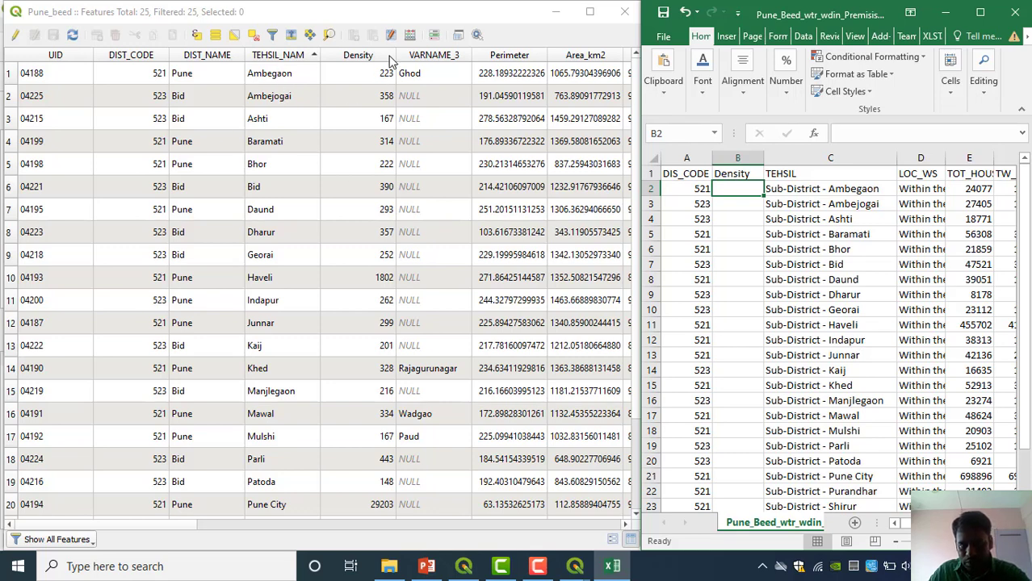
Enter the attribute table's densities 223, 358 and 167 for Ambegaon, Ambejogai and Ashti in the workbook's Density column.
{"action": "left_click", "coordinate": [362, 74]}
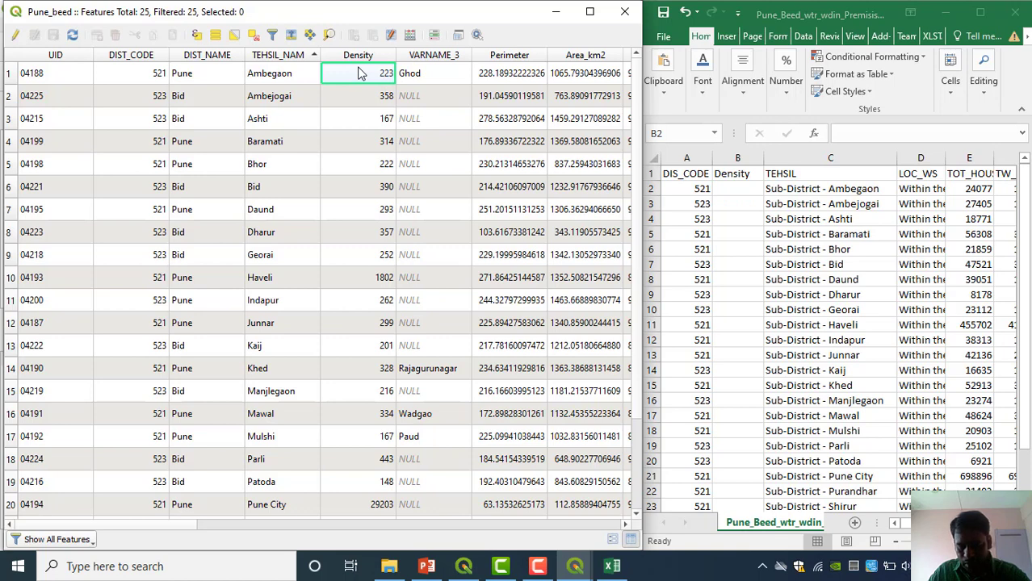
{"action": "key", "text": "Down"}
{"action": "key", "text": "Down"}
{"action": "left_click", "coordinate": [362, 74]}
{"action": "left_click", "coordinate": [726, 186]}
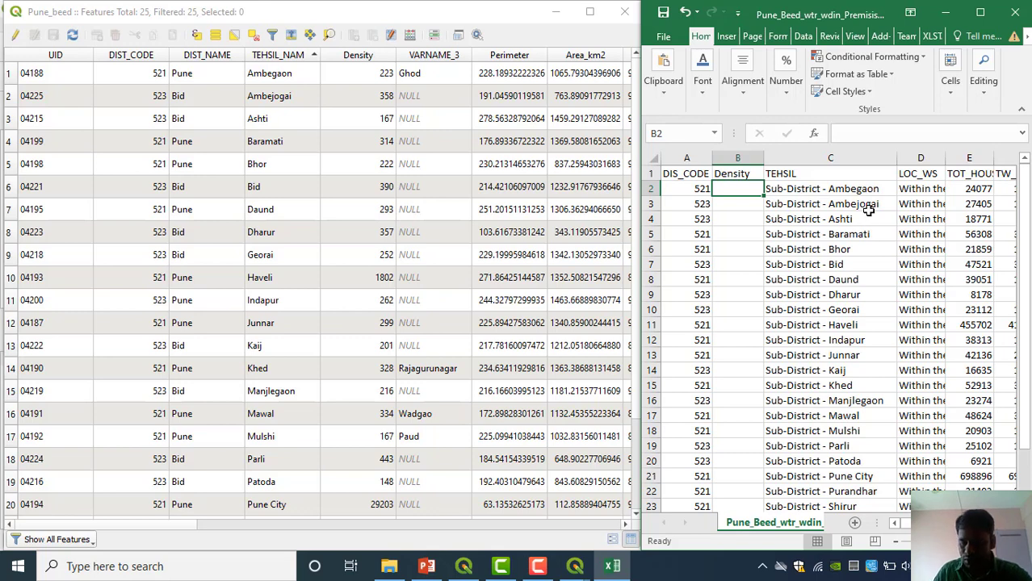
{"action": "type", "text": "223"}
{"action": "key", "text": "Return"}
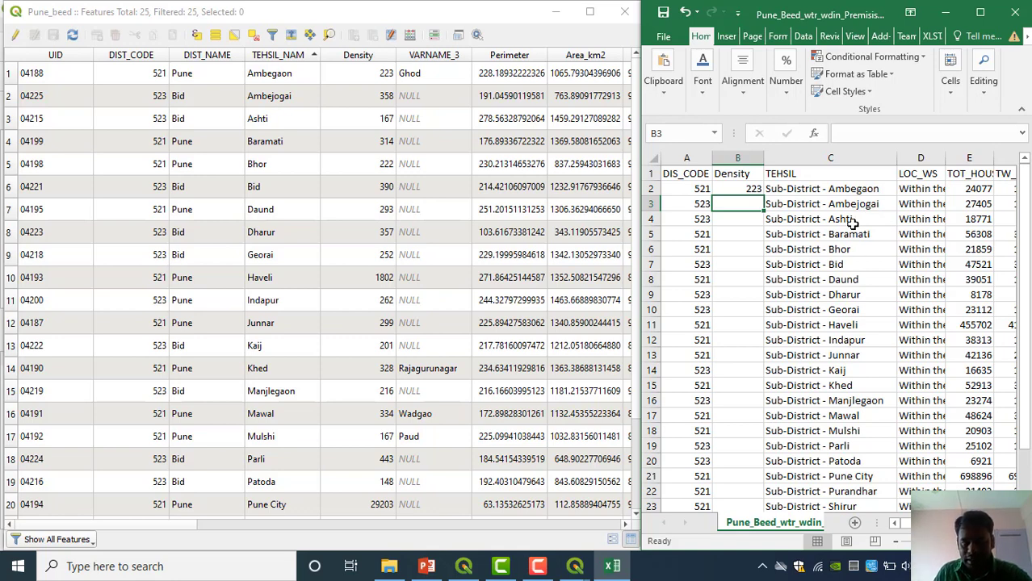
{"action": "type", "text": "358"}
{"action": "key", "text": "Return"}
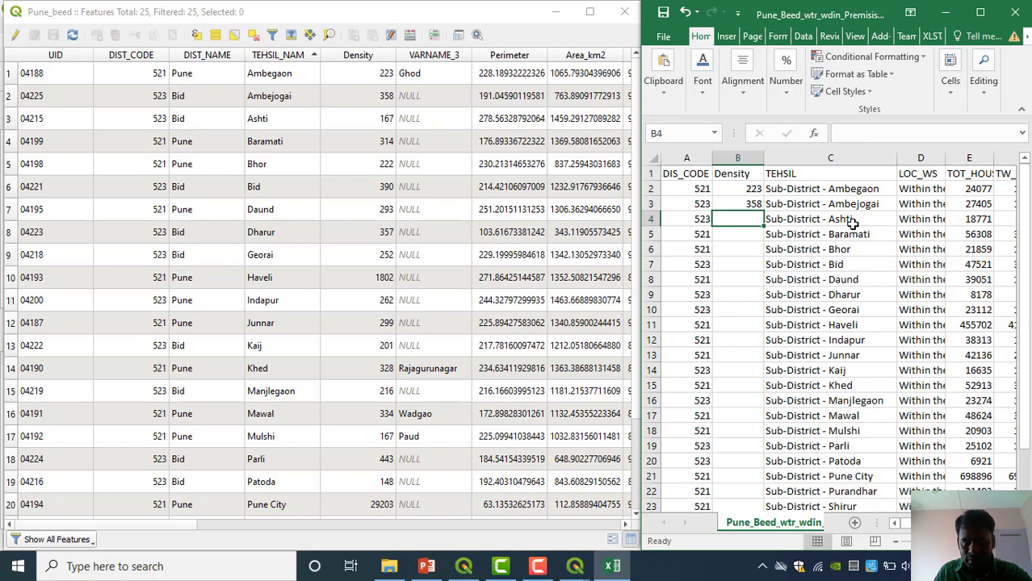
{"action": "type", "text": "167"}
{"action": "key", "text": "Return"}
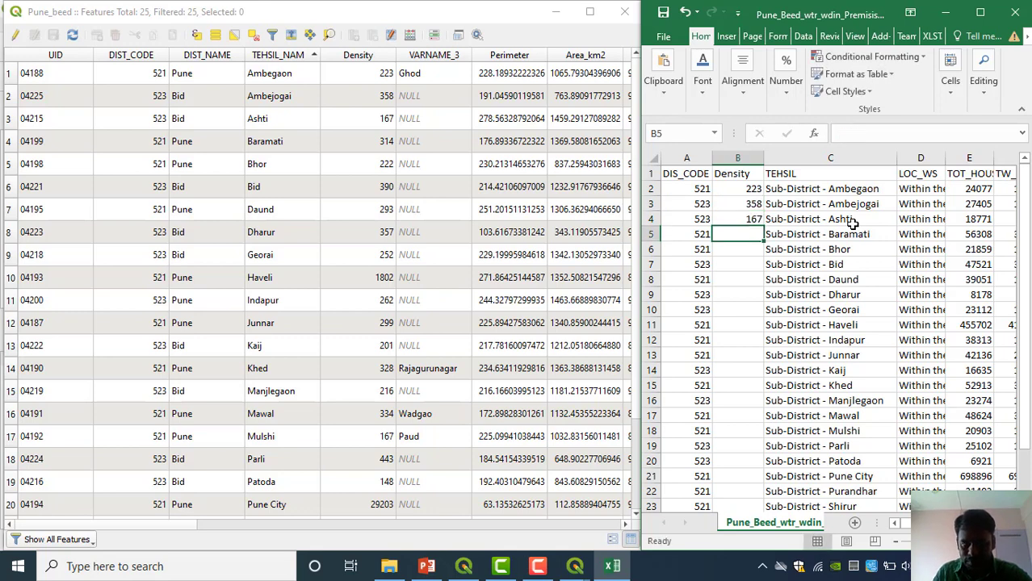
Enter the densities 314, 222 and 390 for Baramati, Bhor and Bid in the workbook's Density column.
{"action": "type", "text": "314"}
{"action": "key", "text": "Return"}
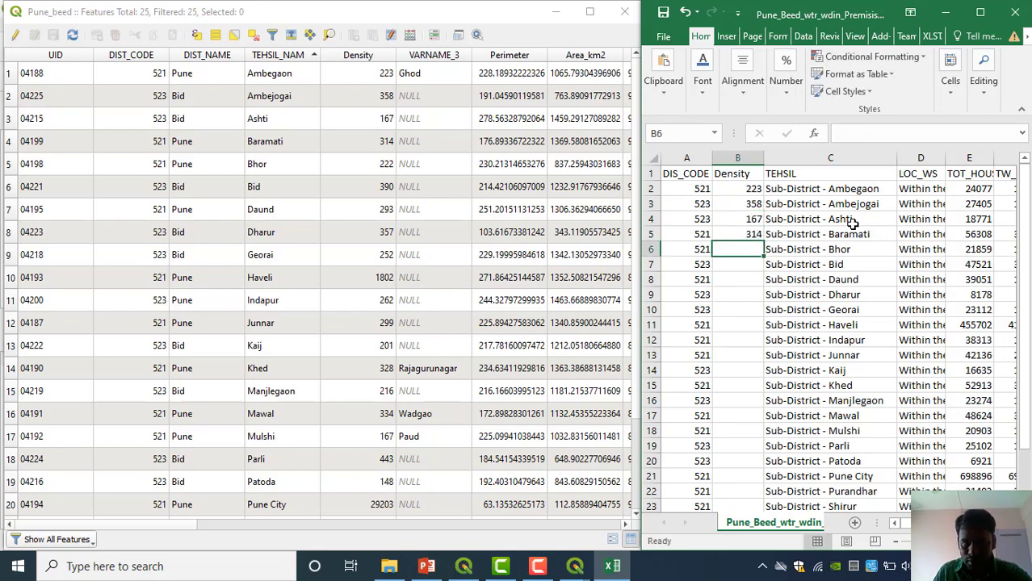
{"action": "type", "text": "222"}
{"action": "key", "text": "Return"}
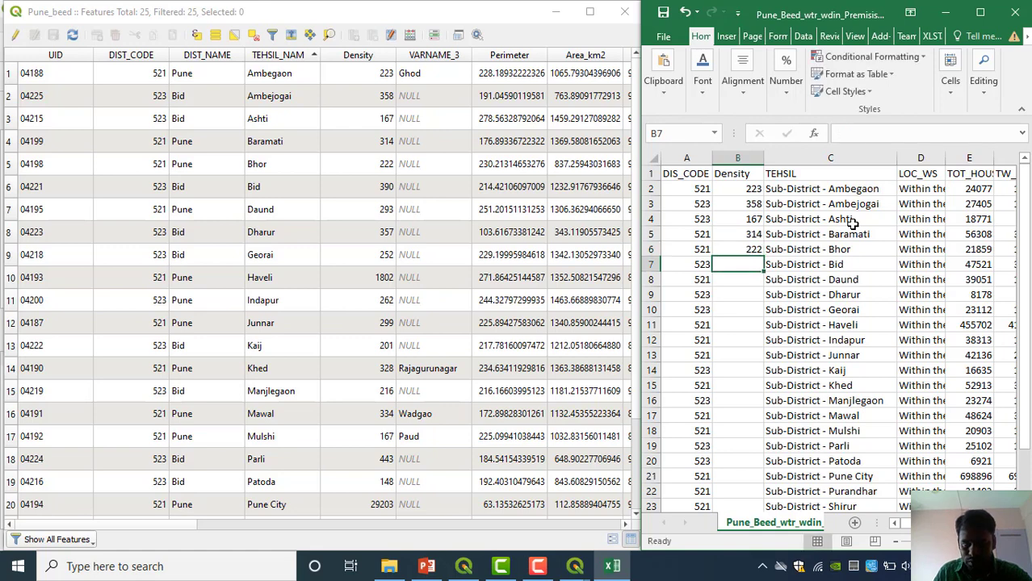
{"action": "type", "text": "390"}
{"action": "key", "text": "Return"}
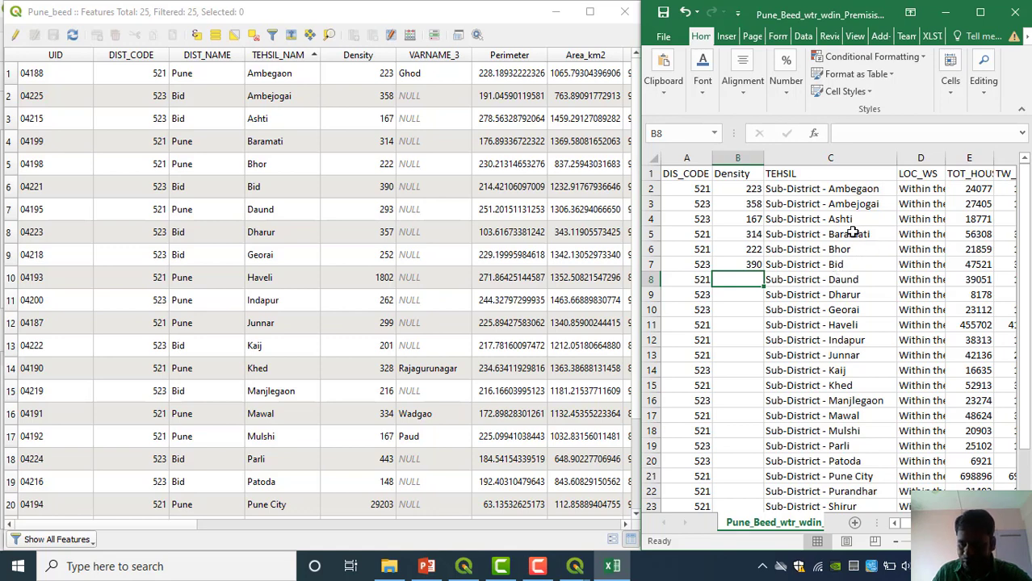
Fill in the workbook's Density values for Daund, Dharur, Georai and Haveli with 293, 357, 252 and 1802.
{"action": "type", "text": "293"}
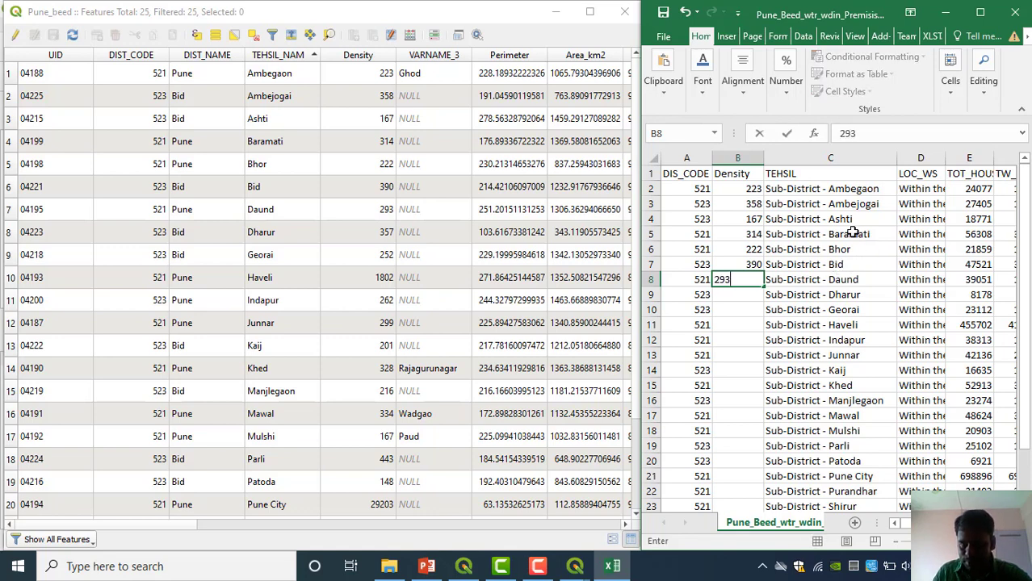
{"action": "key", "text": "Return"}
{"action": "type", "text": "357"}
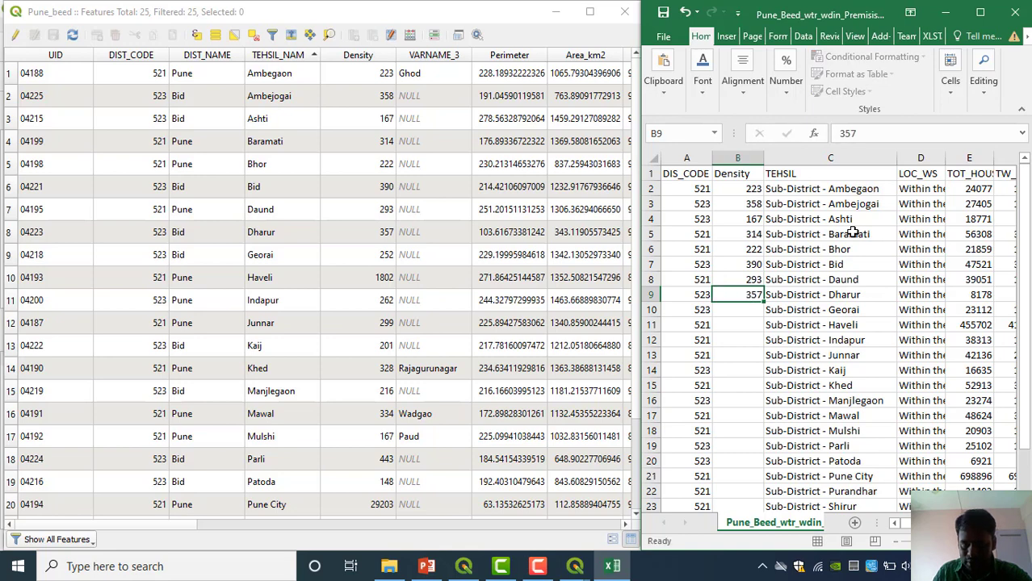
{"action": "key", "text": "Return"}
{"action": "type", "text": "252"}
{"action": "key", "text": "Return"}
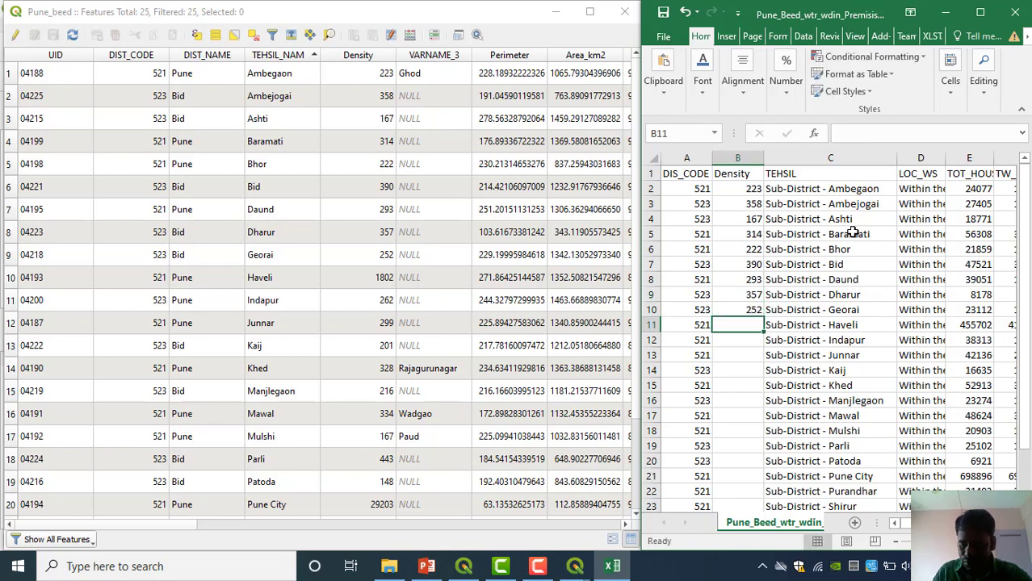
{"action": "type", "text": "1802"}
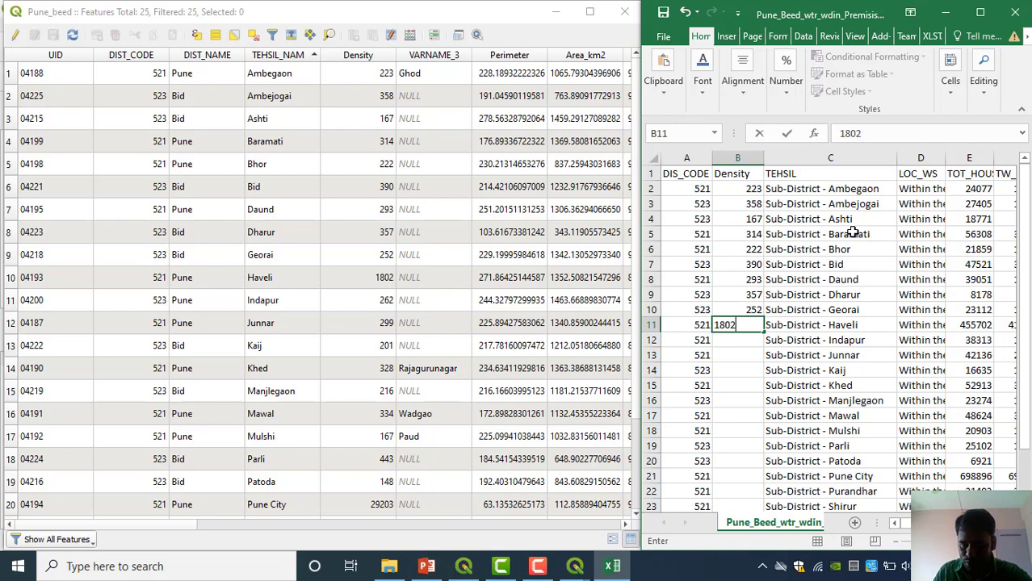
{"action": "key", "text": "Return"}
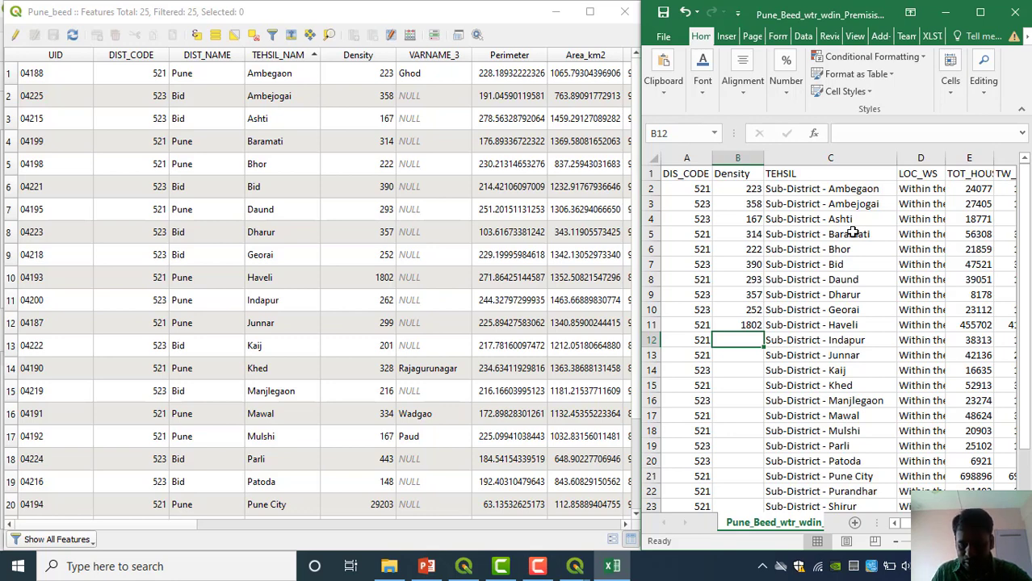
Enter the densities 262, 299, 201 and 328 for Indapur, Junnar, Kaij and Khed in the workbook.
{"action": "type", "text": "262"}
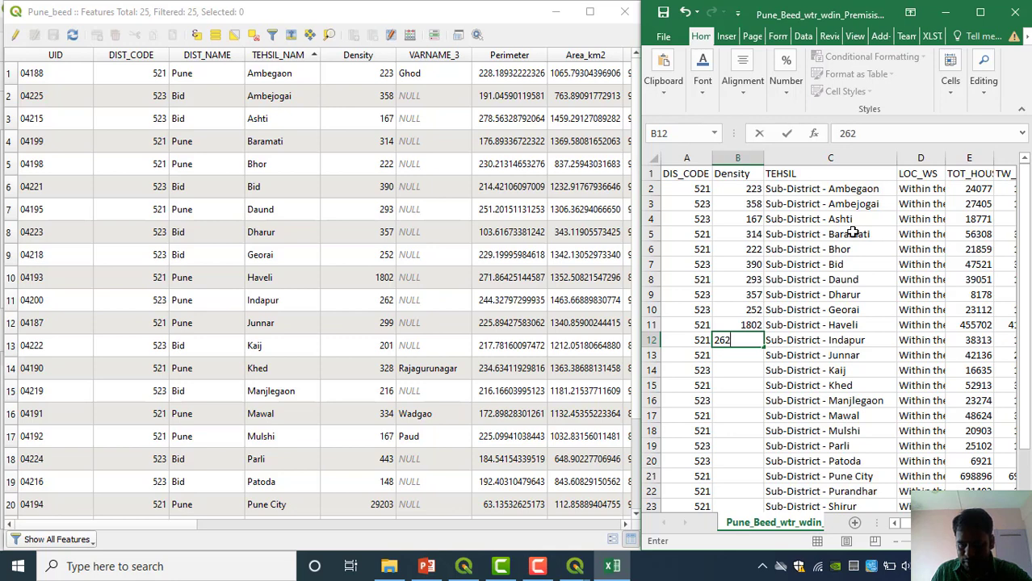
{"action": "key", "text": "Return"}
{"action": "type", "text": "299"}
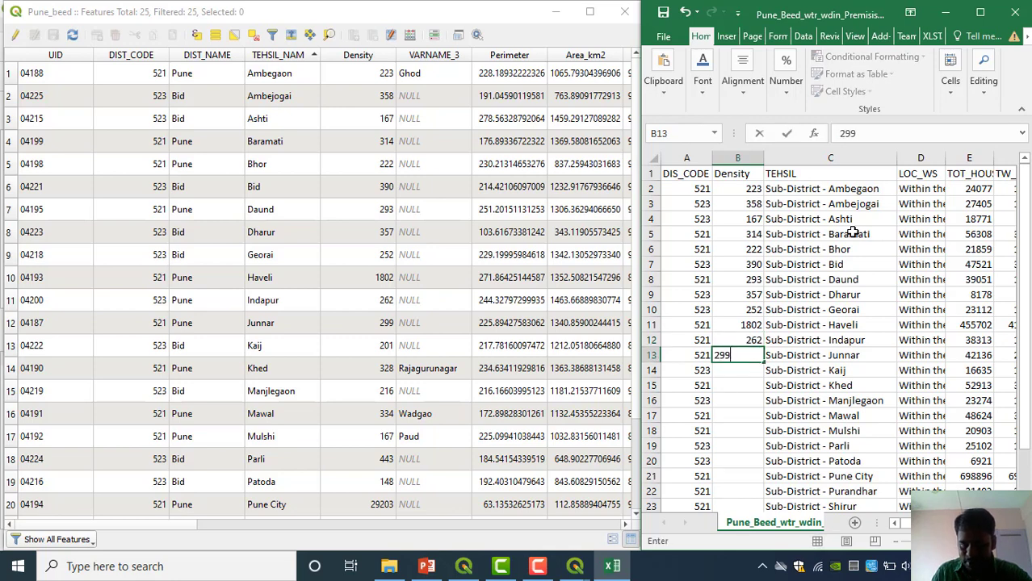
{"action": "key", "text": "Return"}
{"action": "type", "text": "201"}
{"action": "key", "text": "Return"}
{"action": "type", "text": "328"}
{"action": "key", "text": "Return"}
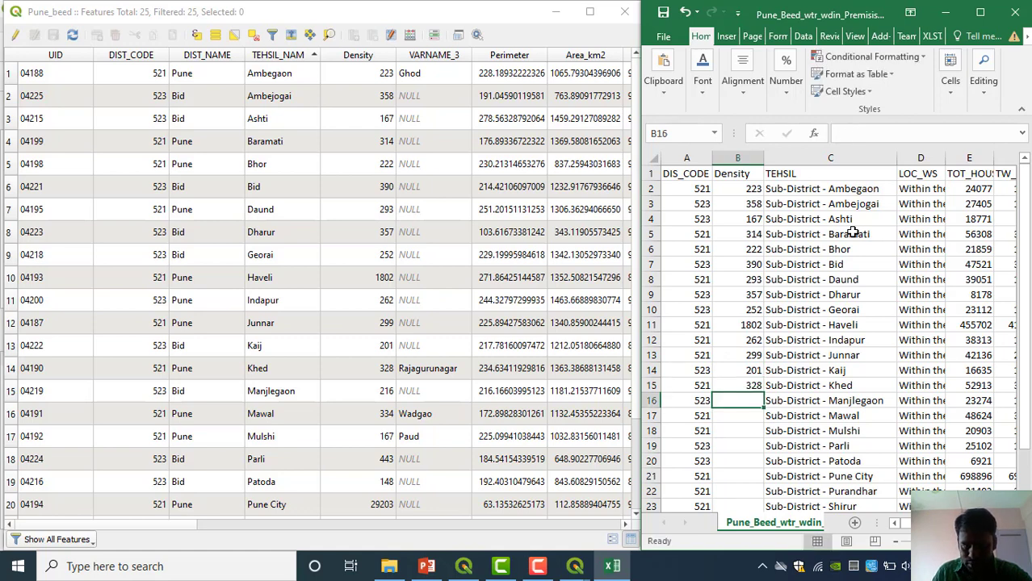
Enter the densities 216, 334 and 167 for Manjlegaon, Mawal and Mulshi in the workbook's Density column.
{"action": "type", "text": "216"}
{"action": "key", "text": "Return"}
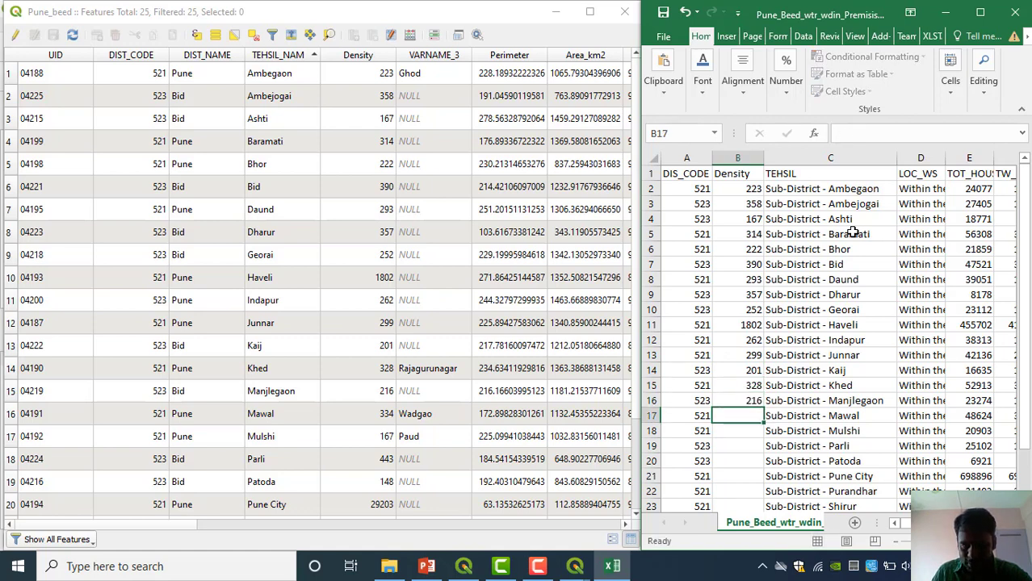
{"action": "type", "text": "334"}
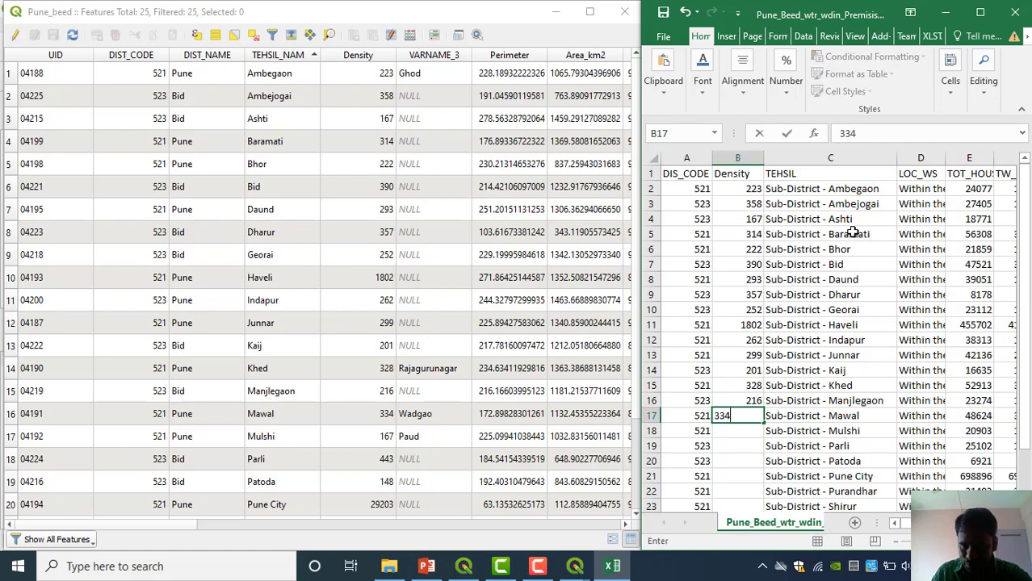
{"action": "key", "text": "Return"}
{"action": "type", "text": "167"}
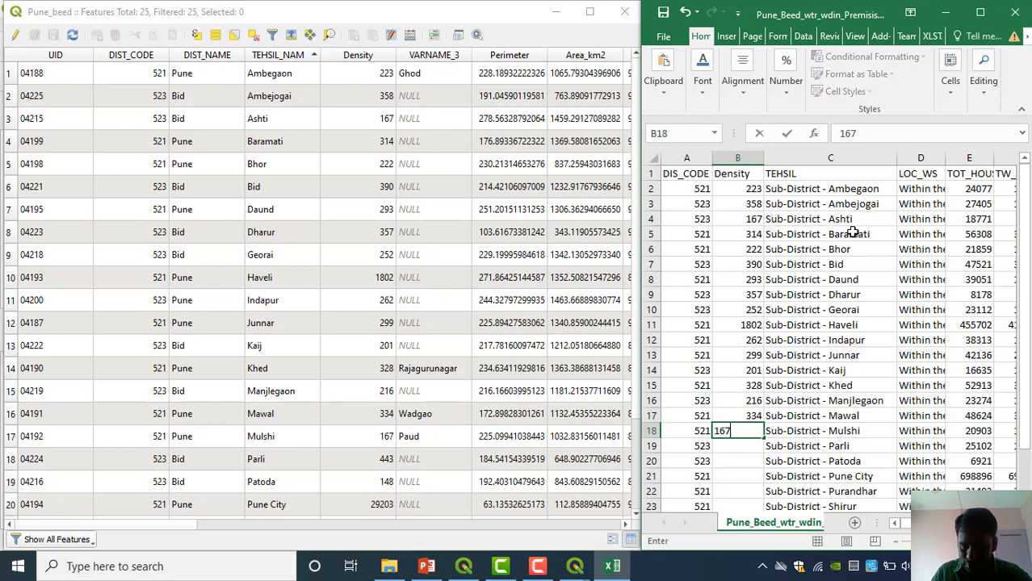
{"action": "key", "text": "Return"}
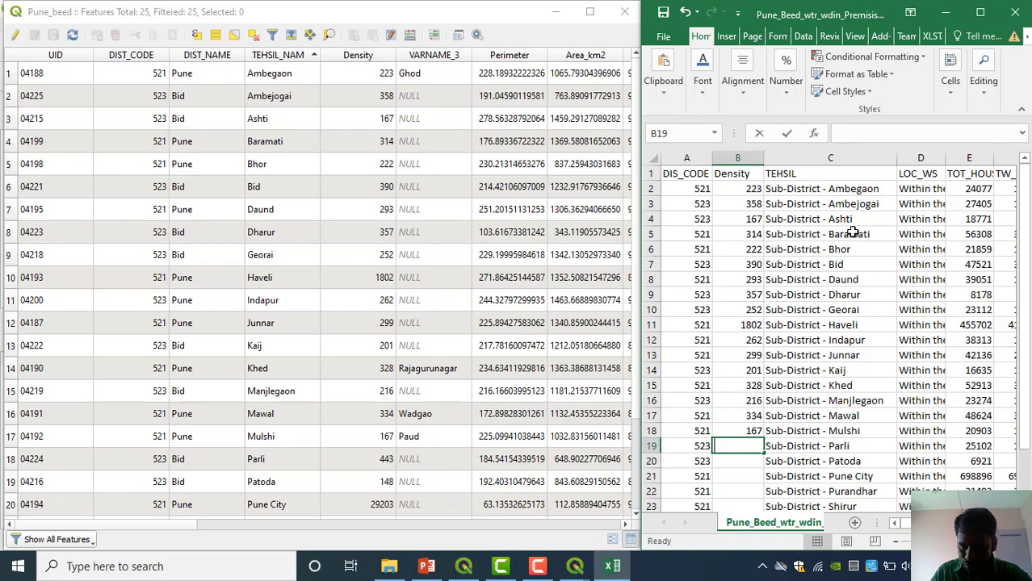
Enter the densities 443, 148 and 29203 for Parli, Patoda and Pune City in the workbook's Density column.
{"action": "type", "text": "443"}
{"action": "key", "text": "Return"}
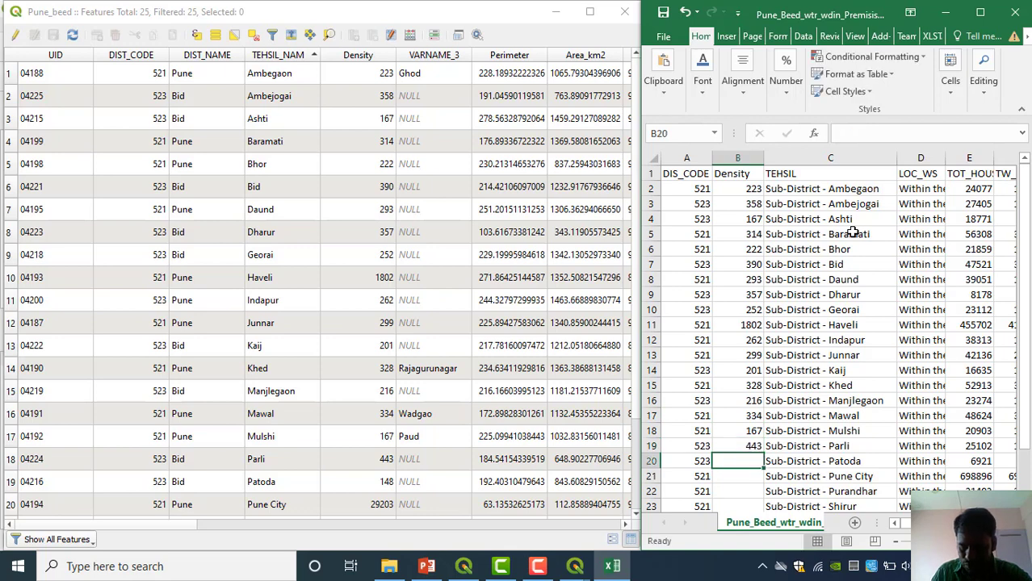
{"action": "type", "text": "148"}
{"action": "key", "text": "Return"}
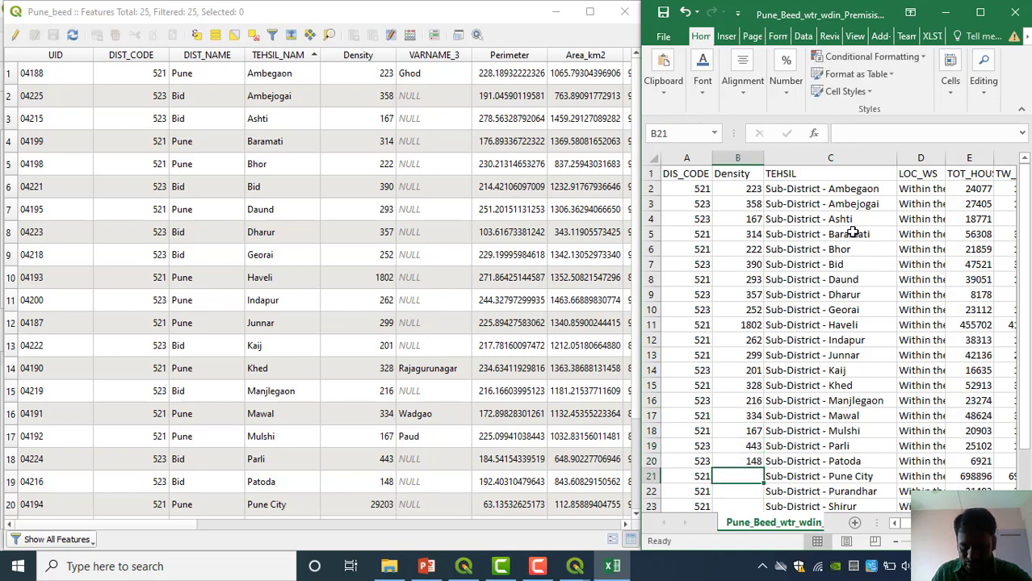
{"action": "type", "text": "290"}
{"action": "key", "text": "BackSpace"}
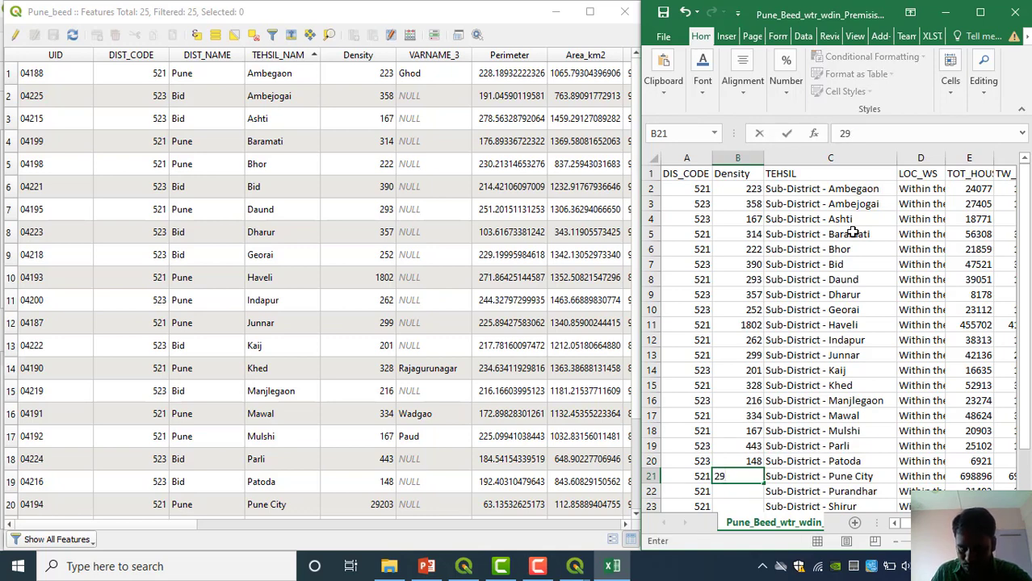
{"action": "type", "text": "203"}
{"action": "key", "text": "Return"}
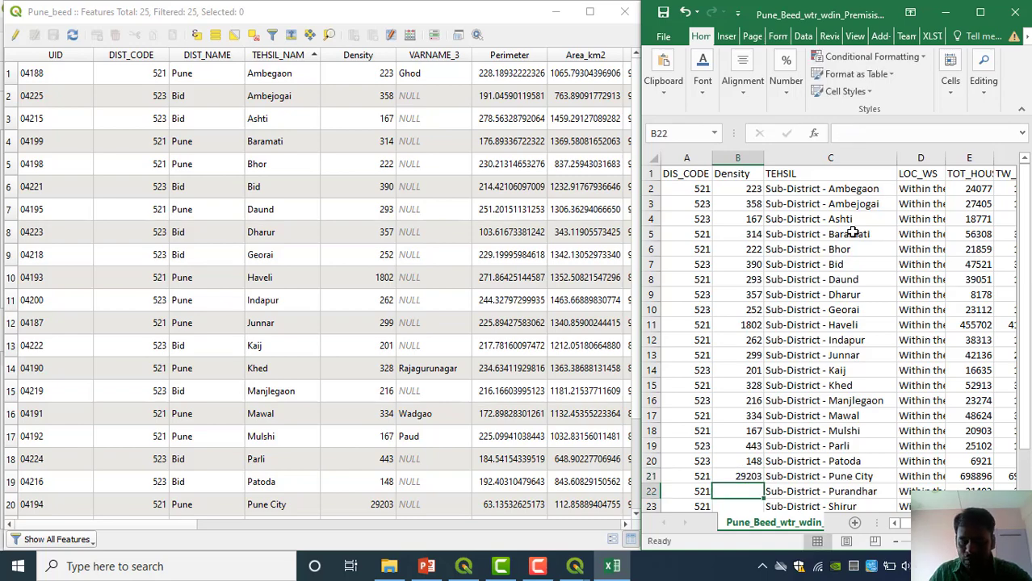
Enter the attribute table's densities 211 and 248 for Purandhar and Shirur in the workbook.
{"action": "left_click", "coordinate": [375, 504]}
{"action": "scroll", "coordinate": [388, 483], "scroll_direction": "down", "scroll_amount": 2}
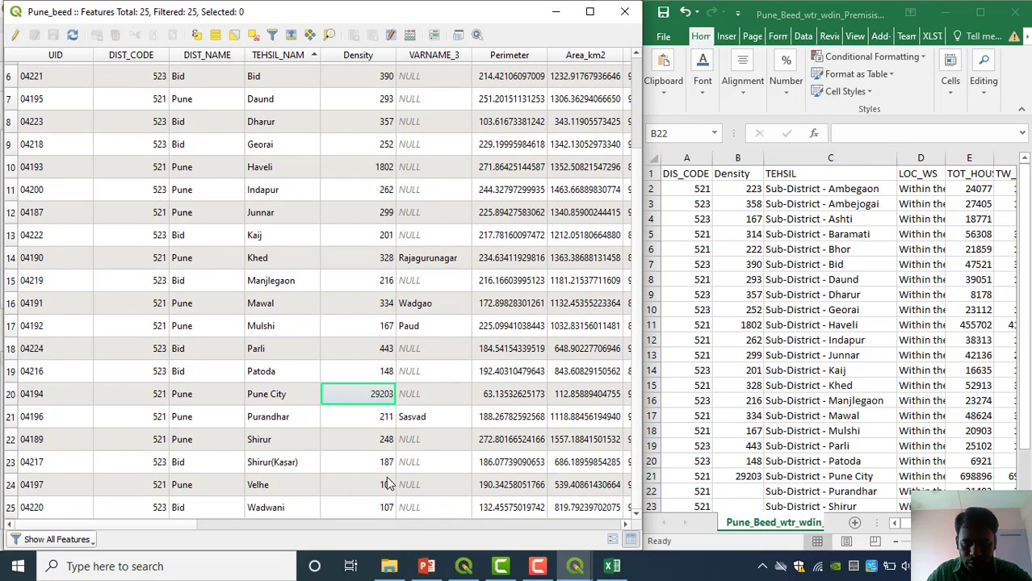
{"action": "left_click", "coordinate": [753, 454]}
{"action": "scroll", "coordinate": [753, 452], "scroll_direction": "down", "scroll_amount": 4}
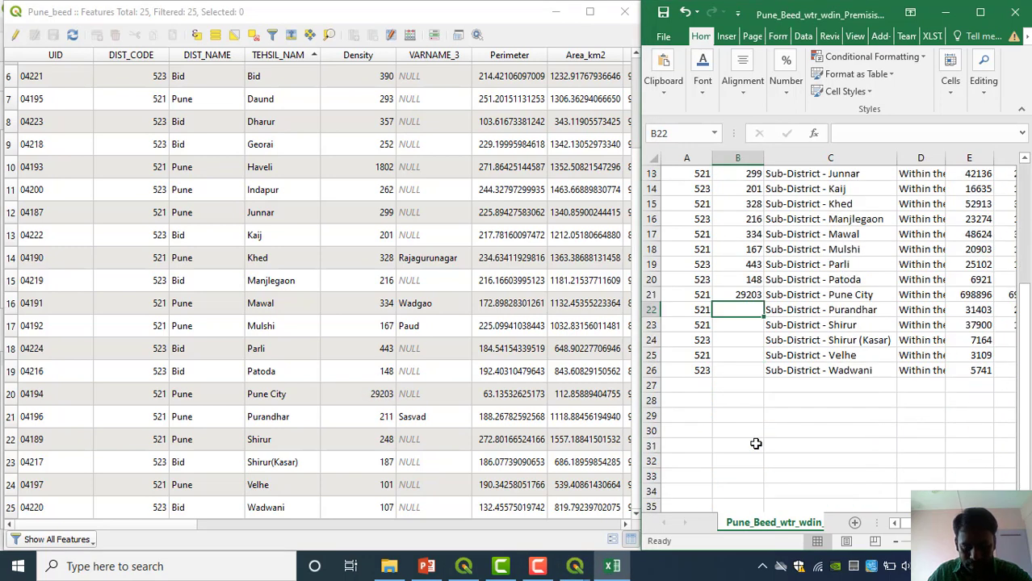
{"action": "type", "text": "211"}
{"action": "key", "text": "Return"}
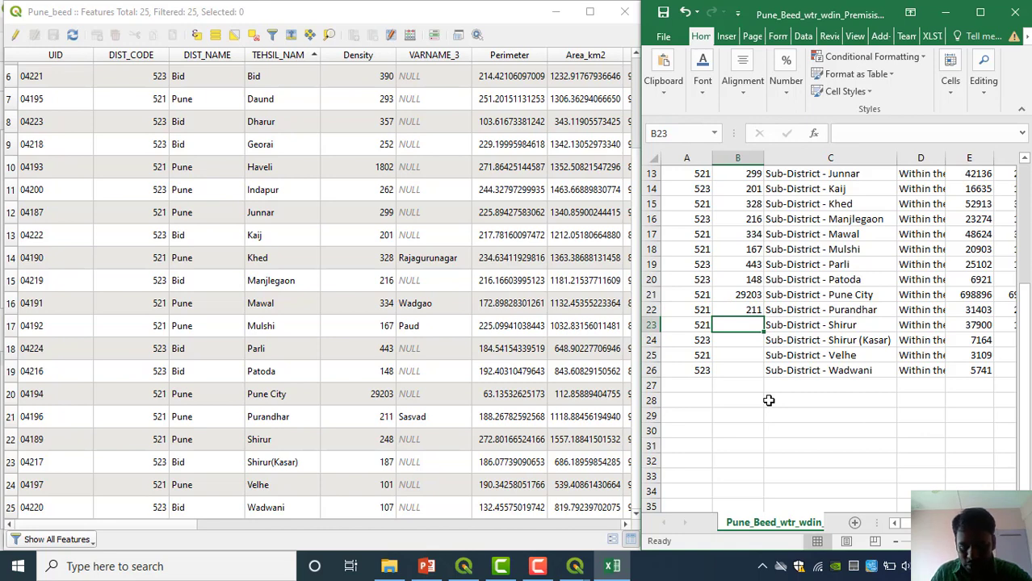
{"action": "type", "text": "2"}
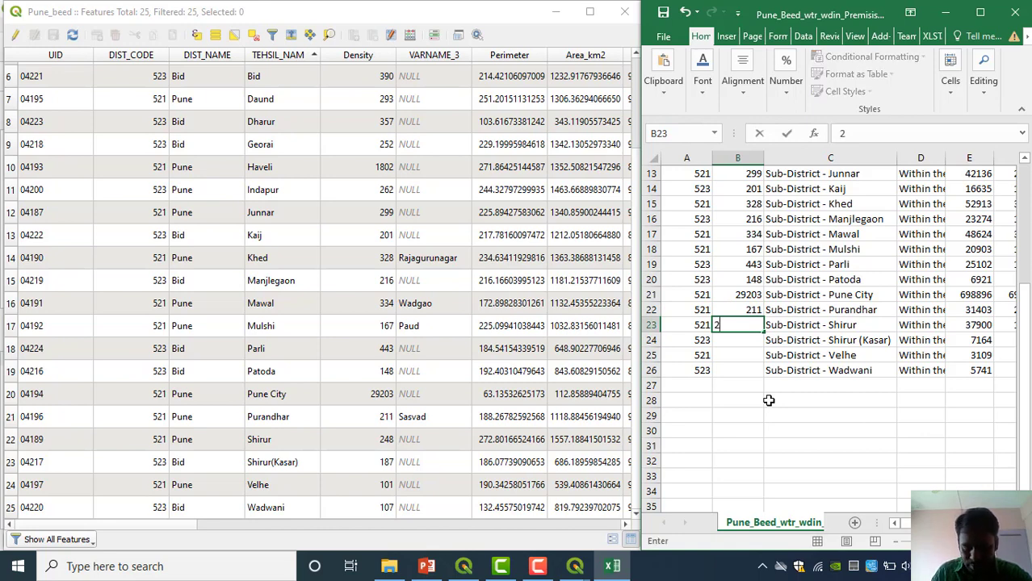
{"action": "type", "text": "48"}
{"action": "key", "text": "Return"}
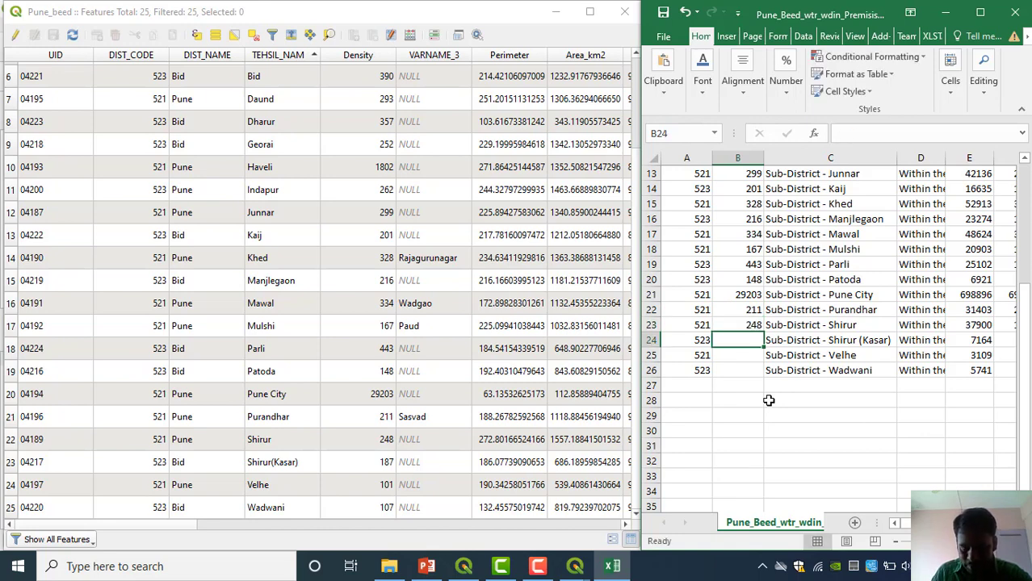
Enter the densities 187, 101 and 107 for Shirur (Kasar), Velhe and Wadwani in the Density column and save the workbook.
{"action": "type", "text": "187"}
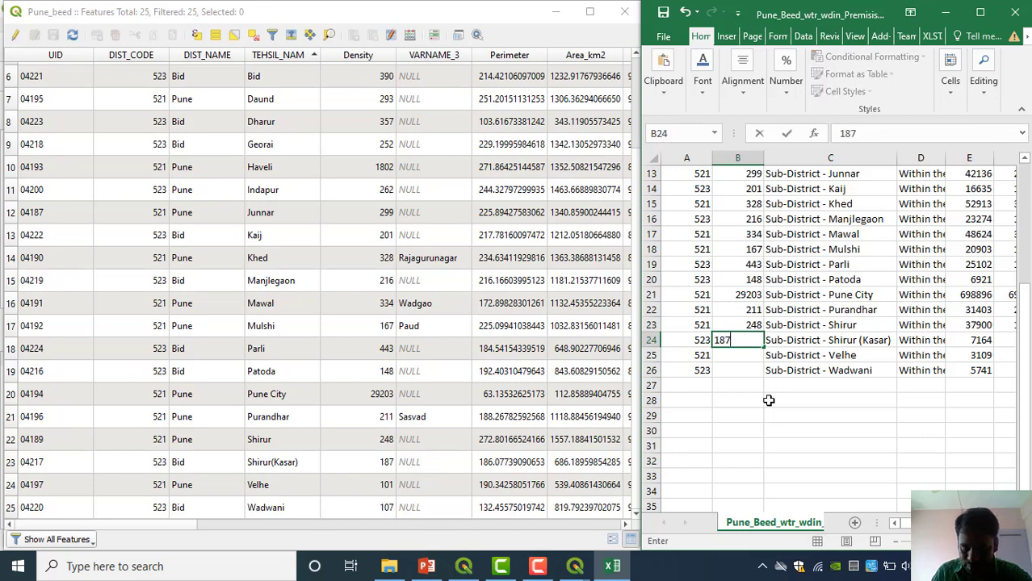
{"action": "key", "text": "Return"}
{"action": "type", "text": "101"}
{"action": "key", "text": "Return"}
{"action": "type", "text": "107"}
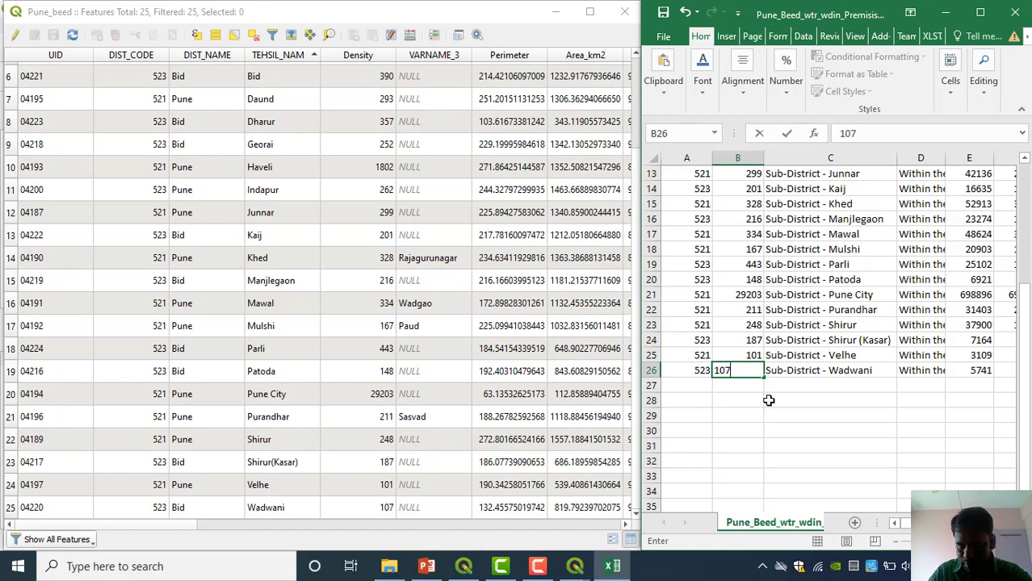
{"action": "left_click", "coordinate": [768, 400]}
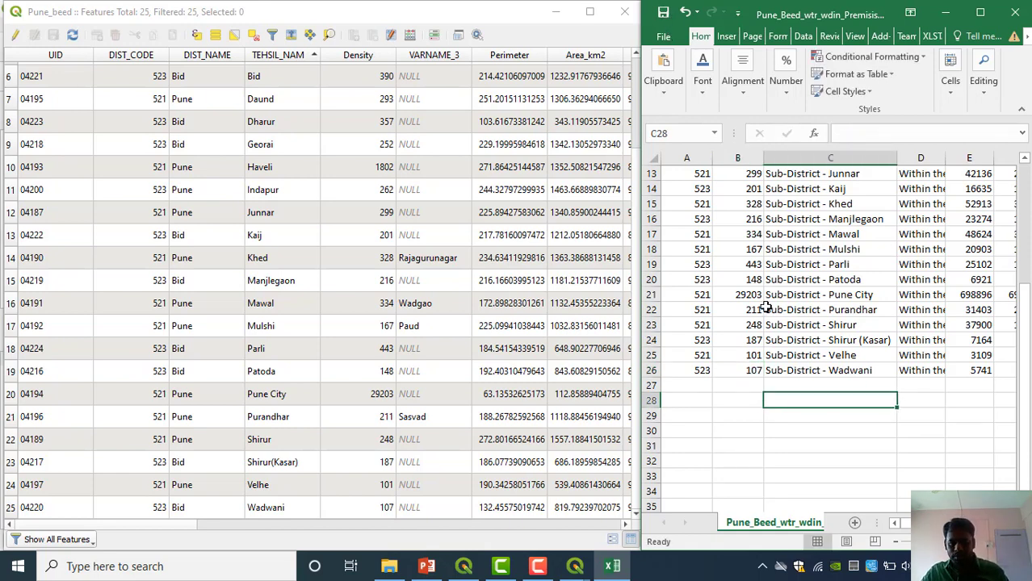
{"action": "scroll", "coordinate": [766, 307], "scroll_direction": "up", "scroll_amount": 4}
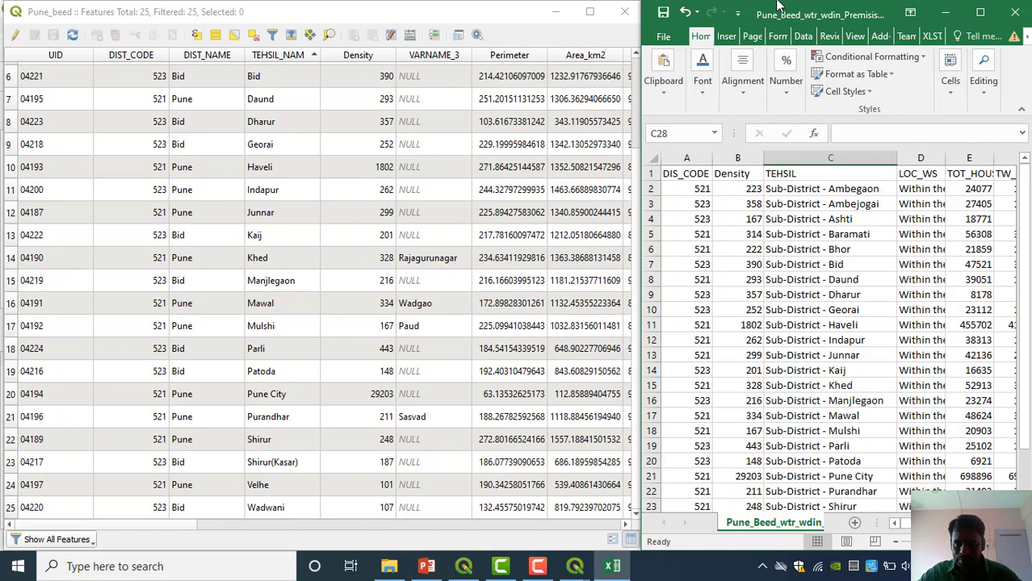
{"action": "left_click", "coordinate": [664, 13]}
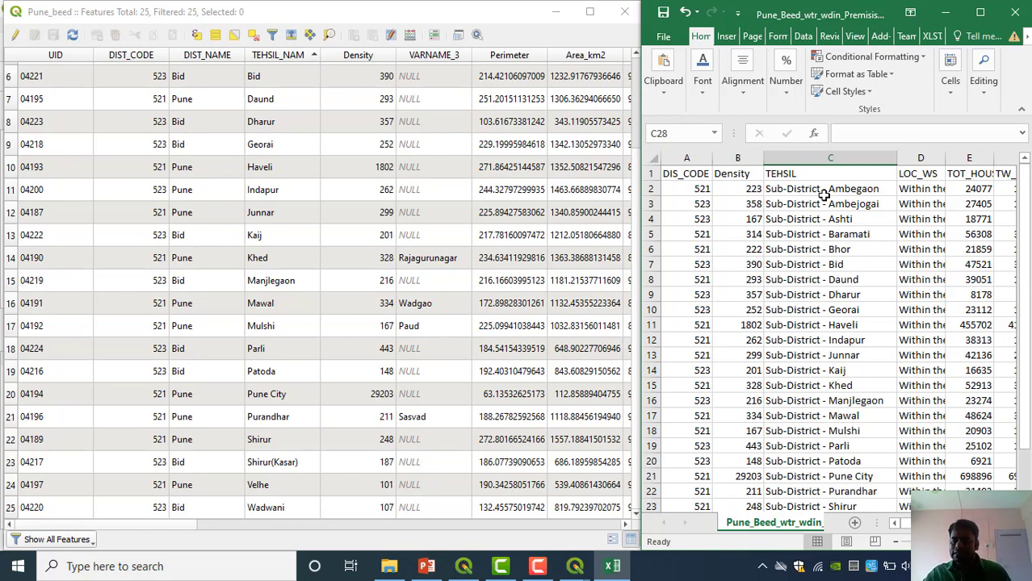
Start saving a copy of the workbook in the Workshop\Practice folder with CSV (Comma delimited) as the file type.
{"action": "left_click", "coordinate": [660, 36]}
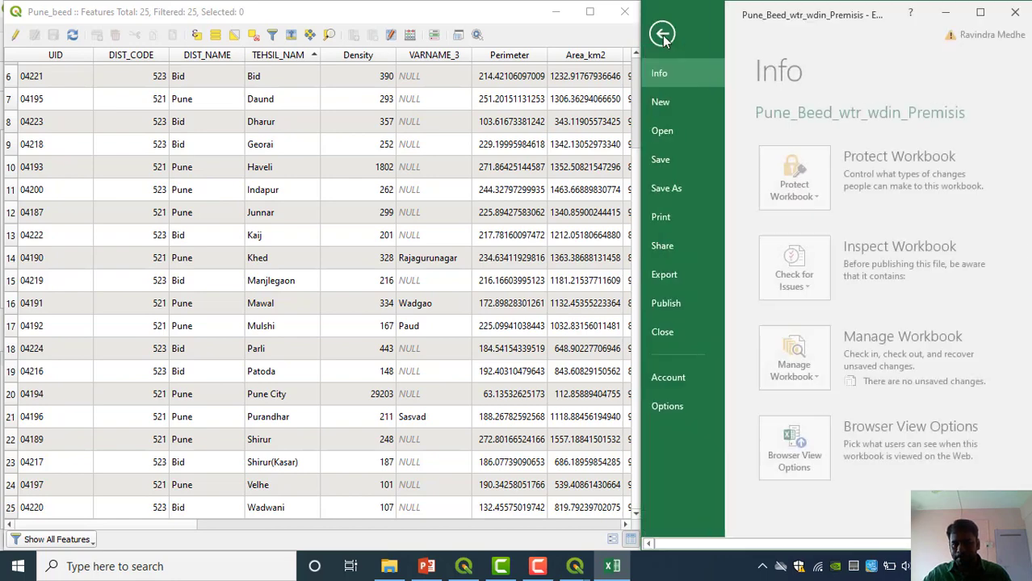
{"action": "left_click", "coordinate": [705, 188]}
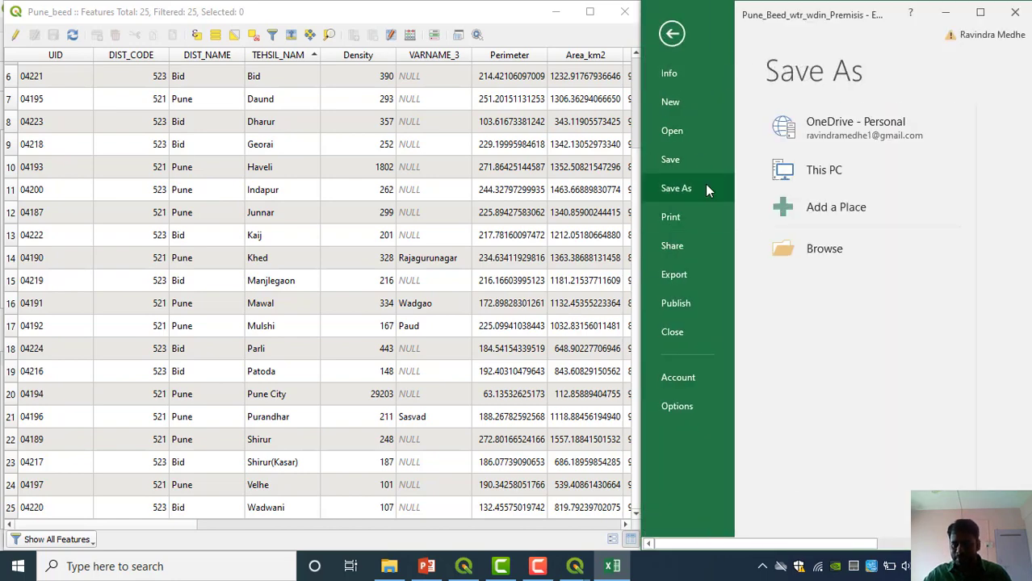
{"action": "left_click", "coordinate": [980, 12]}
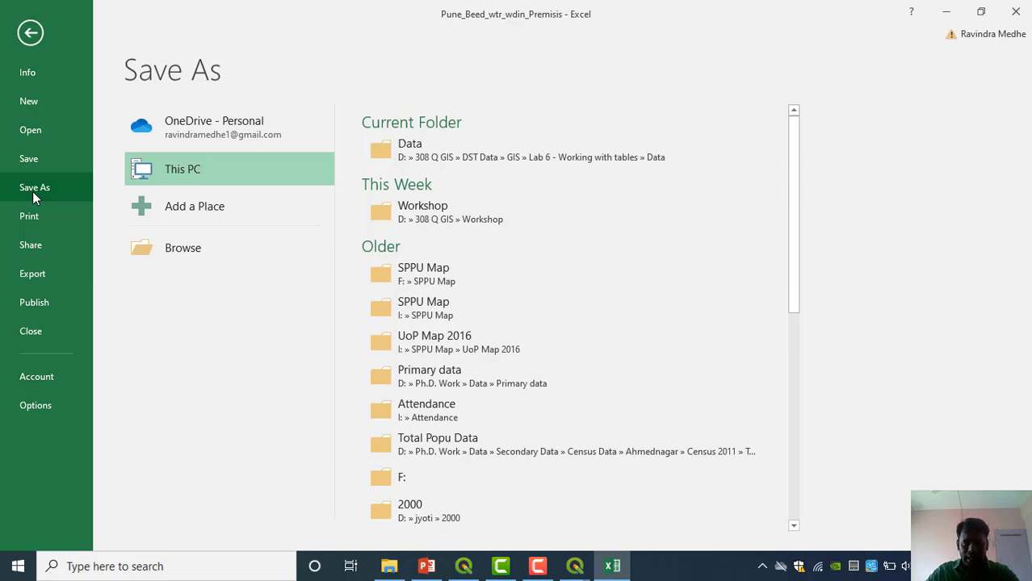
{"action": "left_click", "coordinate": [428, 211]}
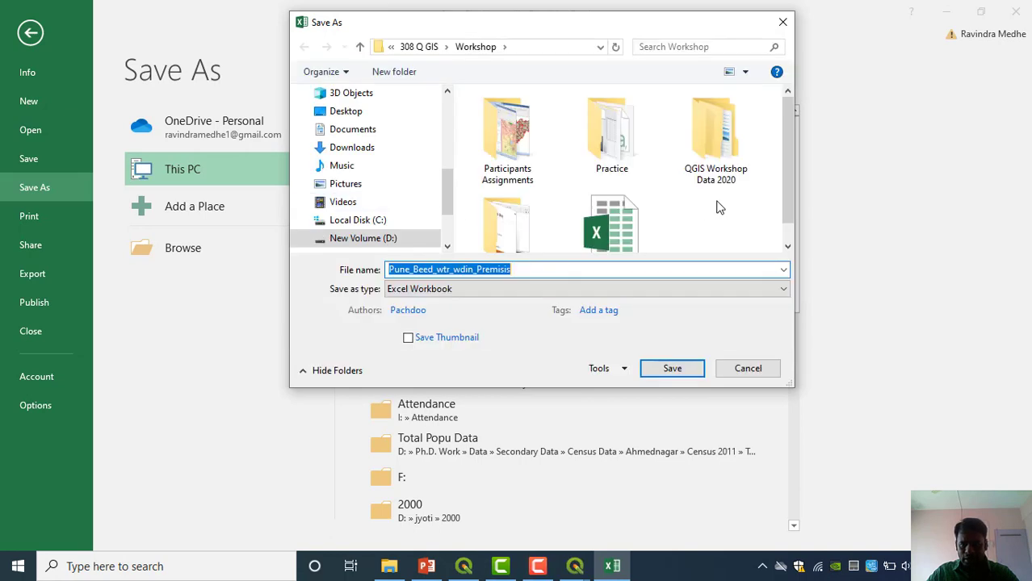
{"action": "left_click", "coordinate": [633, 139]}
{"action": "double_click", "coordinate": [633, 139]}
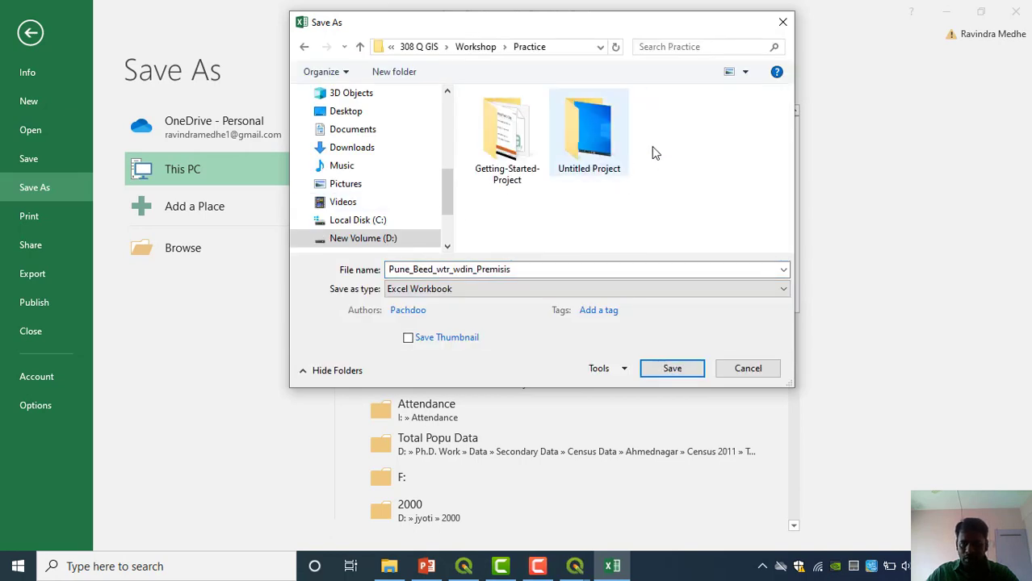
{"action": "left_click", "coordinate": [503, 289]}
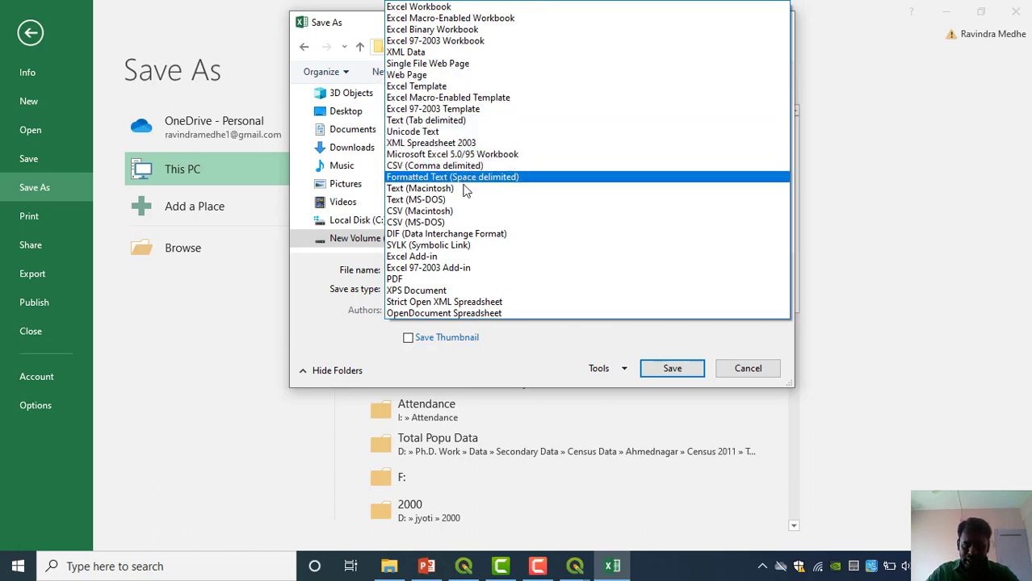
{"action": "left_click", "coordinate": [428, 168]}
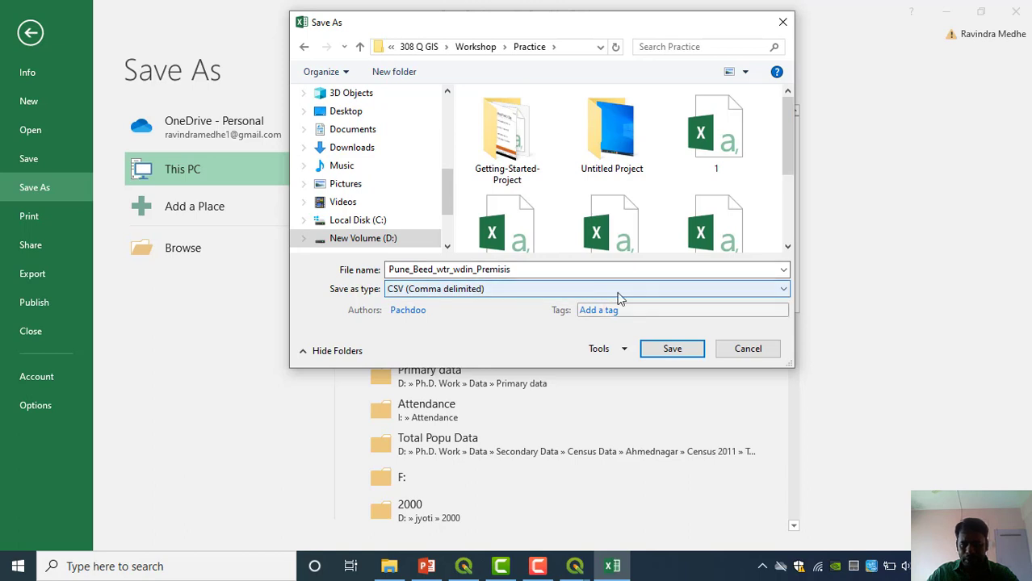
Name the copy Pune_Beed_wtr_wdin_Premisis_20 and save it, keeping the CSV format.
{"action": "left_click_drag", "start_coordinate": [781, 165], "coordinate": [791, 241]}
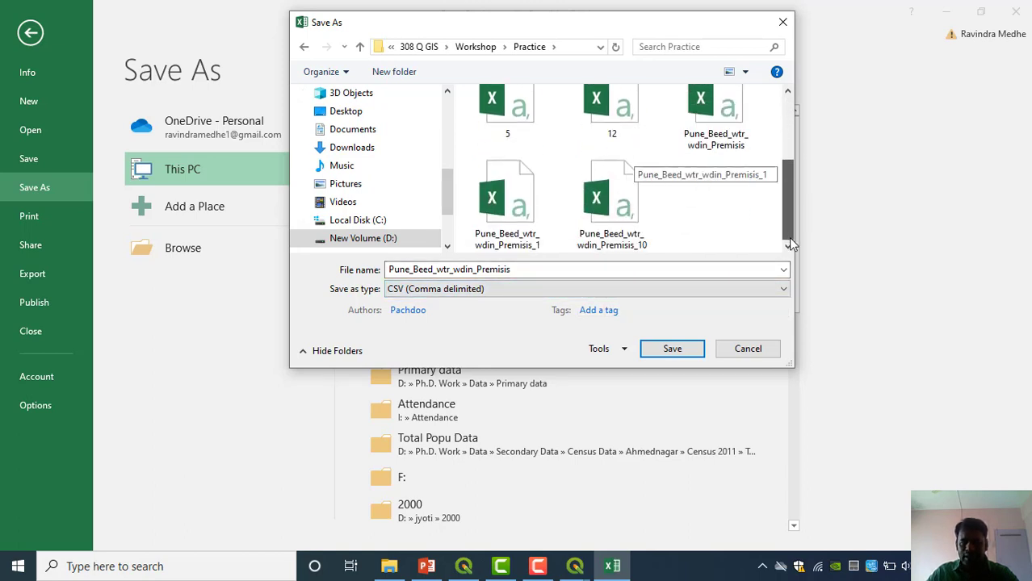
{"action": "left_click", "coordinate": [600, 269]}
{"action": "left_click", "coordinate": [576, 268]}
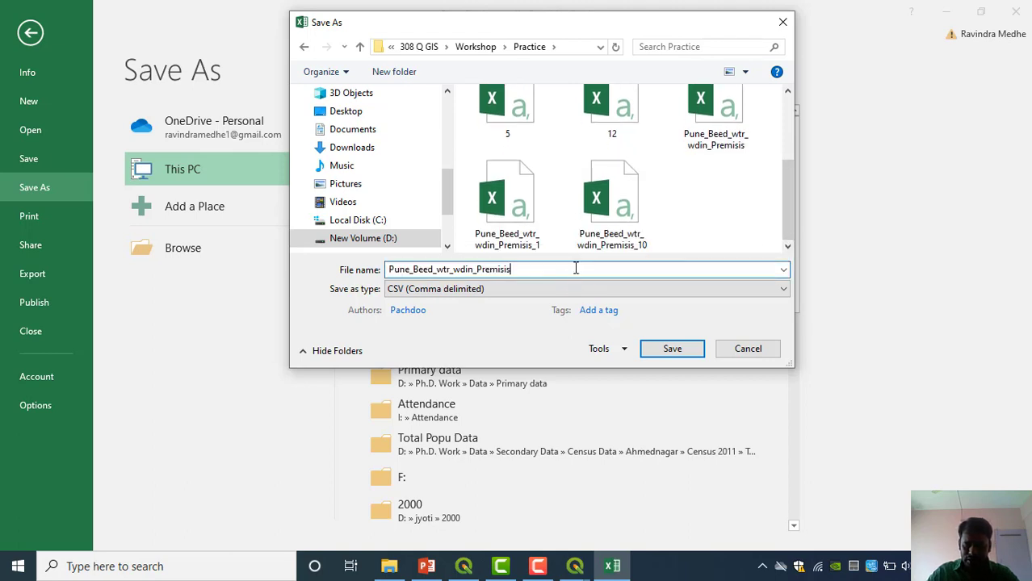
{"action": "type", "text": "_"}
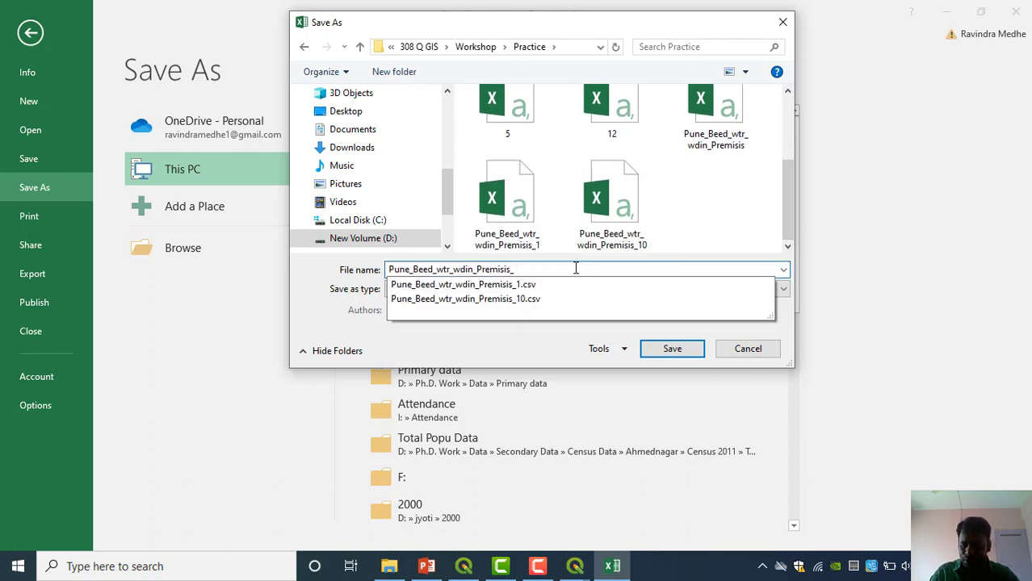
{"action": "type", "text": "20"}
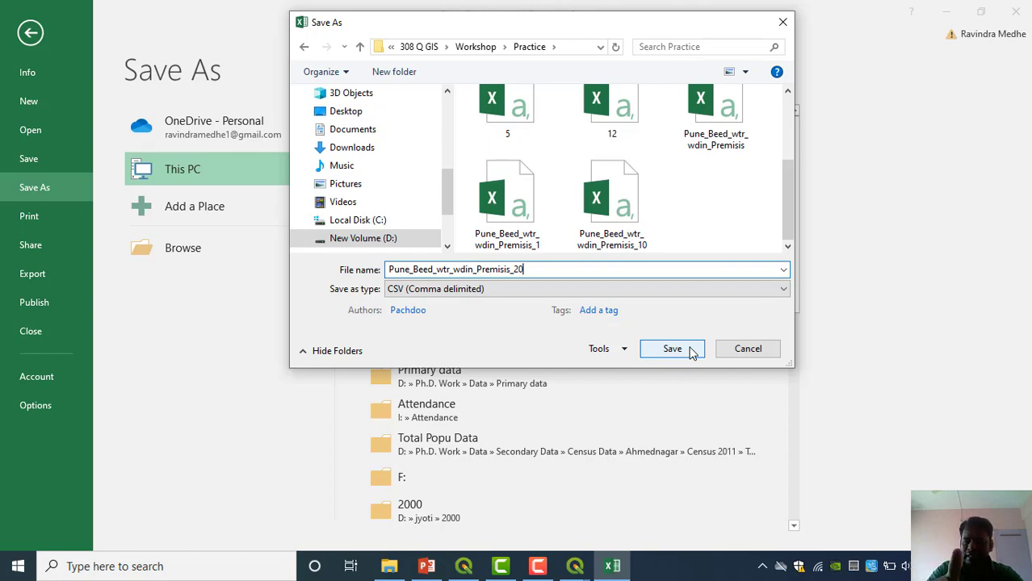
{"action": "left_click", "coordinate": [690, 351]}
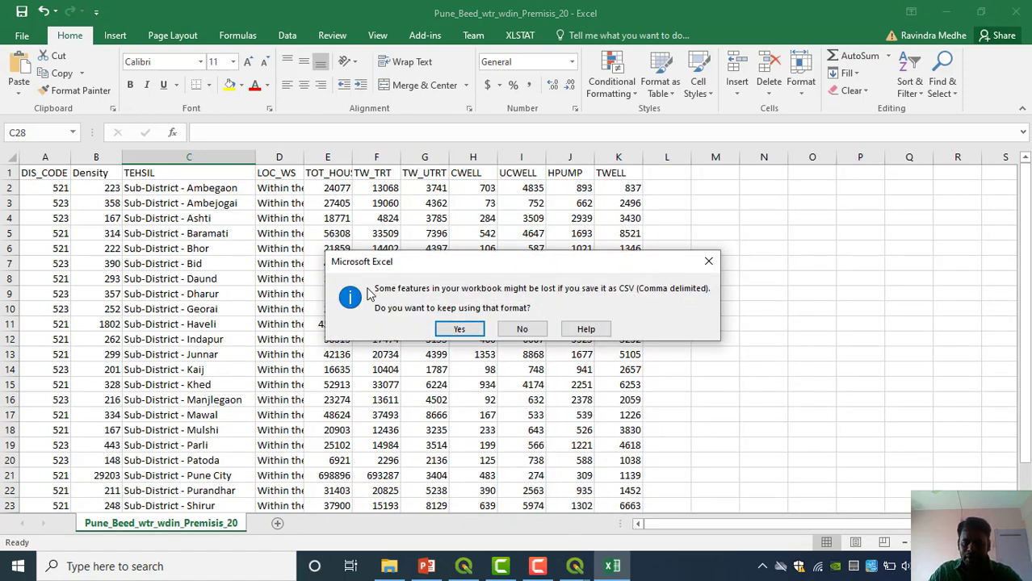
{"action": "left_click", "coordinate": [459, 328]}
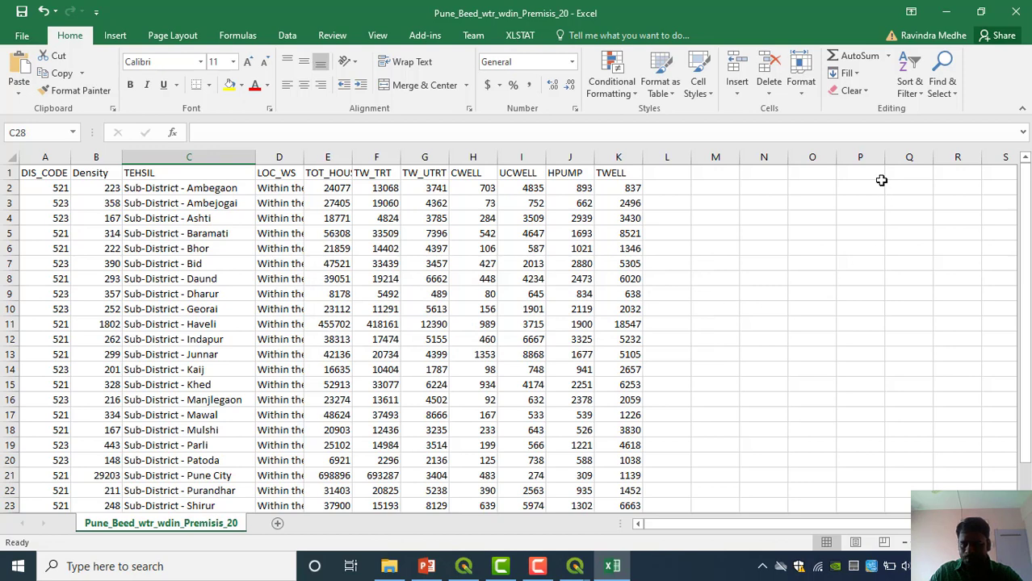
Close the CSV workbook, saving its changes under the same file name, and close the Pune_beed attribute table.
{"action": "left_click", "coordinate": [1016, 8]}
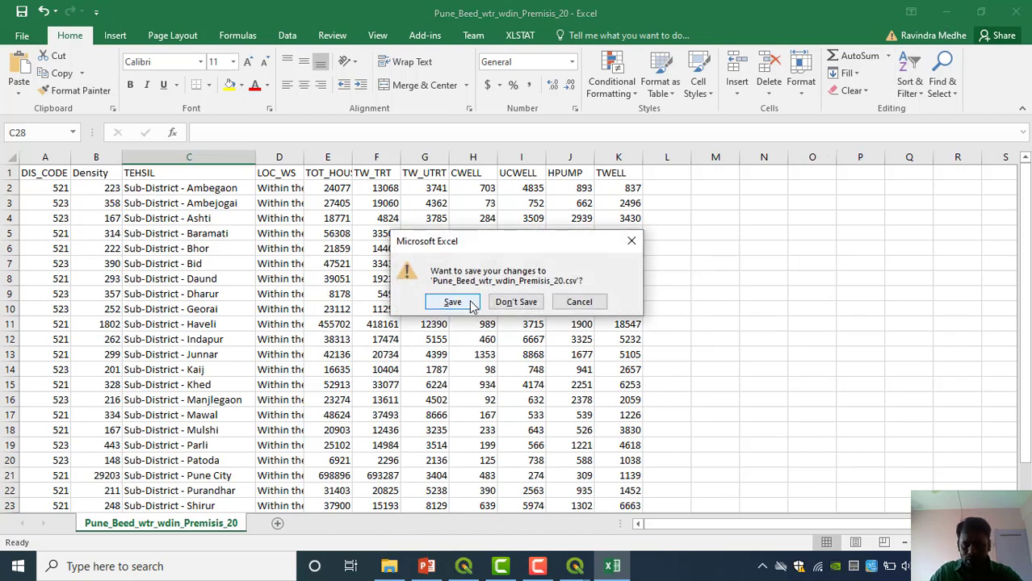
{"action": "left_click", "coordinate": [472, 305]}
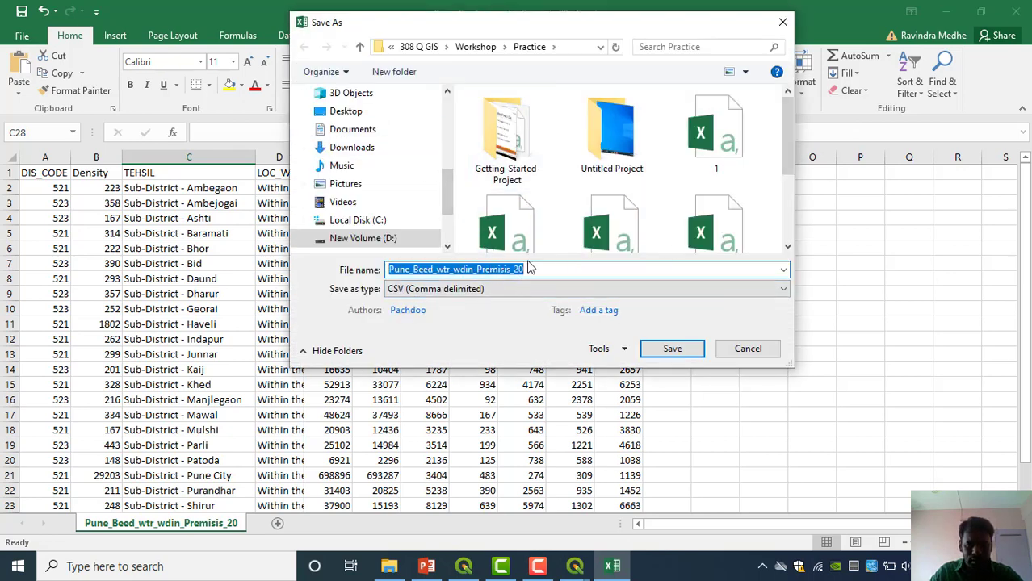
{"action": "left_click", "coordinate": [680, 354]}
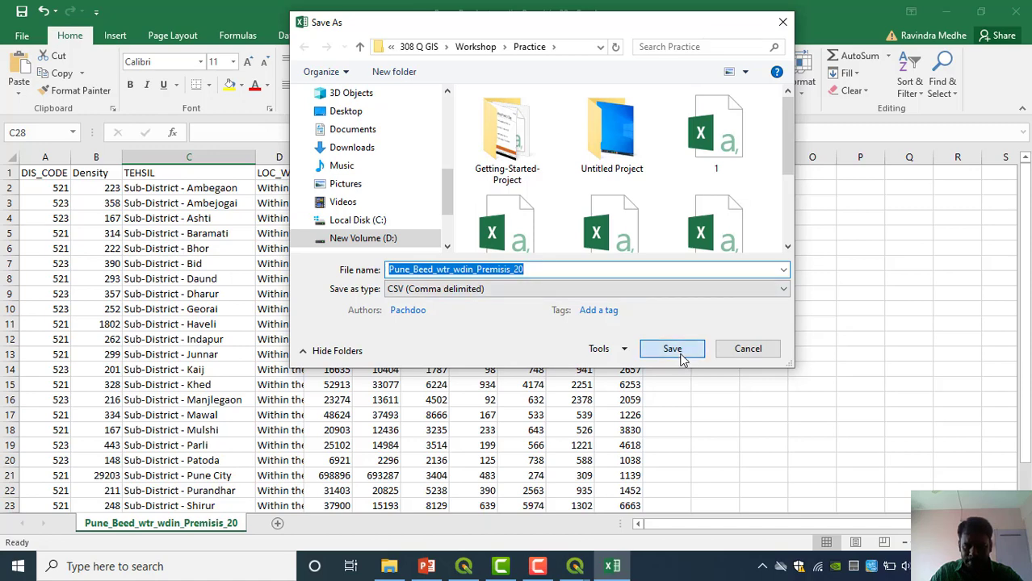
{"action": "left_click", "coordinate": [553, 282]}
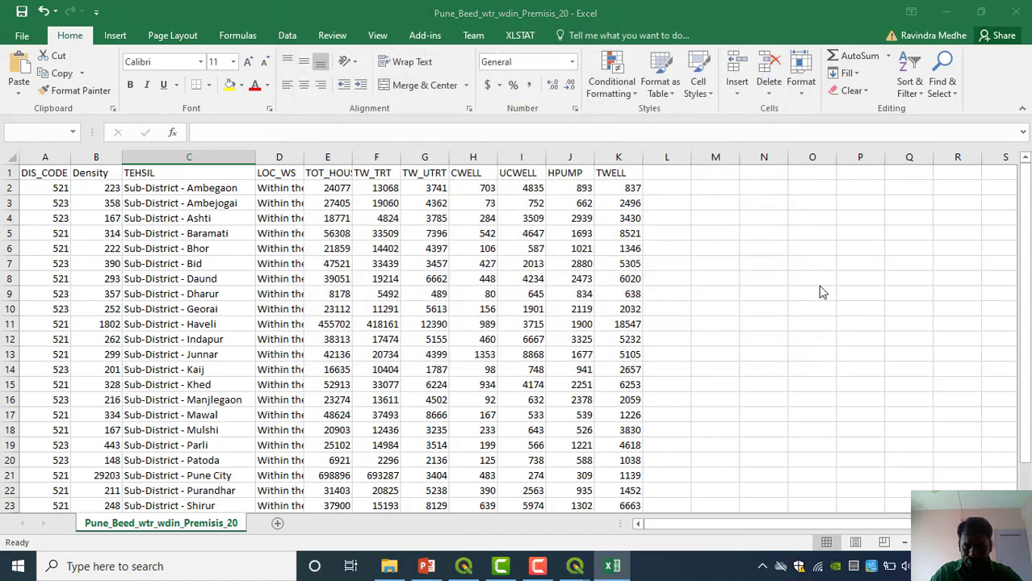
{"action": "left_click", "coordinate": [459, 329]}
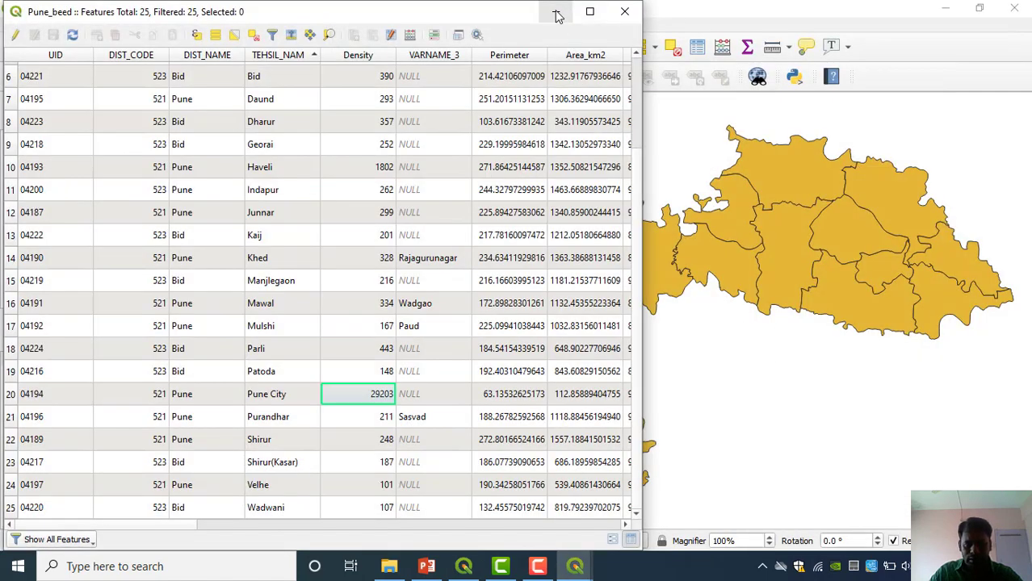
{"action": "left_click", "coordinate": [624, 12]}
{"action": "left_click", "coordinate": [164, 412]}
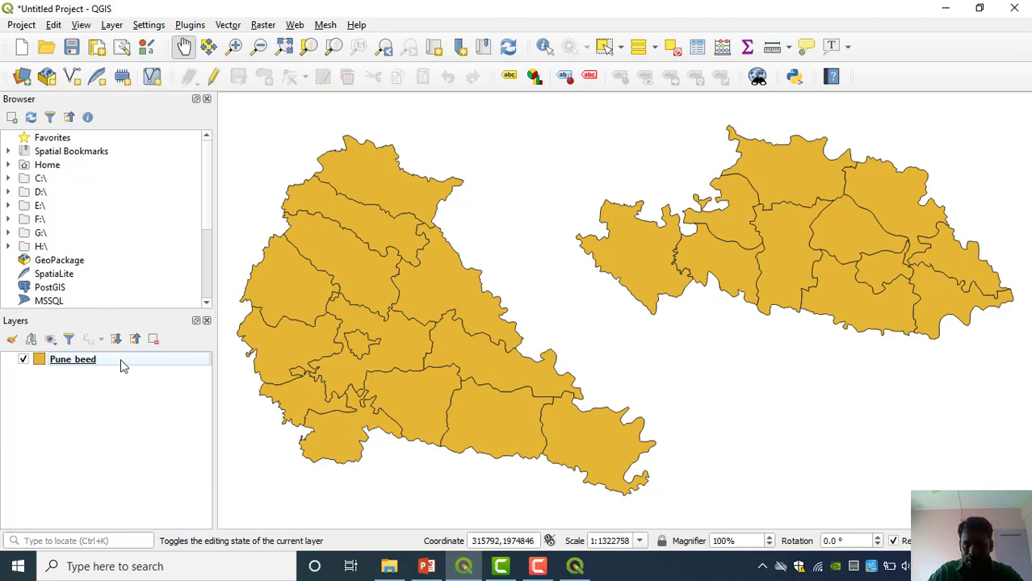
Start adding a vector layer and browse to the 308 Q GIS\Workshop\Practice folder on drive D for its dataset.
{"action": "left_click", "coordinate": [112, 25]}
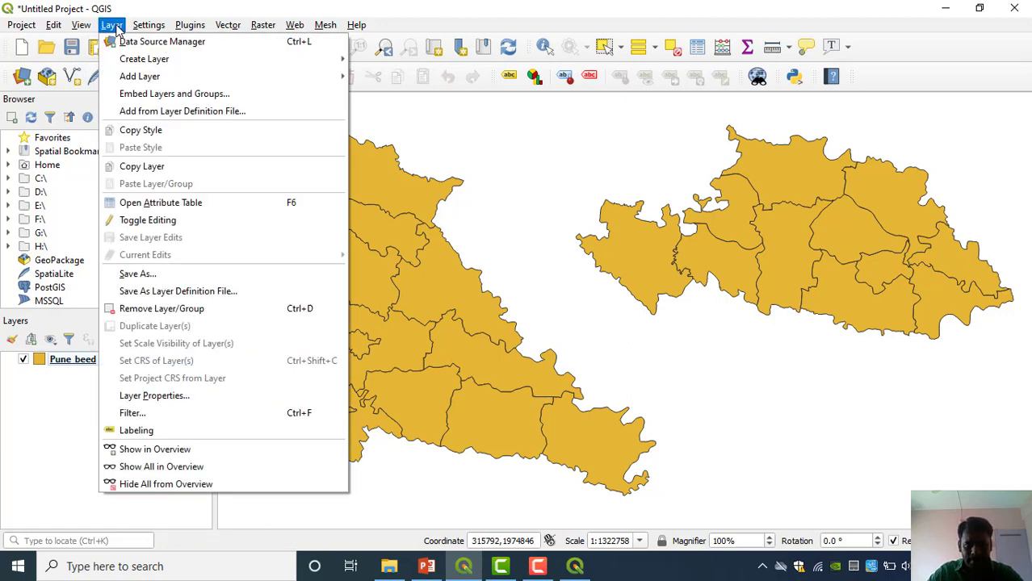
{"action": "mouse_move", "coordinate": [127, 77]}
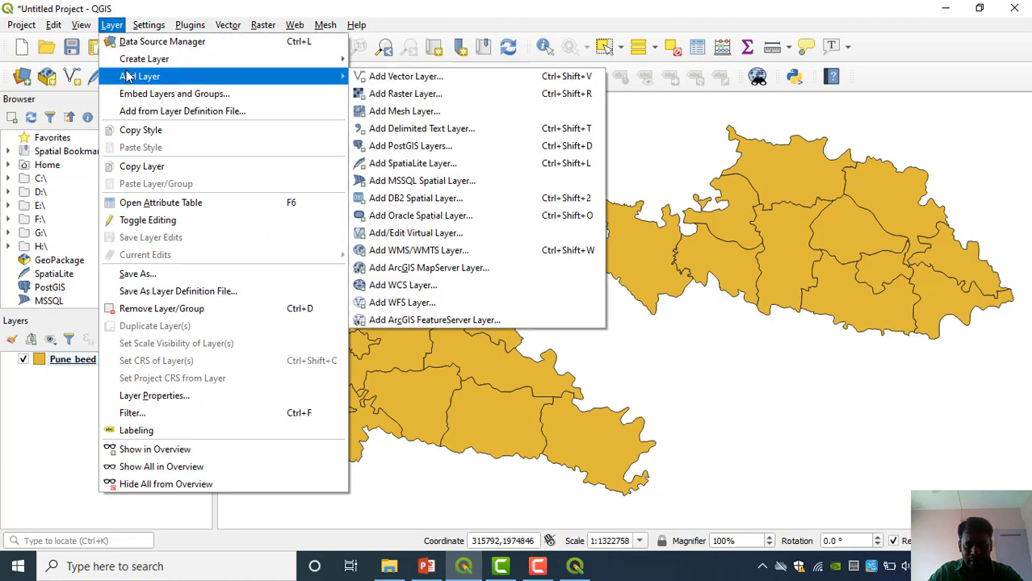
{"action": "left_click", "coordinate": [424, 78]}
{"action": "left_click", "coordinate": [614, 234]}
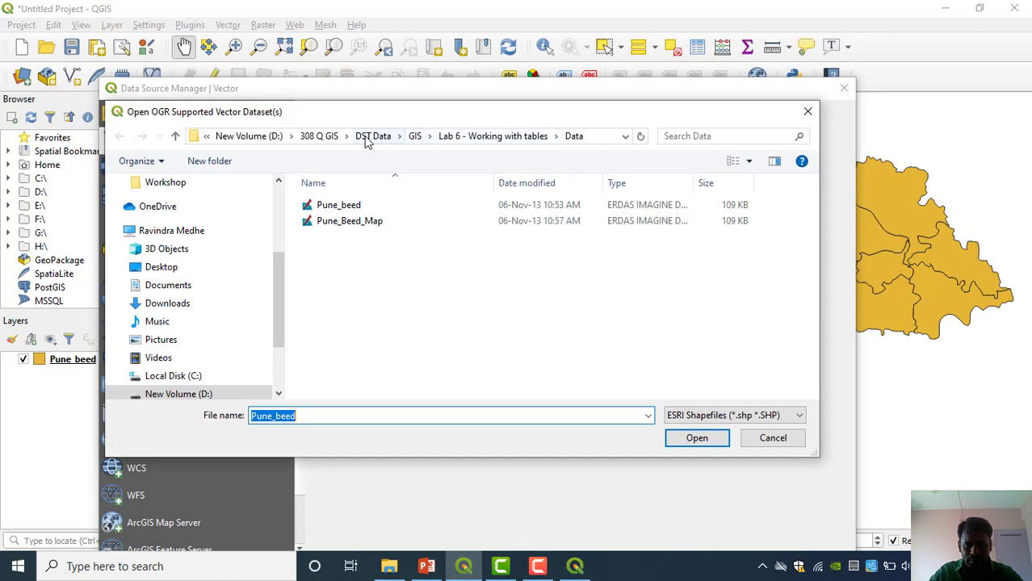
{"action": "left_click", "coordinate": [321, 139]}
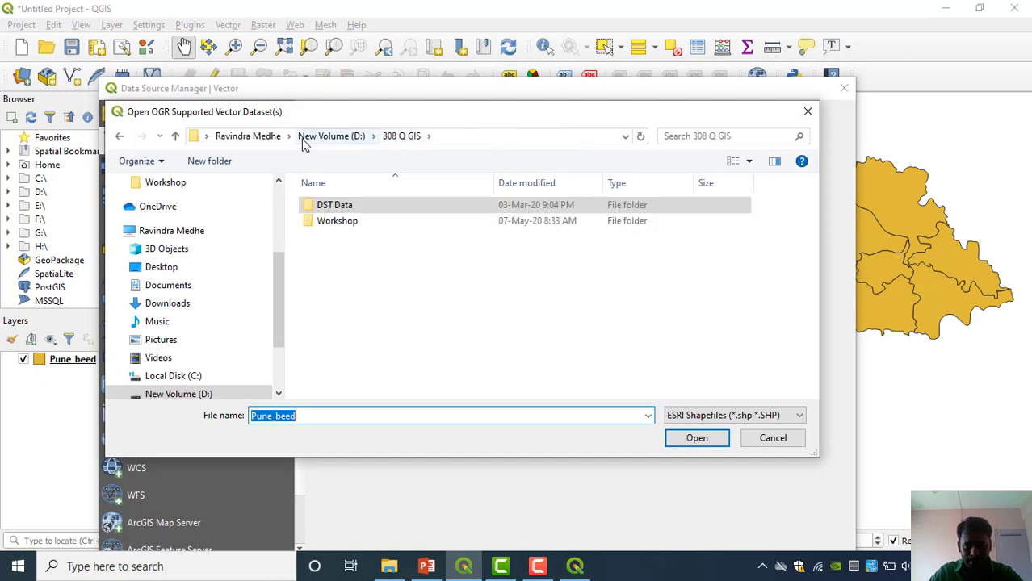
{"action": "left_click", "coordinate": [307, 139]}
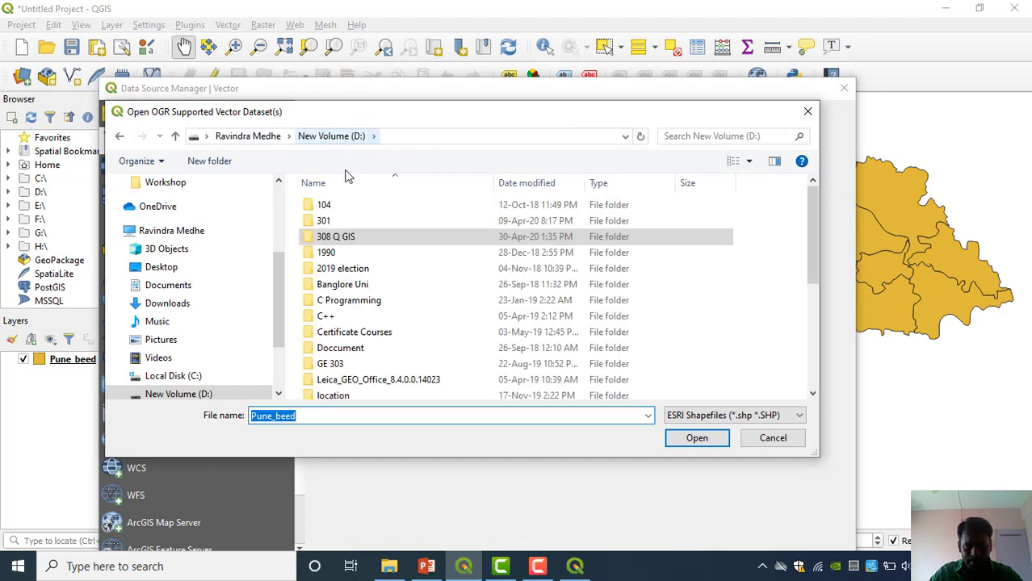
{"action": "double_click", "coordinate": [356, 239]}
{"action": "double_click", "coordinate": [355, 223]}
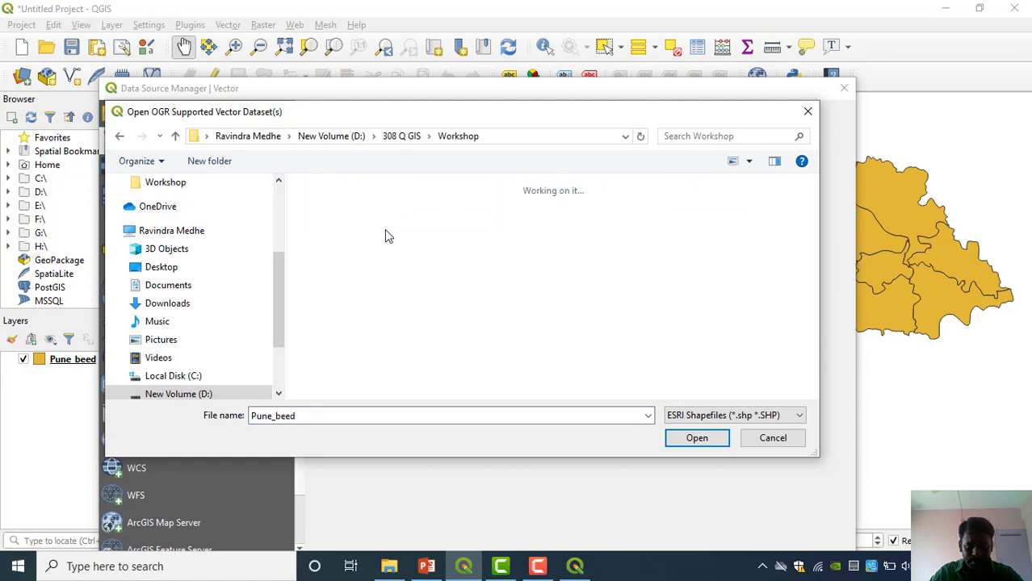
{"action": "double_click", "coordinate": [412, 230]}
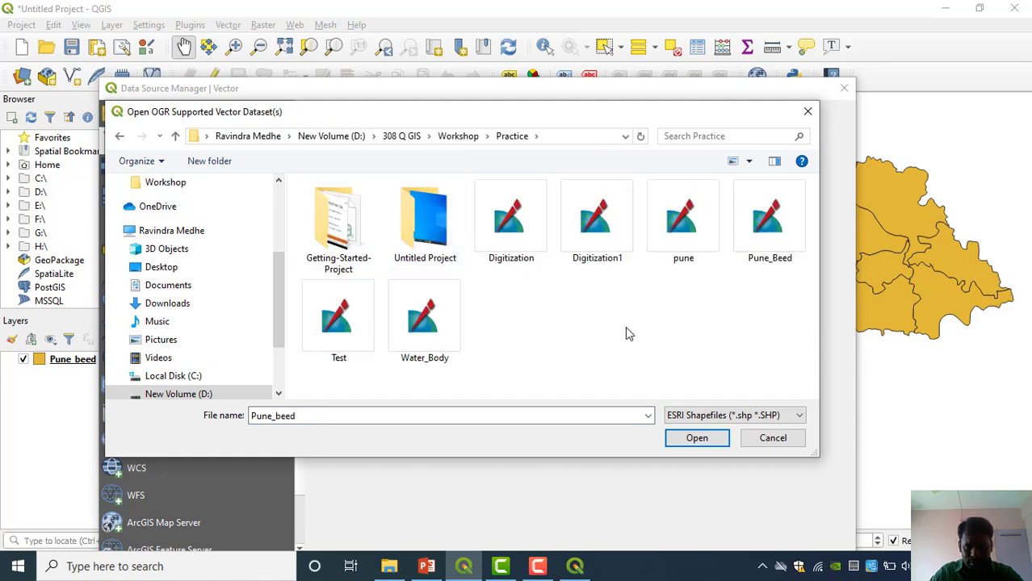
Filter the files to Comma Separated Value and add Pune_Beed_wtr_wdin_Premisis_20.csv to the project as a layer.
{"action": "left_click", "coordinate": [718, 420]}
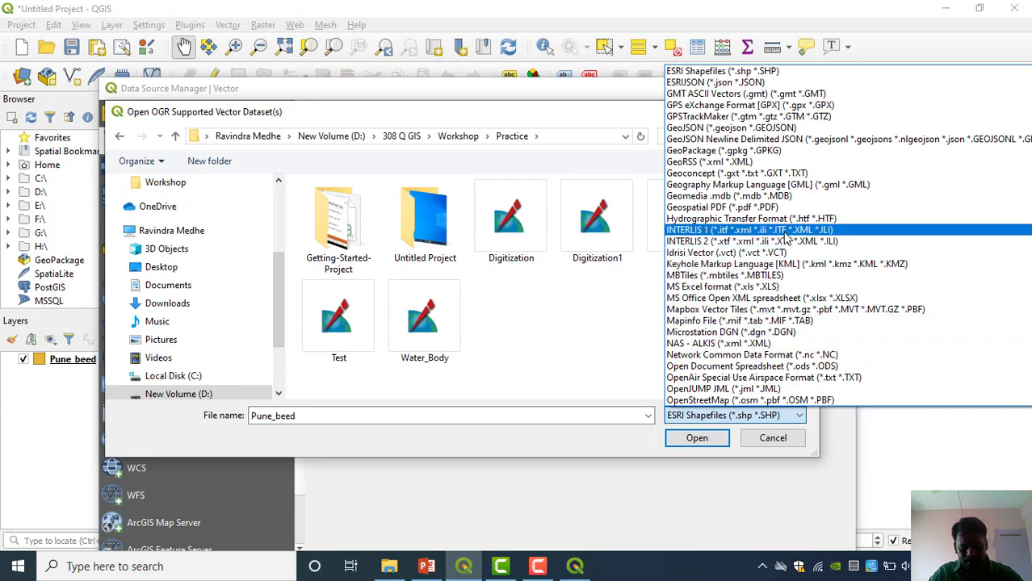
{"action": "key", "text": "c"}
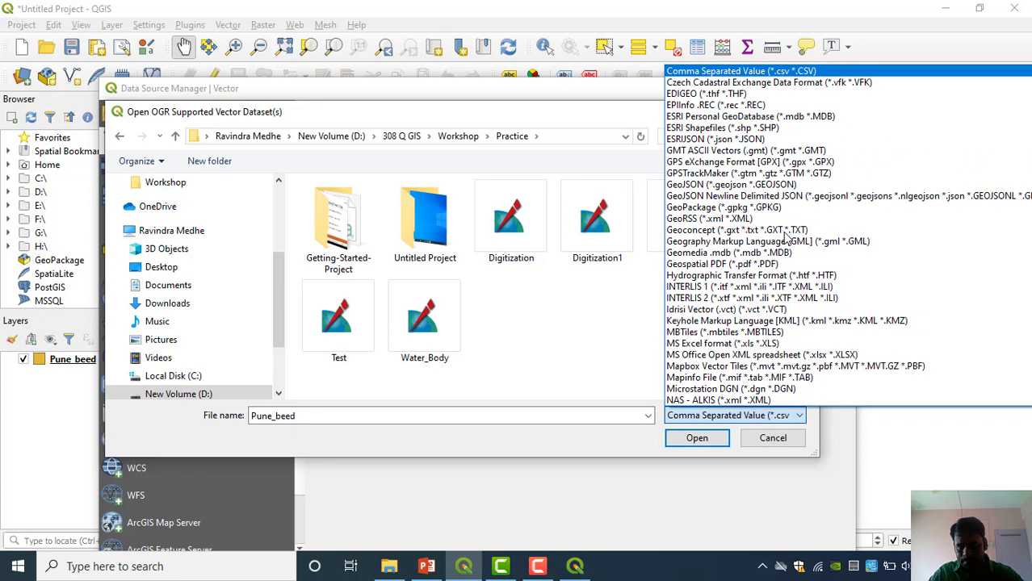
{"action": "key", "text": "c"}
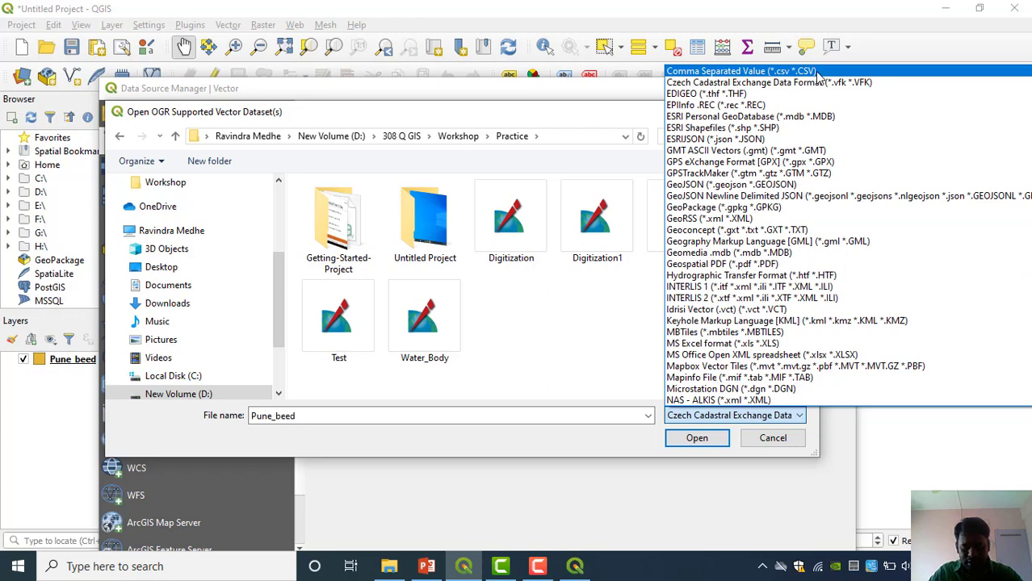
{"action": "left_click", "coordinate": [740, 71]}
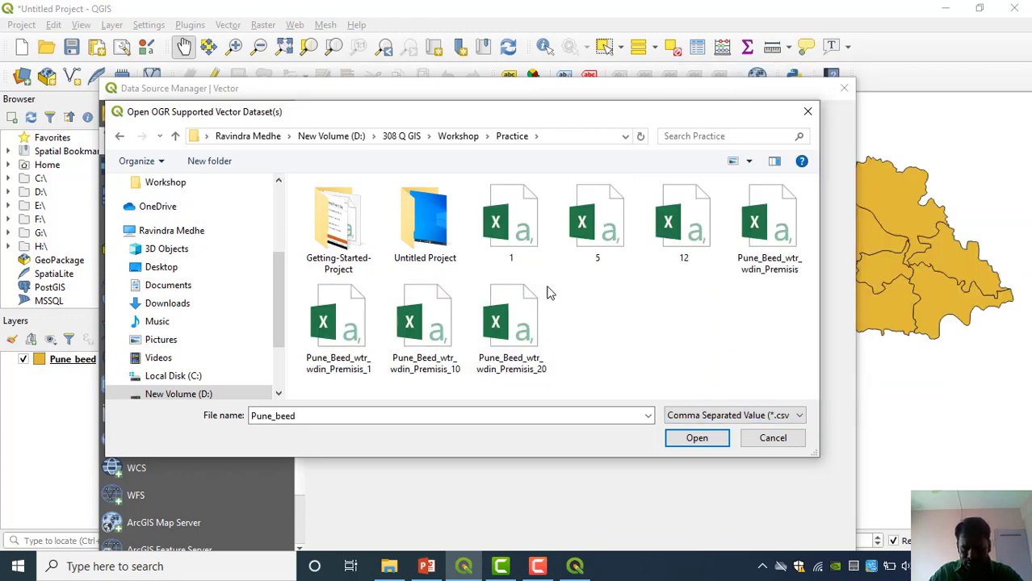
{"action": "left_click", "coordinate": [523, 338]}
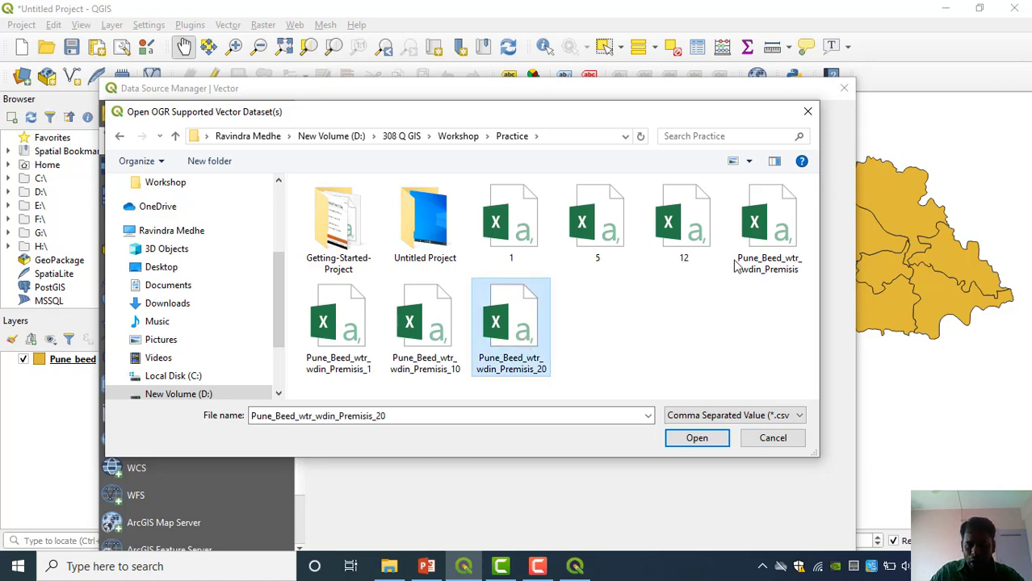
{"action": "left_click", "coordinate": [696, 439]}
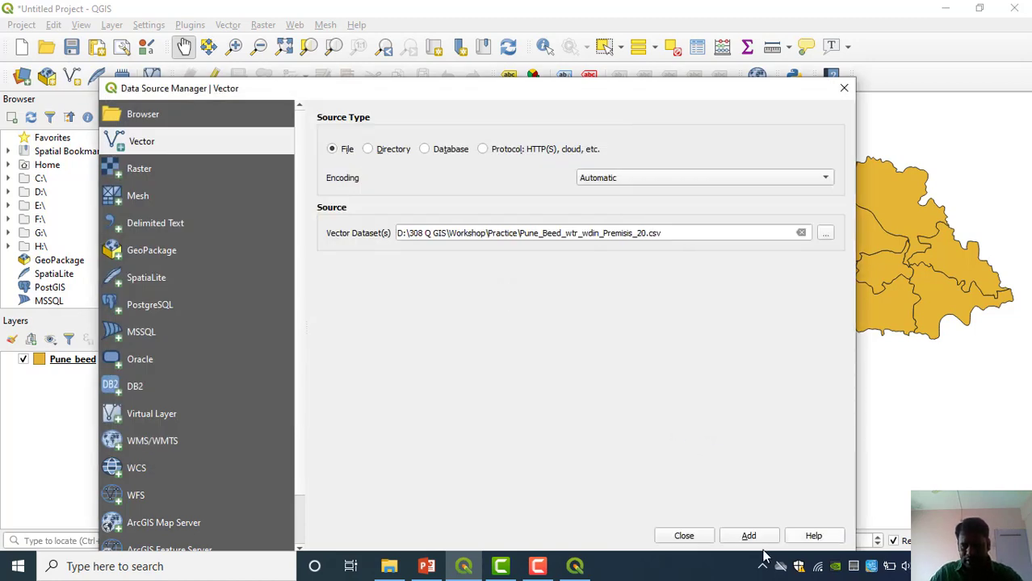
{"action": "left_click", "coordinate": [752, 540]}
{"action": "left_click", "coordinate": [684, 536]}
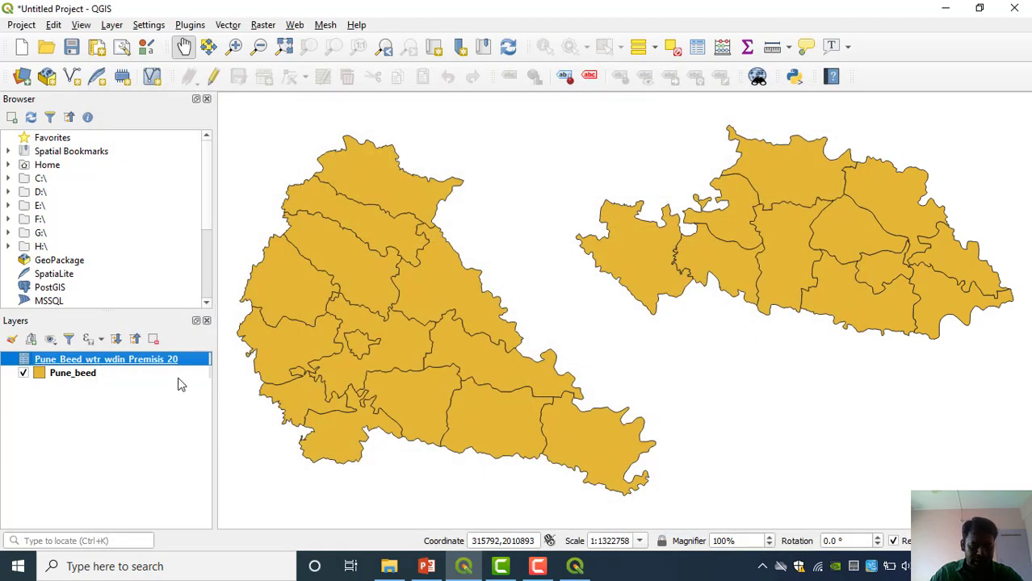
{"action": "left_click", "coordinate": [139, 426]}
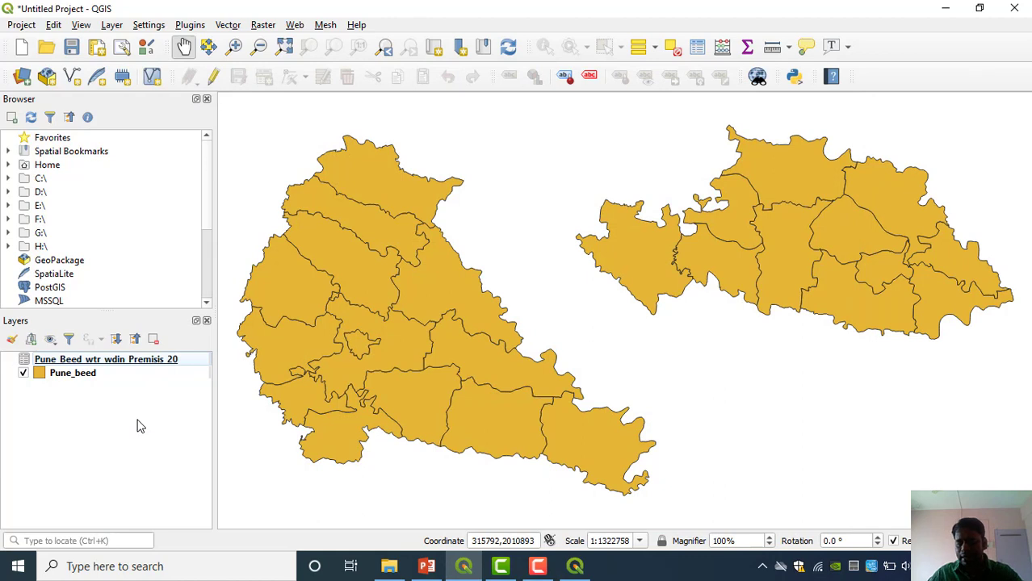
Open the Pune_beed layer properties and review the Information, Source, Symbology, Labels, Diagrams, 3D View, Fields and Attributes Form pages.
{"action": "right_click", "coordinate": [87, 376]}
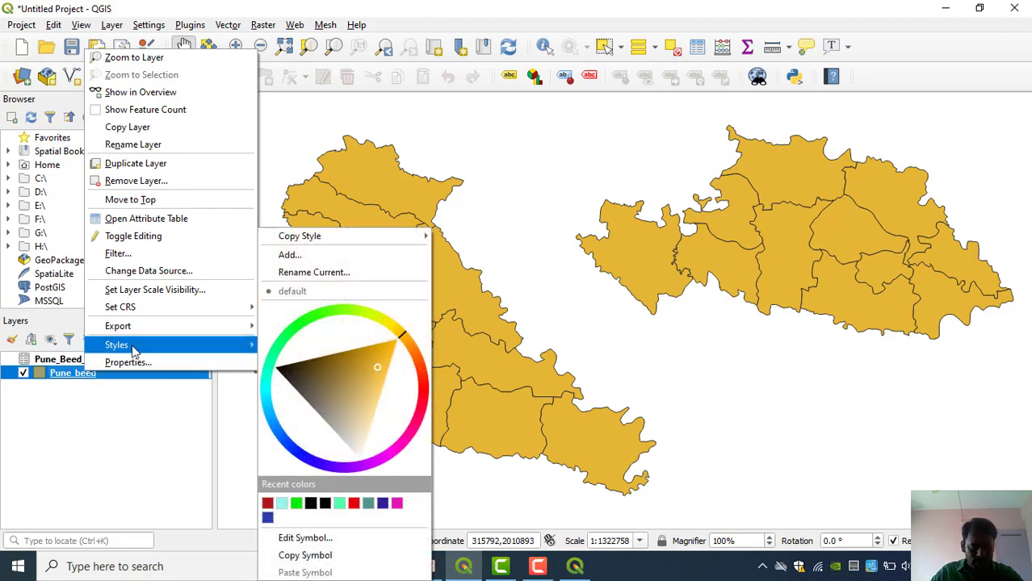
{"action": "left_click", "coordinate": [126, 365]}
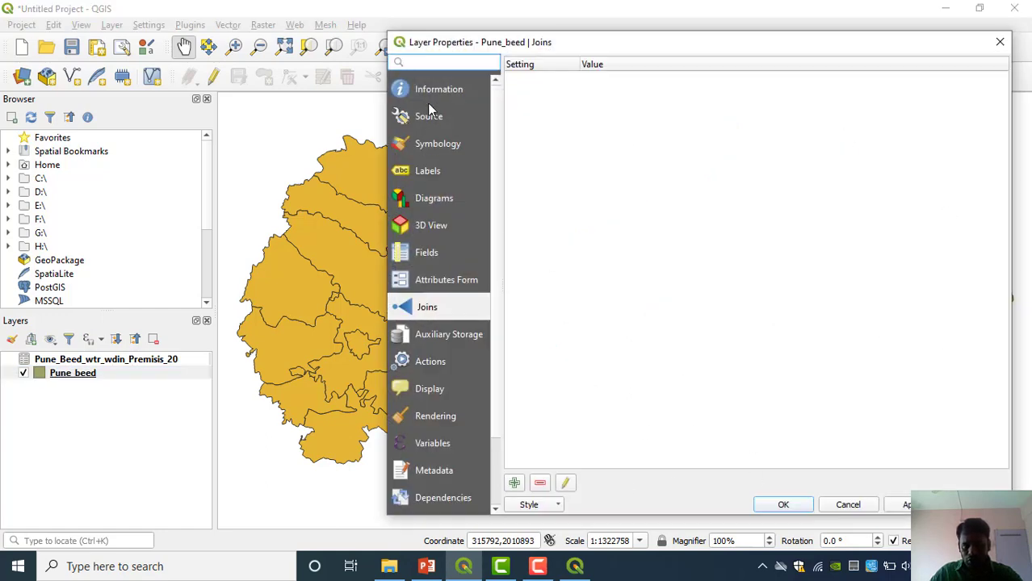
{"action": "left_click", "coordinate": [435, 87]}
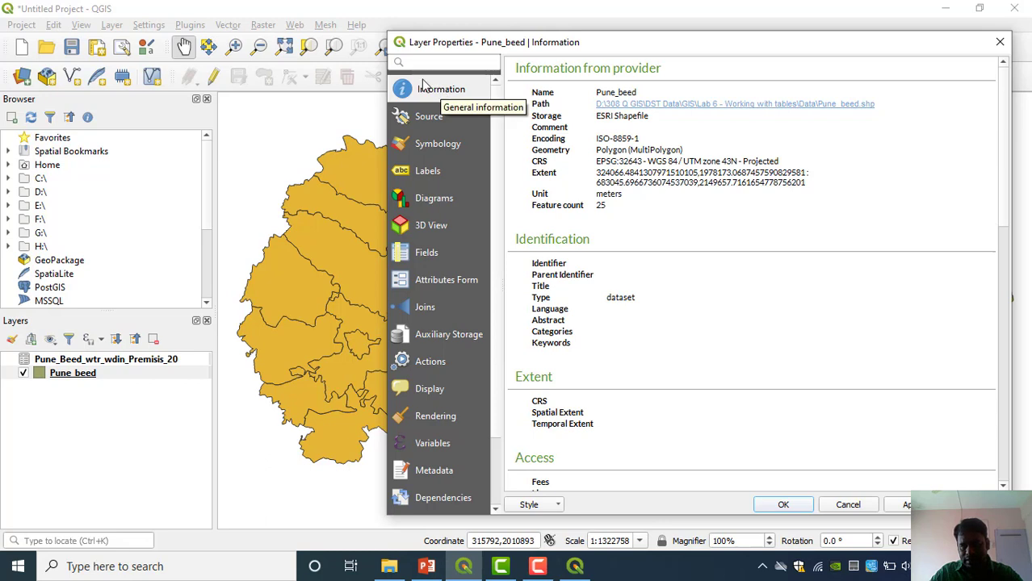
{"action": "left_click", "coordinate": [440, 147]}
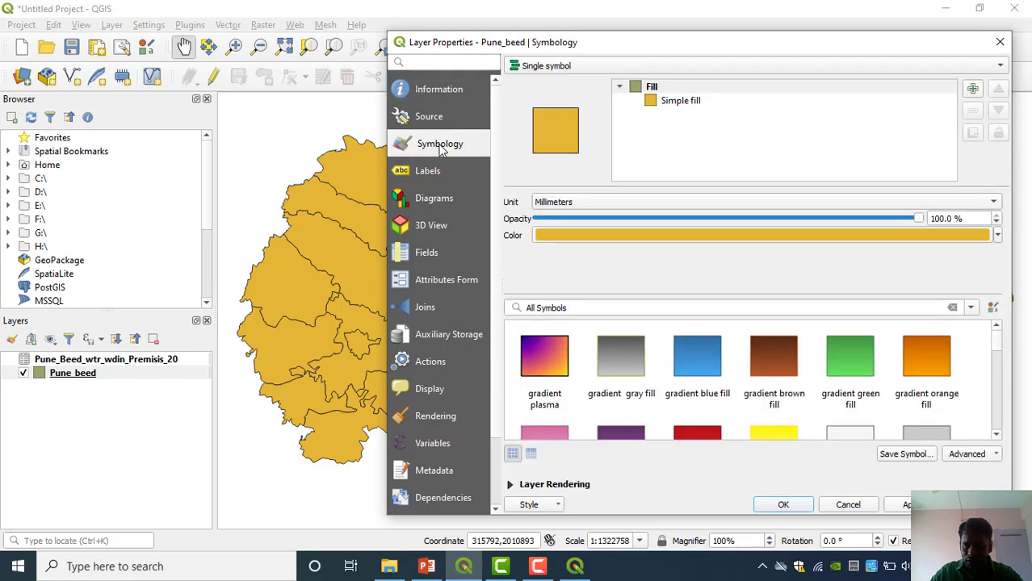
{"action": "left_click", "coordinate": [432, 116]}
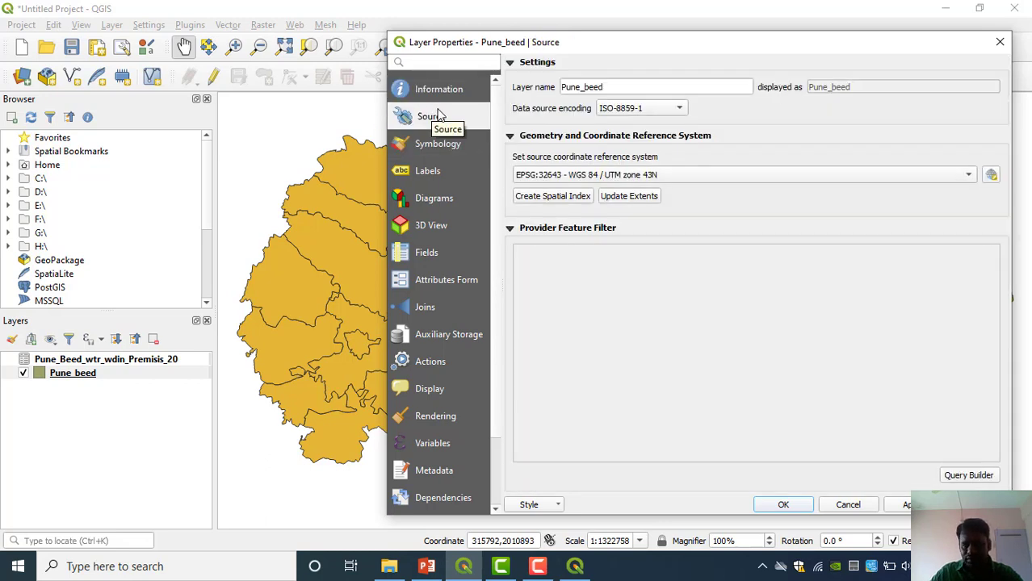
{"action": "left_click", "coordinate": [421, 147]}
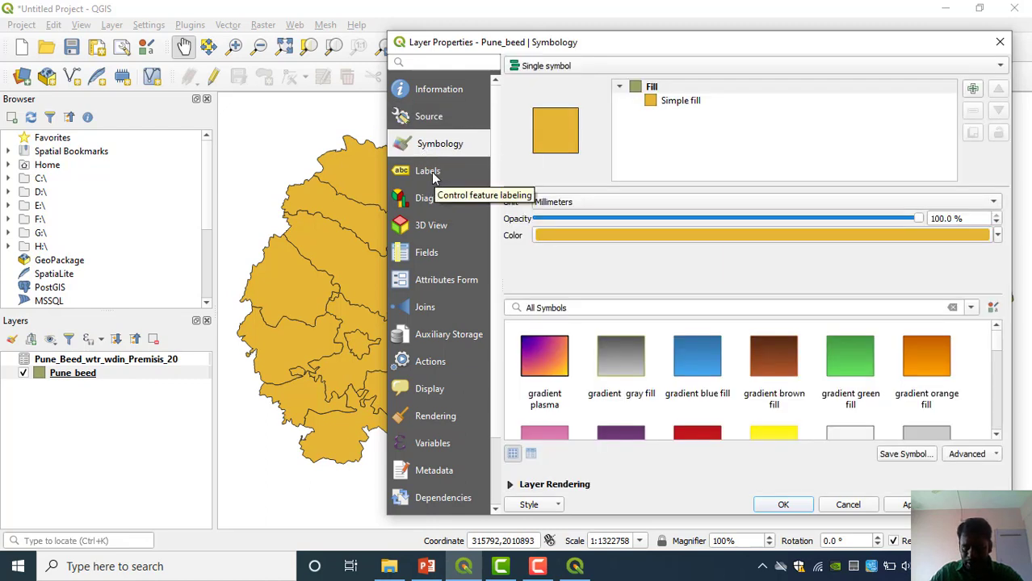
{"action": "left_click", "coordinate": [432, 174]}
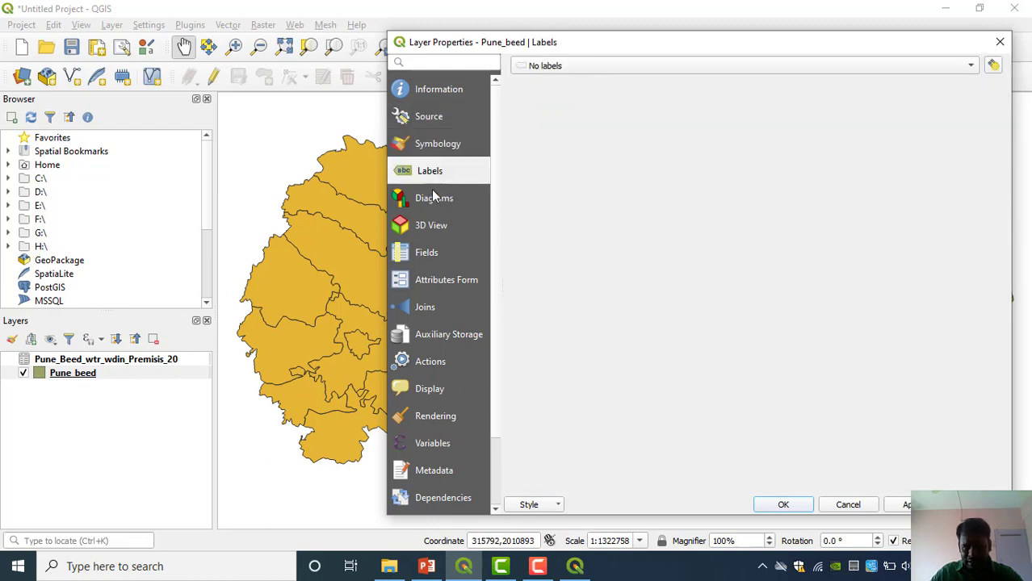
{"action": "left_click", "coordinate": [430, 201]}
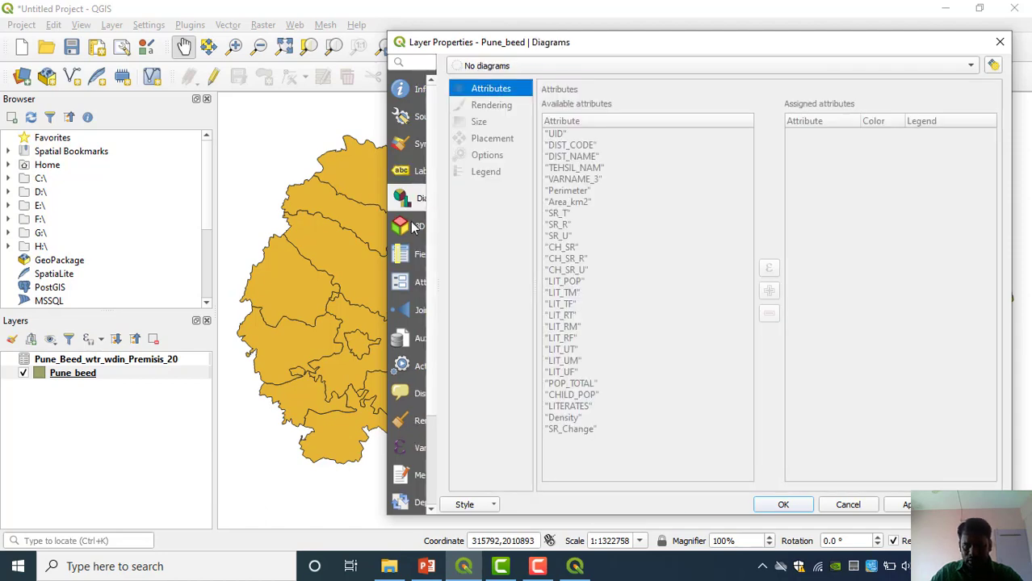
{"action": "left_click", "coordinate": [413, 225]}
{"action": "left_click", "coordinate": [450, 252]}
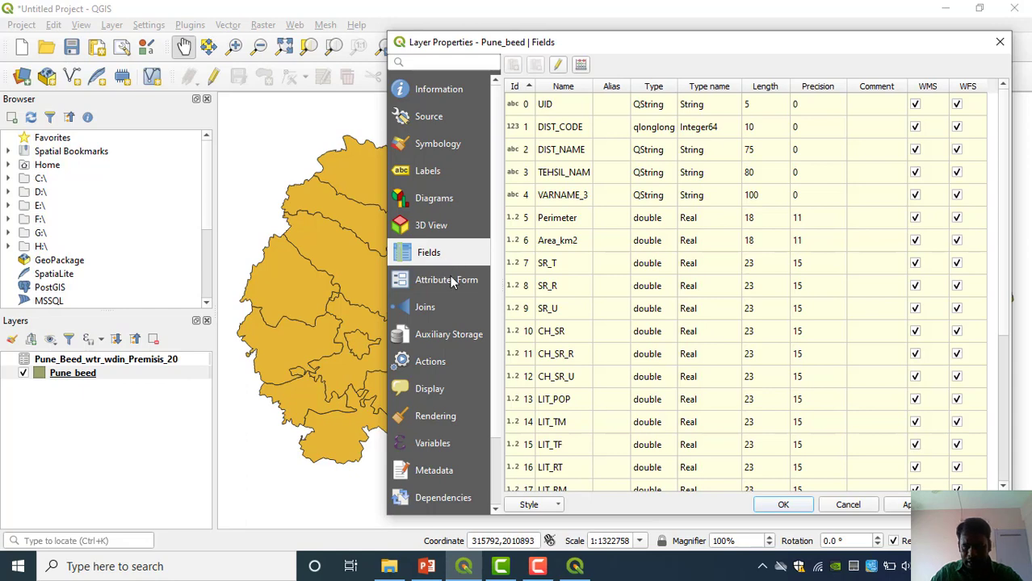
{"action": "left_click", "coordinate": [452, 279]}
Start a new vector join for Pune_beed with Pune_Beed_wtr_wdin_Premisis_20 as the join layer.
{"action": "left_click", "coordinate": [408, 312]}
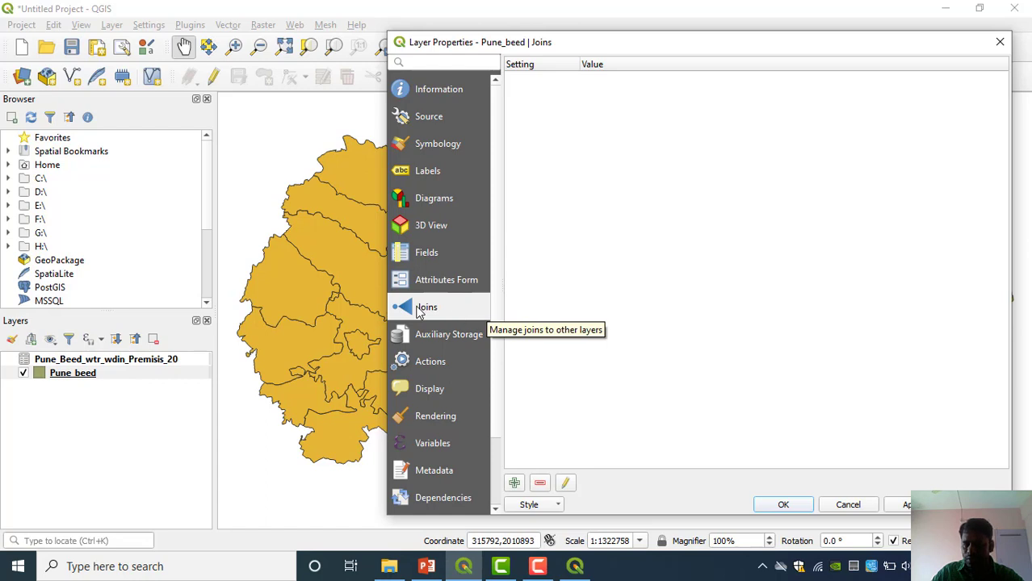
{"action": "left_click", "coordinate": [514, 484]}
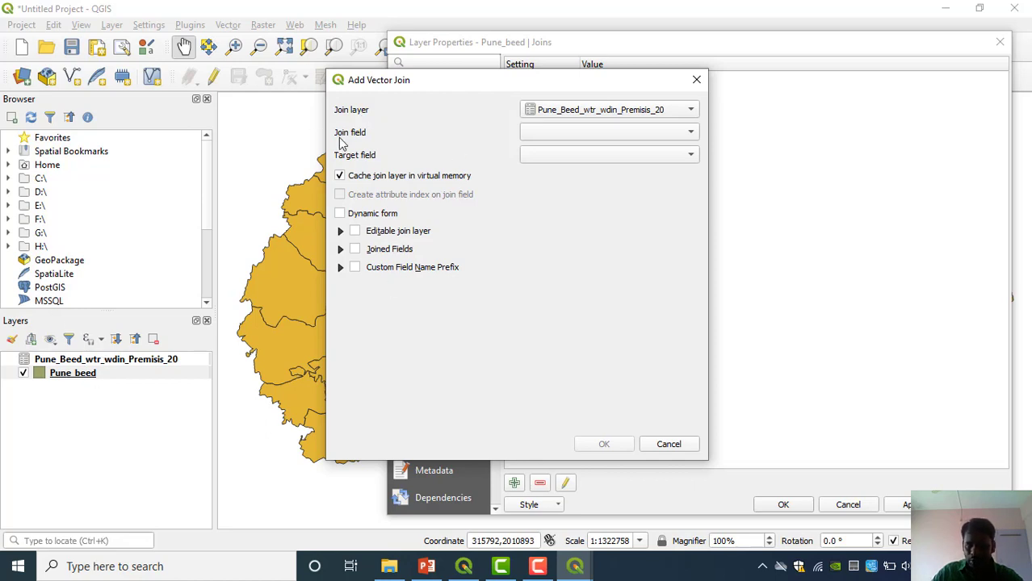
{"action": "left_click", "coordinate": [681, 111]}
{"action": "left_click", "coordinate": [681, 112]}
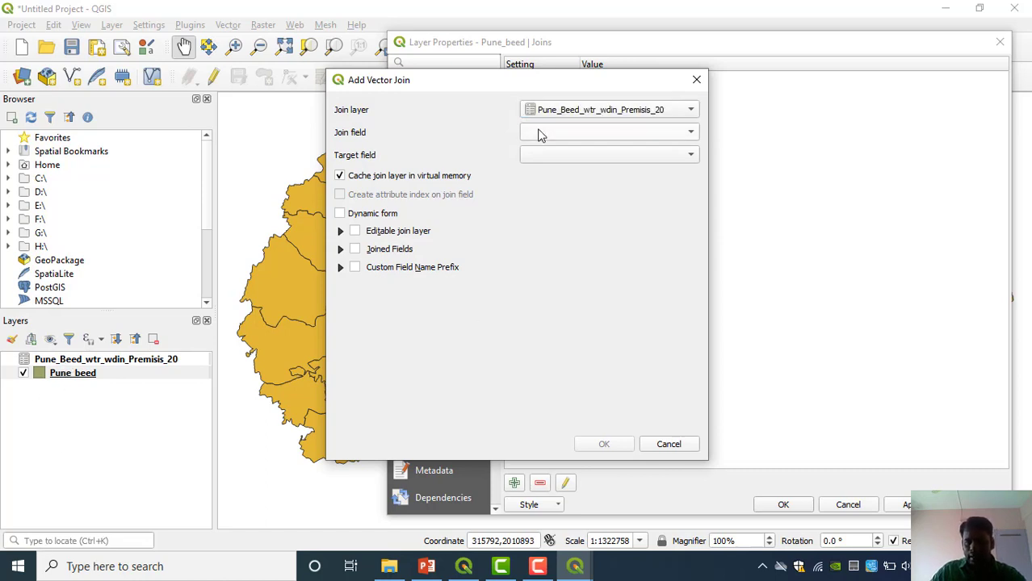
{"action": "left_click", "coordinate": [690, 111]}
{"action": "left_click", "coordinate": [693, 113]}
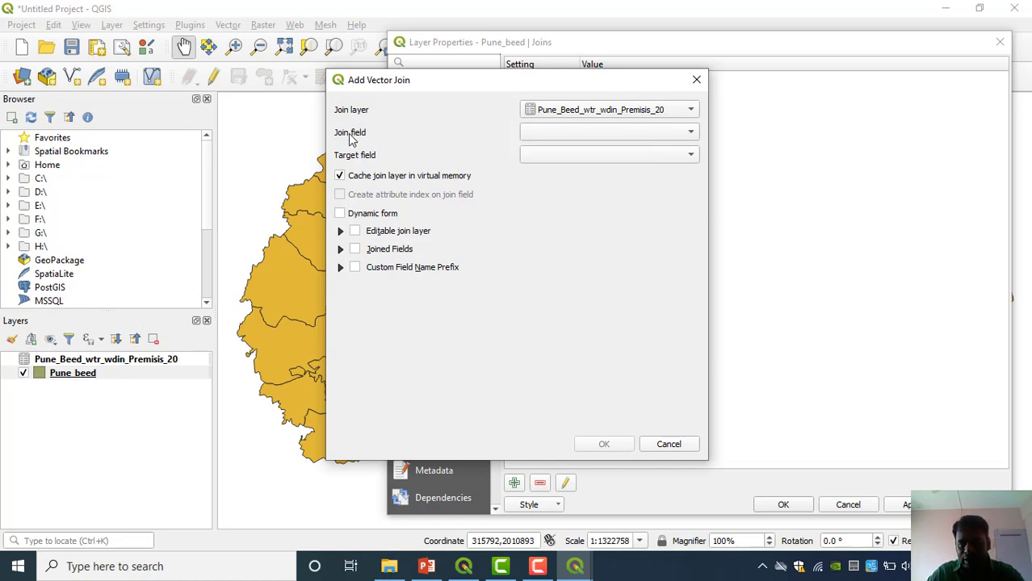
Set Density as both the join field and the target field, add the join, and accept the layer properties.
{"action": "left_click", "coordinate": [578, 134]}
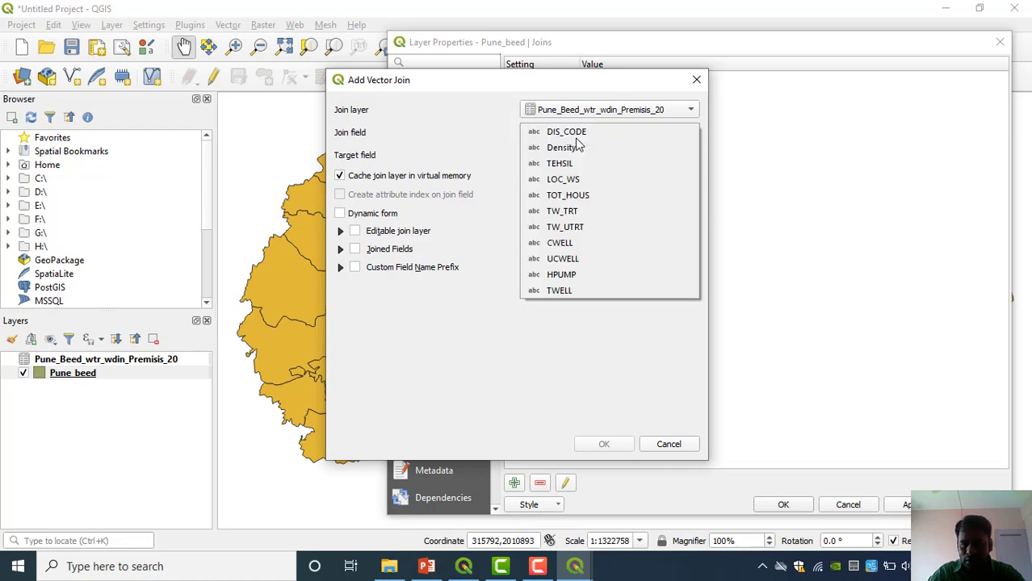
{"action": "left_click", "coordinate": [597, 149]}
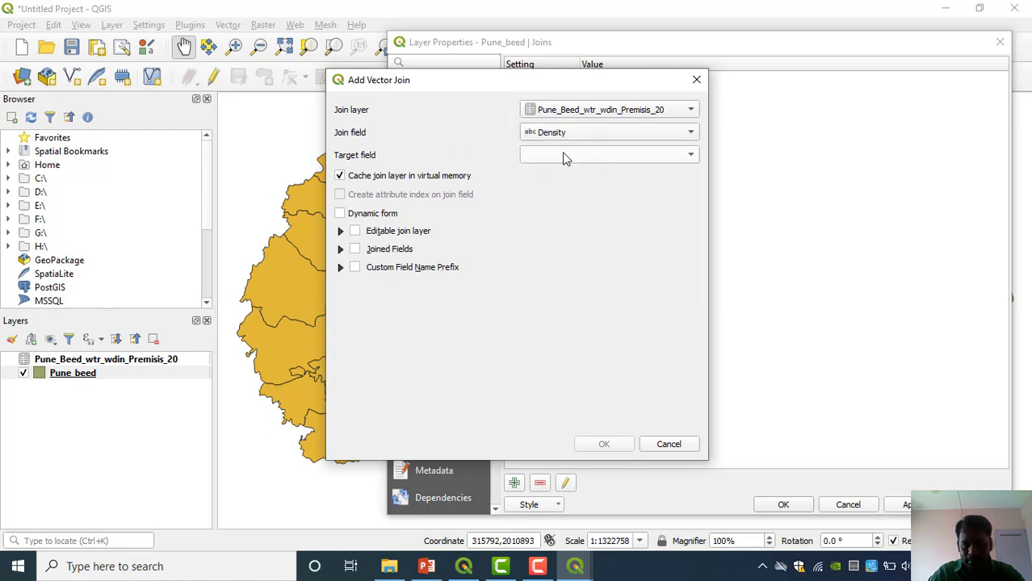
{"action": "left_click", "coordinate": [617, 155]}
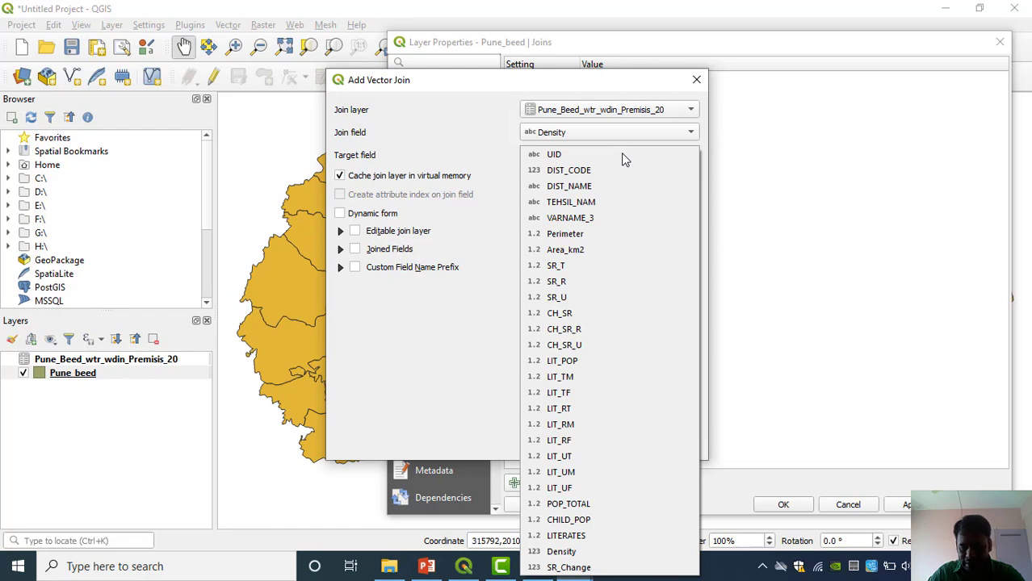
{"action": "left_click", "coordinate": [617, 551]}
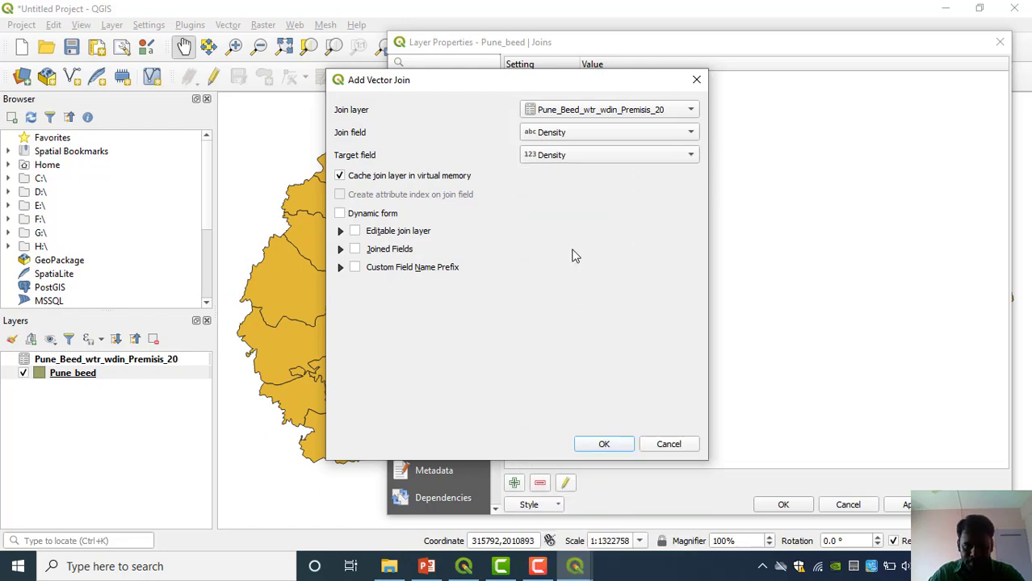
{"action": "left_click", "coordinate": [614, 446]}
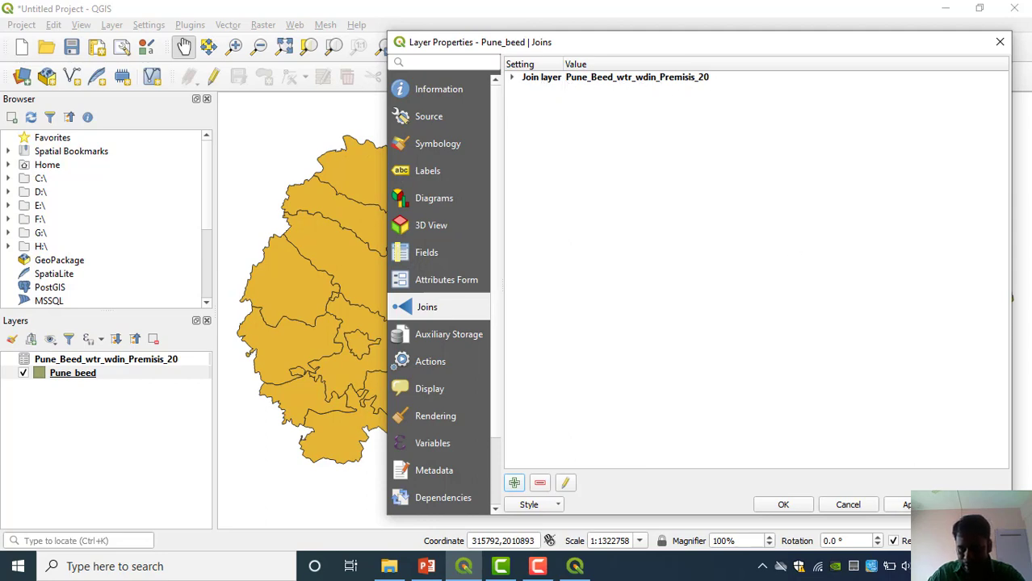
{"action": "left_click", "coordinate": [783, 504]}
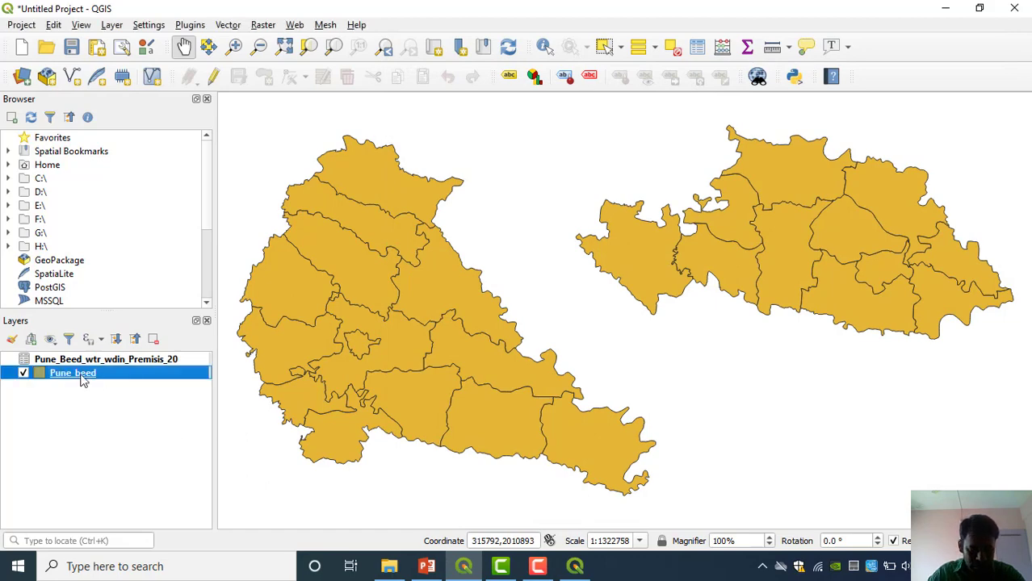
Examine the full width of Pune_beed's attribute table for the joined water source columns, and close the table.
{"action": "right_click", "coordinate": [74, 374]}
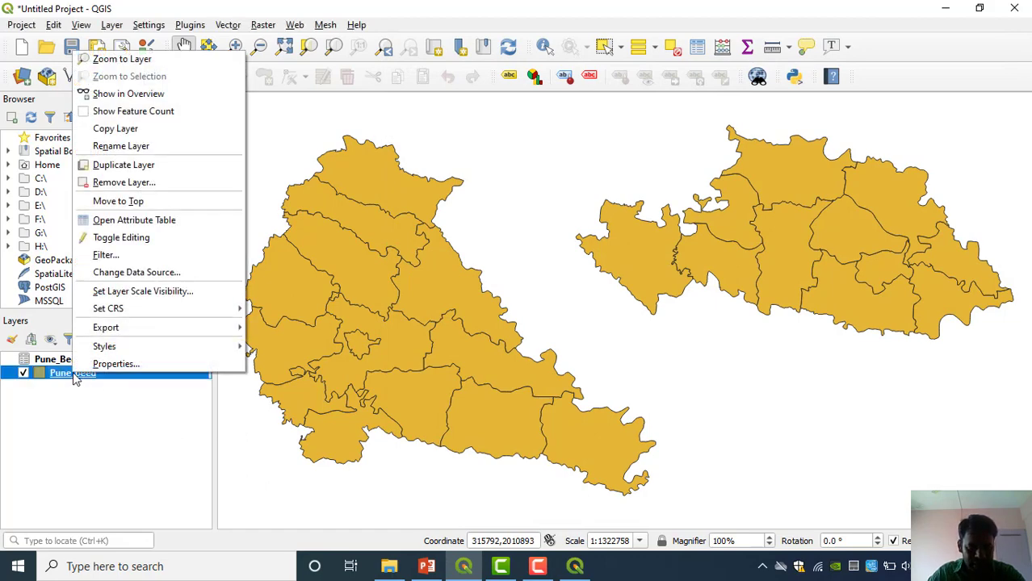
{"action": "left_click", "coordinate": [176, 220]}
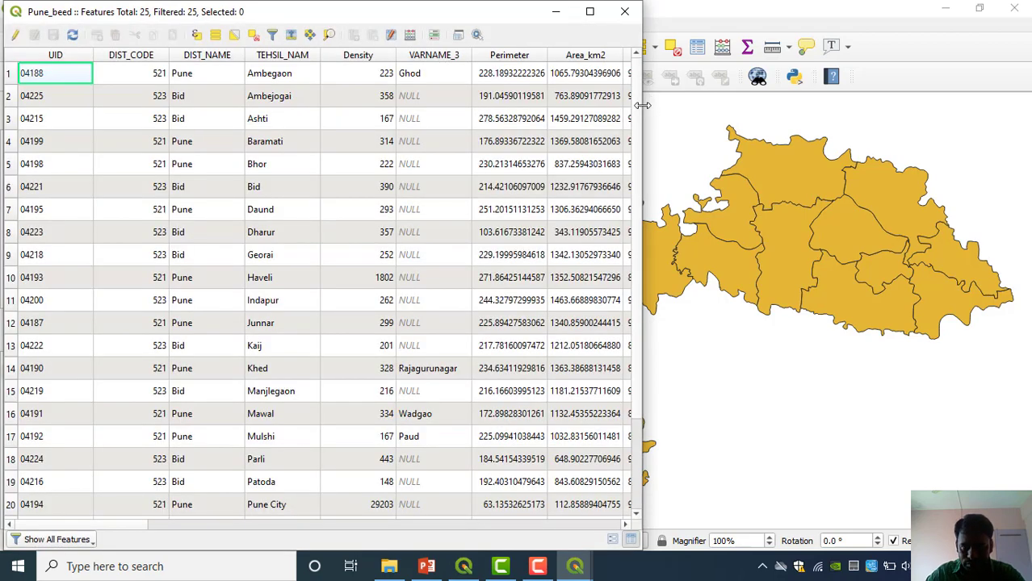
{"action": "left_click", "coordinate": [590, 12]}
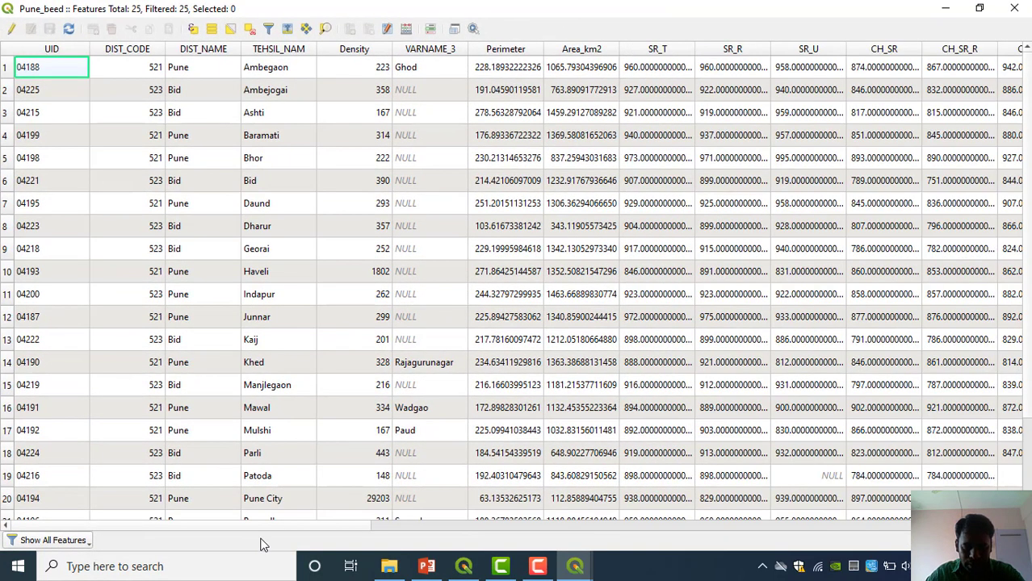
{"action": "left_click_drag", "start_coordinate": [266, 527], "coordinate": [958, 449]}
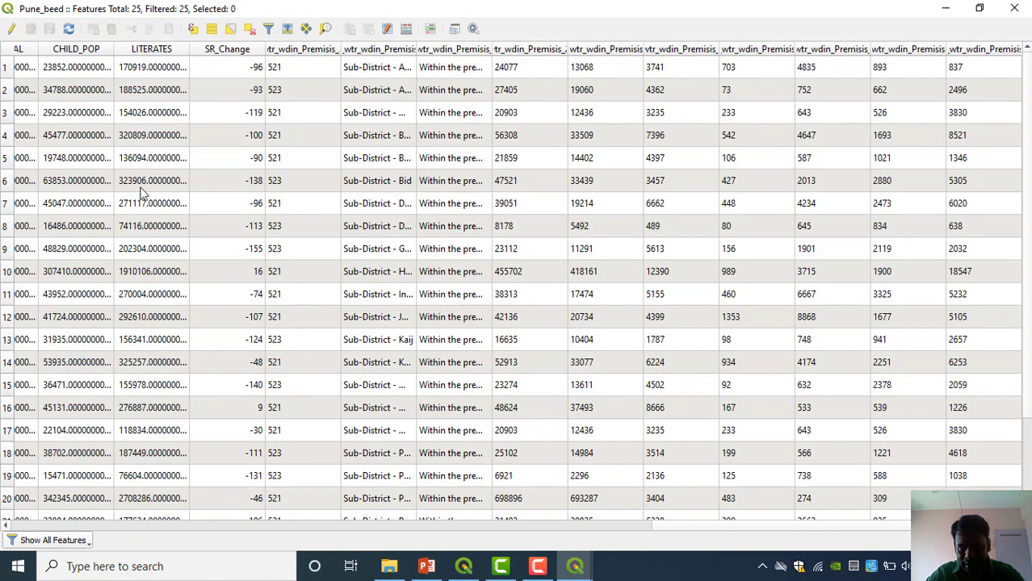
{"action": "left_click_drag", "start_coordinate": [738, 527], "coordinate": [92, 495]}
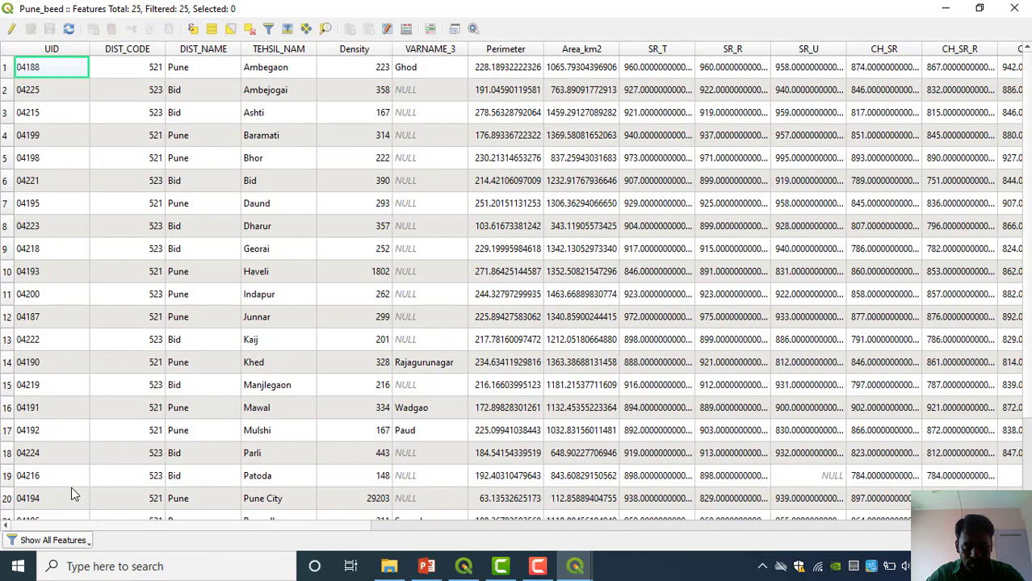
{"action": "left_click_drag", "start_coordinate": [71, 488], "coordinate": [874, 568]}
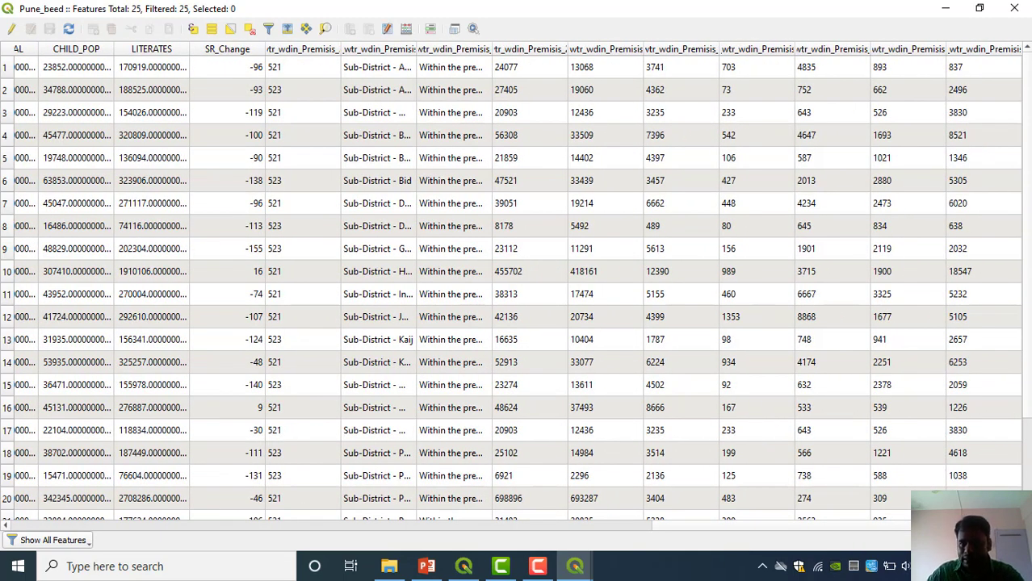
{"action": "left_click", "coordinate": [1013, 7]}
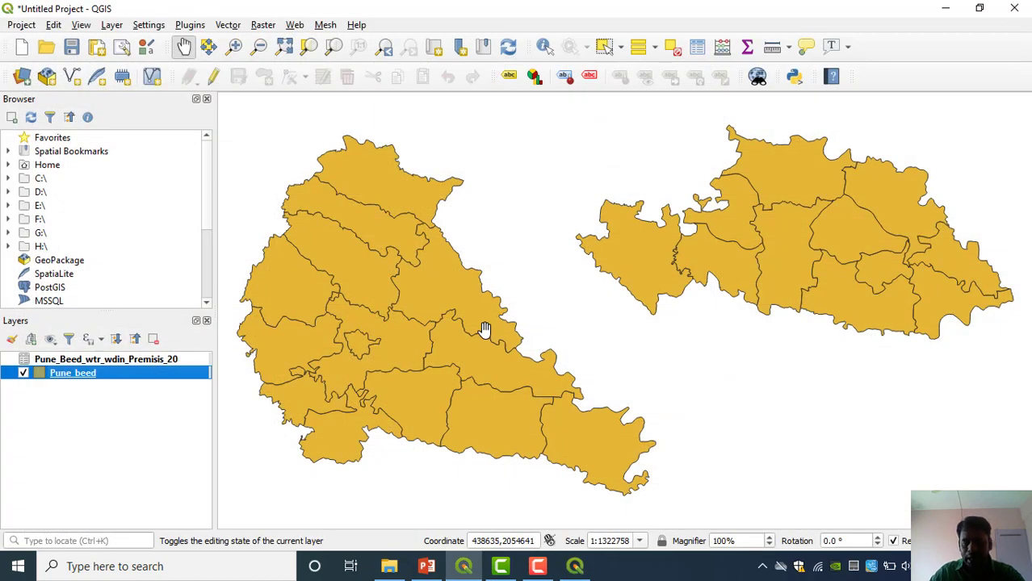
Export the joined Pune_beed layer as an ESRI Shapefile named Final Output in the Practice folder, adding it to the map.
{"action": "left_click", "coordinate": [95, 420]}
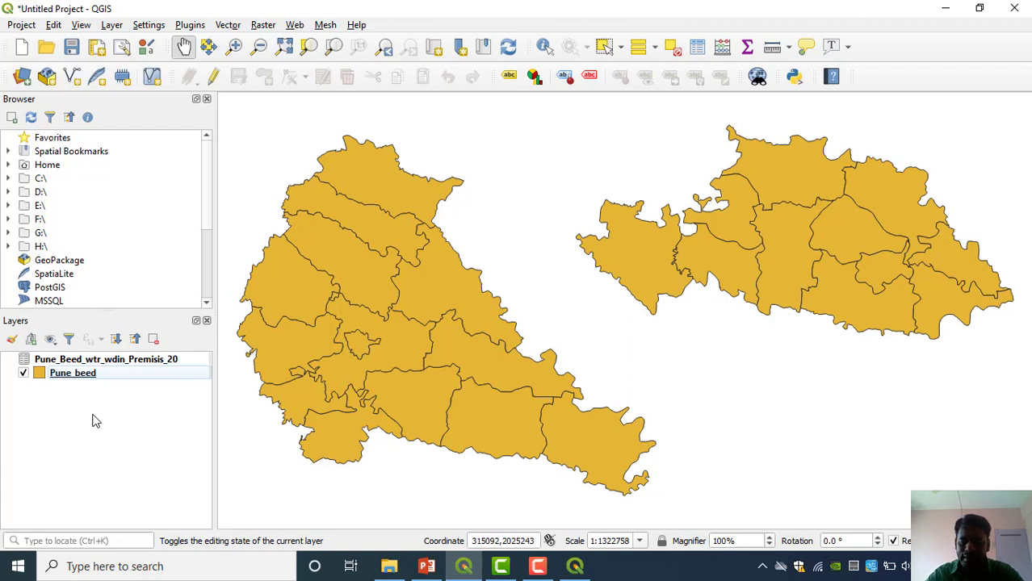
{"action": "right_click", "coordinate": [86, 373]}
{"action": "mouse_move", "coordinate": [142, 326]}
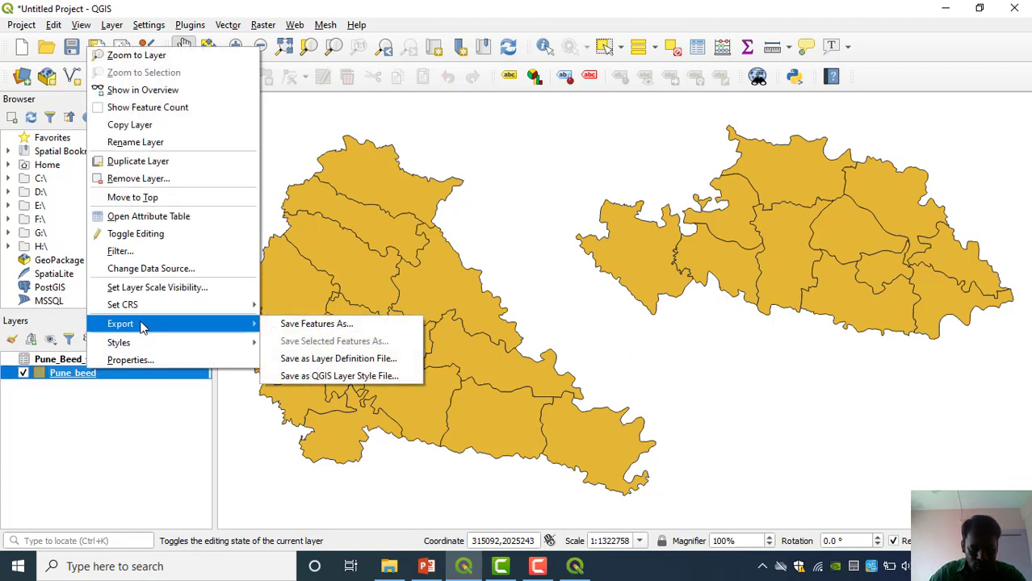
{"action": "left_click", "coordinate": [324, 334]}
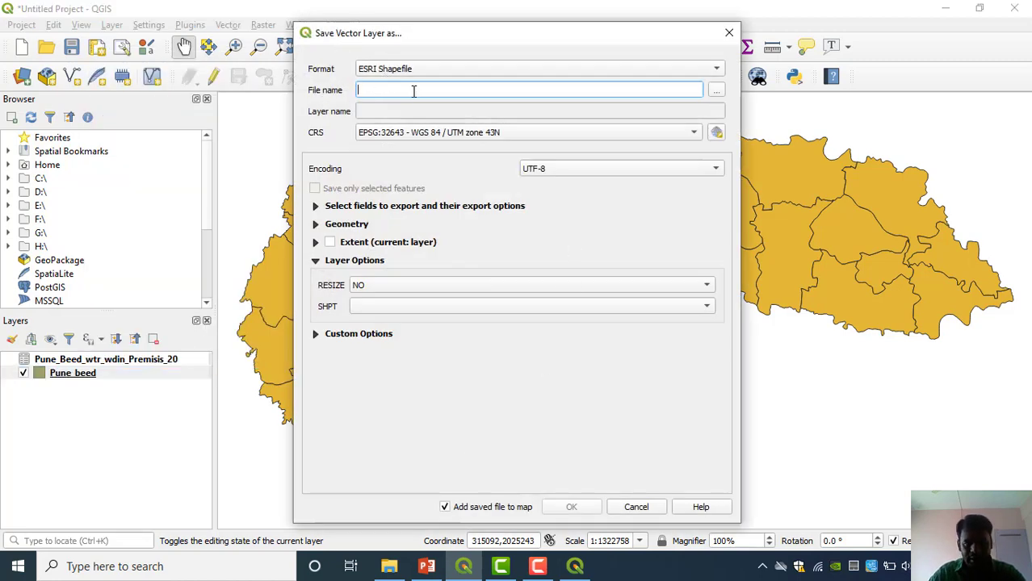
{"action": "left_click", "coordinate": [716, 91]}
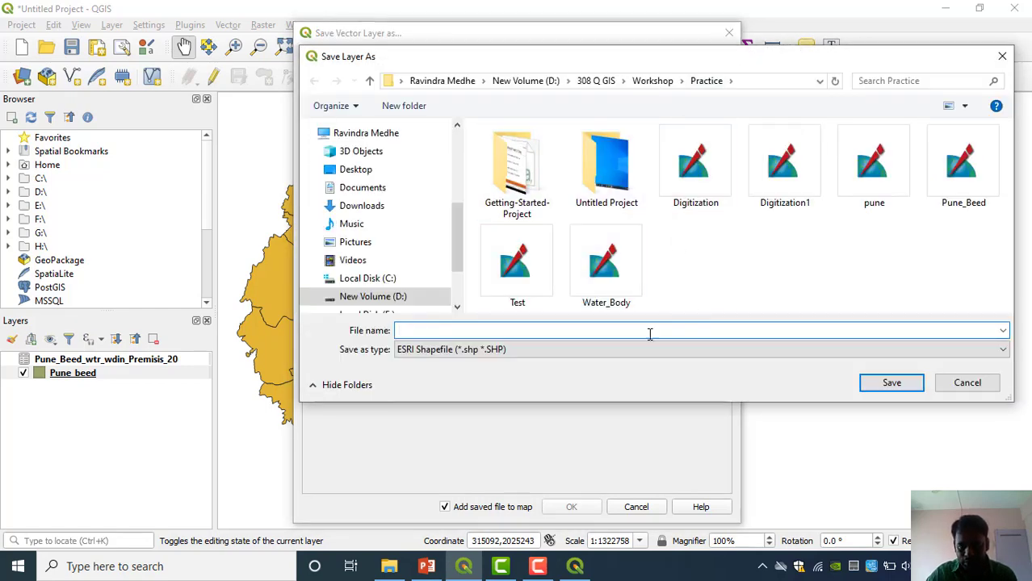
{"action": "type", "text": "Final O"}
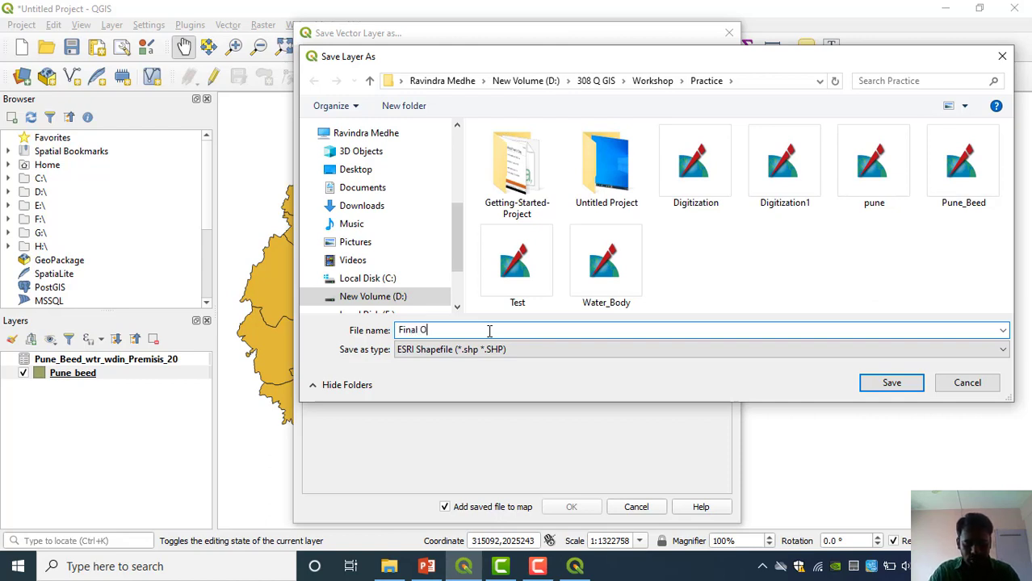
{"action": "type", "text": "utput"}
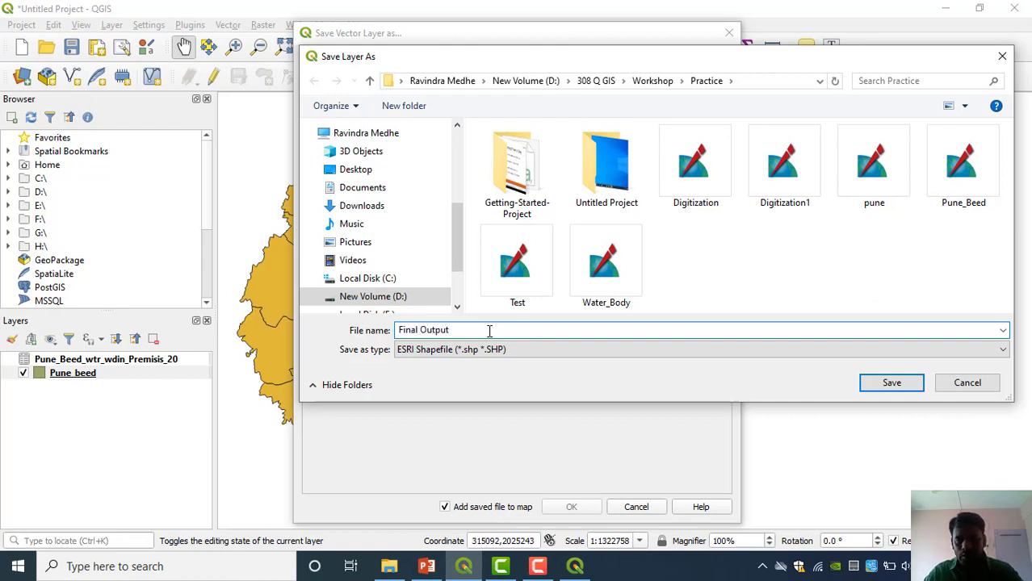
{"action": "left_click", "coordinate": [892, 384]}
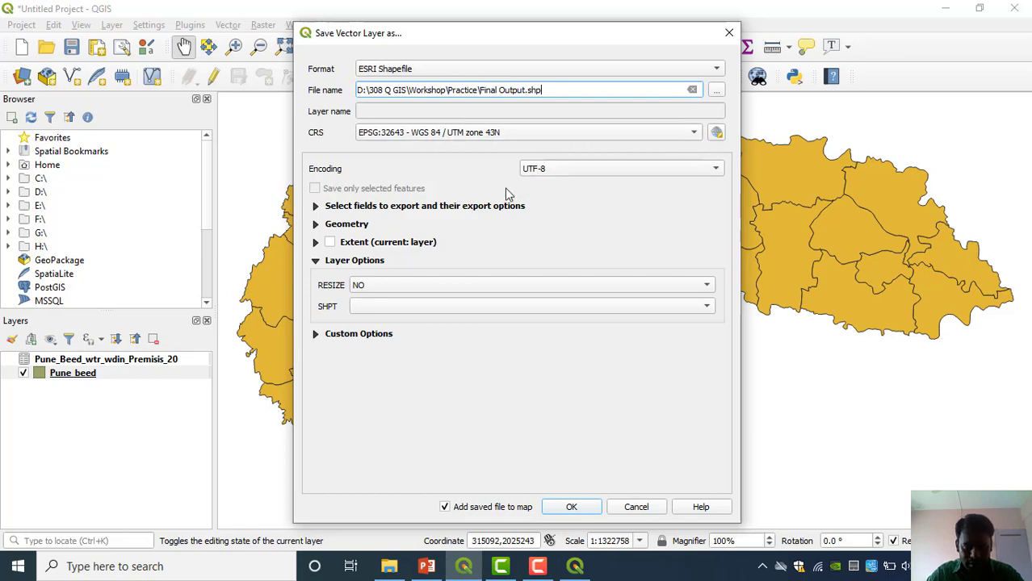
{"action": "left_click", "coordinate": [571, 506]}
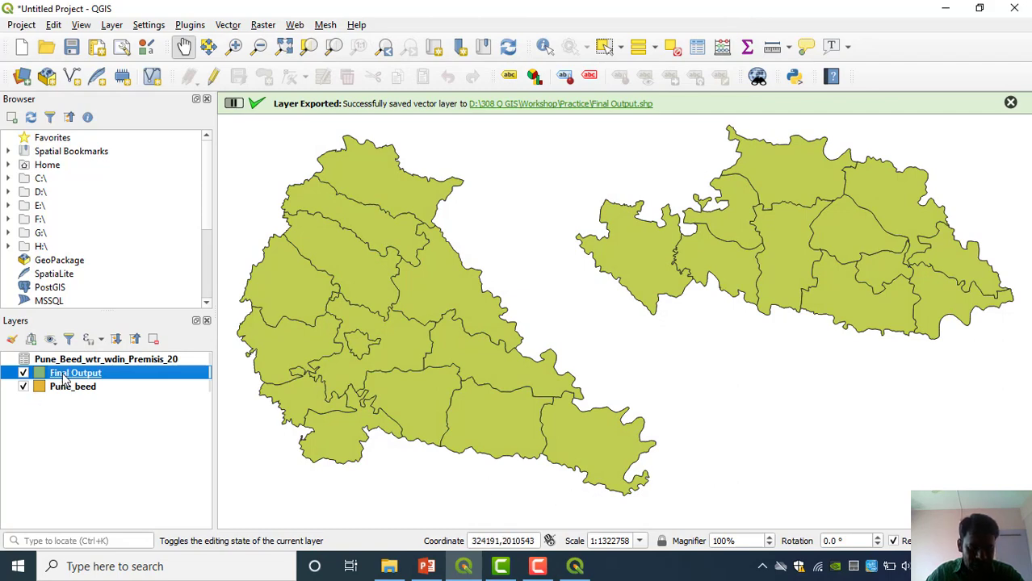
Check the columns in the Final Output layer's attribute table and close the table.
{"action": "right_click", "coordinate": [65, 374]}
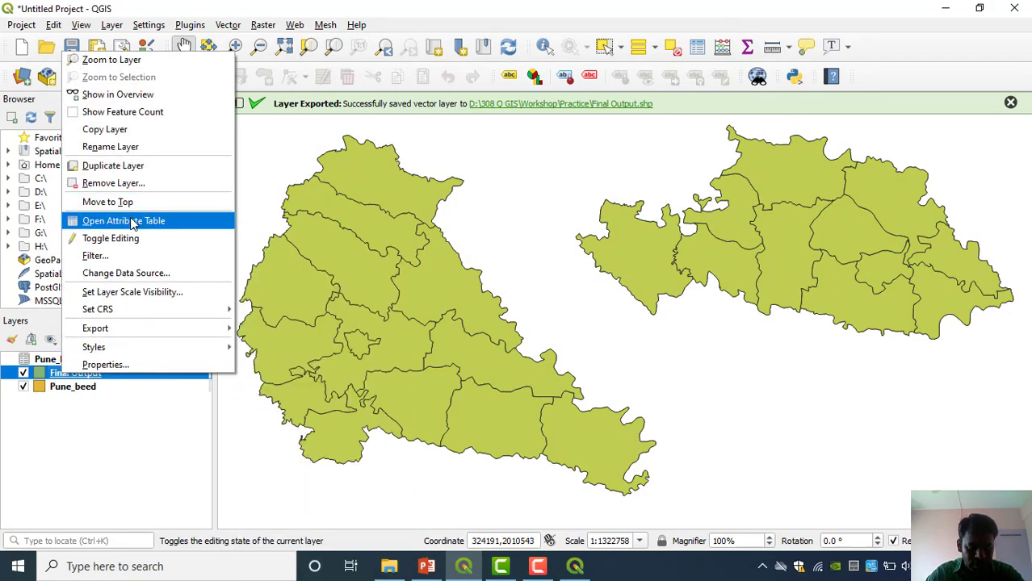
{"action": "left_click", "coordinate": [122, 221]}
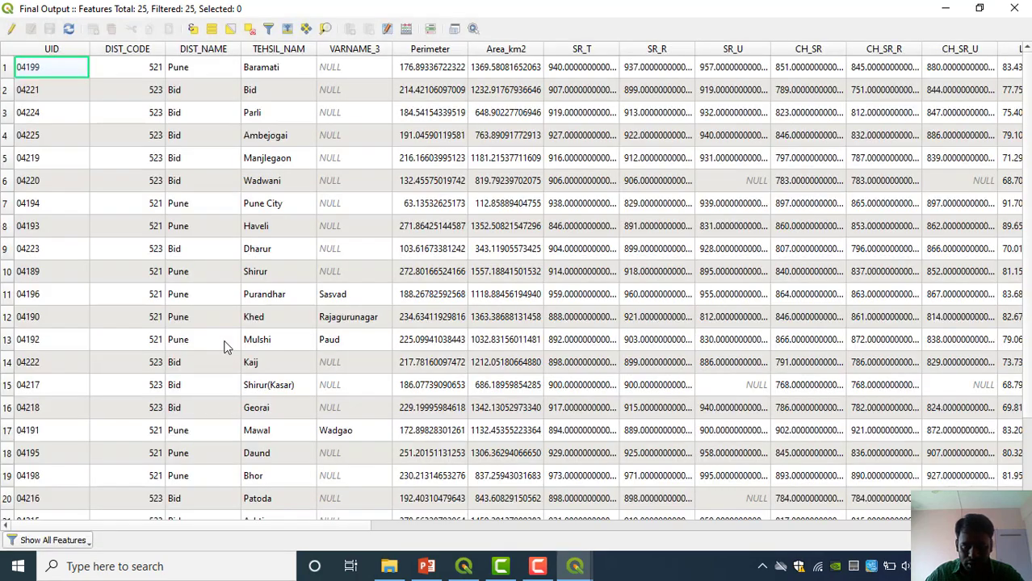
{"action": "left_click_drag", "start_coordinate": [340, 524], "coordinate": [315, 569]}
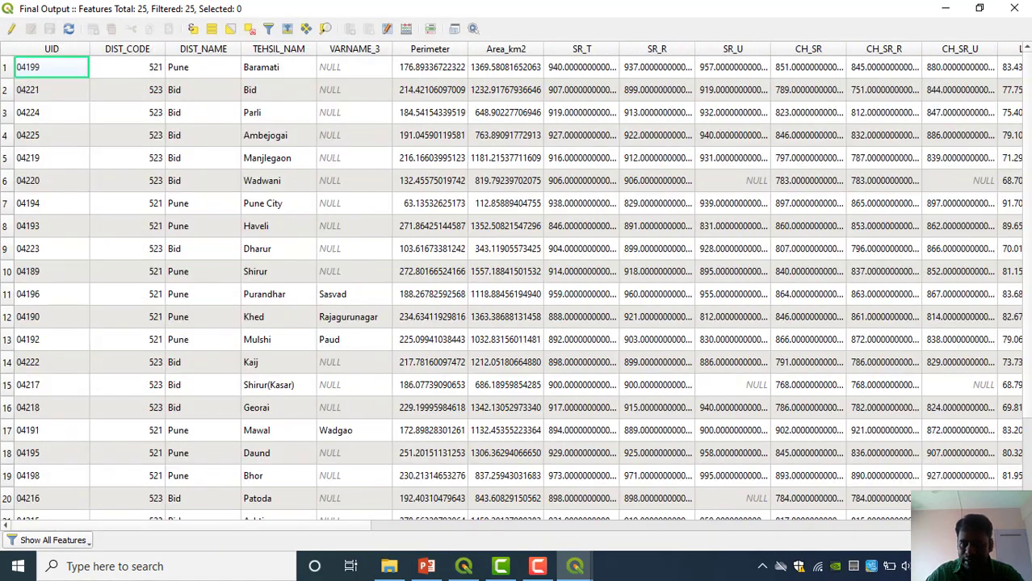
{"action": "left_click", "coordinate": [1015, 8]}
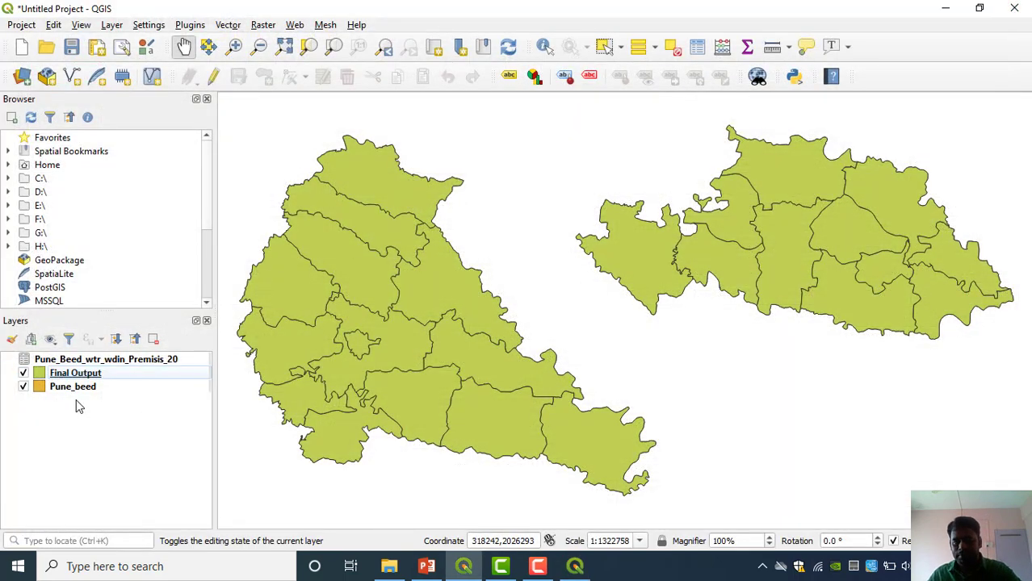